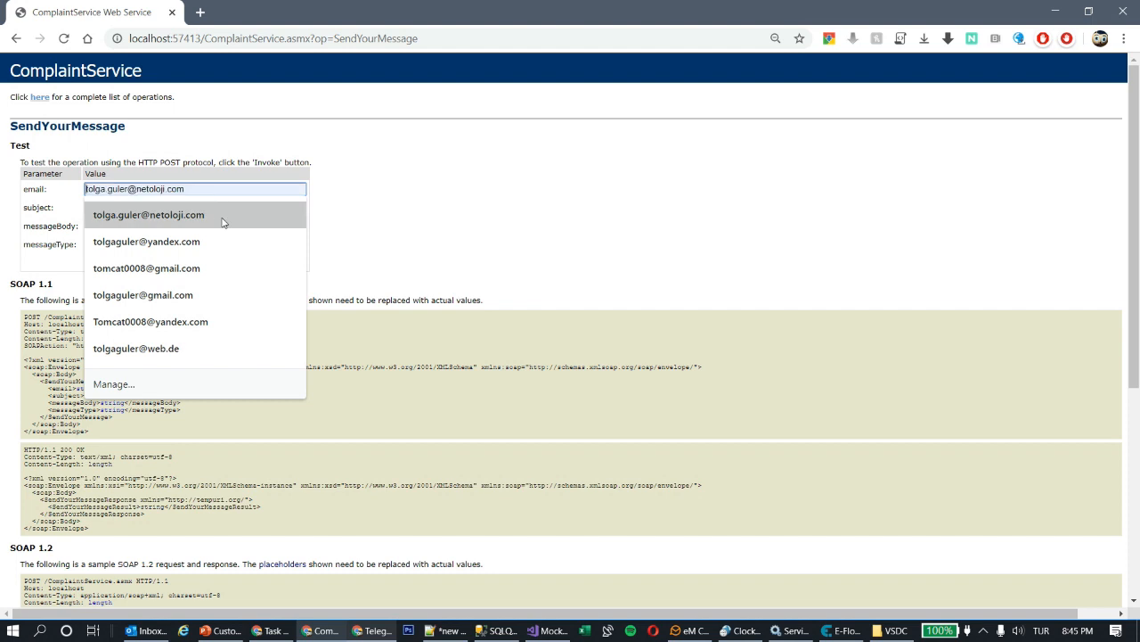
- Fill the test form with subject 'I have a problem', body 'I really have a problem', type COMPLAINT
{"action": "left_click", "coordinate": [138, 207]}
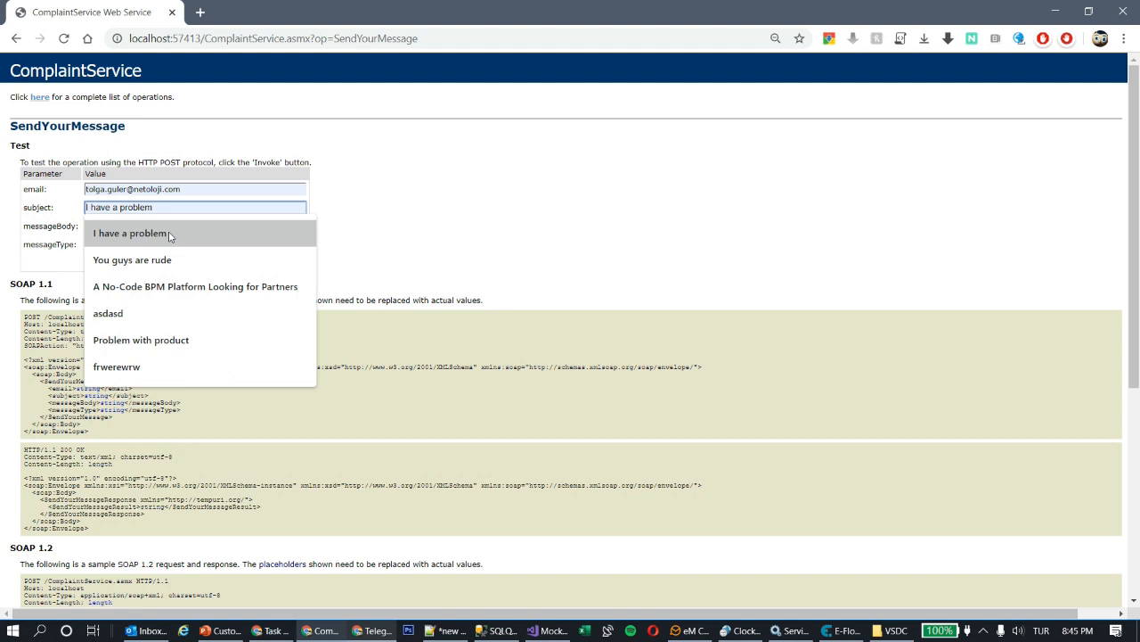
{"action": "left_click", "coordinate": [169, 234]}
{"action": "left_click", "coordinate": [229, 227]}
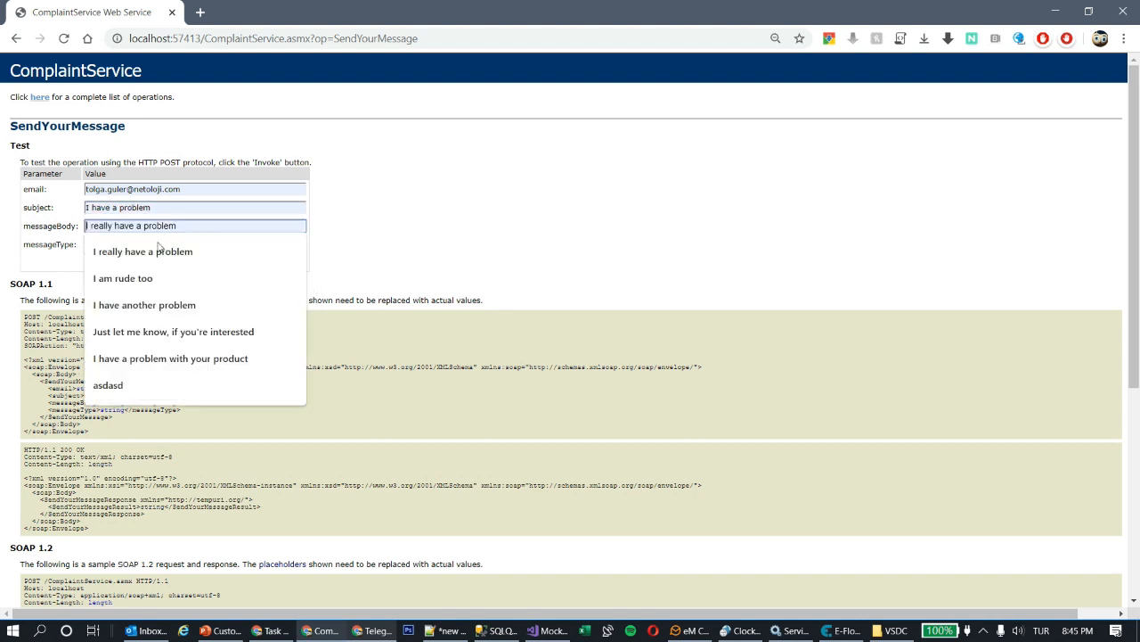
{"action": "left_click", "coordinate": [224, 251]}
{"action": "left_click", "coordinate": [180, 244]}
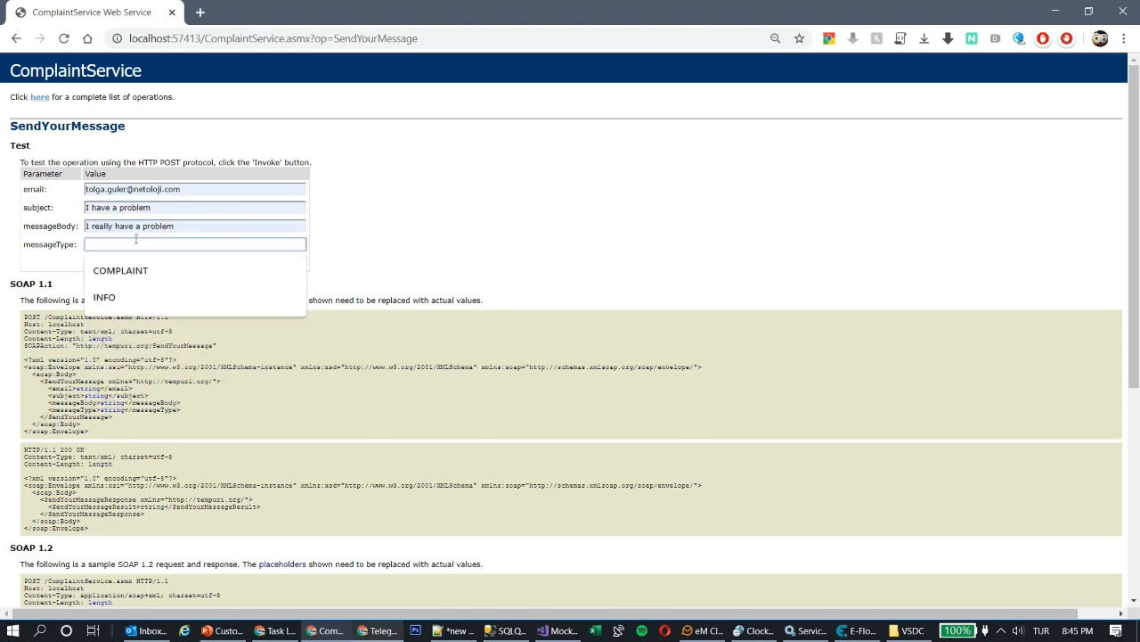
{"action": "left_click", "coordinate": [130, 272]}
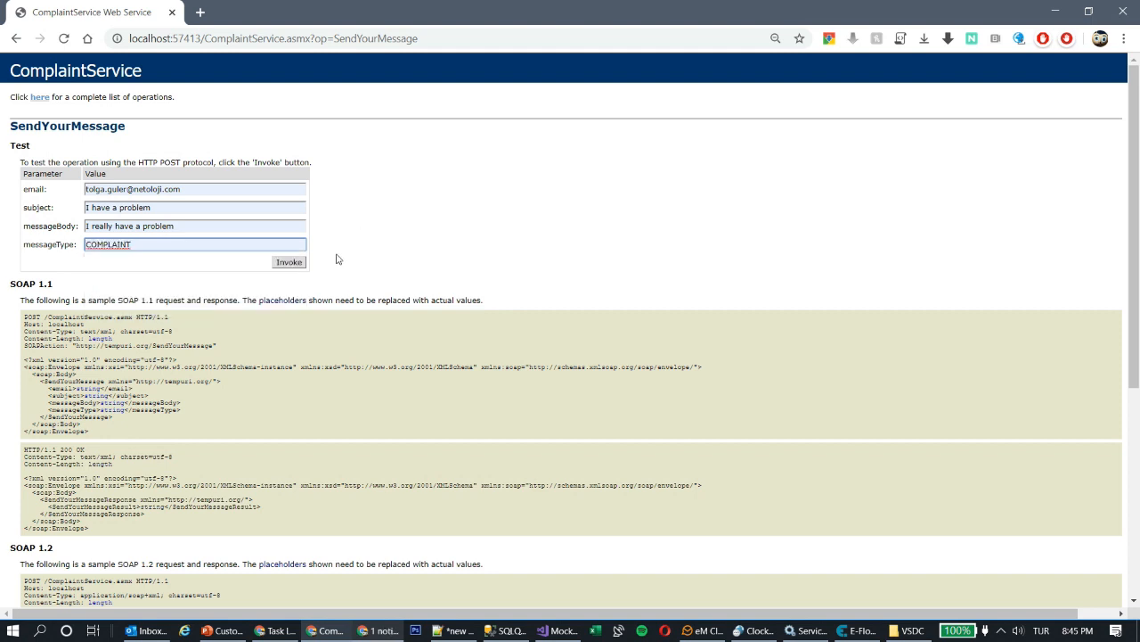
- Invoke the service and select the returned reference Id
{"action": "left_click", "coordinate": [300, 263]}
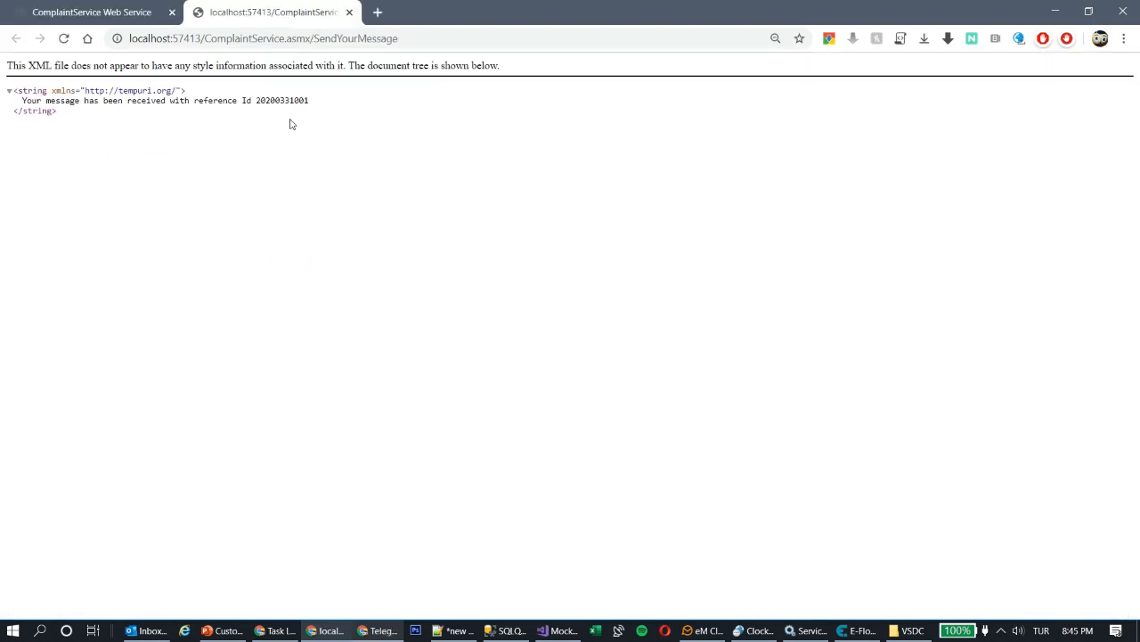
{"action": "double_click", "coordinate": [282, 100]}
{"action": "left_click", "coordinate": [323, 139]}
- Run the SELECT query on lines 1–11 in SSMS to see the new COMPLAINT row
{"action": "left_click", "coordinate": [508, 630]}
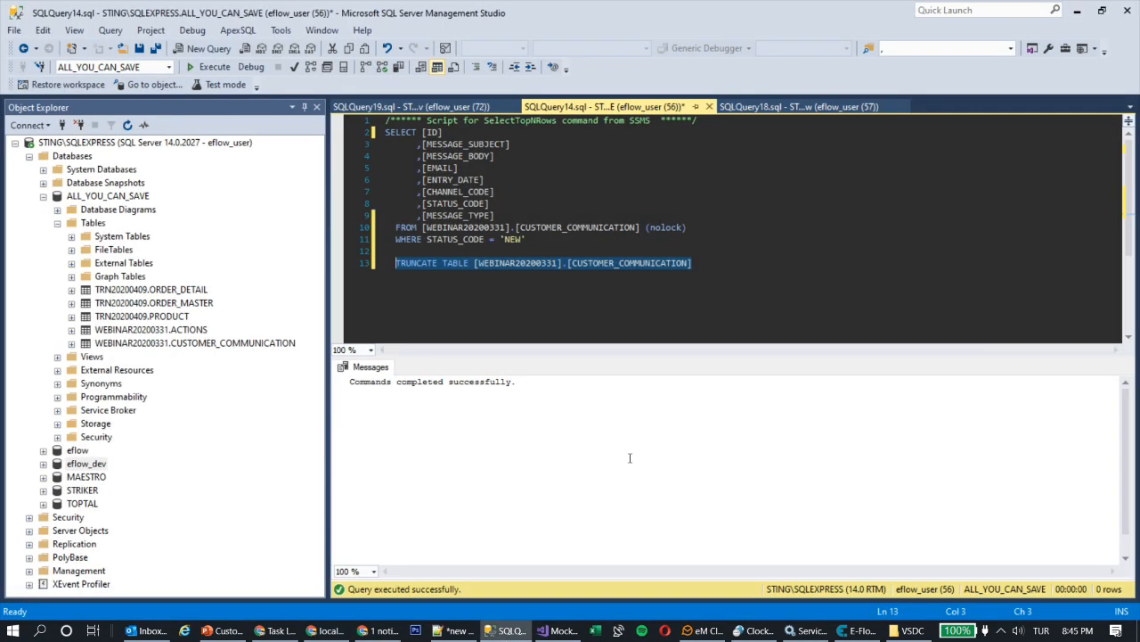
{"action": "left_click", "coordinate": [580, 241]}
{"action": "left_click_drag", "start_coordinate": [493, 216], "coordinate": [385, 121]}
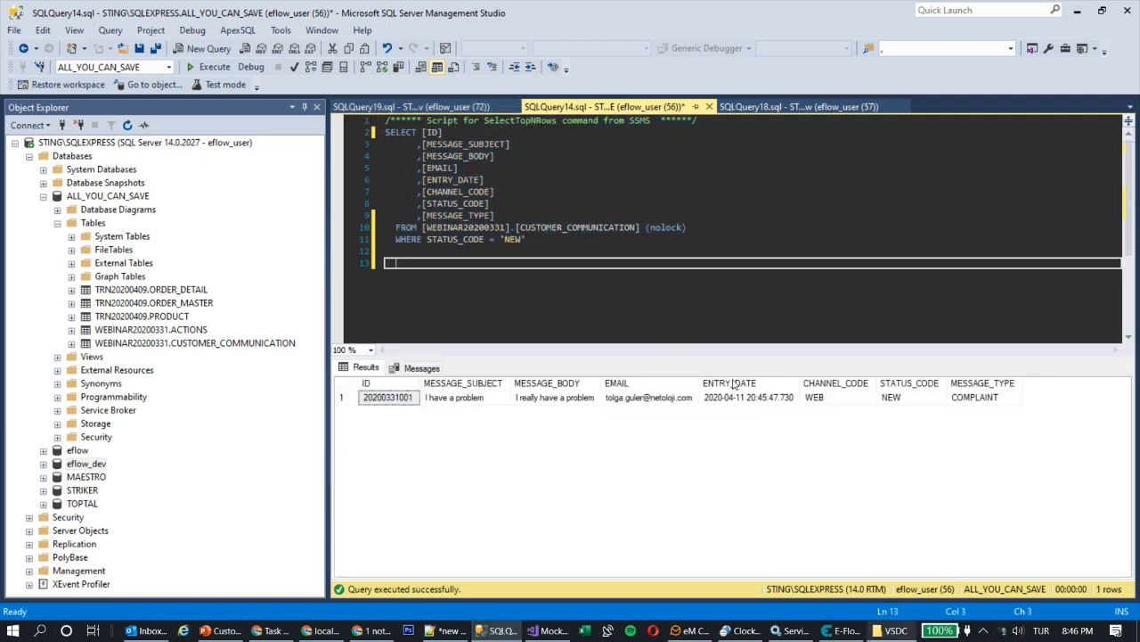
{"action": "left_click", "coordinate": [849, 632]}
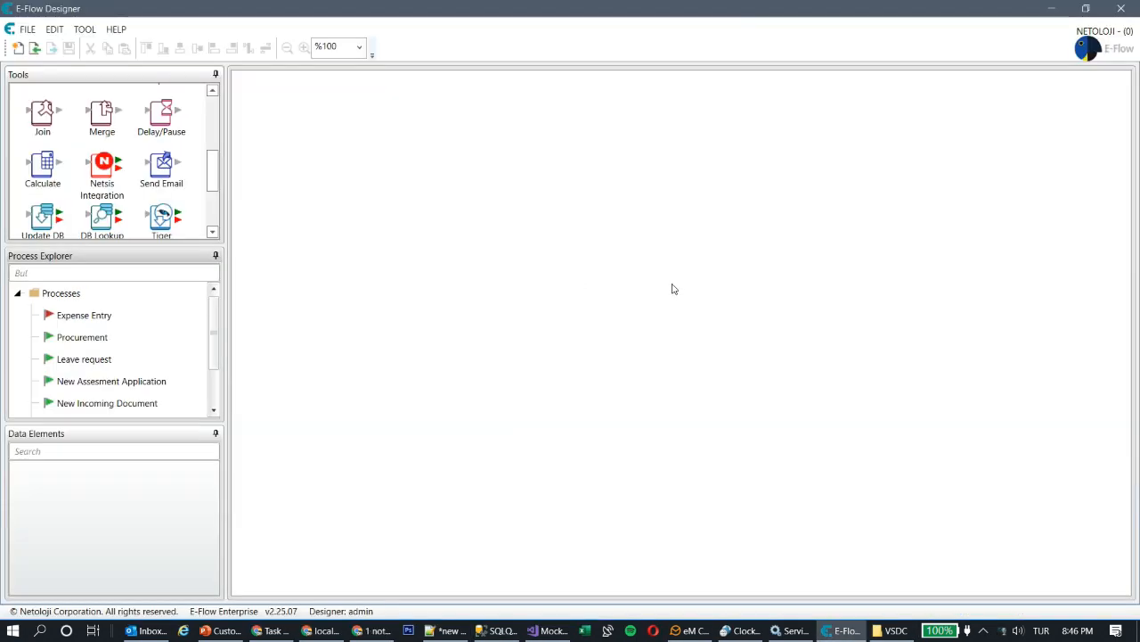
- Create a new process card named 'Customer Communication Management'
{"action": "left_click", "coordinate": [18, 48]}
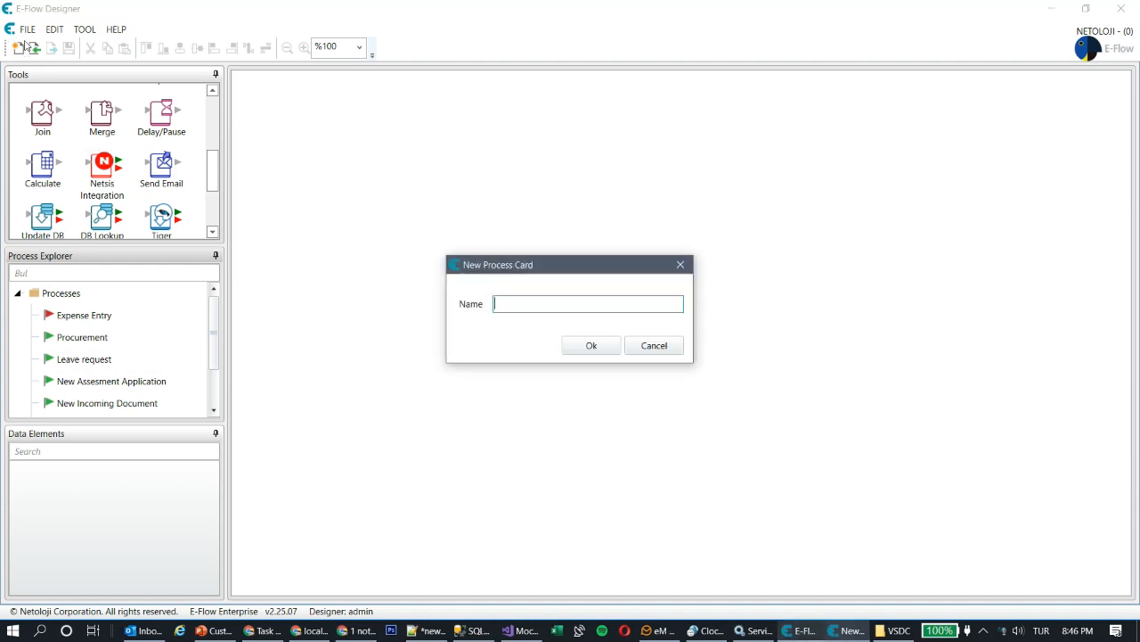
{"action": "type", "text": "Customer Communication Manageme"}
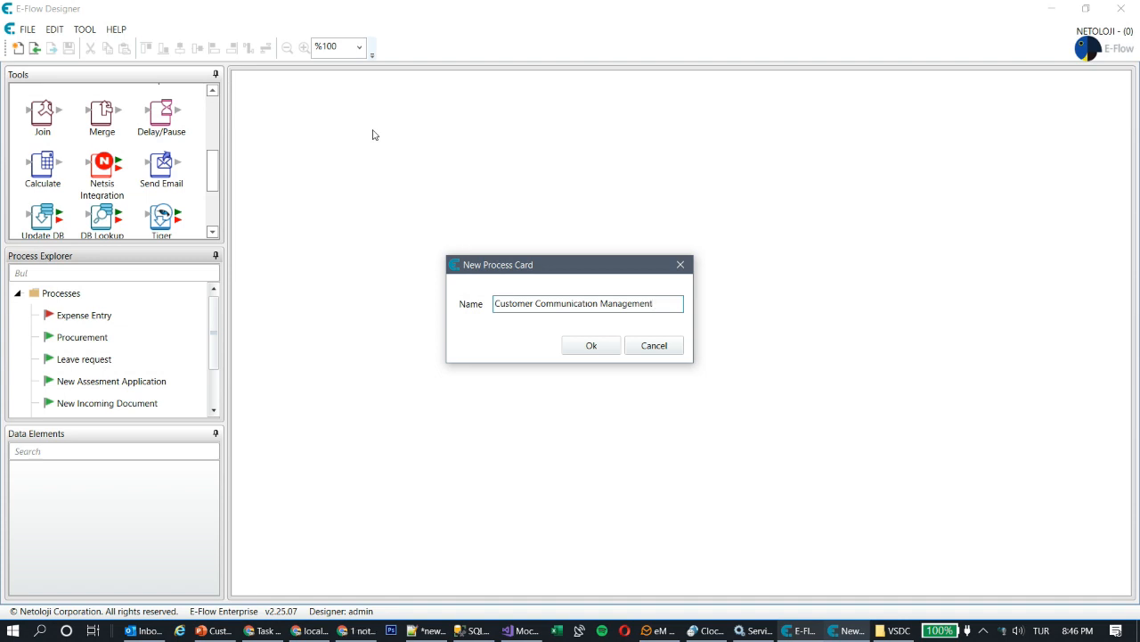
{"action": "type", "text": "nt"}
{"action": "left_click", "coordinate": [592, 346]}
{"action": "key", "text": "super+space"}
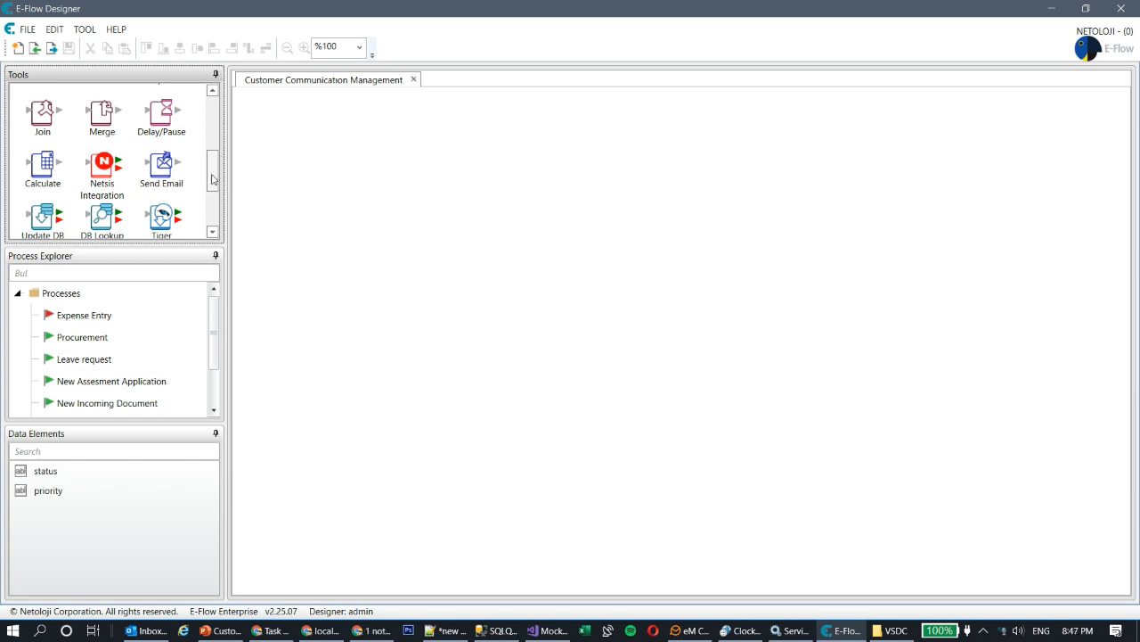
- Place a Recurring DB Scan step on the canvas and close its settings unchanged
{"action": "left_click_drag", "start_coordinate": [215, 179], "coordinate": [220, 112]}
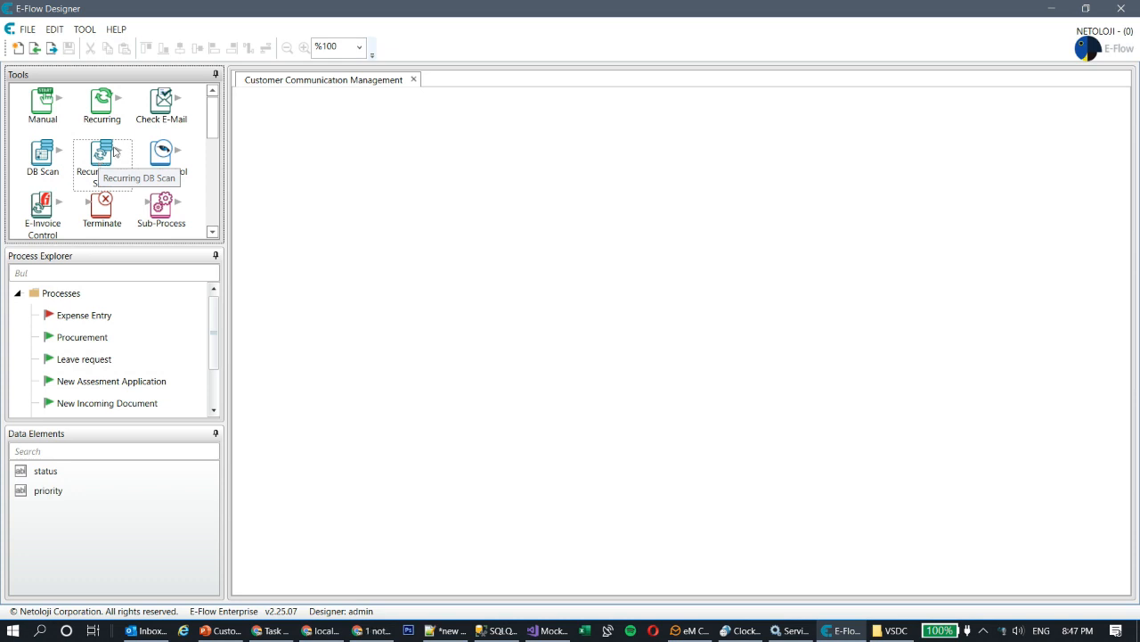
{"action": "left_click_drag", "start_coordinate": [98, 160], "coordinate": [337, 186]}
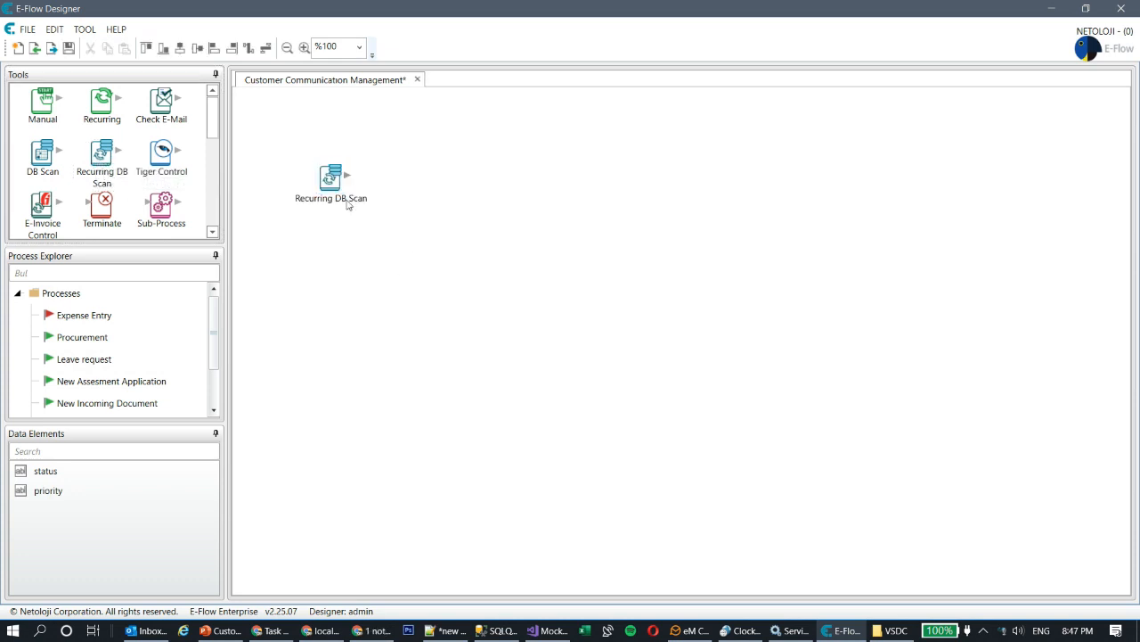
{"action": "double_click", "coordinate": [333, 181]}
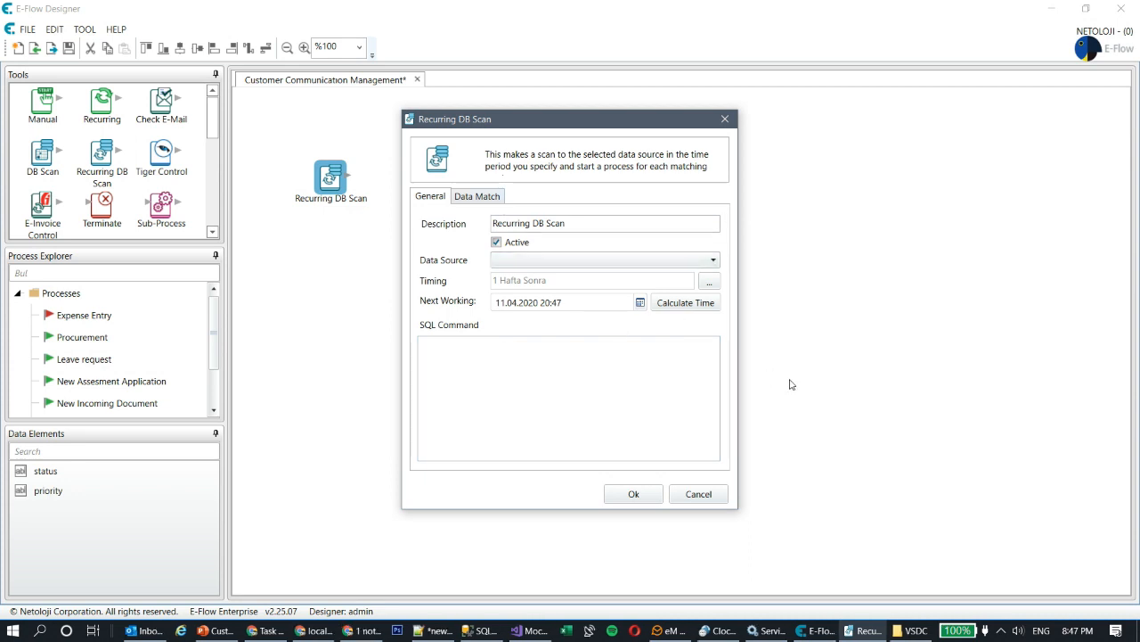
{"action": "left_click", "coordinate": [699, 495]}
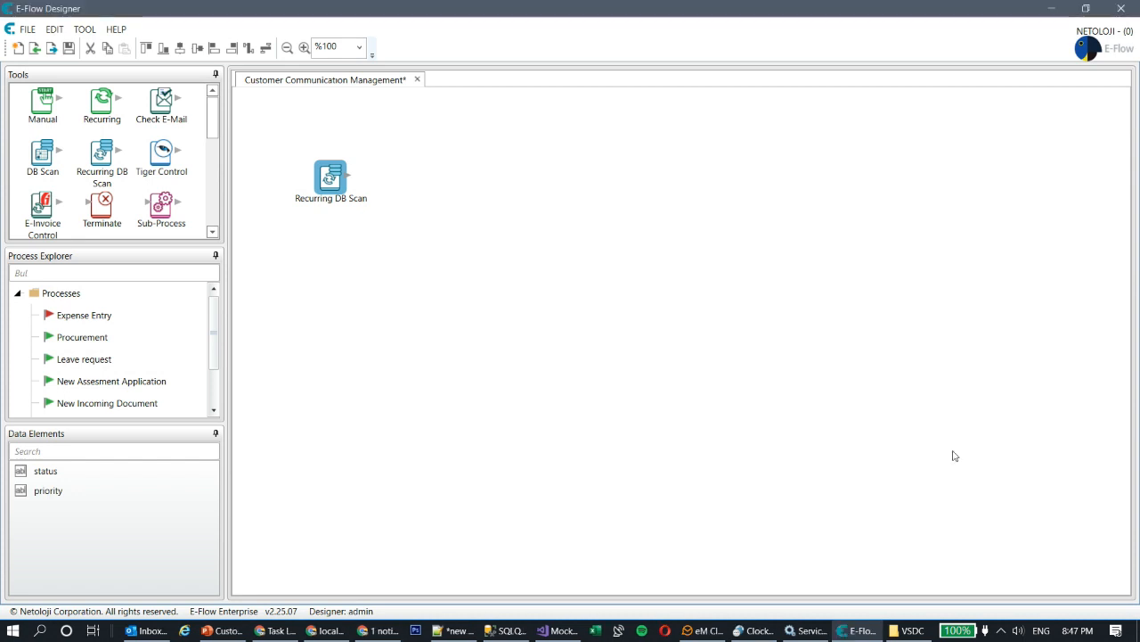
- Add data elements message_id, message_subject and message_body
{"action": "right_click", "coordinate": [39, 531]}
{"action": "left_click", "coordinate": [93, 403]}
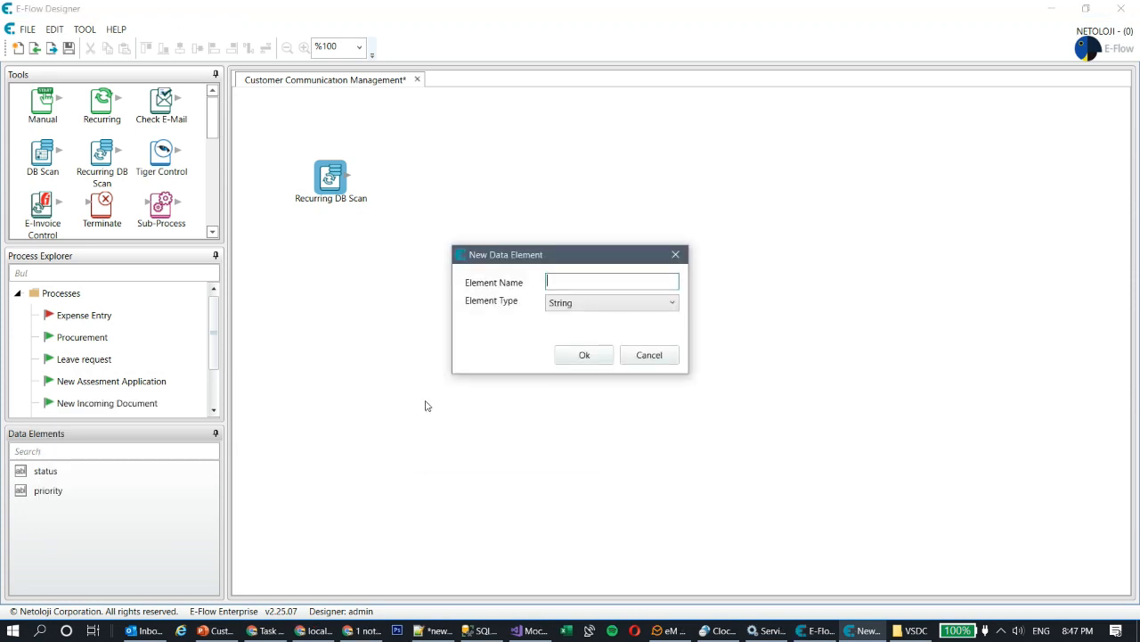
{"action": "type", "text": "message id"}
{"action": "key", "text": "Return"}
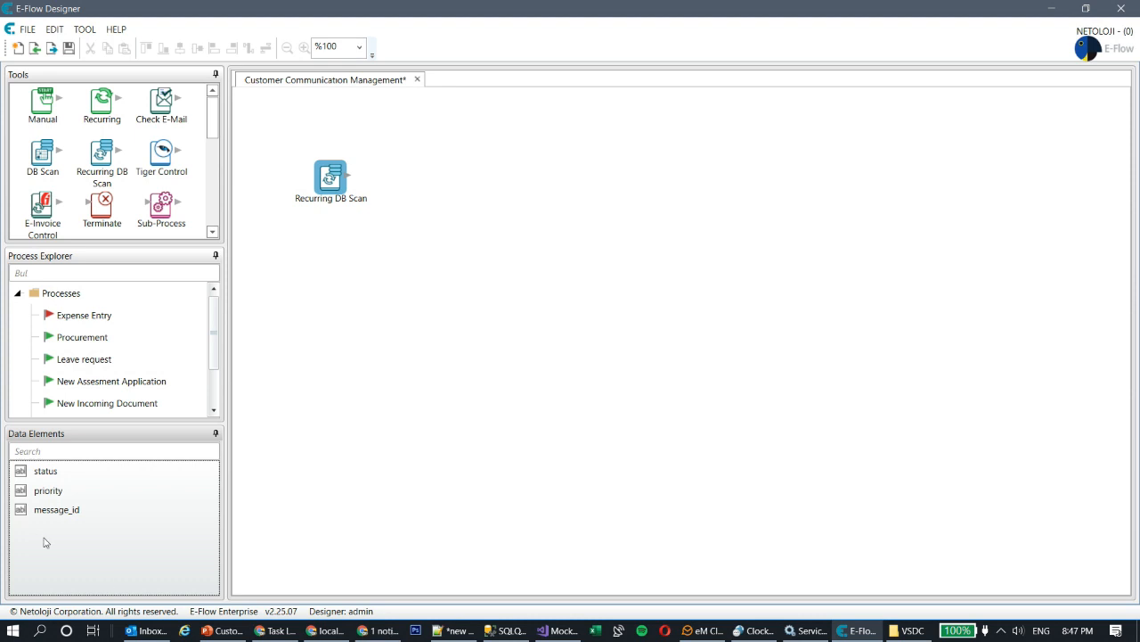
{"action": "right_click", "coordinate": [44, 535]}
{"action": "left_click", "coordinate": [98, 409]}
{"action": "type", "text": "message subject"}
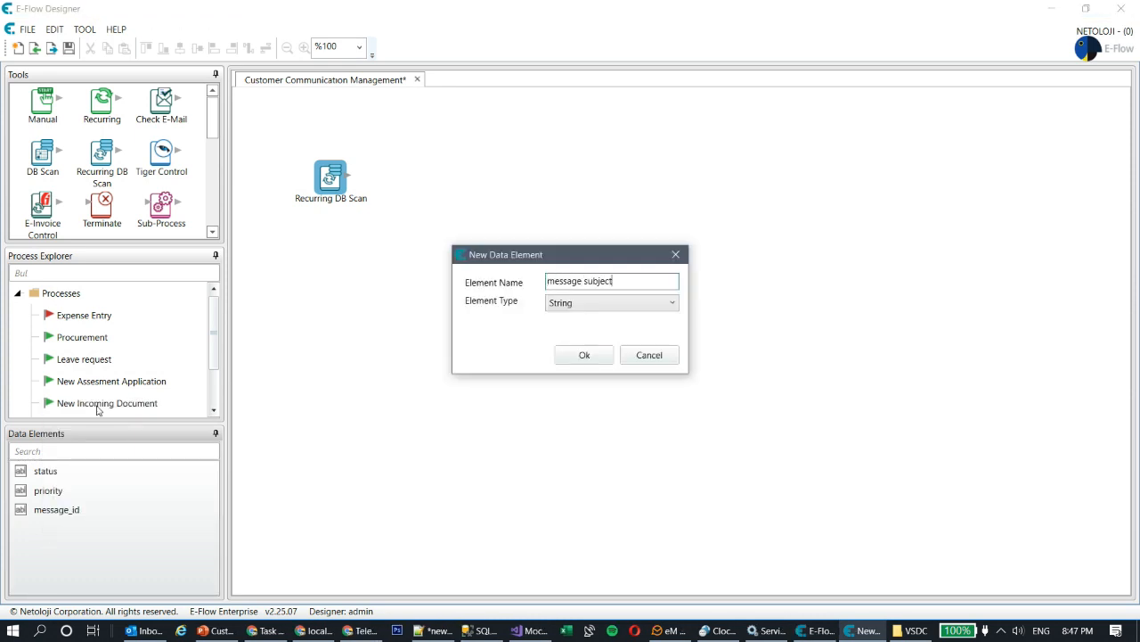
{"action": "key", "text": "Return"}
{"action": "right_click", "coordinate": [125, 564]}
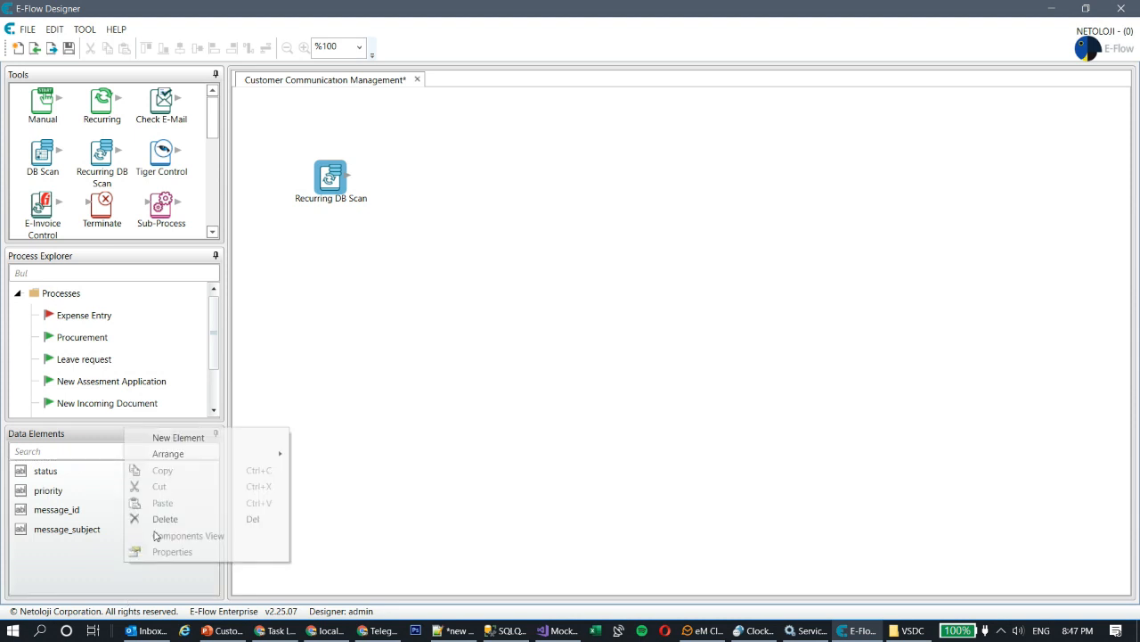
{"action": "left_click", "coordinate": [182, 437]}
{"action": "type", "text": "message_"}
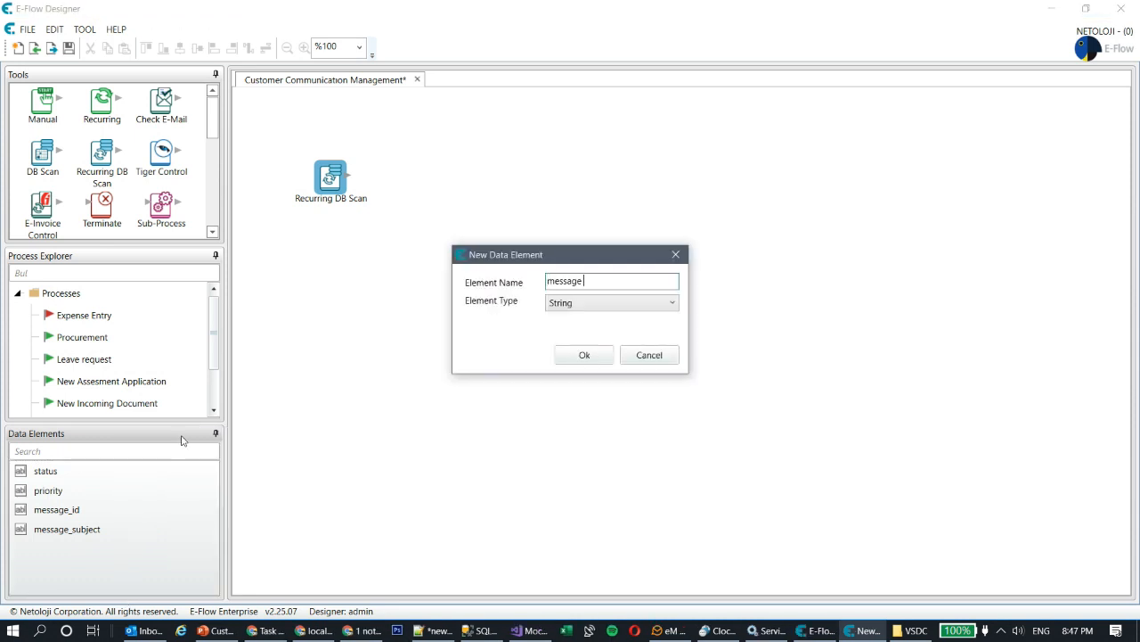
{"action": "type", "text": " body"}
{"action": "key", "text": "Return"}
- Add data elements message_date and channel_code
{"action": "right_click", "coordinate": [85, 580]}
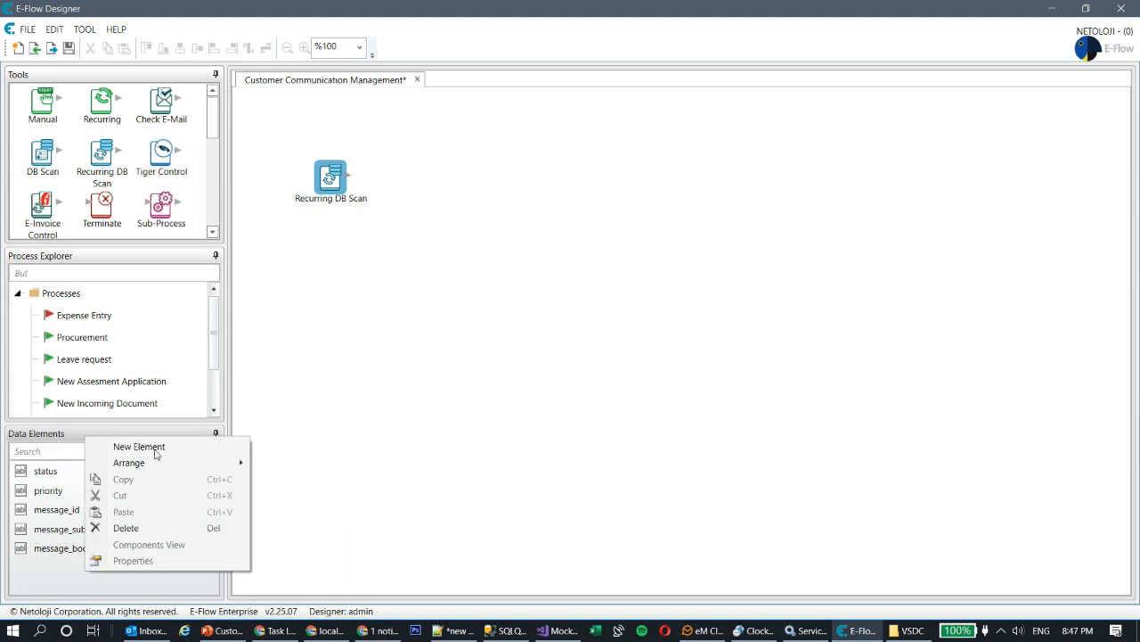
{"action": "left_click", "coordinate": [153, 454]}
{"action": "type", "text": "message date"}
{"action": "key", "text": "Return"}
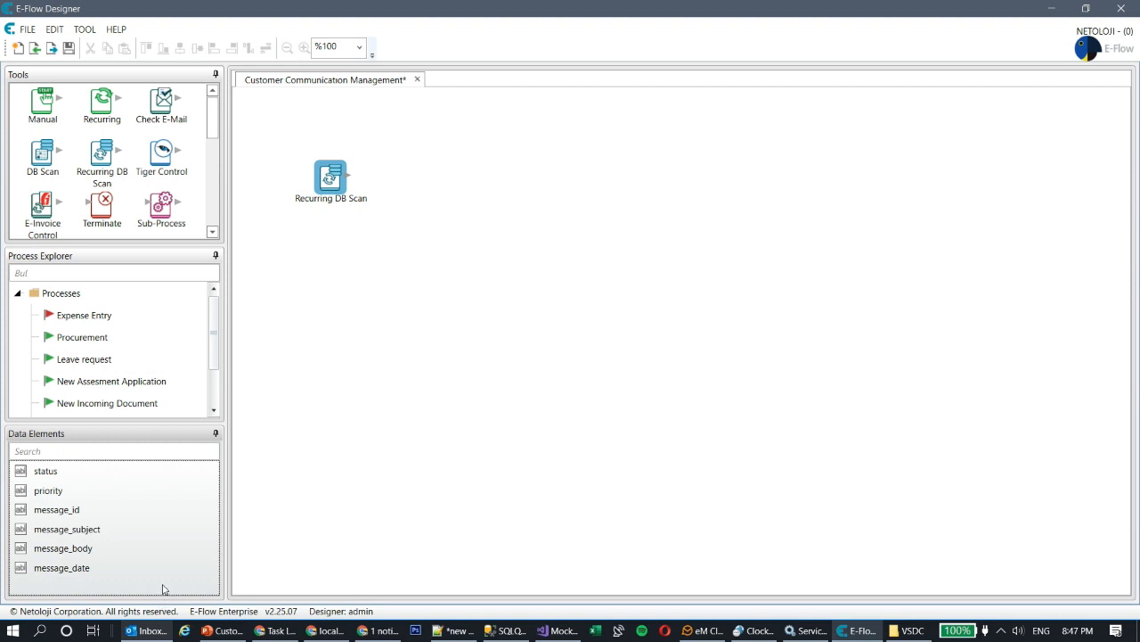
{"action": "right_click", "coordinate": [162, 580]}
{"action": "left_click", "coordinate": [237, 456]}
{"action": "type", "text": "channel"}
{"action": "key", "text": "alt+space"}
{"action": "key", "text": "Escape"}
{"action": "key", "text": "alt+space"}
{"action": "left_click", "coordinate": [607, 287]}
{"action": "type", "text": "_code"}
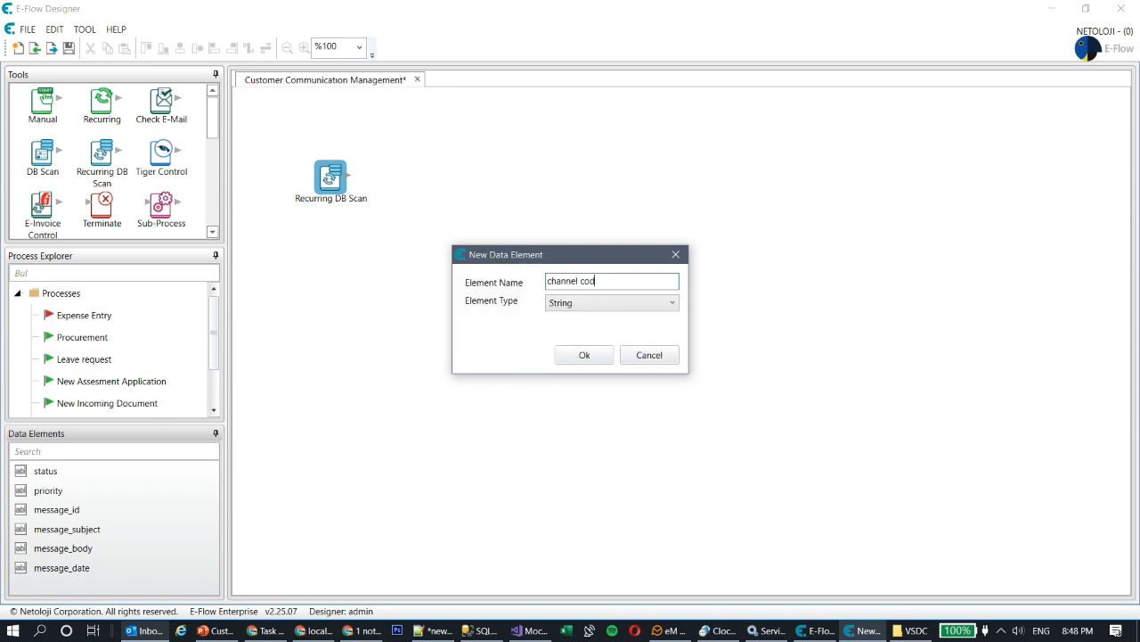
{"action": "key", "text": "Return"}
{"action": "scroll", "coordinate": [156, 529], "scroll_direction": "down", "scroll_amount": 1}
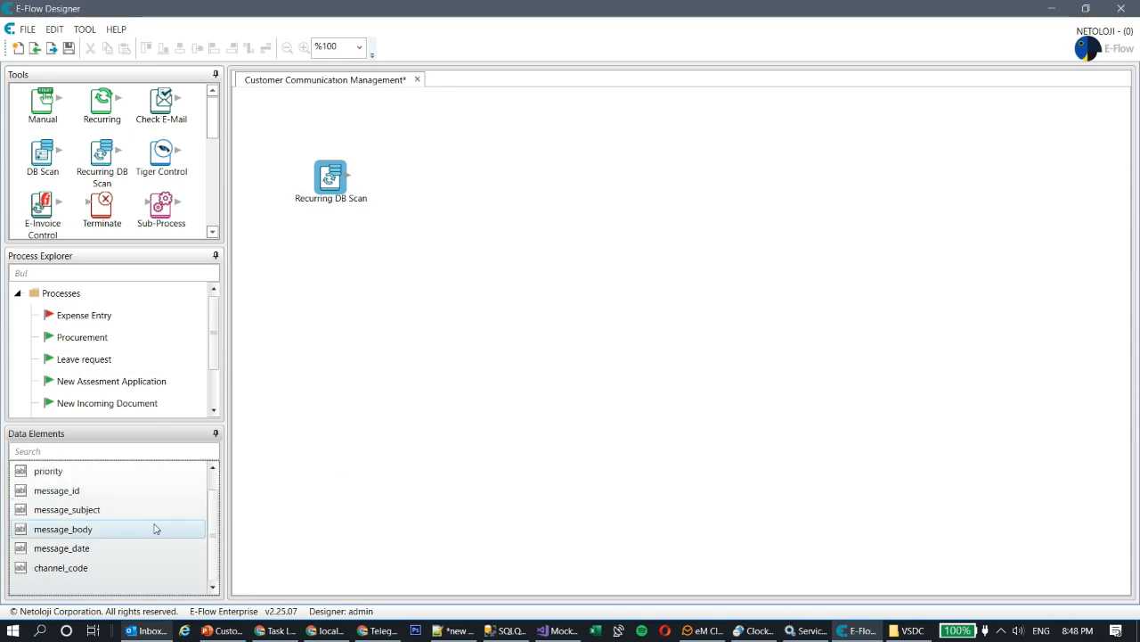
- Begin a new data element named massage_type
{"action": "right_click", "coordinate": [145, 581]}
{"action": "left_click", "coordinate": [237, 453]}
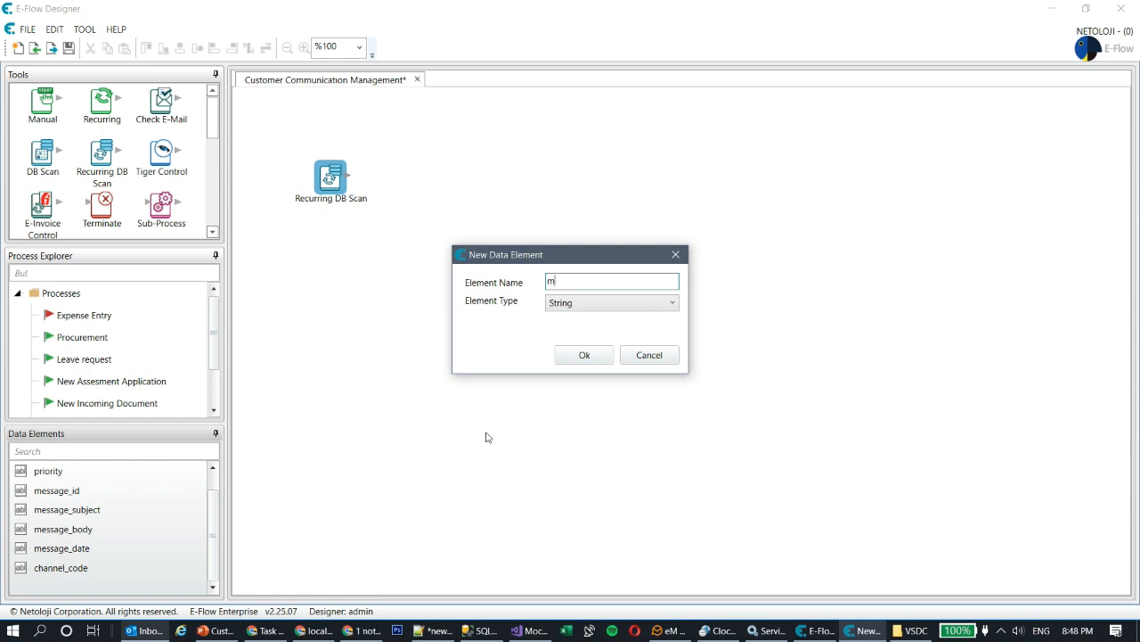
{"action": "type", "text": "age type"}
- Confirm the massage_type element and make message_date a Date type
{"action": "left_click", "coordinate": [587, 361]}
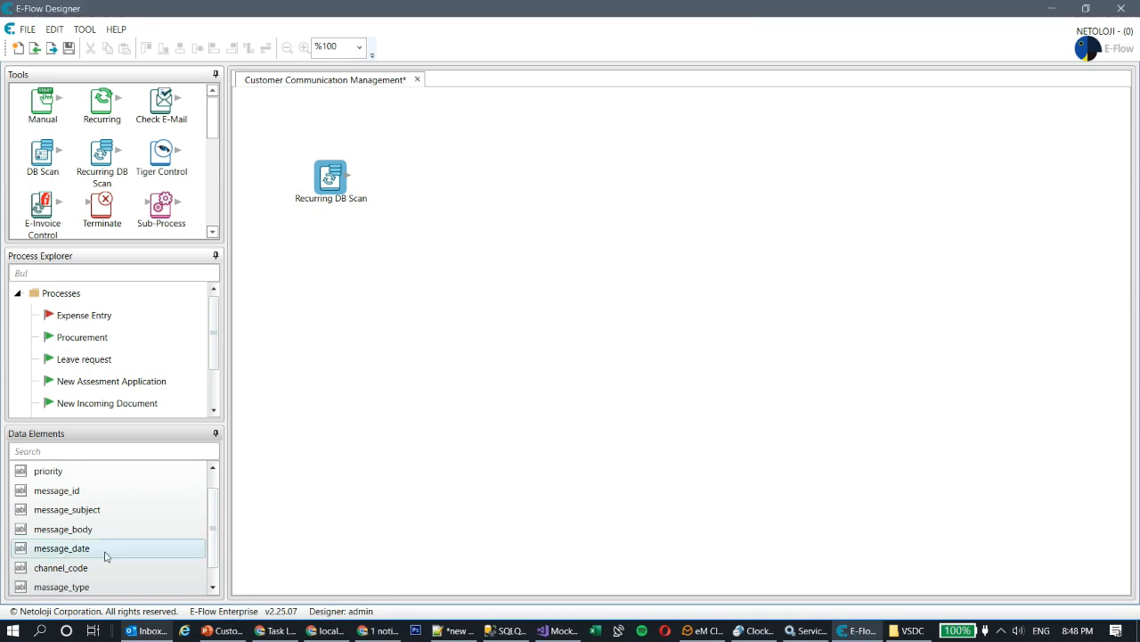
{"action": "double_click", "coordinate": [76, 547]}
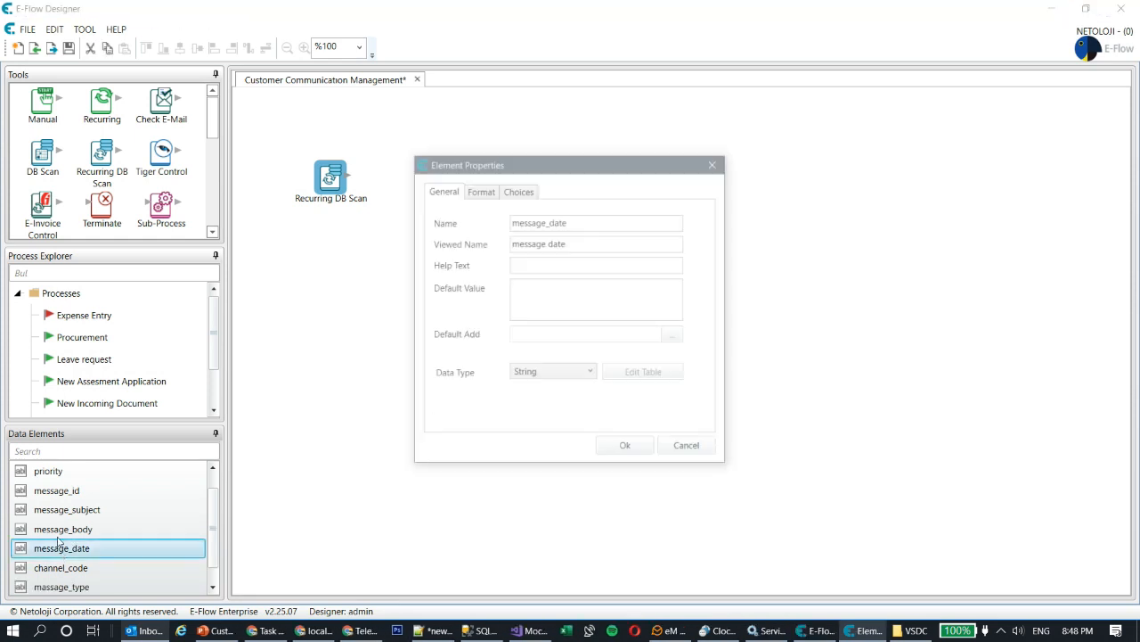
{"action": "left_click", "coordinate": [561, 375]}
{"action": "left_click", "coordinate": [535, 415]}
{"action": "left_click", "coordinate": [628, 459]}
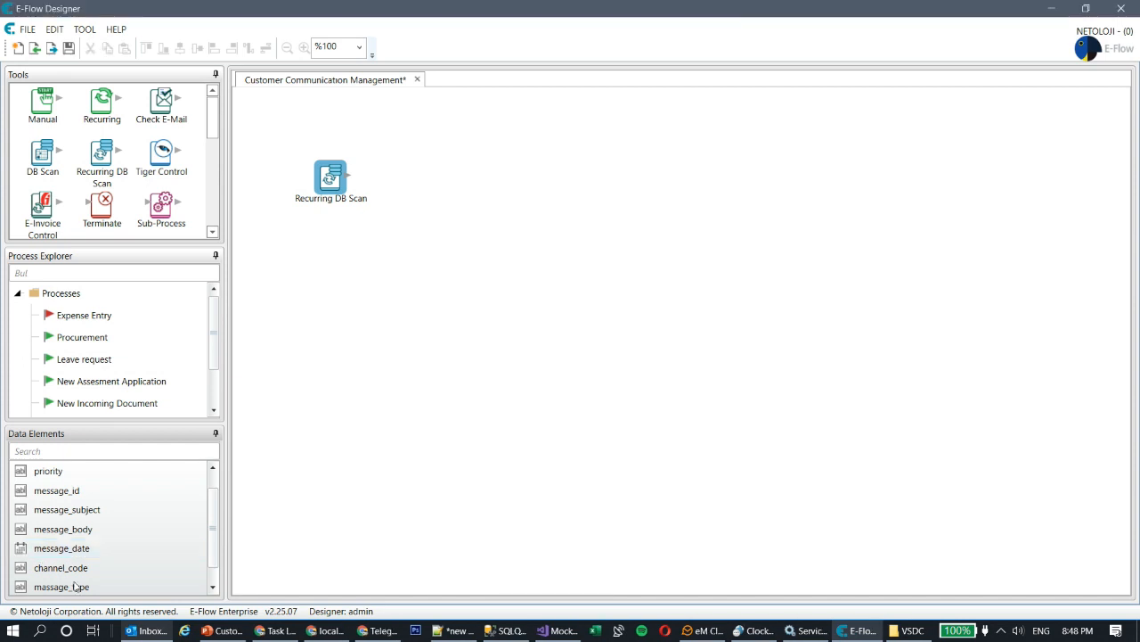
- Make message_body a Memo type
{"action": "double_click", "coordinate": [80, 532]}
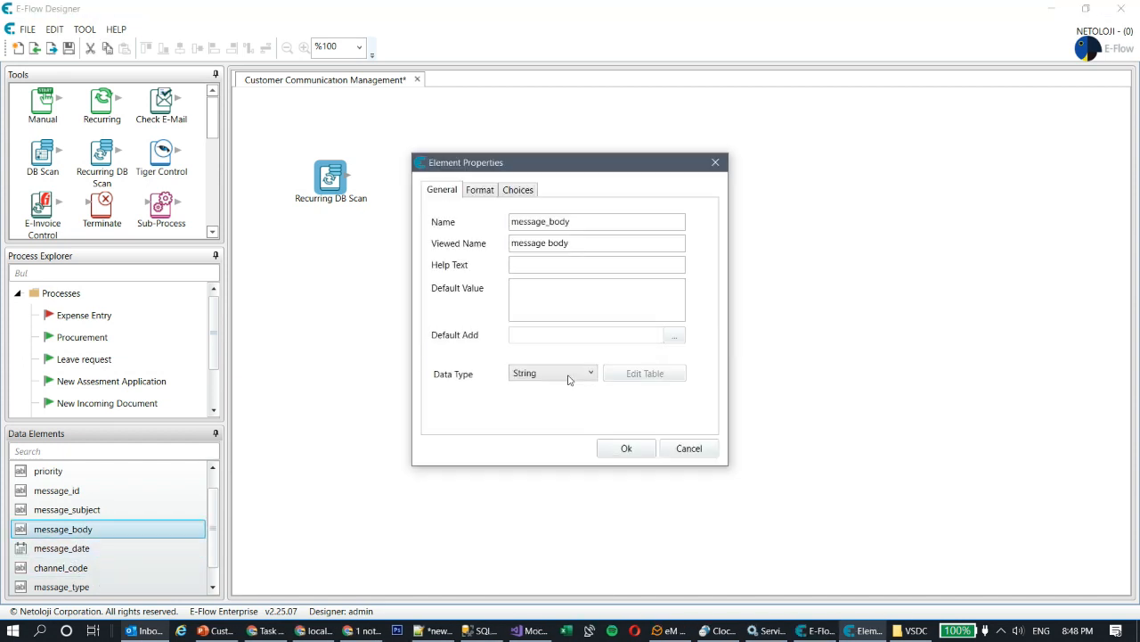
{"action": "left_click", "coordinate": [563, 374]}
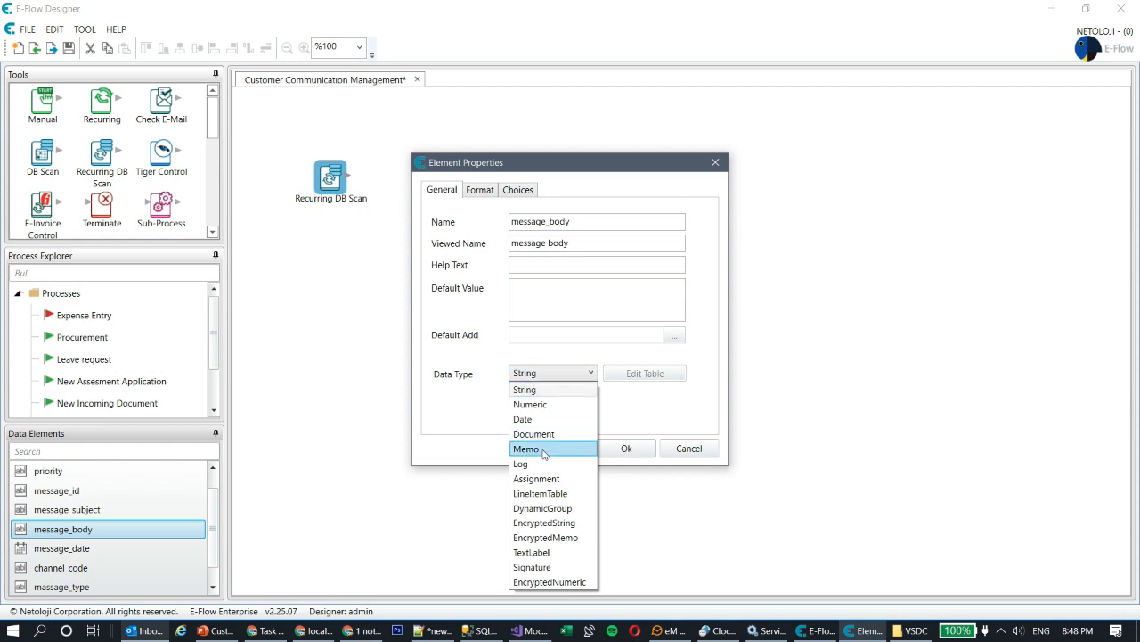
{"action": "left_click", "coordinate": [527, 448]}
{"action": "left_click", "coordinate": [626, 449]}
- Set message_subject's length to 200
{"action": "double_click", "coordinate": [73, 514]}
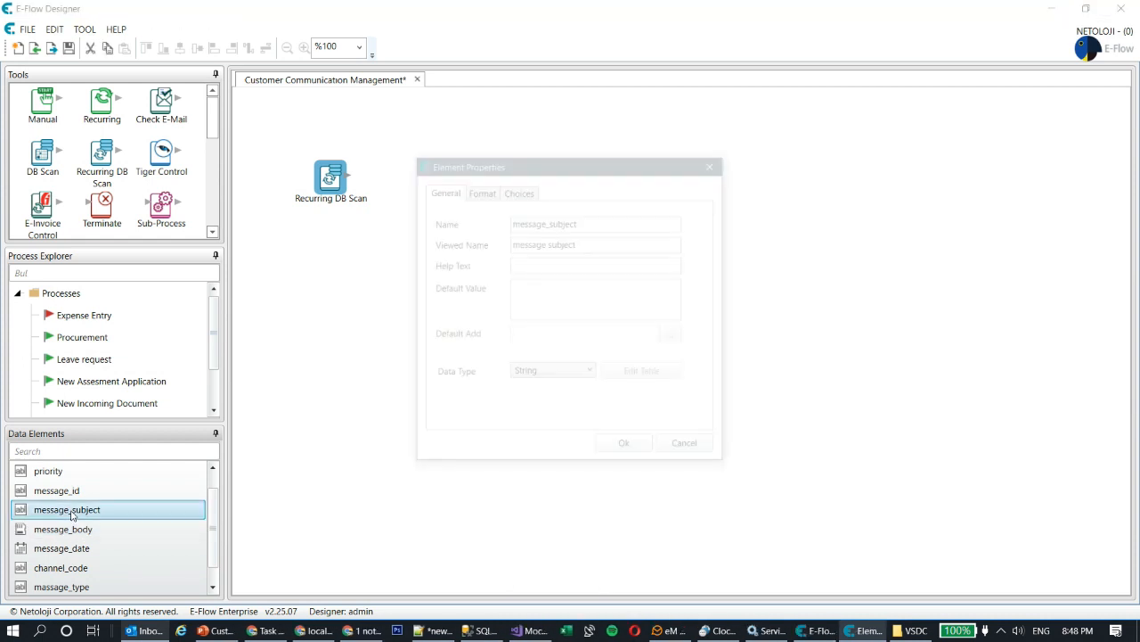
{"action": "left_click", "coordinate": [488, 198]}
{"action": "left_click_drag", "start_coordinate": [588, 265], "coordinate": [450, 268]}
{"action": "type", "text": "200"}
{"action": "left_click", "coordinate": [627, 449]}
{"action": "scroll", "coordinate": [152, 570], "scroll_direction": "down", "scroll_amount": 1}
- Add a String data element sender_email with length 150
{"action": "right_click", "coordinate": [147, 591]}
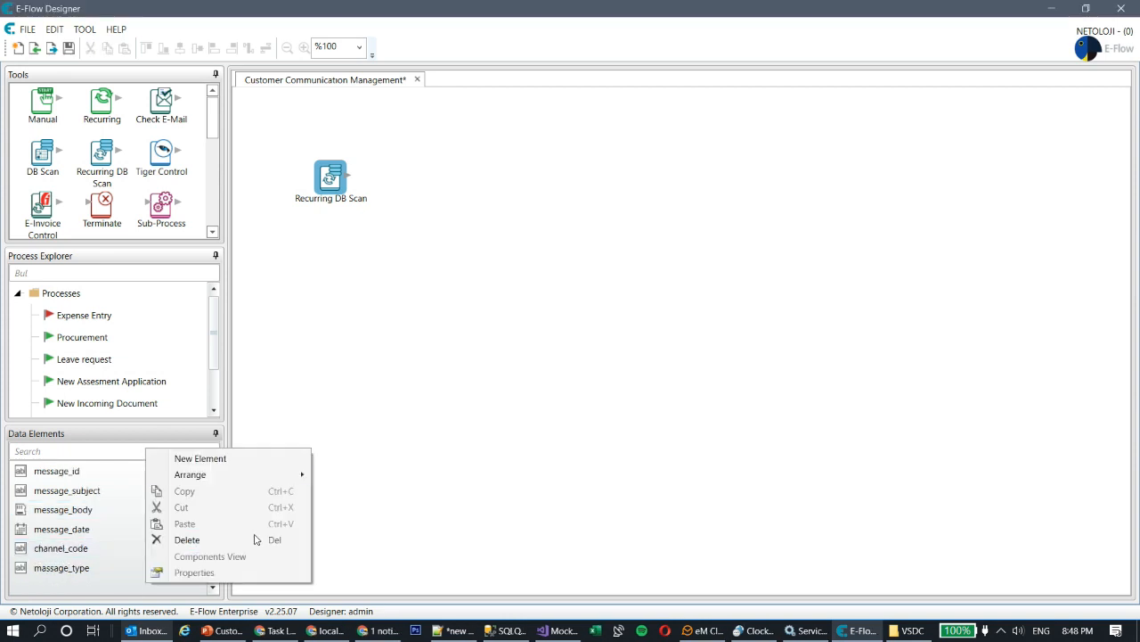
{"action": "left_click", "coordinate": [235, 460]}
{"action": "type", "text": "sender email"}
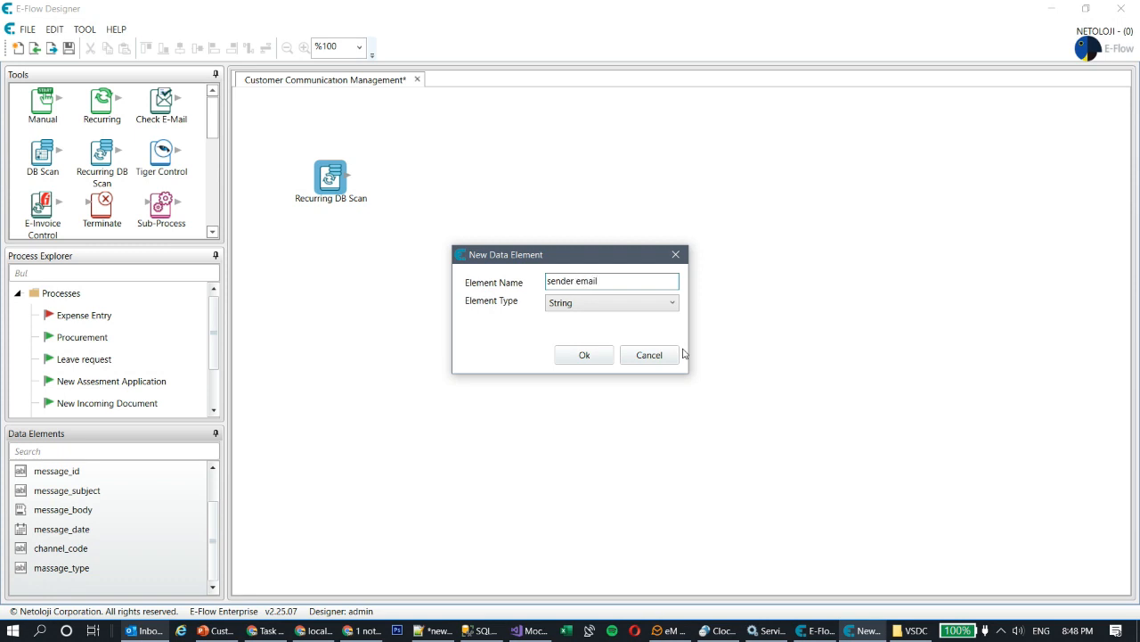
{"action": "left_click", "coordinate": [585, 356]}
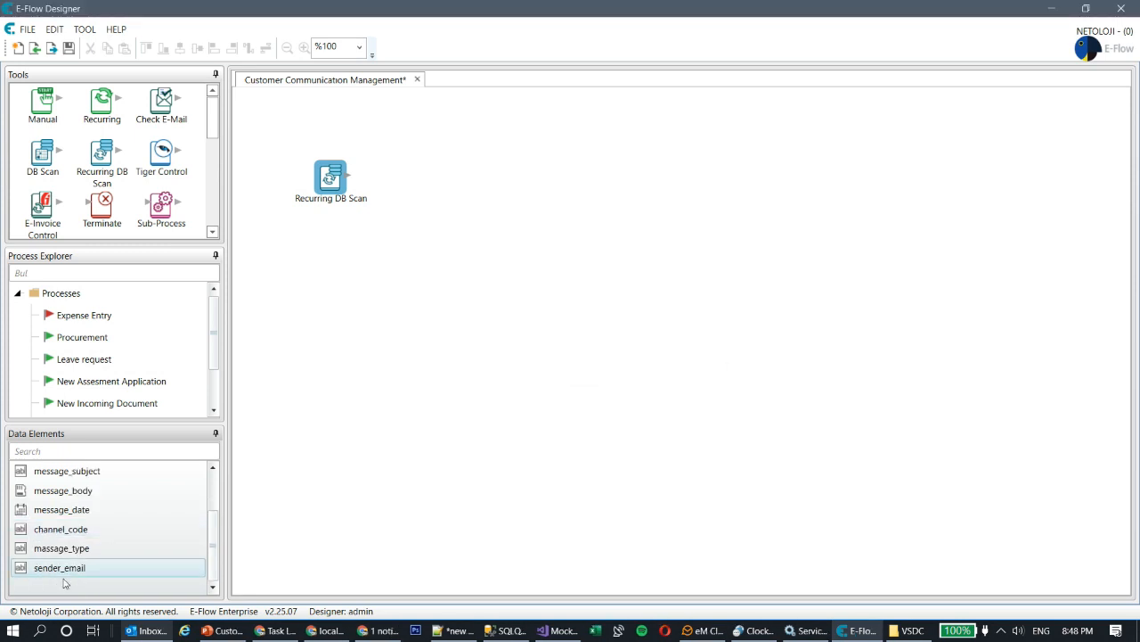
{"action": "double_click", "coordinate": [64, 567]}
{"action": "left_click", "coordinate": [480, 190]}
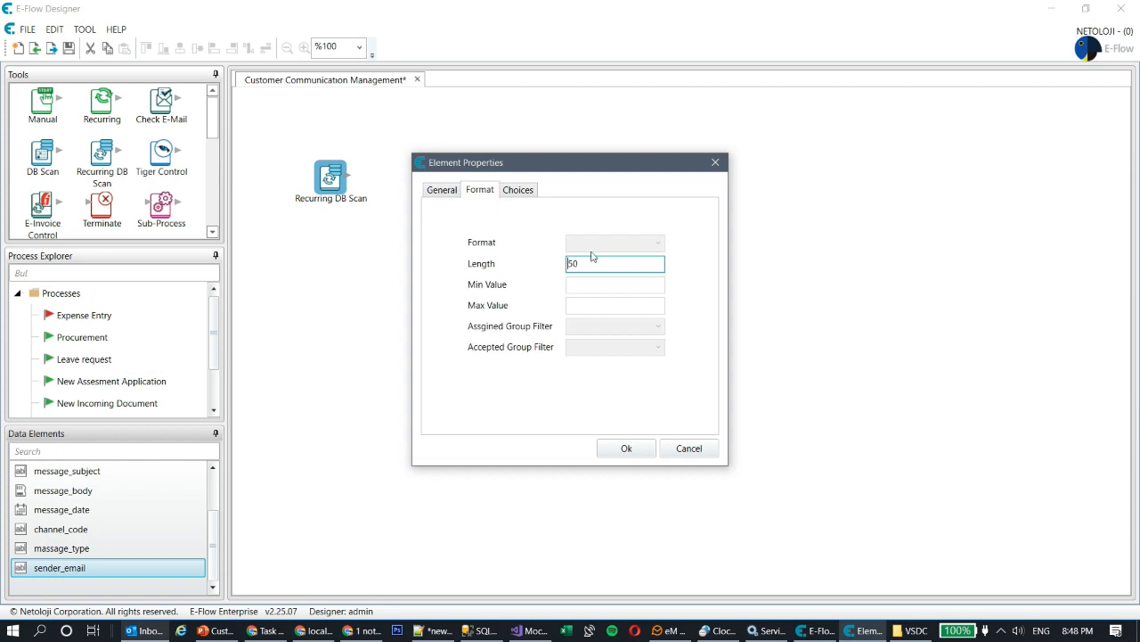
{"action": "left_click_drag", "start_coordinate": [603, 262], "coordinate": [400, 264]}
{"action": "type", "text": "150"}
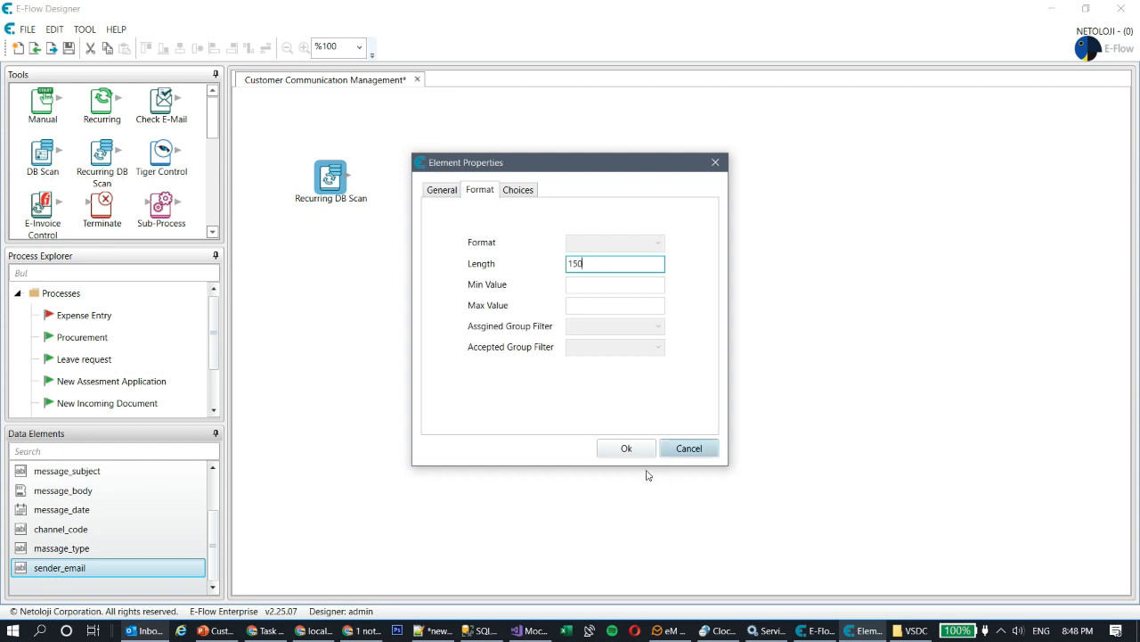
{"action": "left_click", "coordinate": [626, 448]}
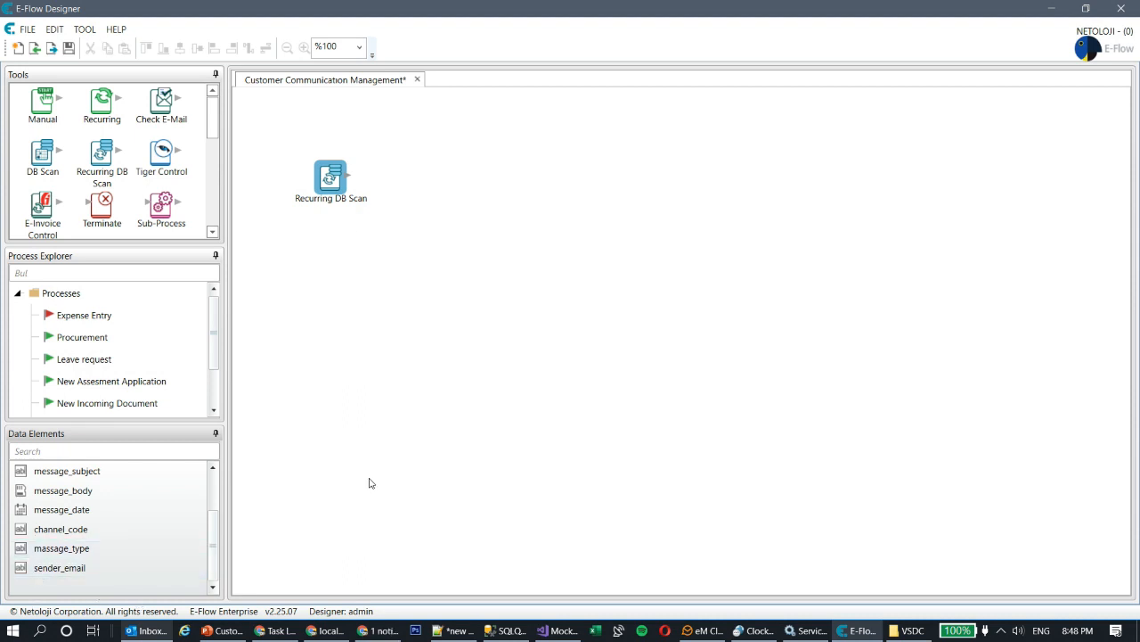
{"action": "scroll", "coordinate": [133, 544], "scroll_direction": "up", "scroll_amount": 1}
- Describe the scan as 'scan db for new messages', read ALL_YOU_CAN_SAVE, repeat every 1 minute
{"action": "double_click", "coordinate": [331, 177]}
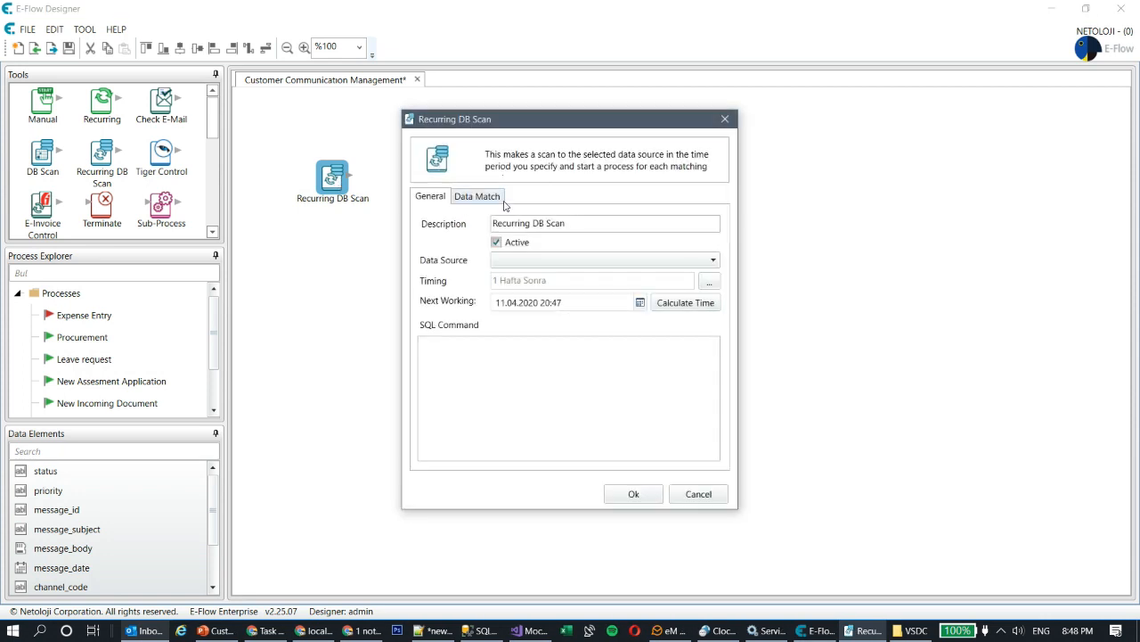
{"action": "left_click_drag", "start_coordinate": [585, 224], "coordinate": [234, 226]}
{"action": "type", "text": "scan db for new messages"}
{"action": "left_click", "coordinate": [584, 258]}
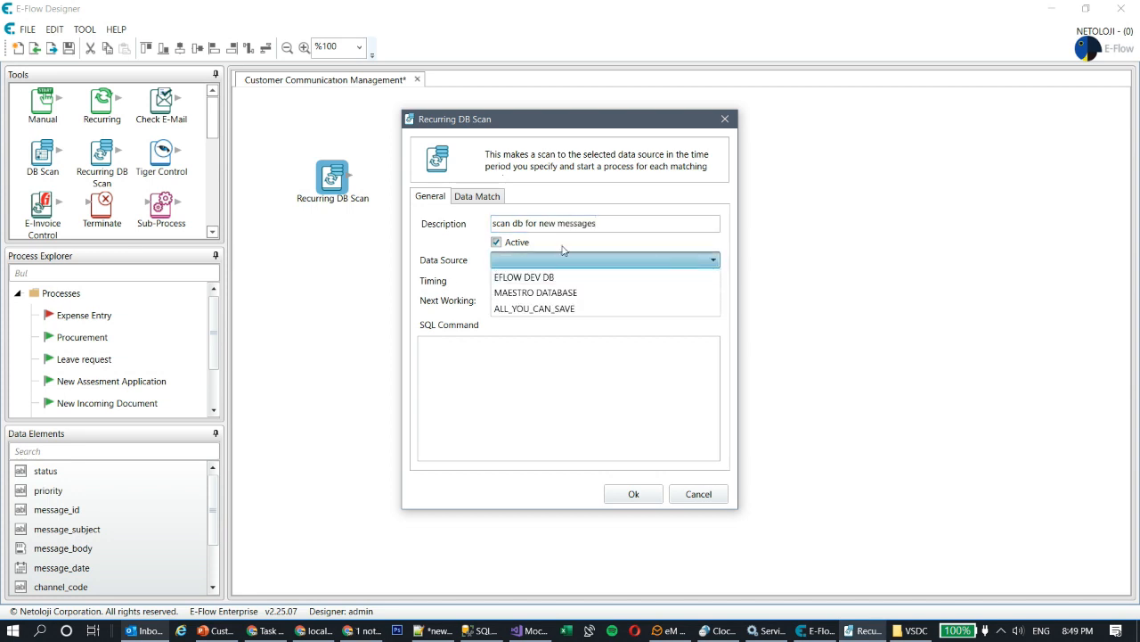
{"action": "left_click", "coordinate": [558, 308]}
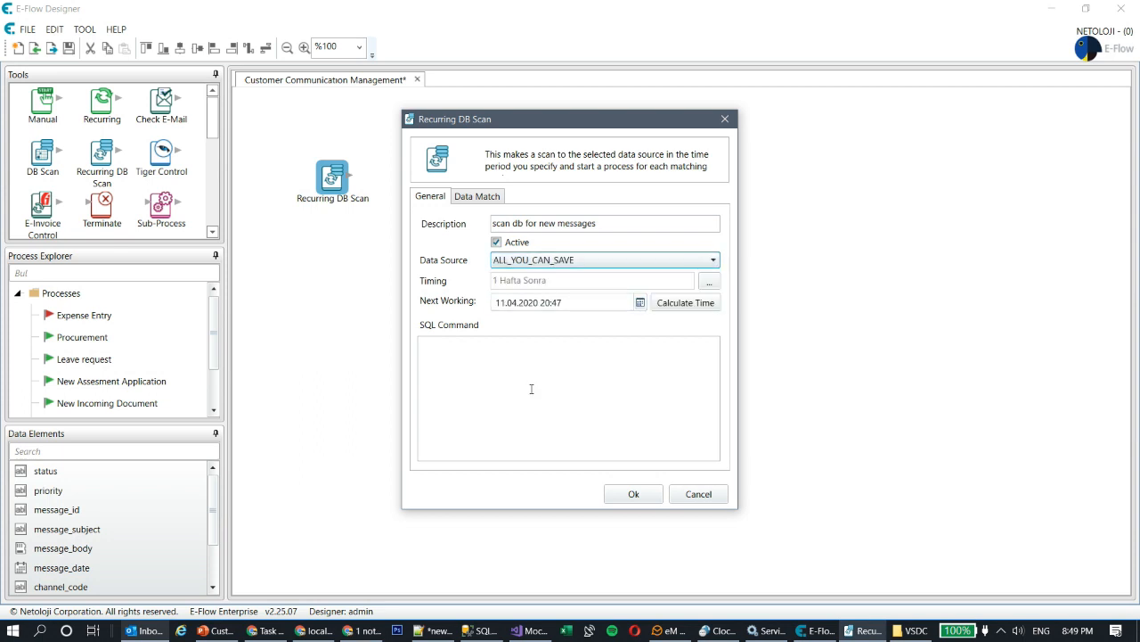
{"action": "left_click", "coordinate": [710, 282]}
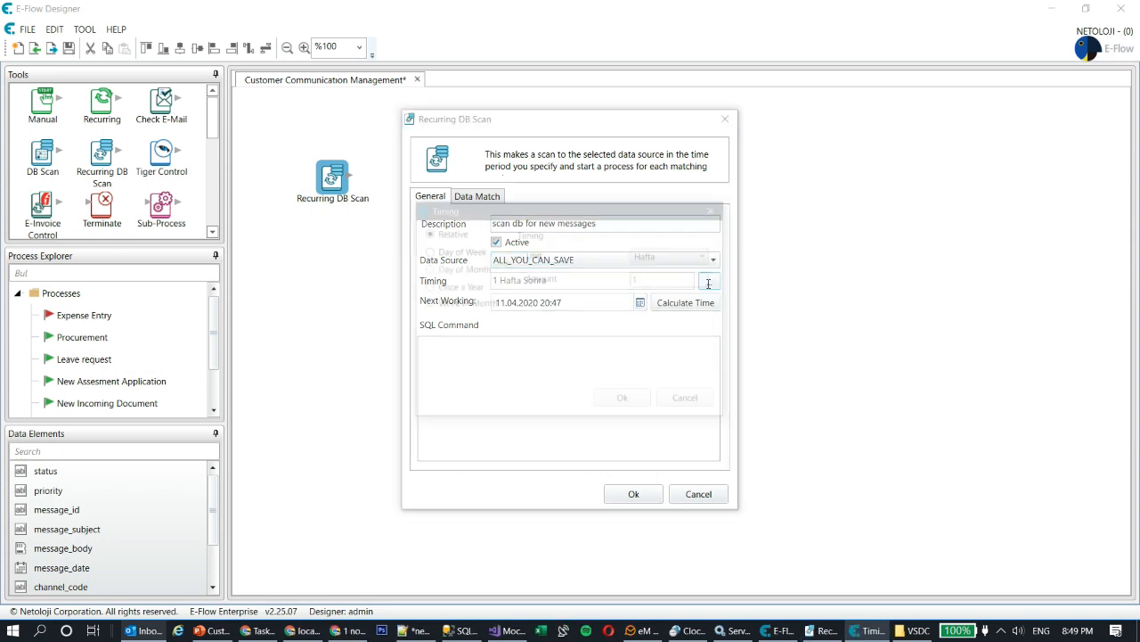
{"action": "left_click", "coordinate": [670, 257]}
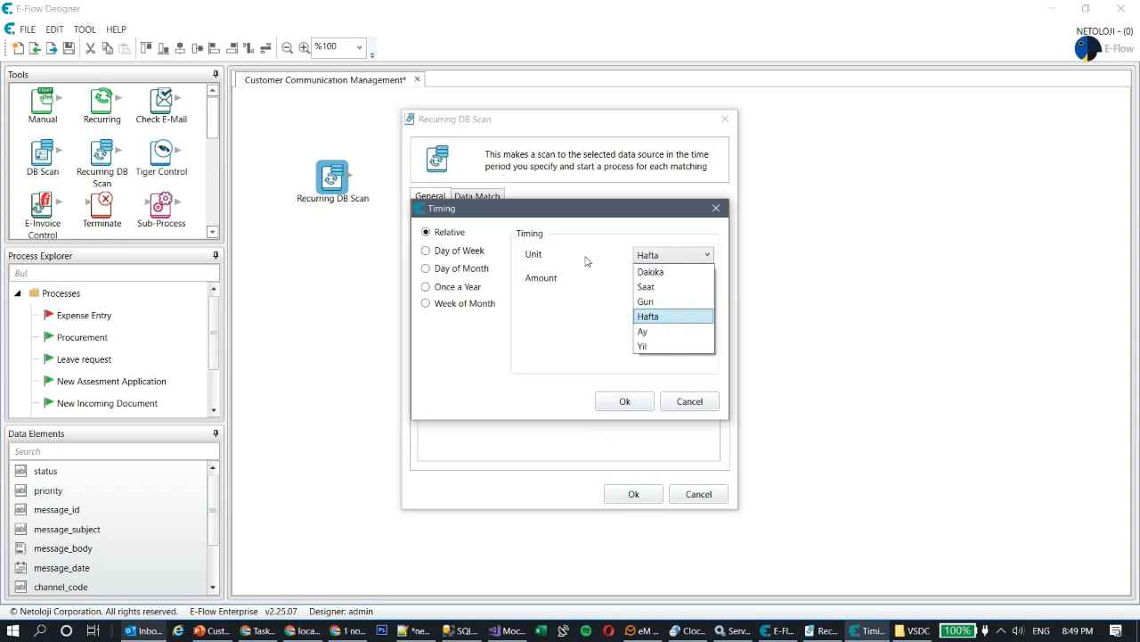
{"action": "left_click", "coordinate": [695, 273]}
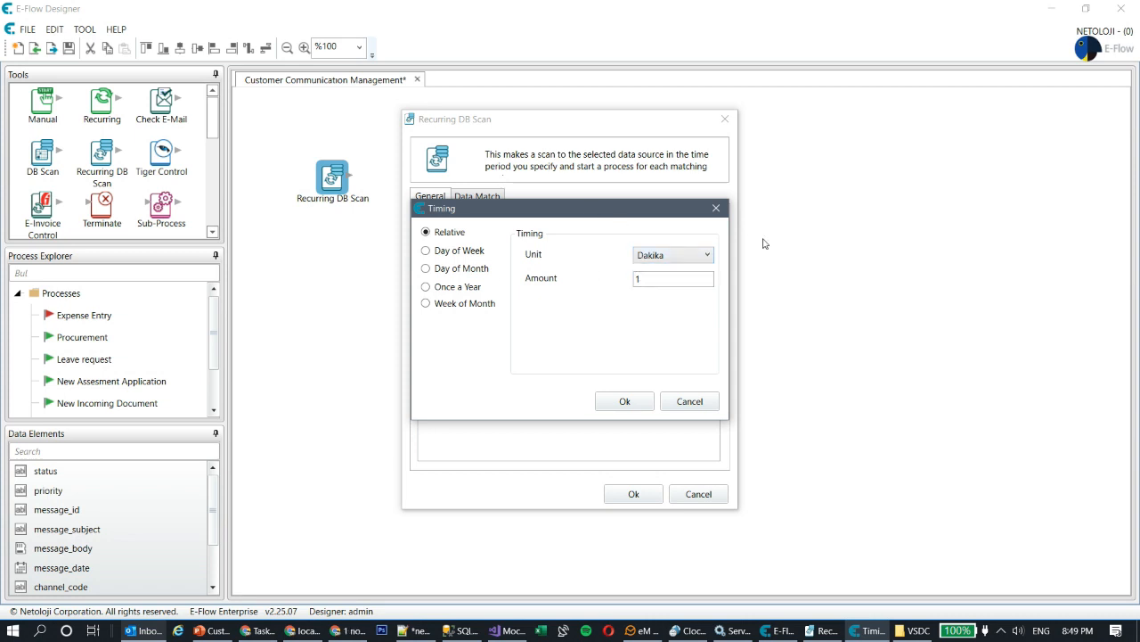
{"action": "left_click", "coordinate": [625, 402]}
{"action": "left_click", "coordinate": [534, 370]}
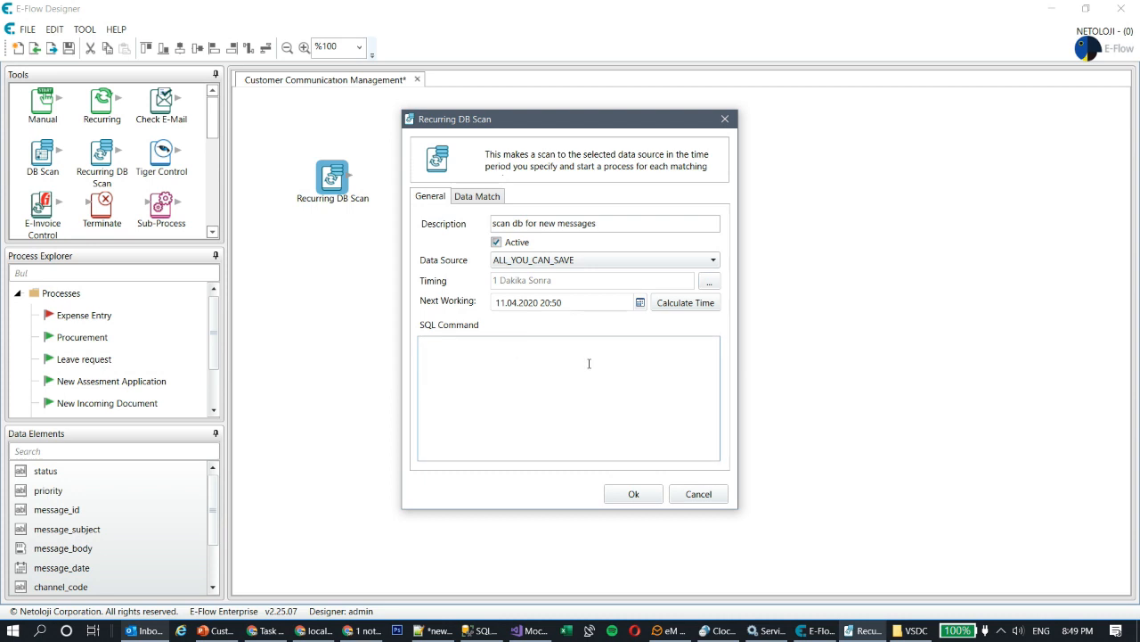
- Paste the CUSTOMER_COMMUNICATION SELECT query from SSMS into the scan's SQL Command
{"action": "left_click", "coordinate": [478, 632]}
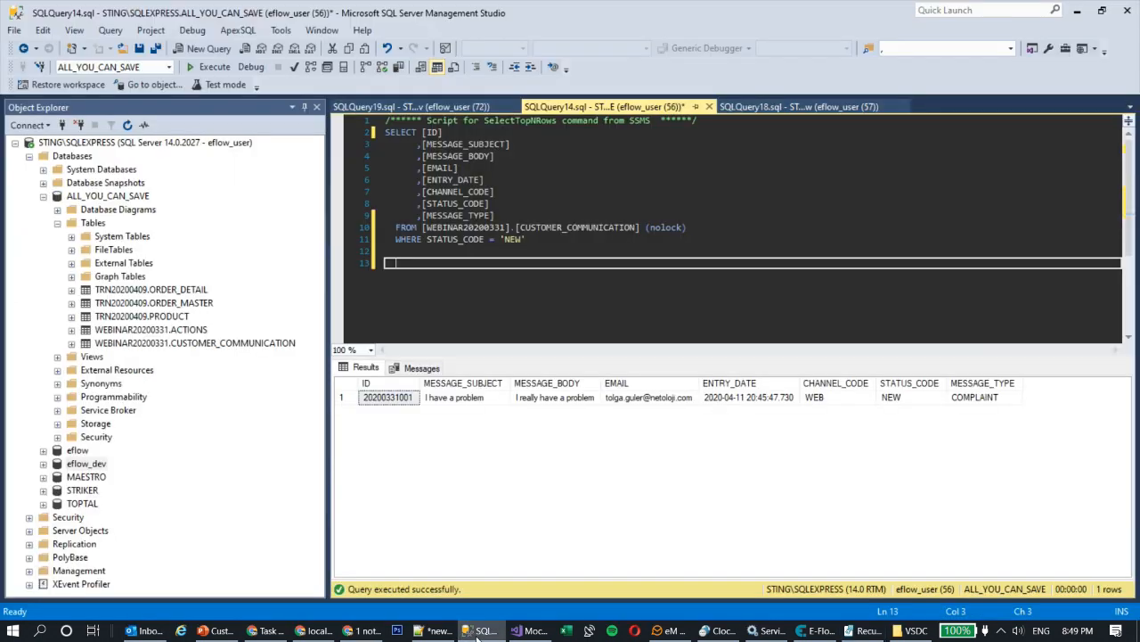
{"action": "left_click_drag", "start_coordinate": [533, 239], "coordinate": [349, 132]}
{"action": "key", "text": "ctrl+c"}
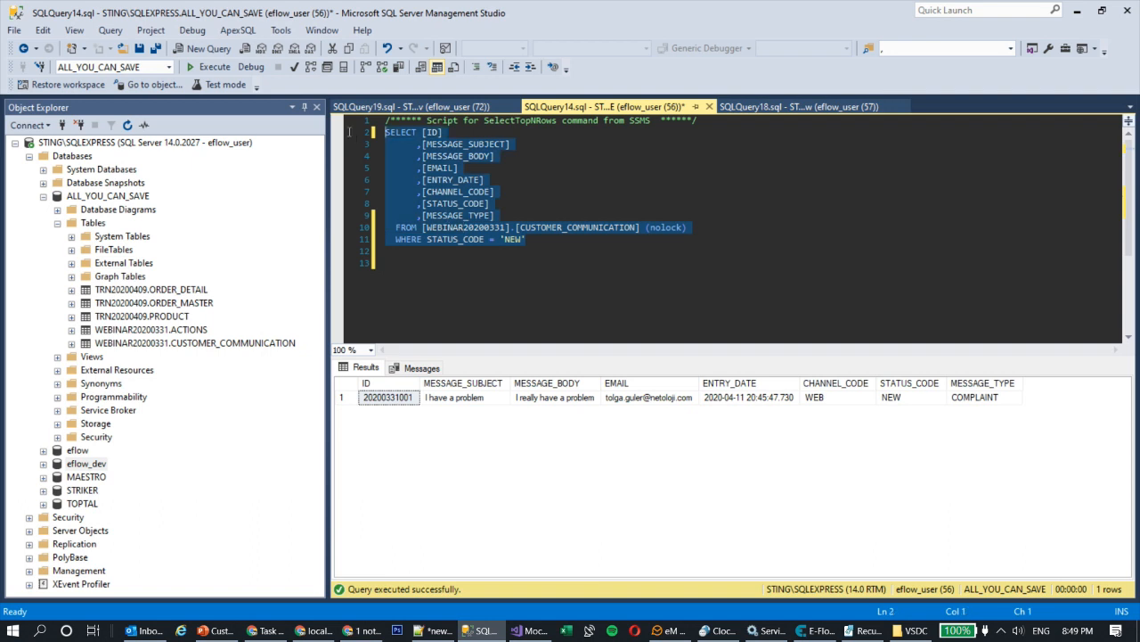
{"action": "key", "text": "alt+Tab"}
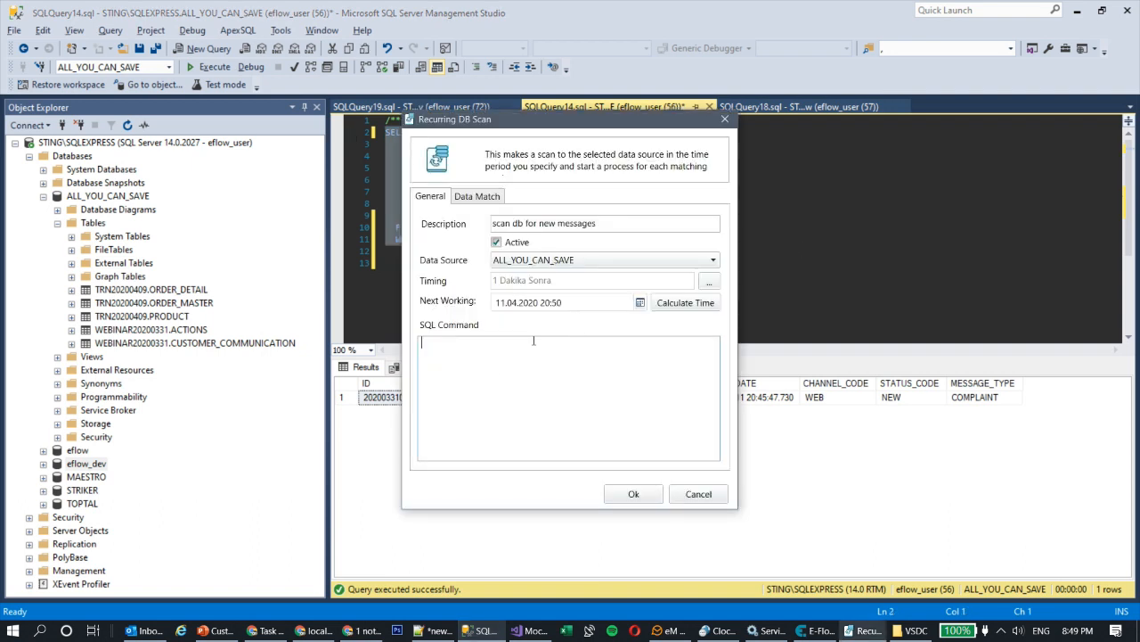
{"action": "key", "text": "ctrl+v"}
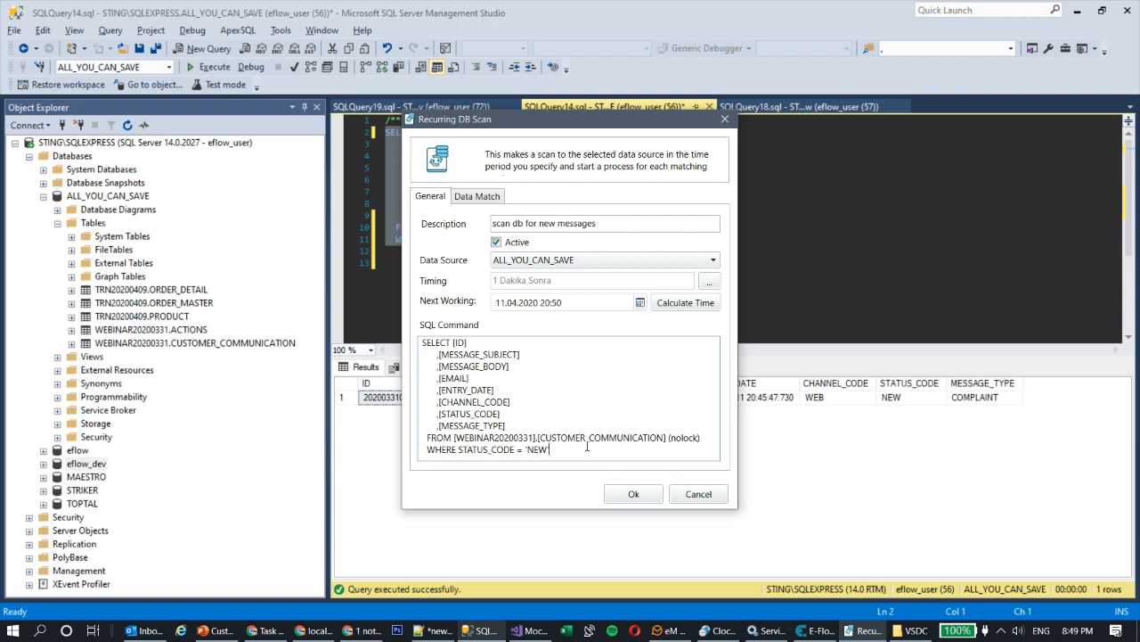
{"action": "left_click", "coordinate": [472, 203]}
- Map ID, MESSAGE_SUBJECT, MESSAGE_BODY and EMAIL to message_id, message_subject, message_body and sender_email
{"action": "left_click", "coordinate": [656, 255]}
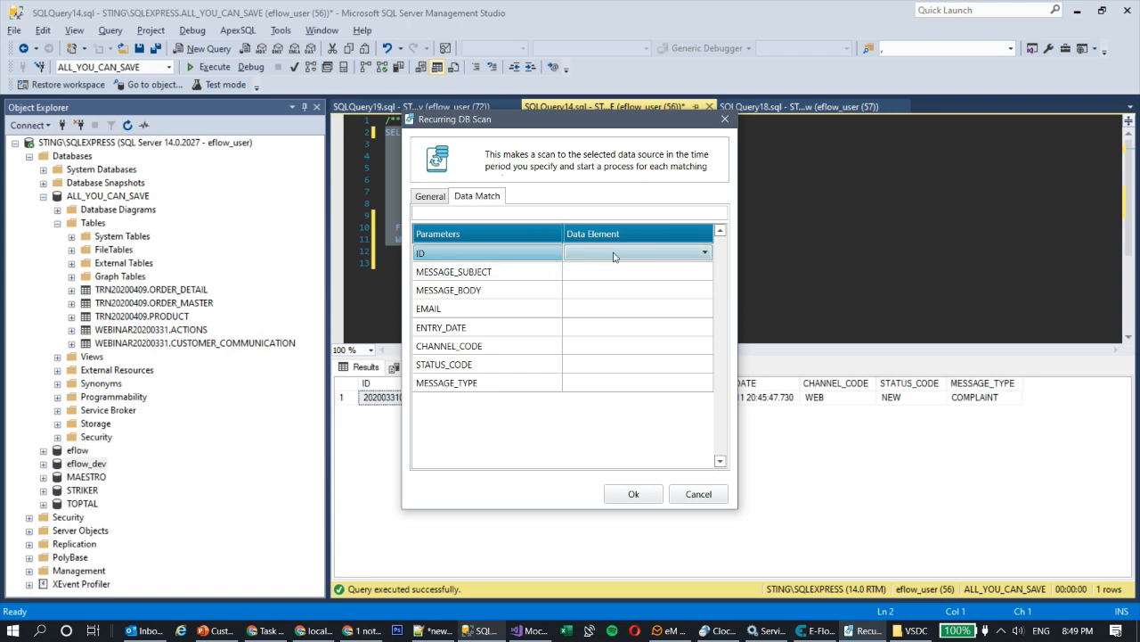
{"action": "left_click", "coordinate": [615, 254]}
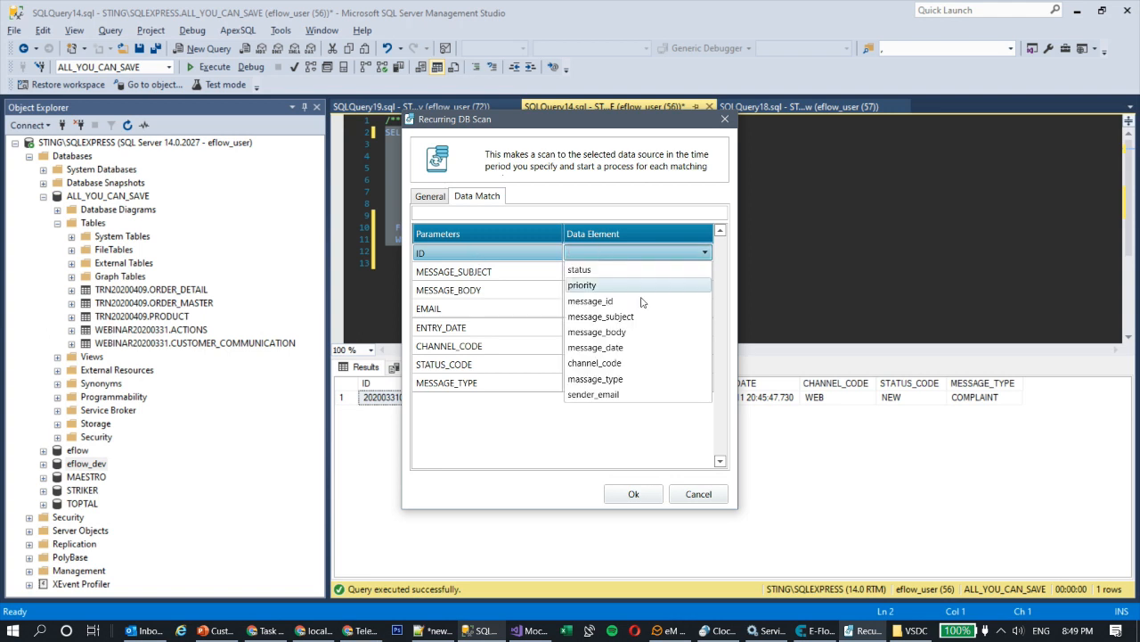
{"action": "left_click", "coordinate": [642, 302]}
{"action": "left_click", "coordinate": [644, 271]}
{"action": "left_click", "coordinate": [643, 274]}
{"action": "left_click", "coordinate": [646, 340]}
{"action": "left_click", "coordinate": [643, 295]}
{"action": "left_click", "coordinate": [643, 294]}
{"action": "left_click", "coordinate": [642, 294]}
{"action": "left_click", "coordinate": [631, 372]}
{"action": "left_click", "coordinate": [625, 312]}
{"action": "left_click", "coordinate": [625, 310]}
{"action": "left_click", "coordinate": [625, 310]}
{"action": "left_click", "coordinate": [615, 450]}
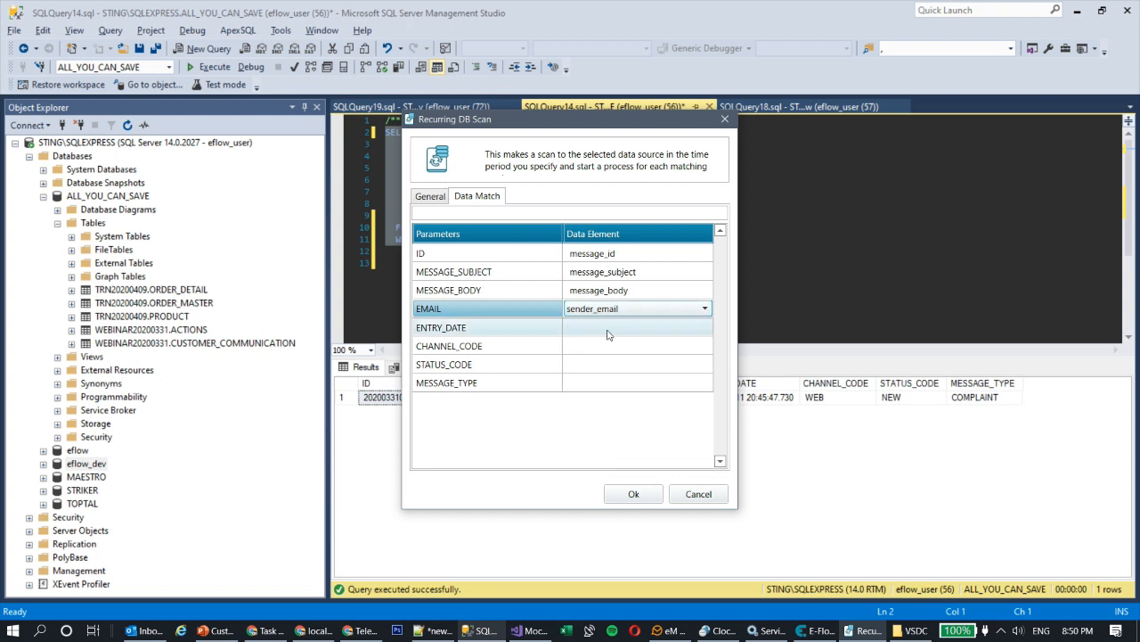
- Map ENTRY_DATE, CHANNEL_CODE and STATUS_CODE to matching elements, and MESSAGE_TYPE to status
{"action": "left_click", "coordinate": [608, 331]}
{"action": "left_click", "coordinate": [629, 329]}
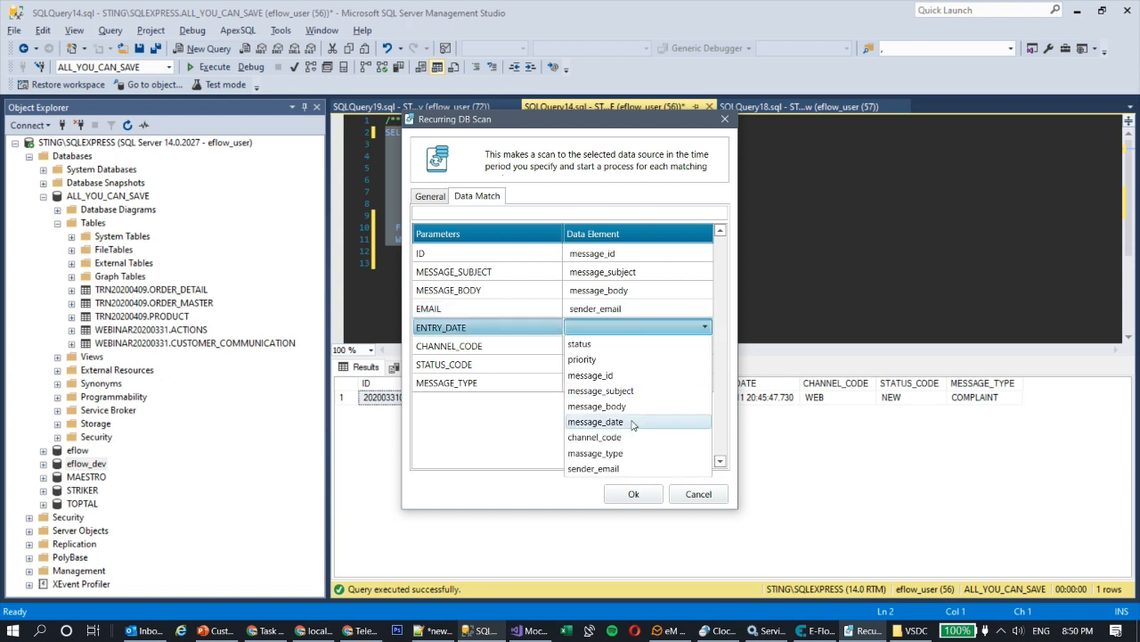
{"action": "left_click", "coordinate": [631, 422]}
{"action": "left_click", "coordinate": [630, 347]}
{"action": "left_click", "coordinate": [649, 346]}
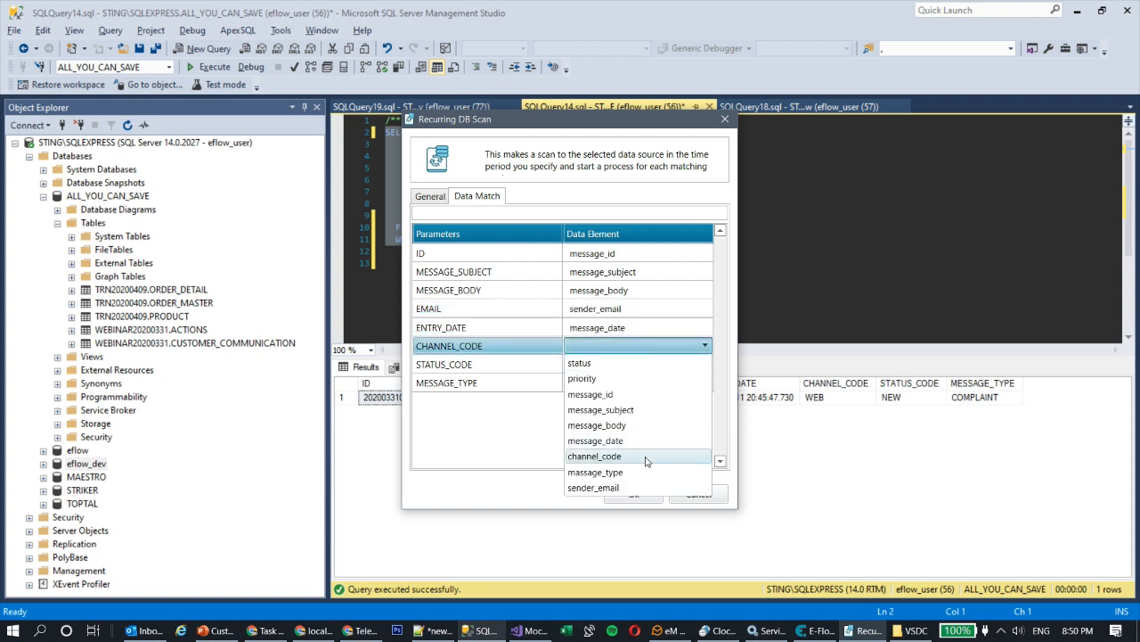
{"action": "left_click", "coordinate": [647, 456]}
{"action": "left_click", "coordinate": [615, 365]}
{"action": "left_click", "coordinate": [615, 364]}
{"action": "left_click", "coordinate": [609, 382]}
{"action": "left_click", "coordinate": [617, 383]}
{"action": "left_click", "coordinate": [620, 384]}
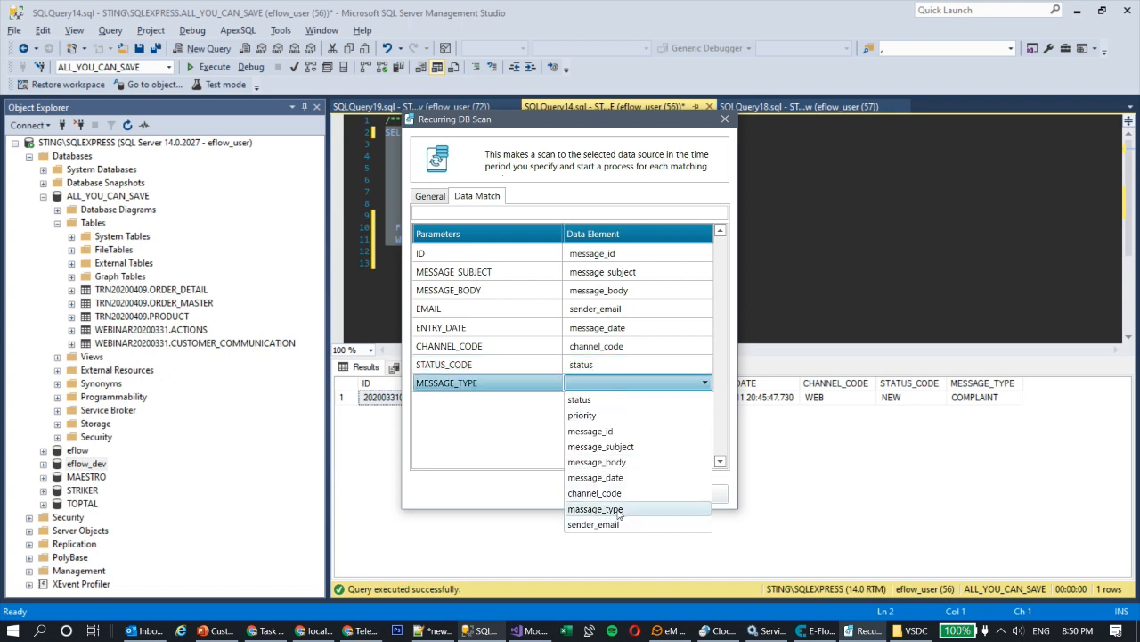
{"action": "left_click", "coordinate": [618, 512]}
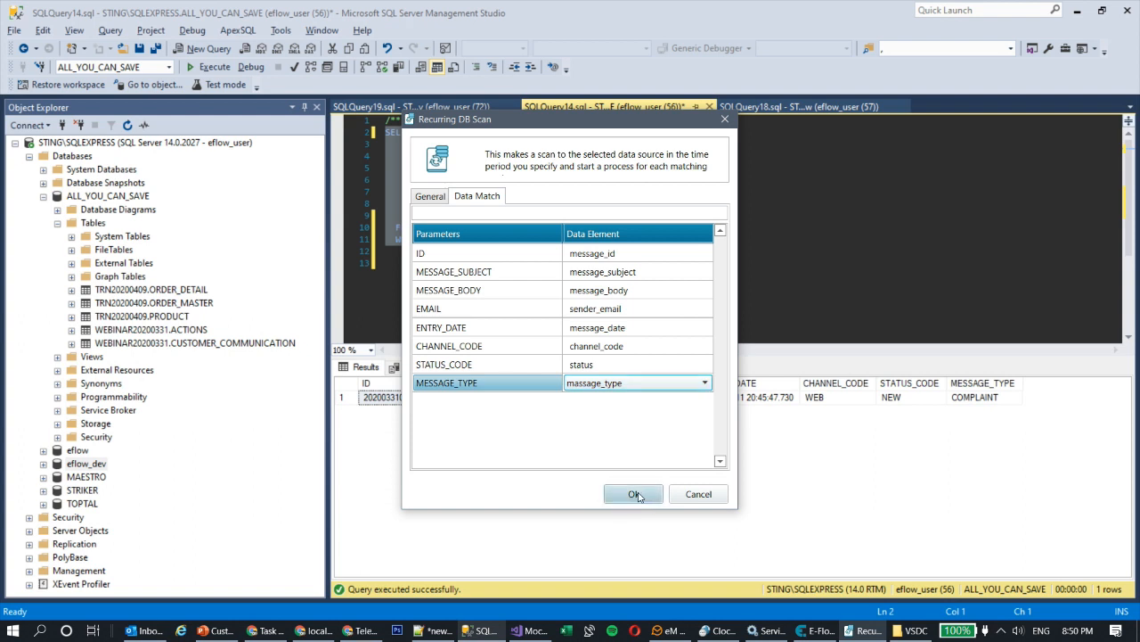
{"action": "left_click", "coordinate": [629, 381]}
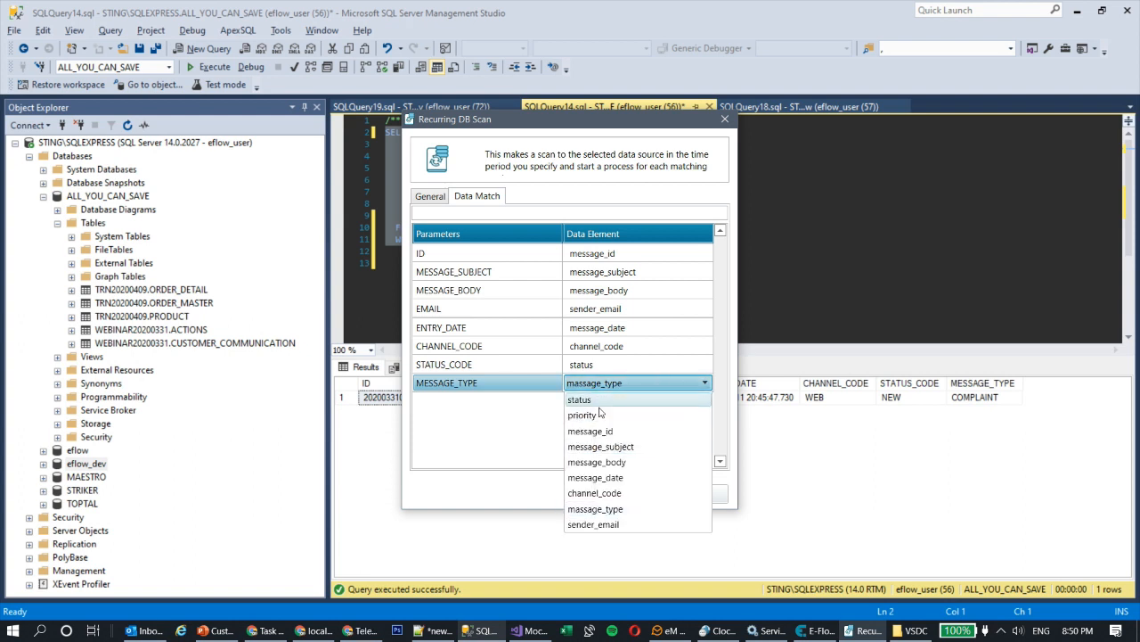
{"action": "left_click", "coordinate": [599, 401]}
{"action": "left_click", "coordinate": [636, 492]}
- Rename the massage_type data element to message_type
{"action": "scroll", "coordinate": [83, 573], "scroll_direction": "down", "scroll_amount": 1}
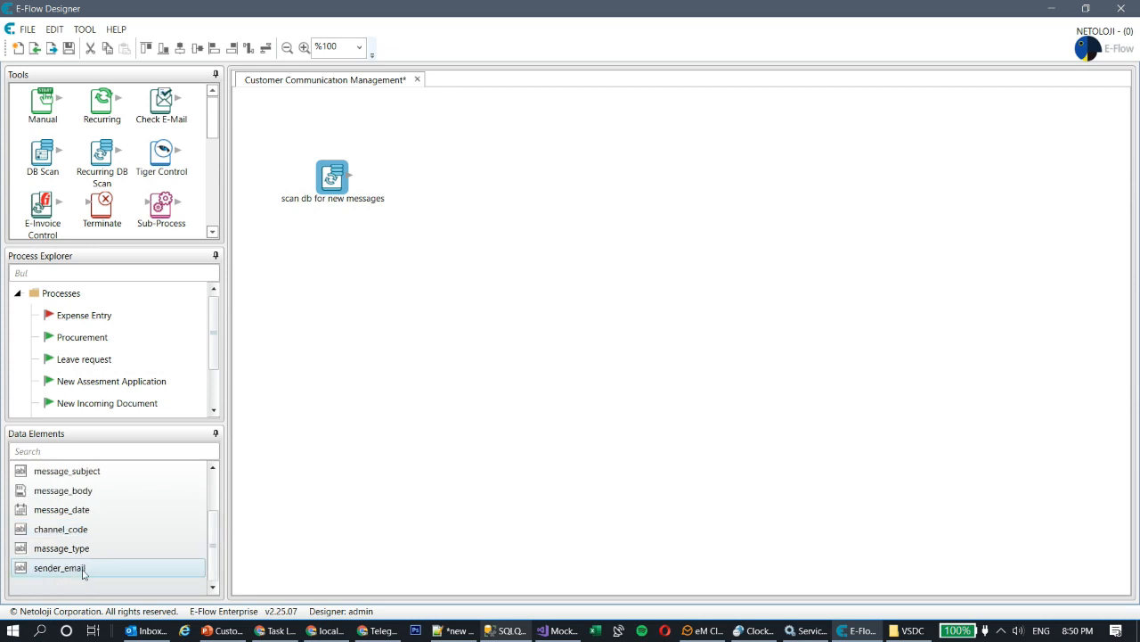
{"action": "double_click", "coordinate": [76, 548]}
{"action": "left_click", "coordinate": [520, 222]}
{"action": "key", "text": "Delete"}
{"action": "type", "text": "essage_type"}
{"action": "key", "text": "Tab"}
{"action": "key", "text": "shift+Right"}
{"action": "left_click", "coordinate": [624, 449]}
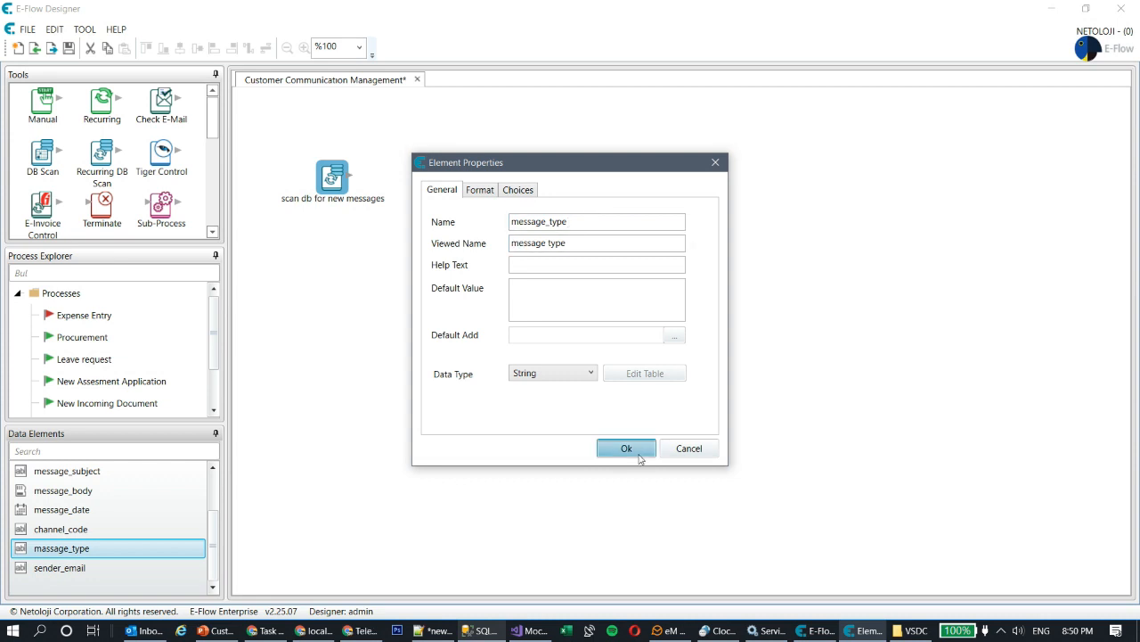
- Remap the scan's MESSAGE_TYPE column to message_type and save the process
{"action": "double_click", "coordinate": [338, 183]}
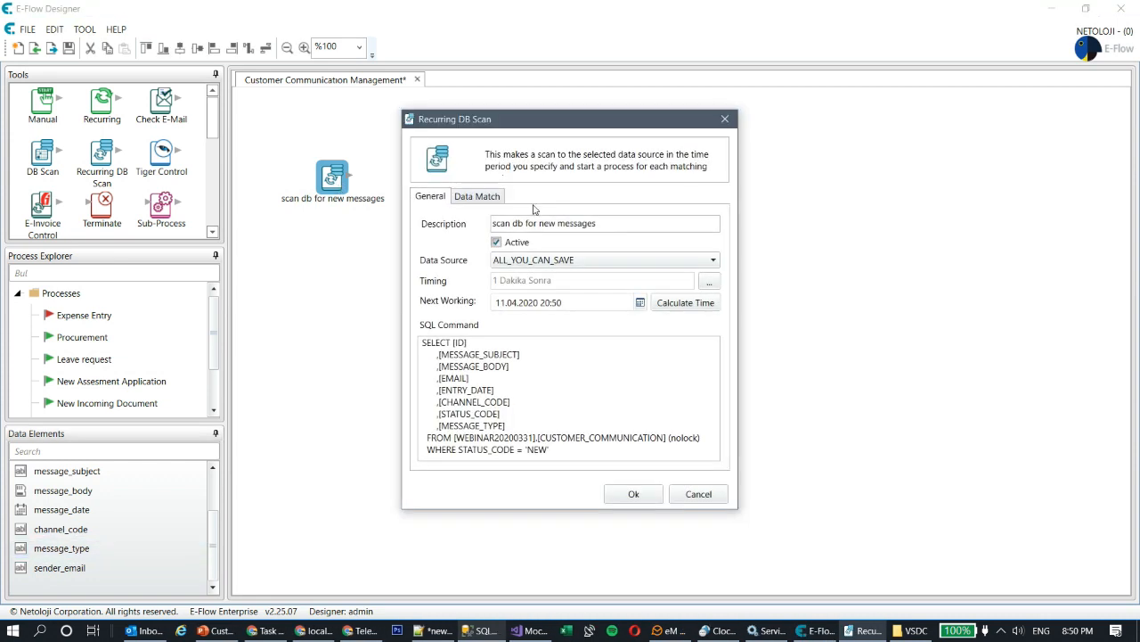
{"action": "left_click", "coordinate": [478, 196]}
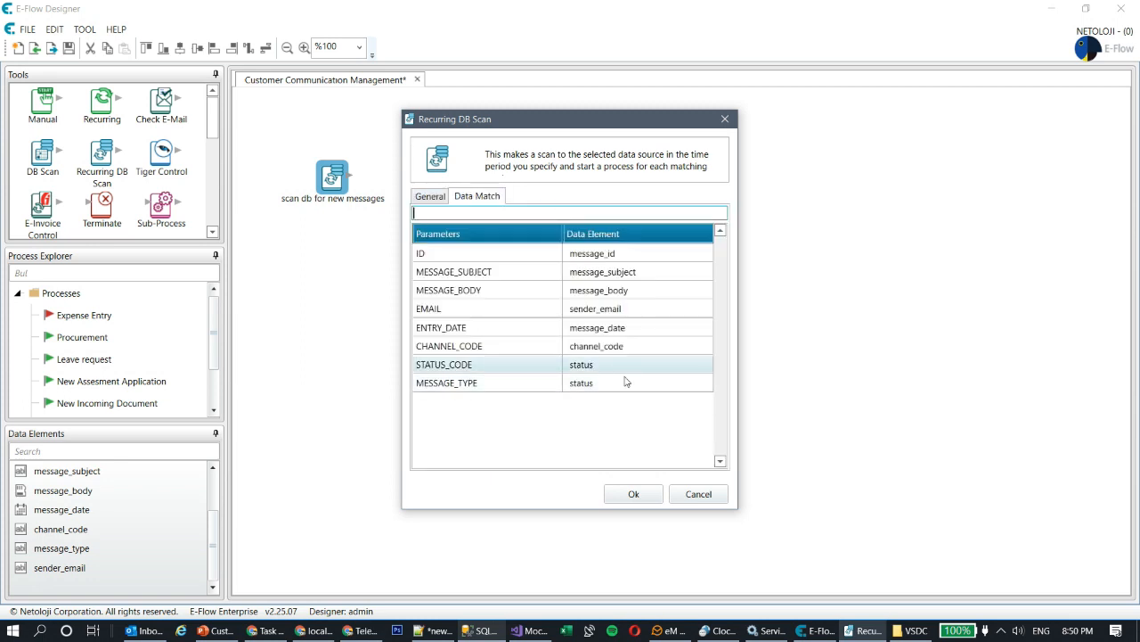
{"action": "left_click", "coordinate": [638, 385]}
{"action": "left_click", "coordinate": [642, 387]}
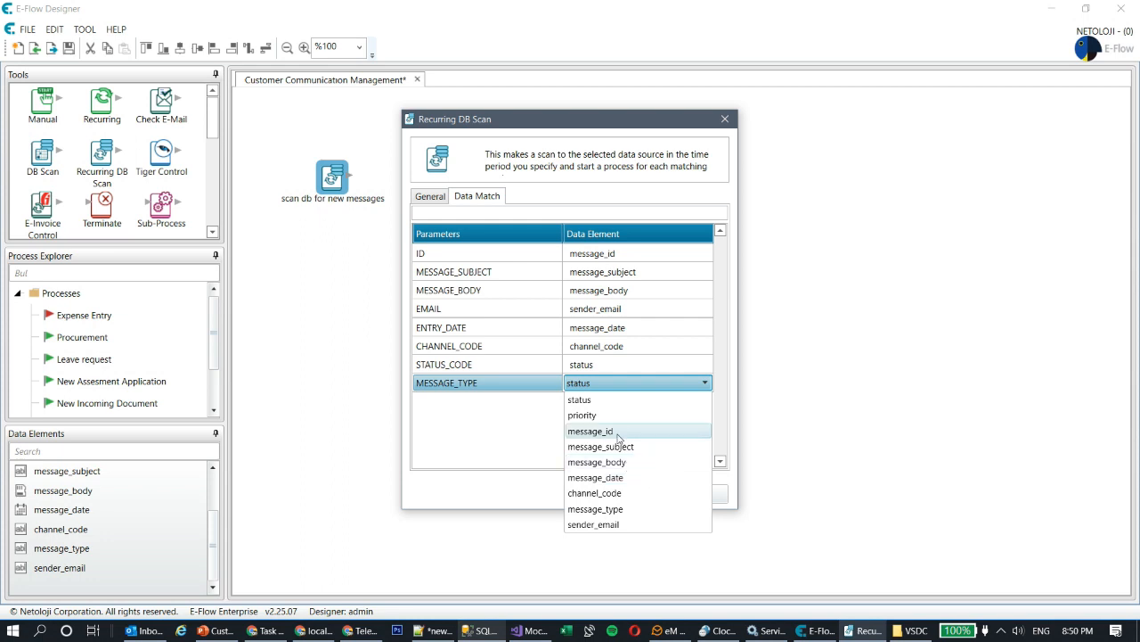
{"action": "left_click", "coordinate": [622, 509]}
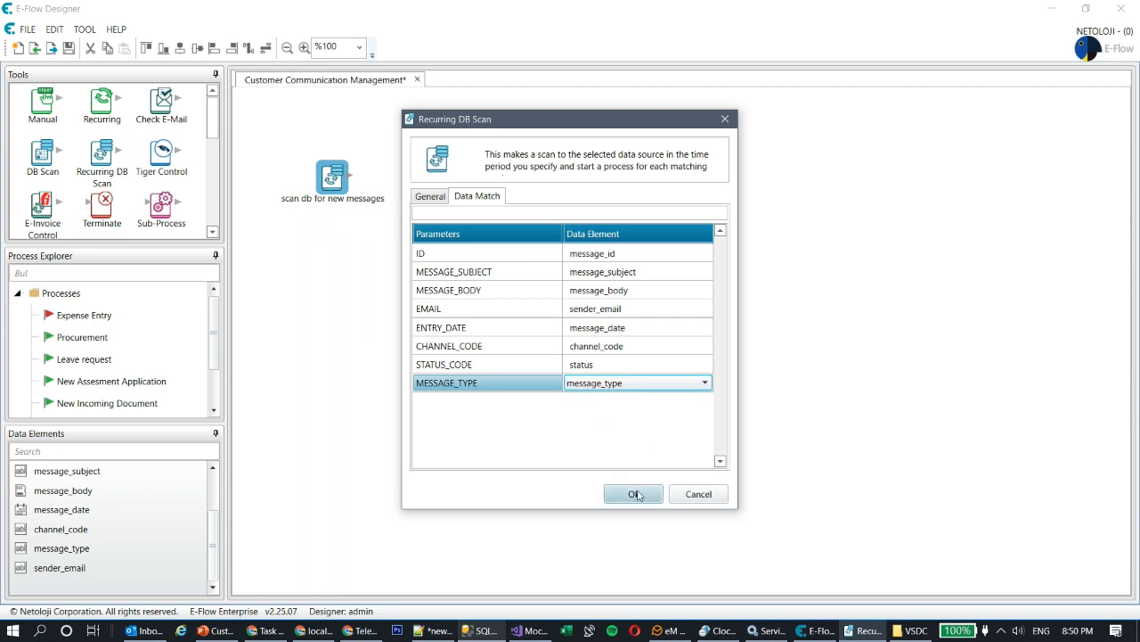
{"action": "left_click", "coordinate": [635, 494]}
{"action": "key", "text": "ctrl+s"}
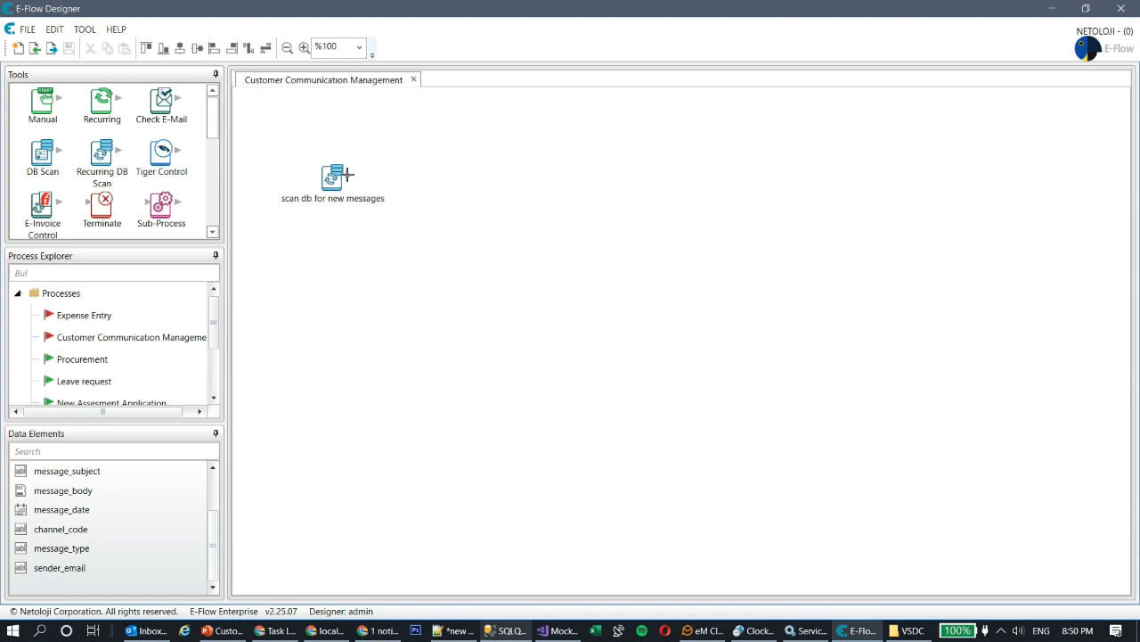
{"action": "left_click_drag", "start_coordinate": [333, 181], "coordinate": [352, 213]}
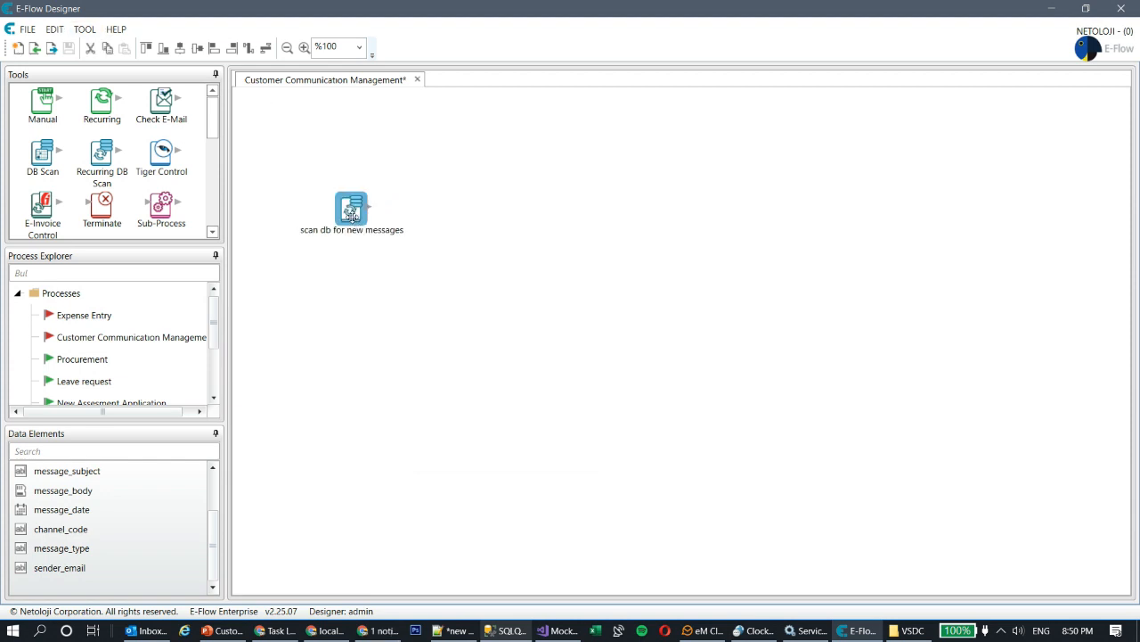
{"action": "left_click", "coordinate": [477, 305]}
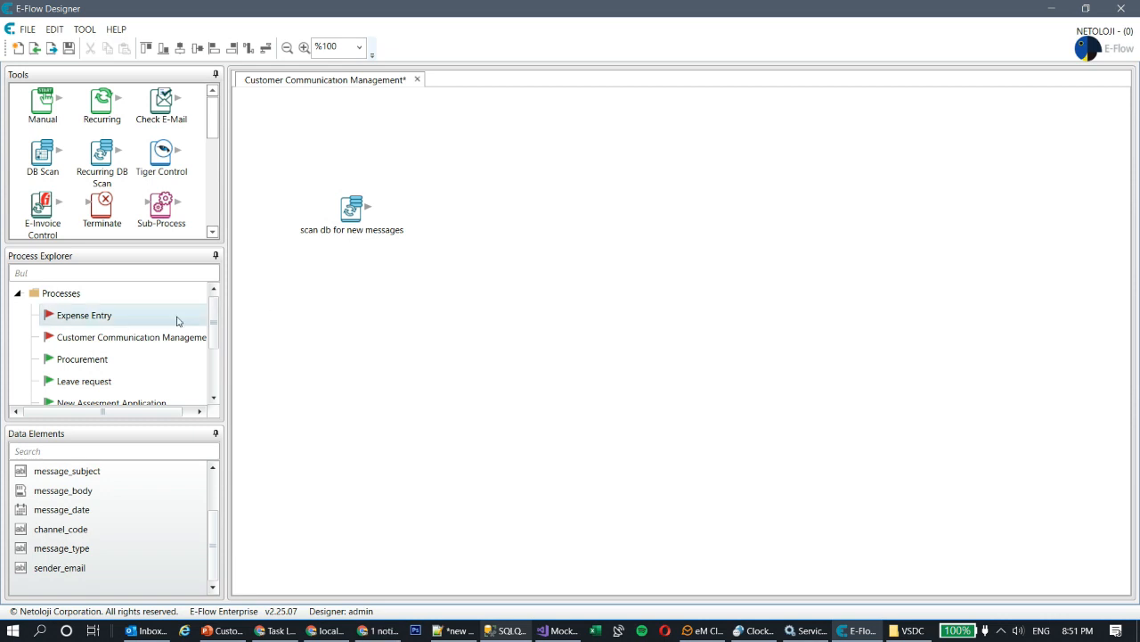
{"action": "left_click_drag", "start_coordinate": [215, 123], "coordinate": [221, 192]}
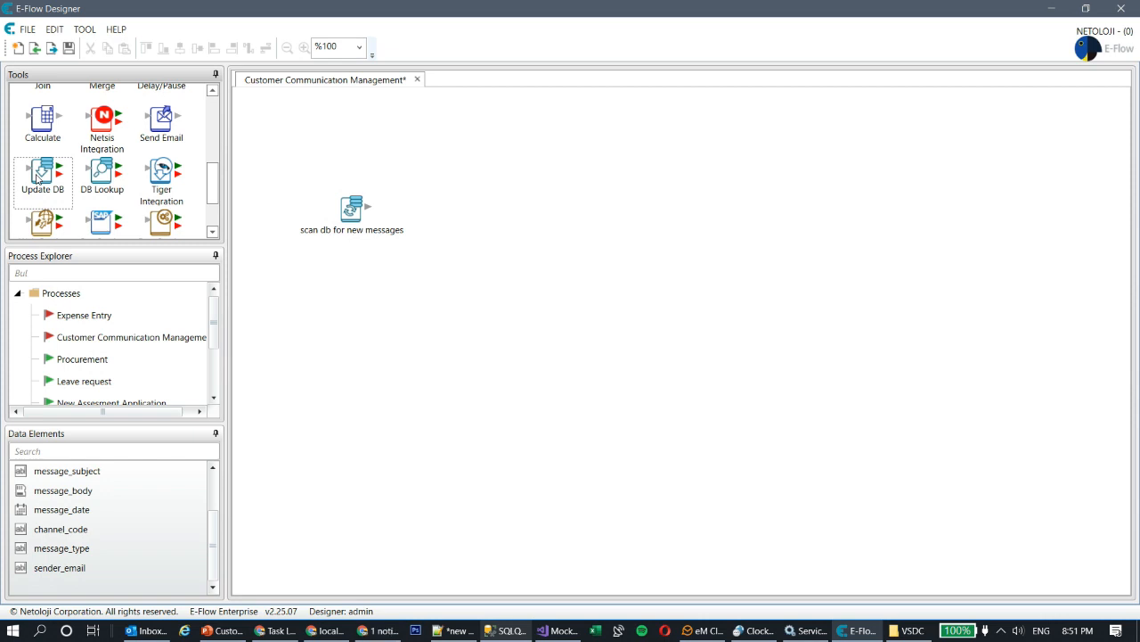
- Add an Update DB step beside the scan, named 'update message status', using the ALL_YOU_CAN_SAVE data source
{"action": "left_click_drag", "start_coordinate": [45, 177], "coordinate": [456, 214]}
{"action": "left_click", "coordinate": [459, 208]}
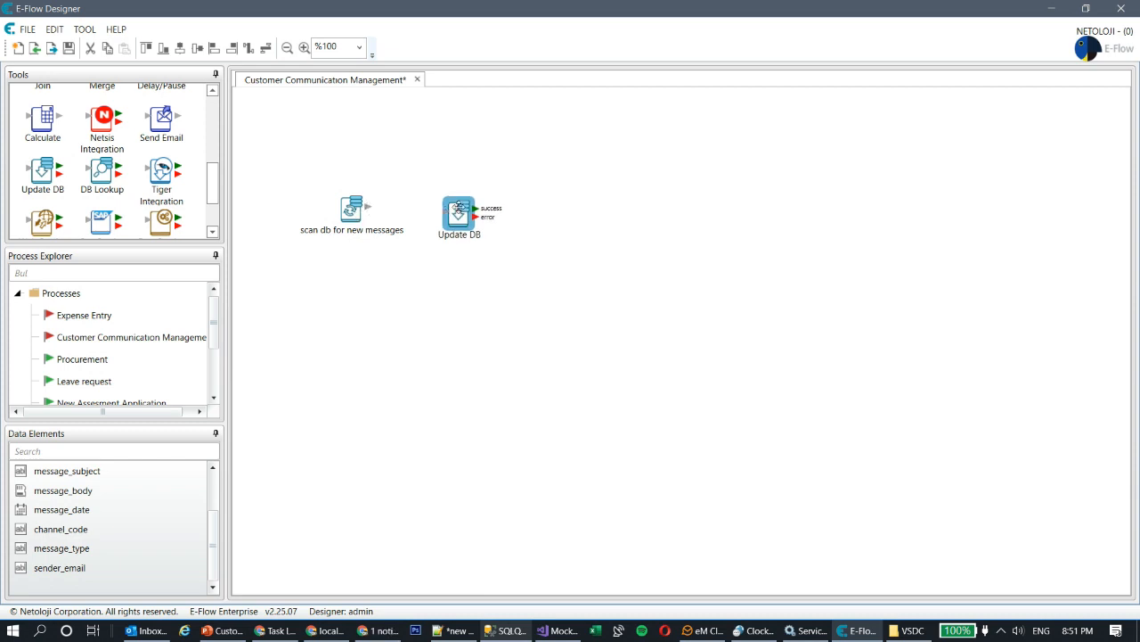
{"action": "double_click", "coordinate": [458, 209]}
{"action": "left_click_drag", "start_coordinate": [553, 225], "coordinate": [326, 224]}
{"action": "type", "text": "update message stat"}
{"action": "left_click", "coordinate": [571, 254]}
{"action": "left_click", "coordinate": [573, 302]}
- Copy the CUSTOMER_COMMUNICATION table name from the database query window
{"action": "left_click", "coordinate": [586, 318]}
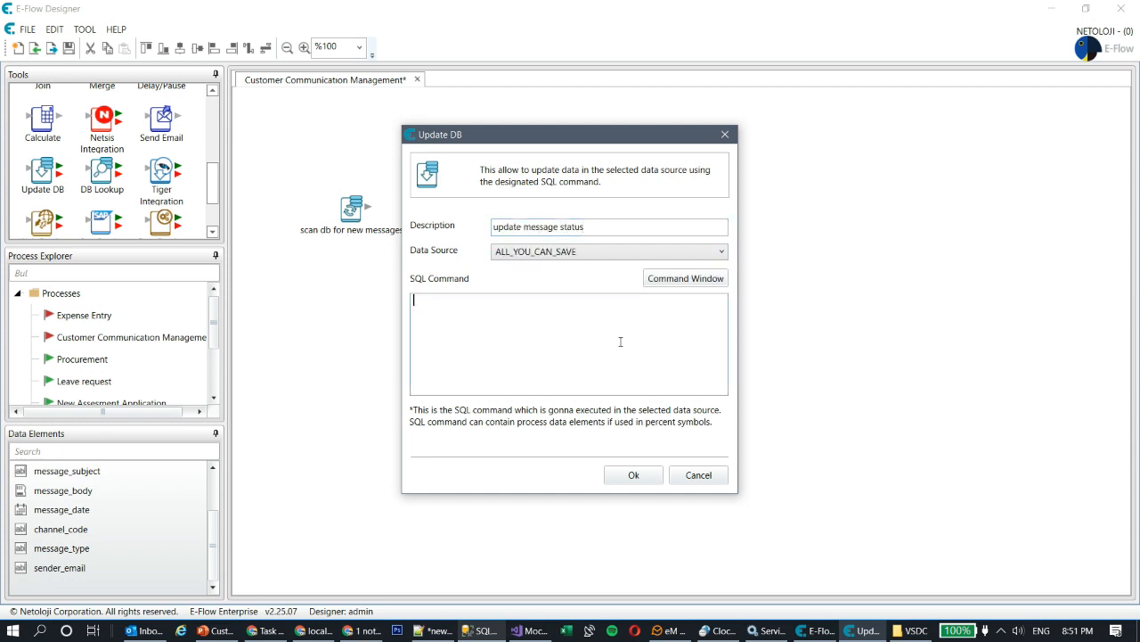
{"action": "left_click", "coordinate": [481, 630]}
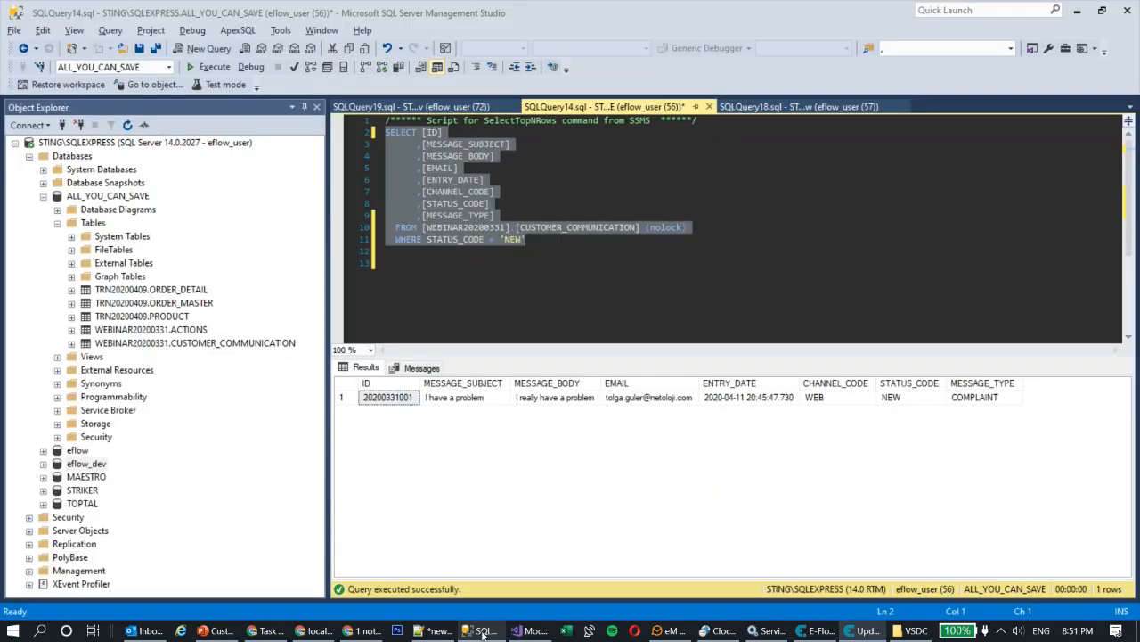
{"action": "left_click", "coordinate": [439, 228]}
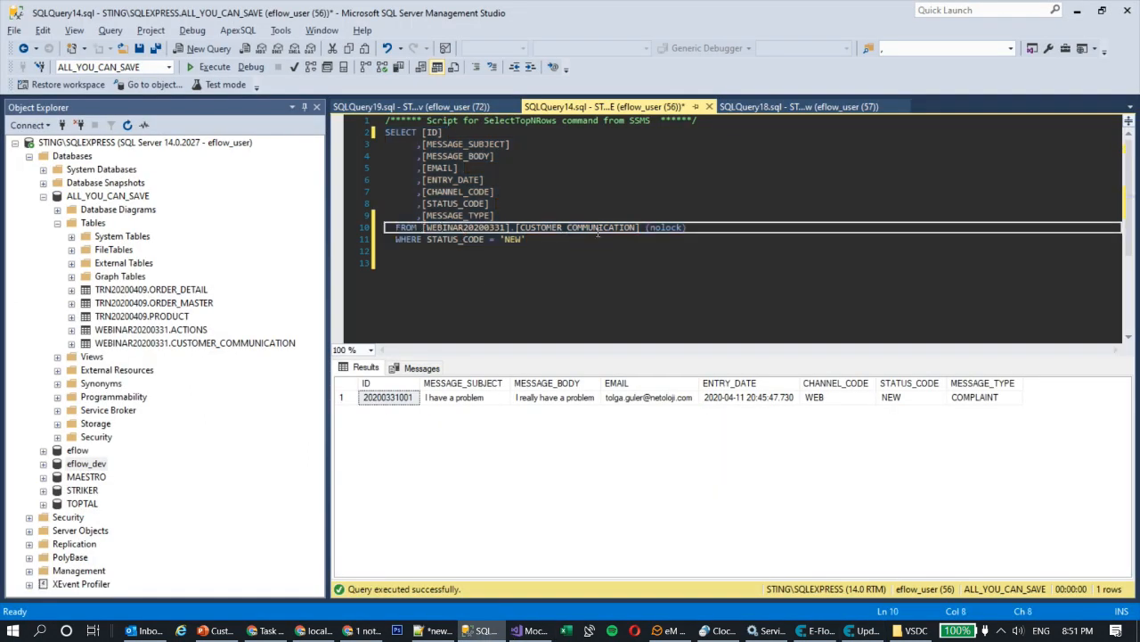
{"action": "left_click", "coordinate": [643, 226], "text": "shift"}
{"action": "key", "text": "ctrl+c"}
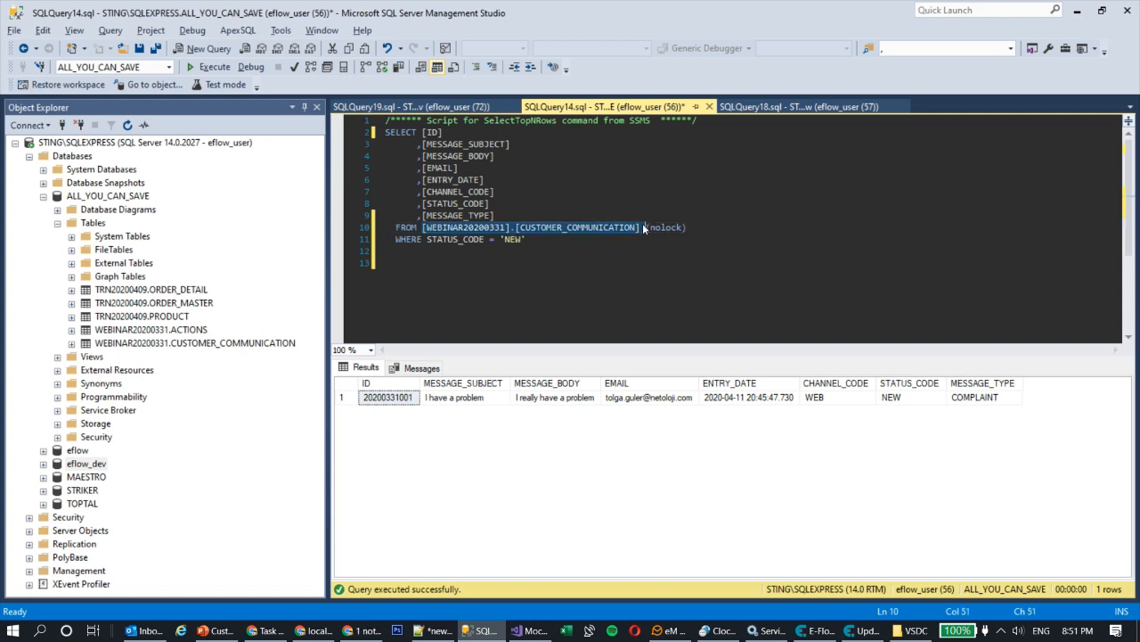
{"action": "key", "text": "alt+Tab"}
- Write the query UPDATE CUSTOMER_COMMUNICATION SET STATUS_CODE = 'INPROGRESS' WHERE ID = %message_id% and save
{"action": "left_click", "coordinate": [548, 315]}
{"action": "type", "text": "UPDATE"}
{"action": "key", "text": "ctrl+v"}
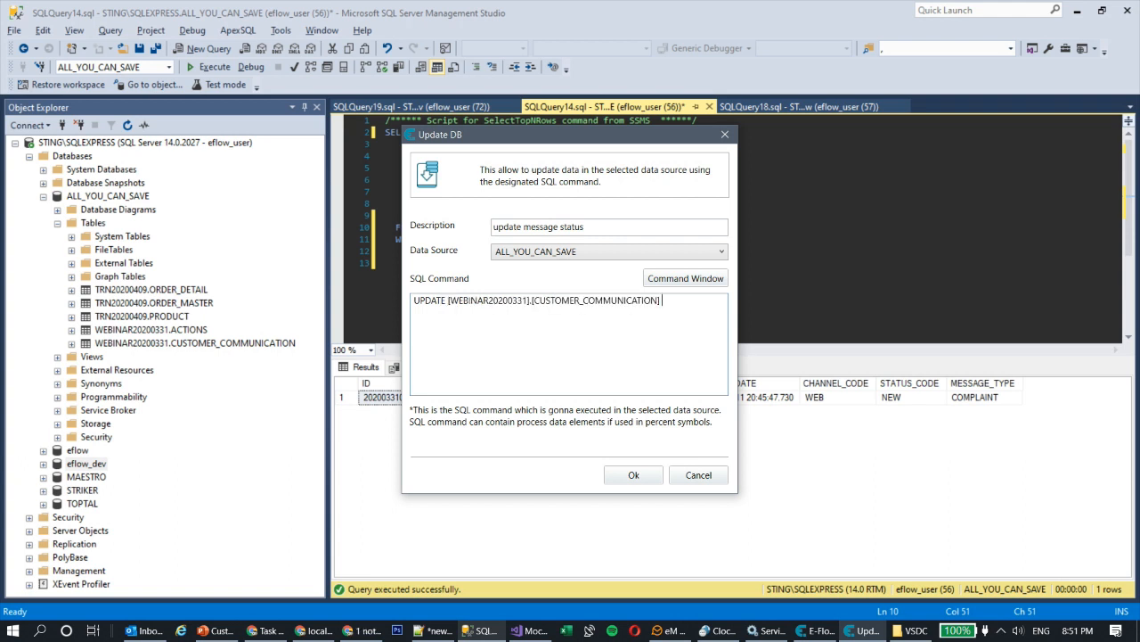
{"action": "type", "text": "SET STATUS_CODE = 'INPROGRESS' "}
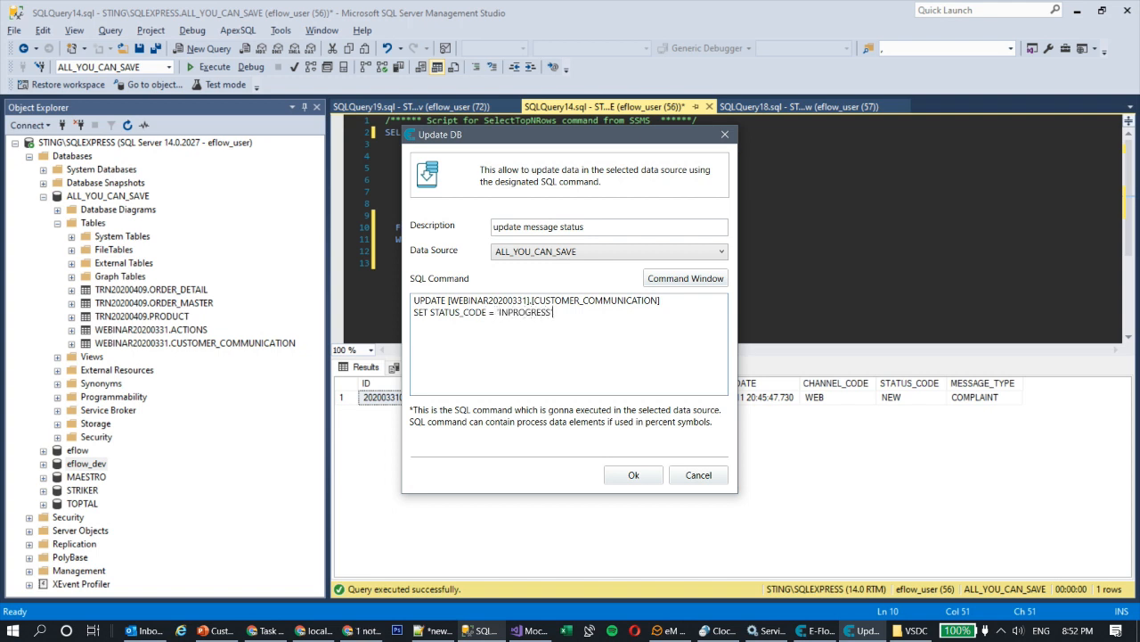
{"action": "type", "text": "WHERE ID ="}
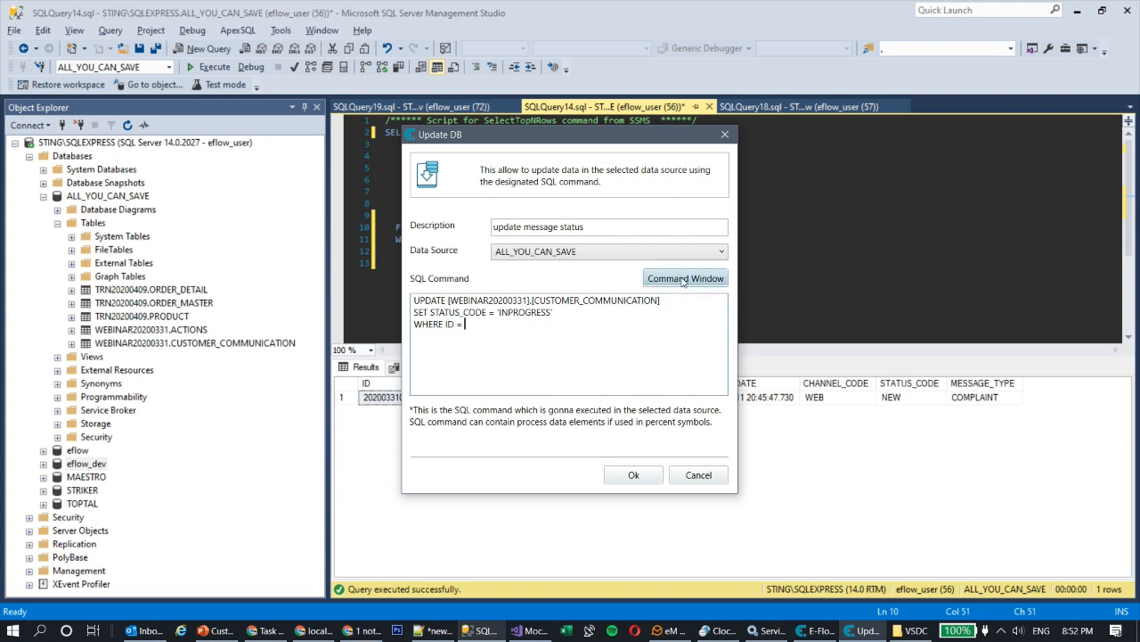
{"action": "left_click", "coordinate": [684, 280]}
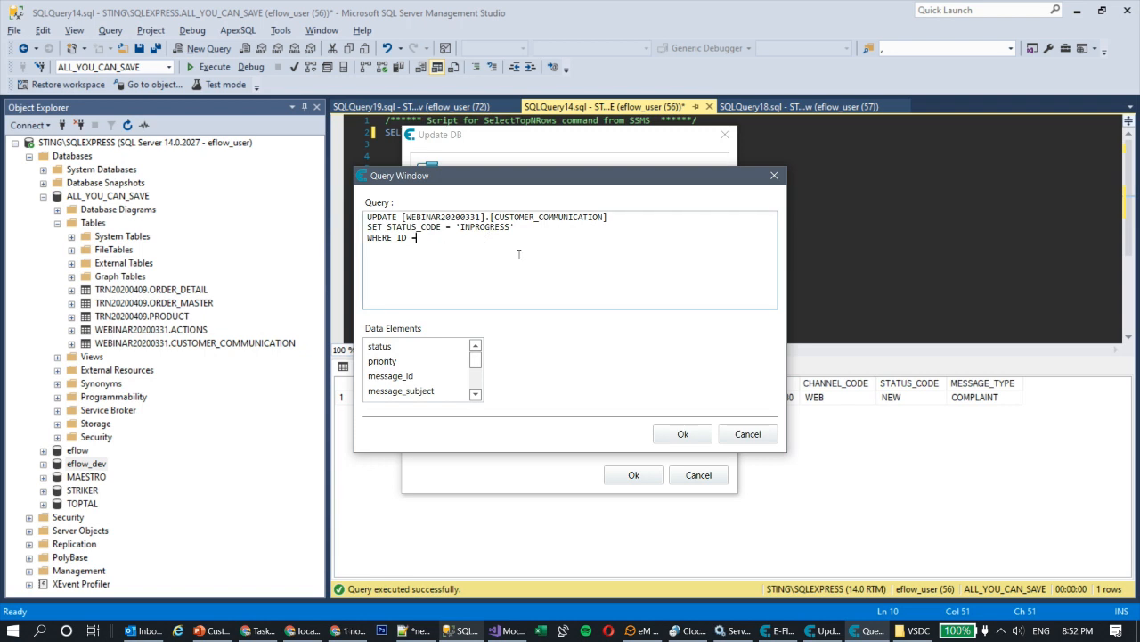
{"action": "double_click", "coordinate": [419, 382]}
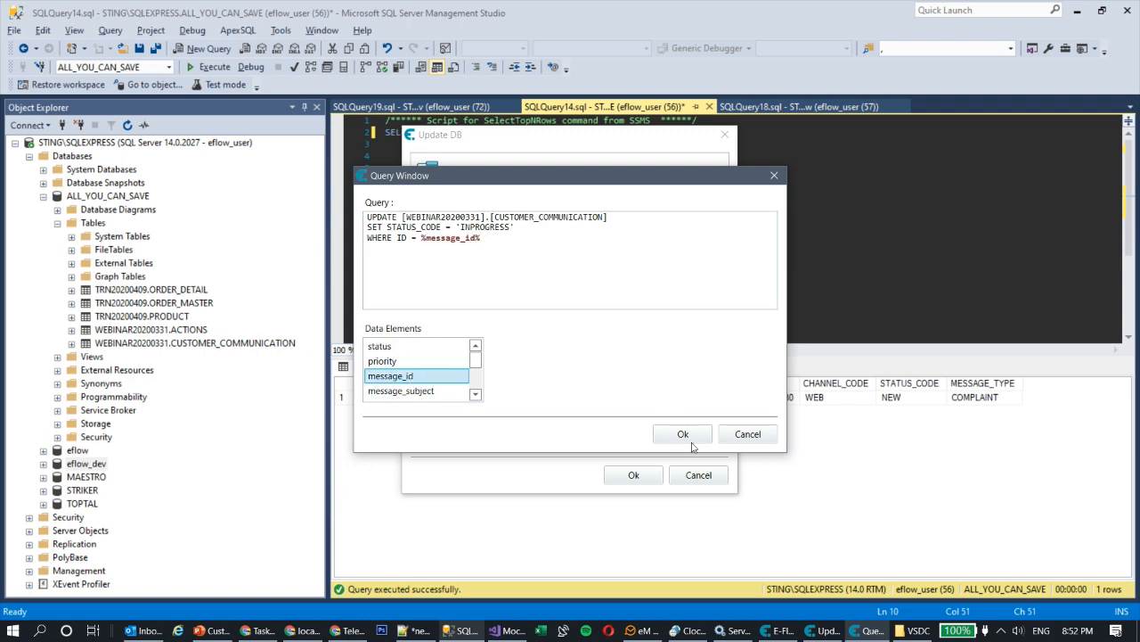
{"action": "left_click", "coordinate": [681, 435]}
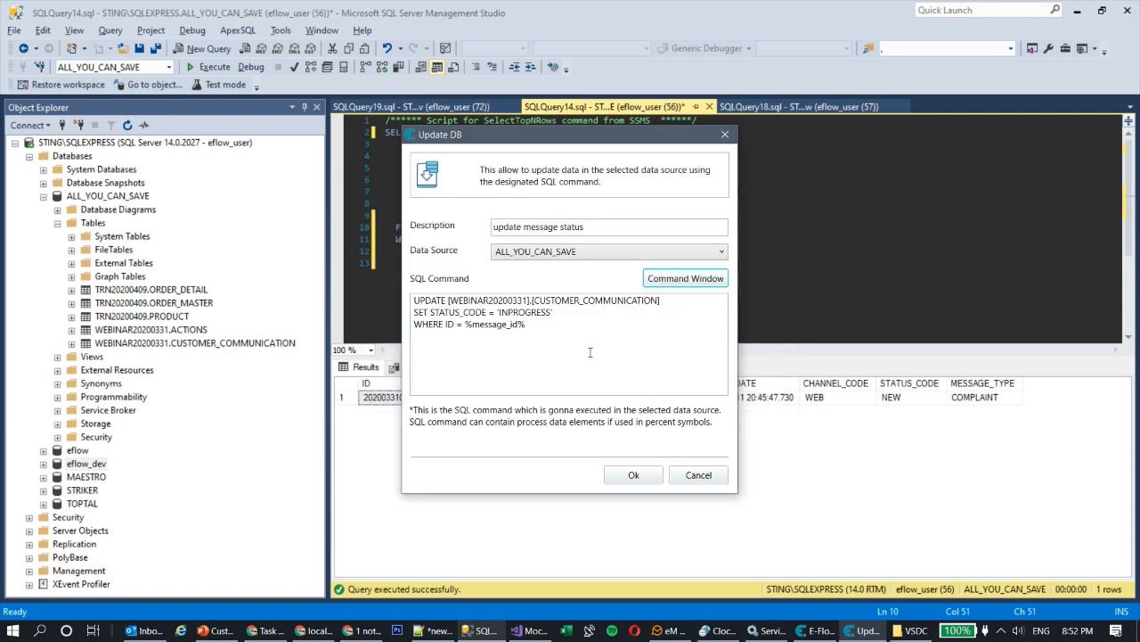
{"action": "left_click", "coordinate": [631, 478]}
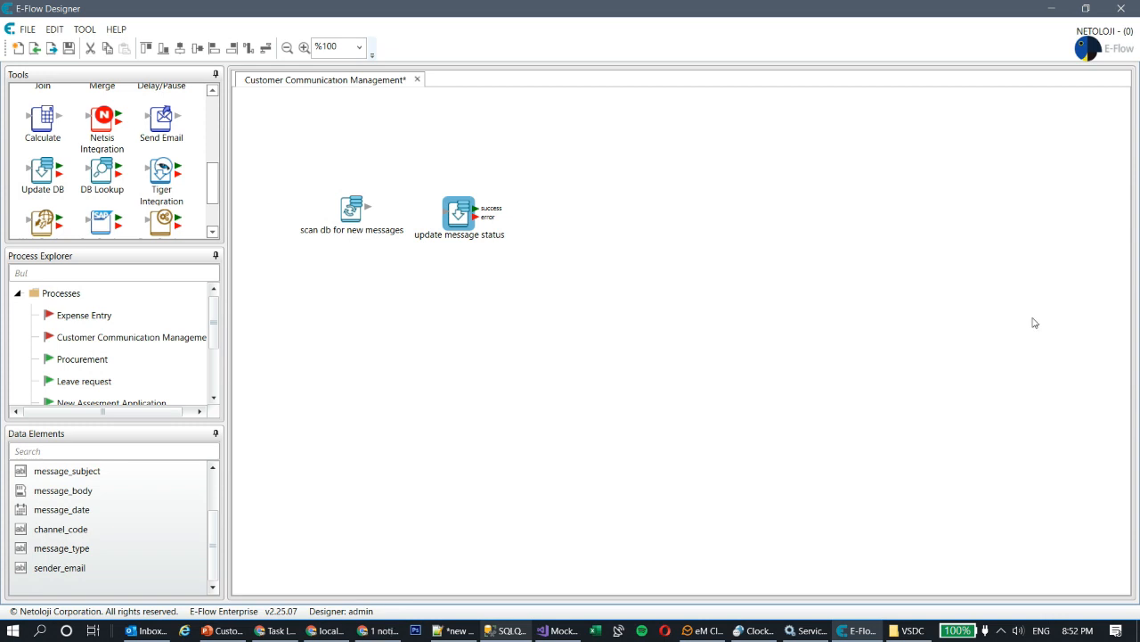
- Move the scan and update message status steps up-left, side by side
{"action": "left_click_drag", "start_coordinate": [355, 207], "coordinate": [301, 148]}
{"action": "left_click_drag", "start_coordinate": [461, 208], "coordinate": [403, 146]}
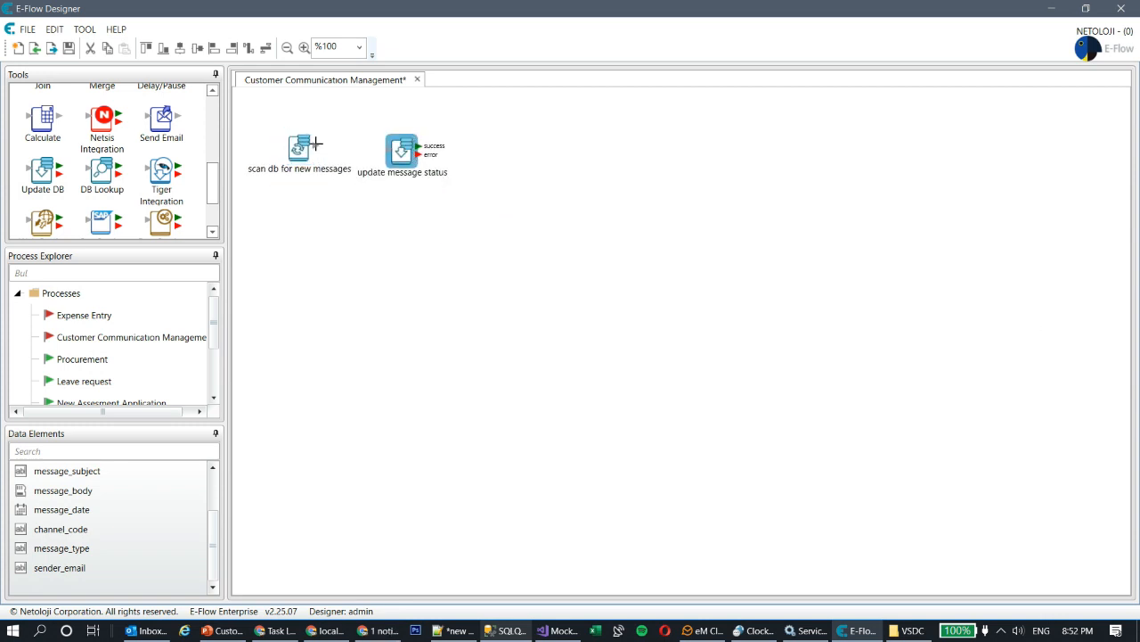
{"action": "left_click_drag", "start_coordinate": [315, 145], "coordinate": [386, 149]}
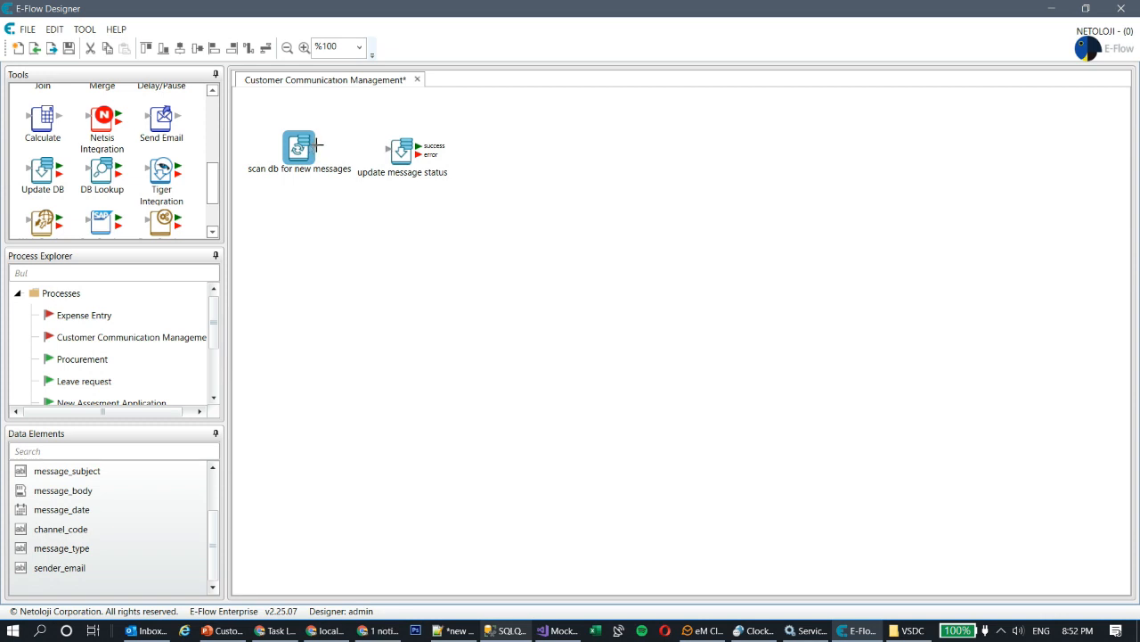
- Connect the scan step to update message status and drop a Calculate step after it
{"action": "left_click_drag", "start_coordinate": [318, 145], "coordinate": [411, 147]}
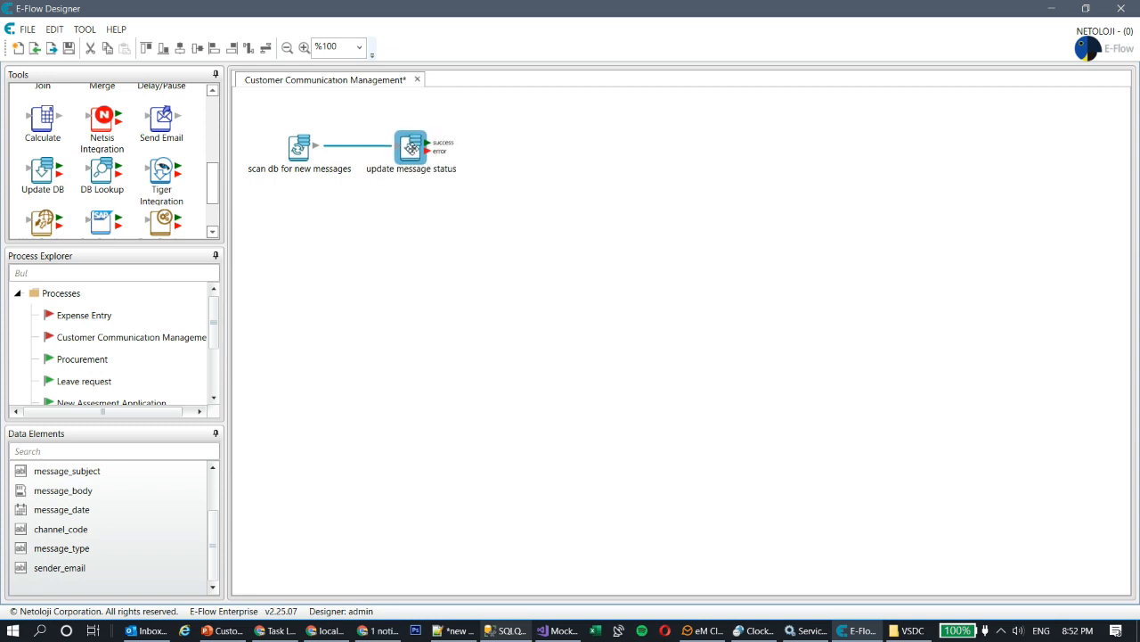
{"action": "left_click", "coordinate": [409, 239]}
{"action": "left_click_drag", "start_coordinate": [43, 125], "coordinate": [521, 140]}
- Rename the Calculate step to 'set message status on eflow'
{"action": "left_click", "coordinate": [563, 265]}
{"action": "key", "text": "ctrl+a"}
{"action": "type", "text": "set u"}
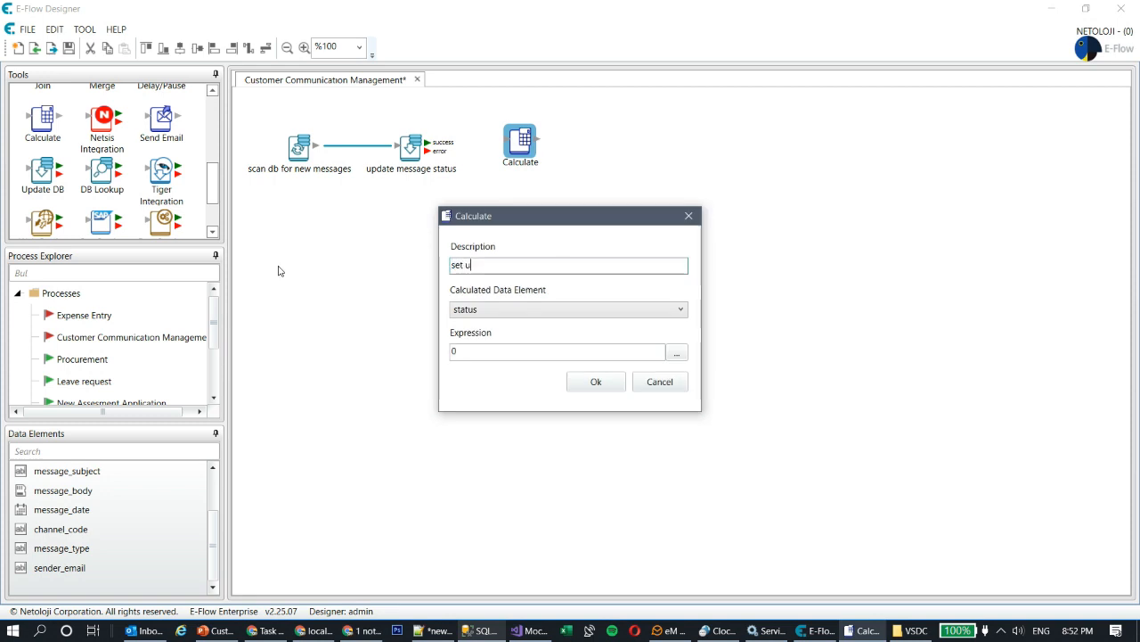
{"action": "key", "text": "BackSpace"}
{"action": "type", "text": "message status on eflow"}
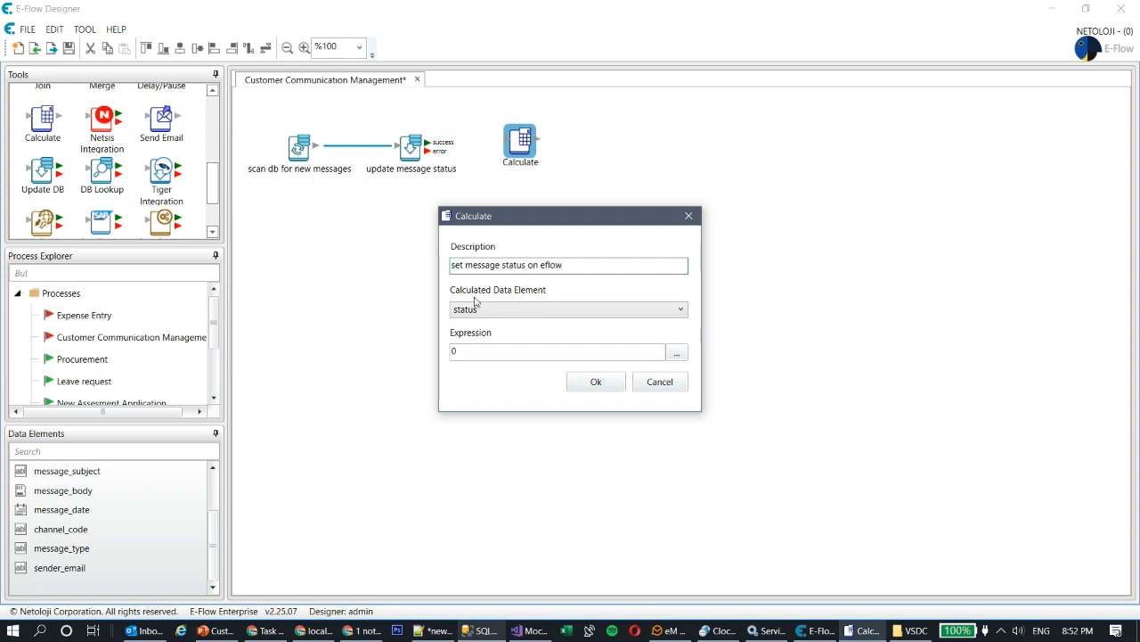
- Set status to "INPROGESS" and connect the update step's success output to this step
{"action": "left_click", "coordinate": [501, 351]}
{"action": "key", "text": "BackSpace"}
{"action": "type", "text": "1INPROGESS\""}
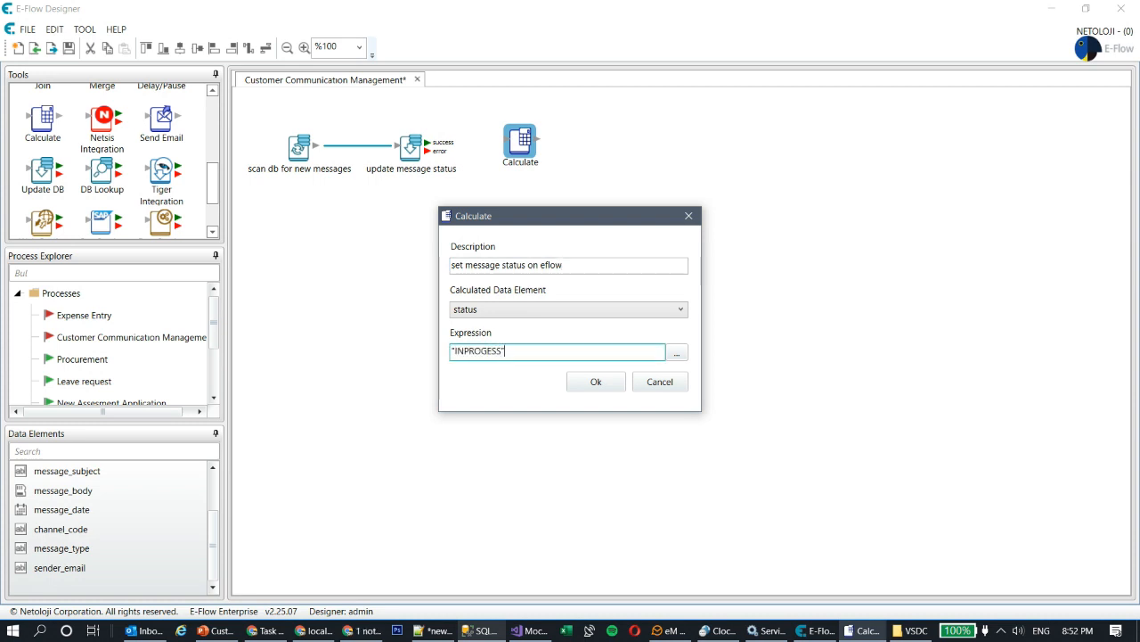
{"action": "left_click", "coordinate": [594, 382]}
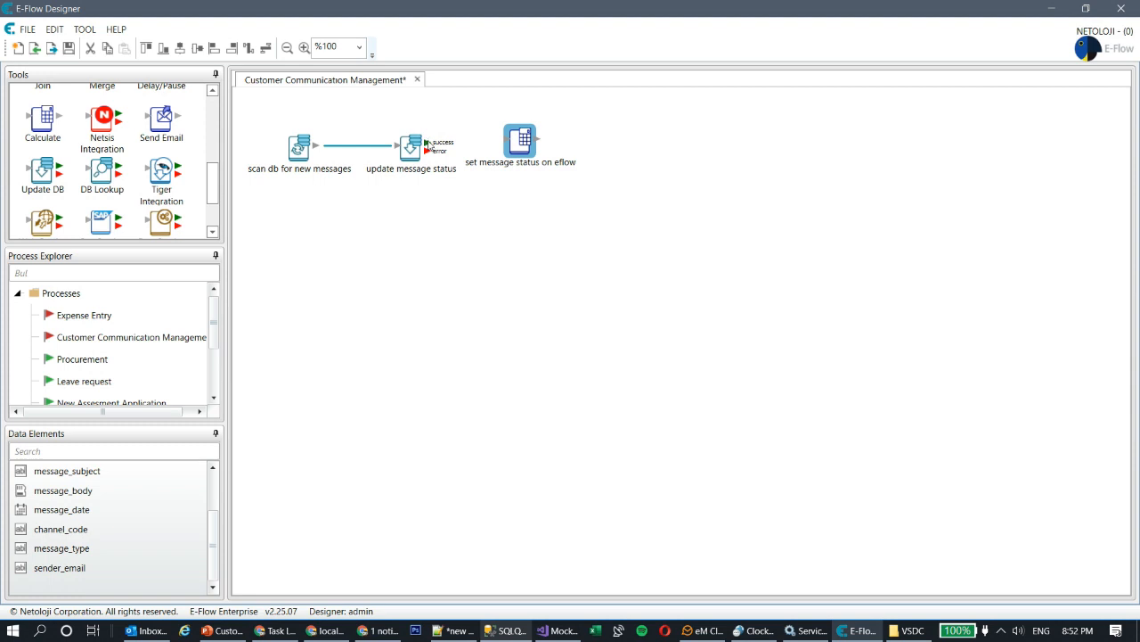
{"action": "left_click_drag", "start_coordinate": [427, 143], "coordinate": [529, 143]}
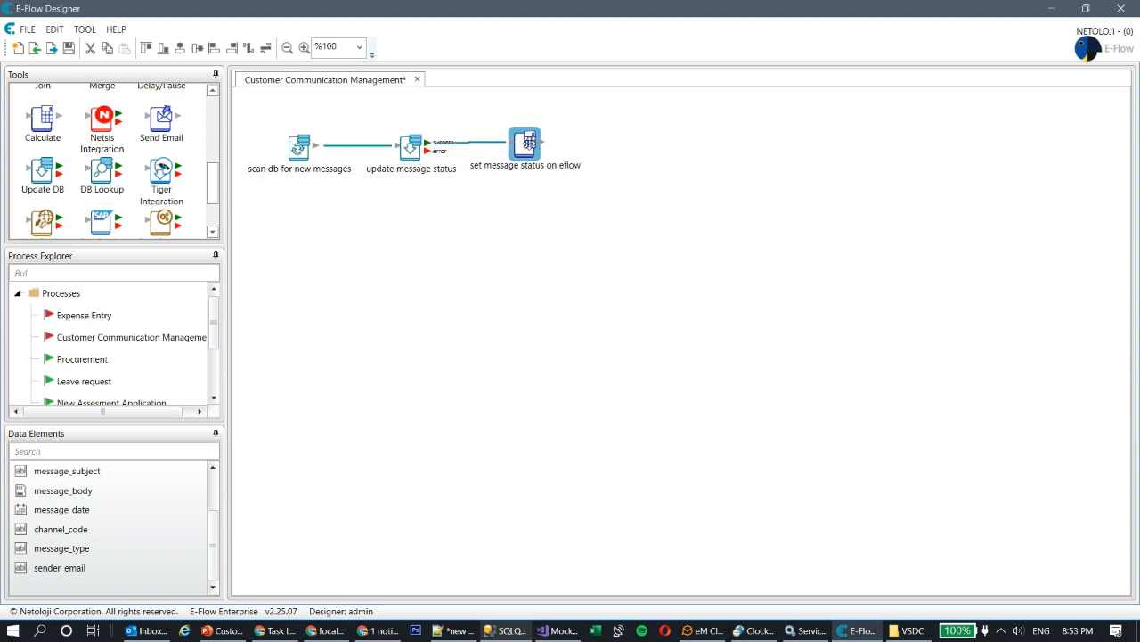
- Add a Send Email step after the status step, connected to it
{"action": "left_click", "coordinate": [529, 280]}
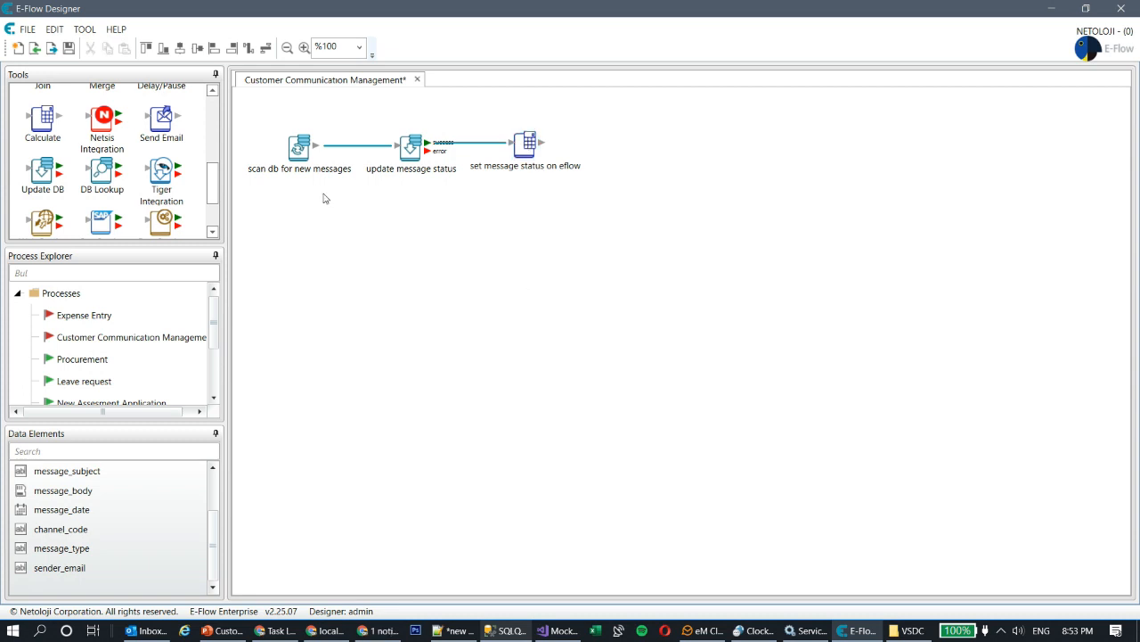
{"action": "left_click_drag", "start_coordinate": [161, 126], "coordinate": [645, 147]}
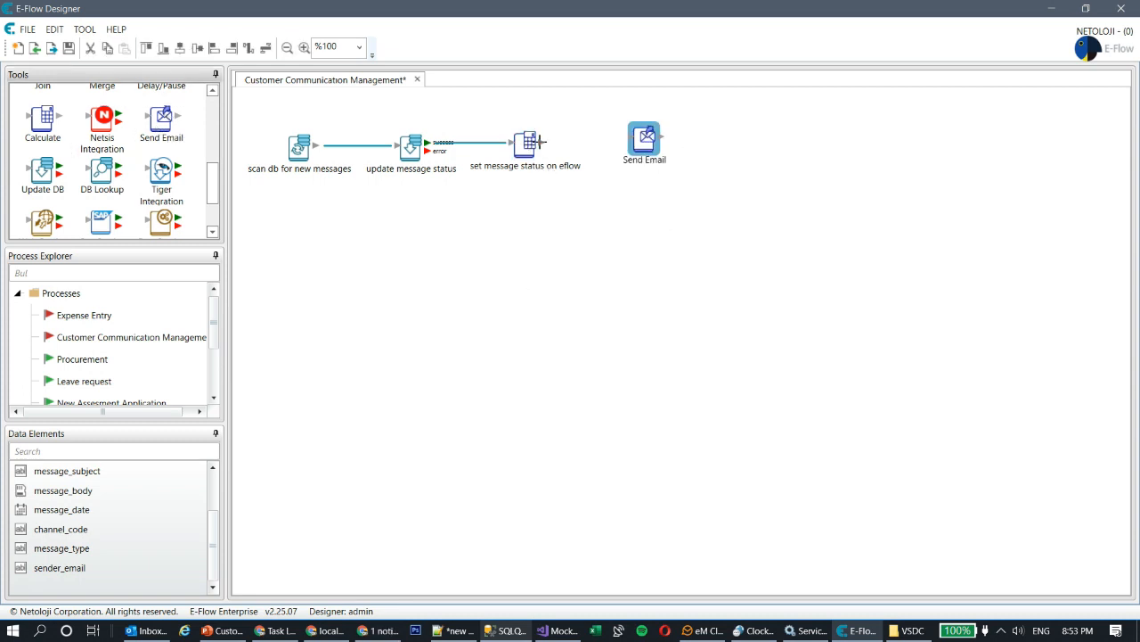
{"action": "left_click_drag", "start_coordinate": [539, 142], "coordinate": [653, 146]}
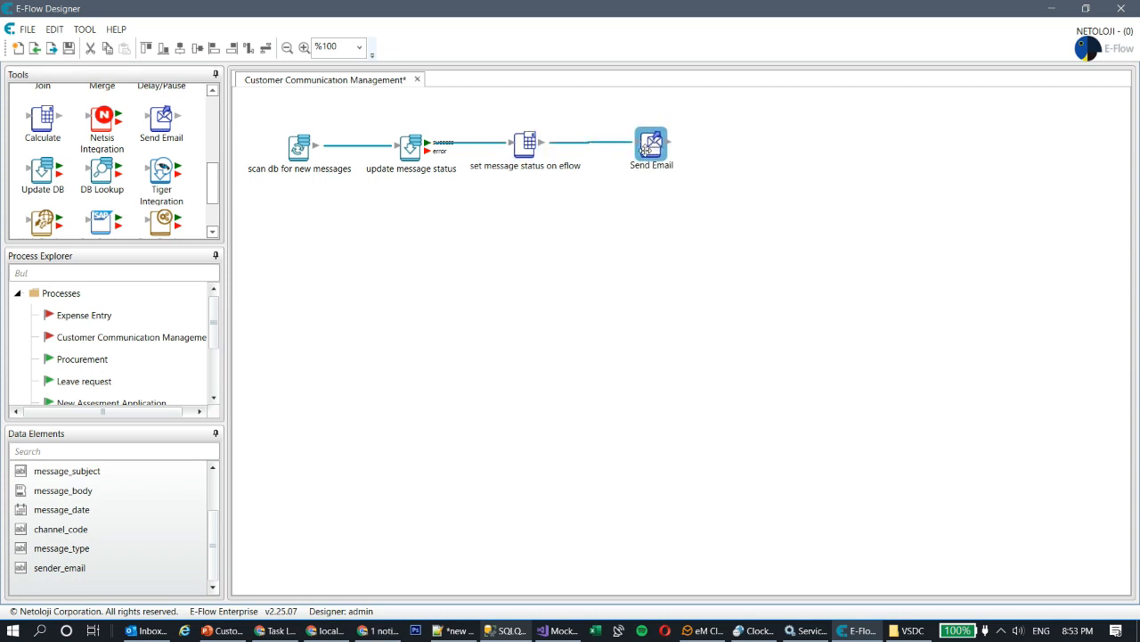
{"action": "double_click", "coordinate": [647, 148]}
- Name the email step 'send notification to customer', choose the only mail account, then go to the portal
{"action": "left_click_drag", "start_coordinate": [575, 229], "coordinate": [368, 237]}
{"action": "type", "text": "send notificatio"}
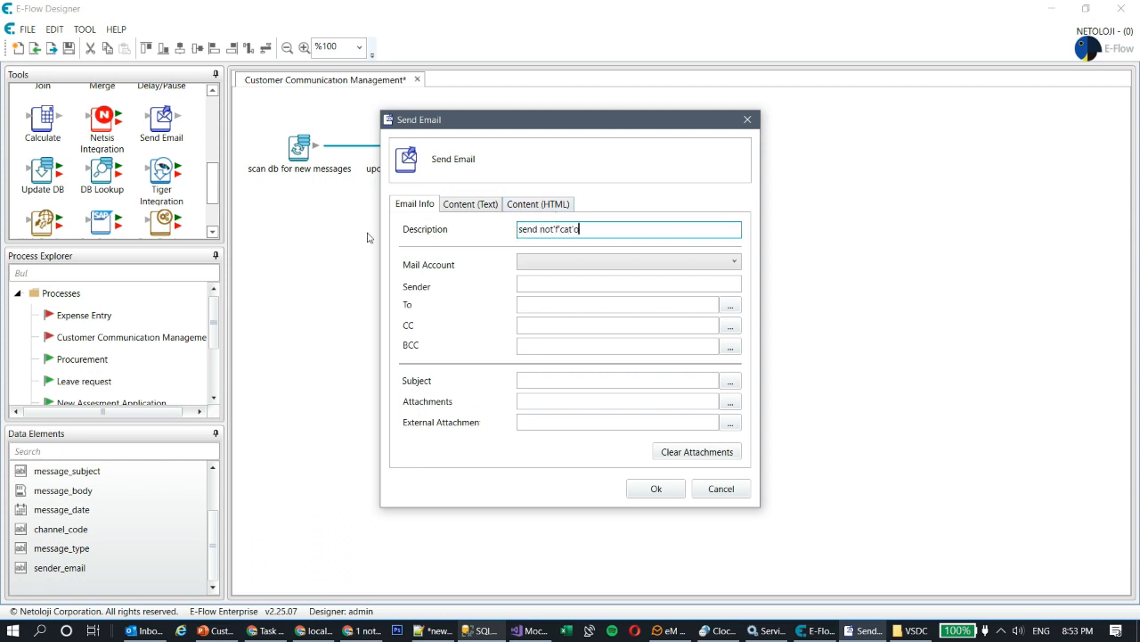
{"action": "key", "text": "ctrl+shift+Left"}
{"action": "key", "text": "ctrl+shift+Left"}
{"action": "key", "text": "ctrl+shift+Right"}
{"action": "type", "text": "notification to customer"}
{"action": "left_click", "coordinate": [598, 261]}
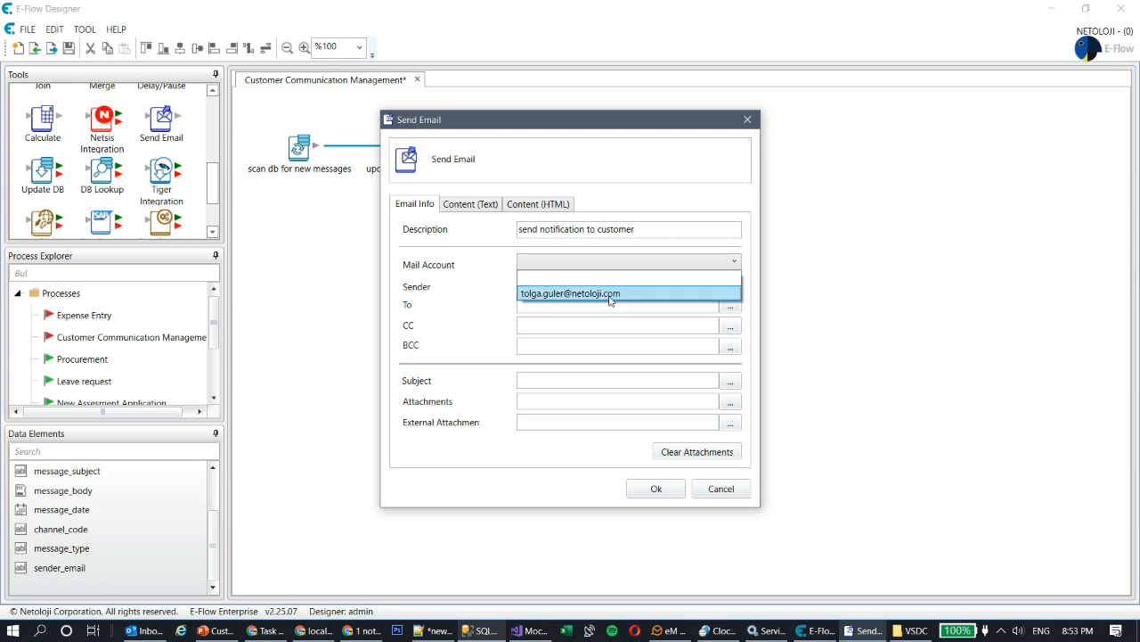
{"action": "left_click", "coordinate": [611, 294]}
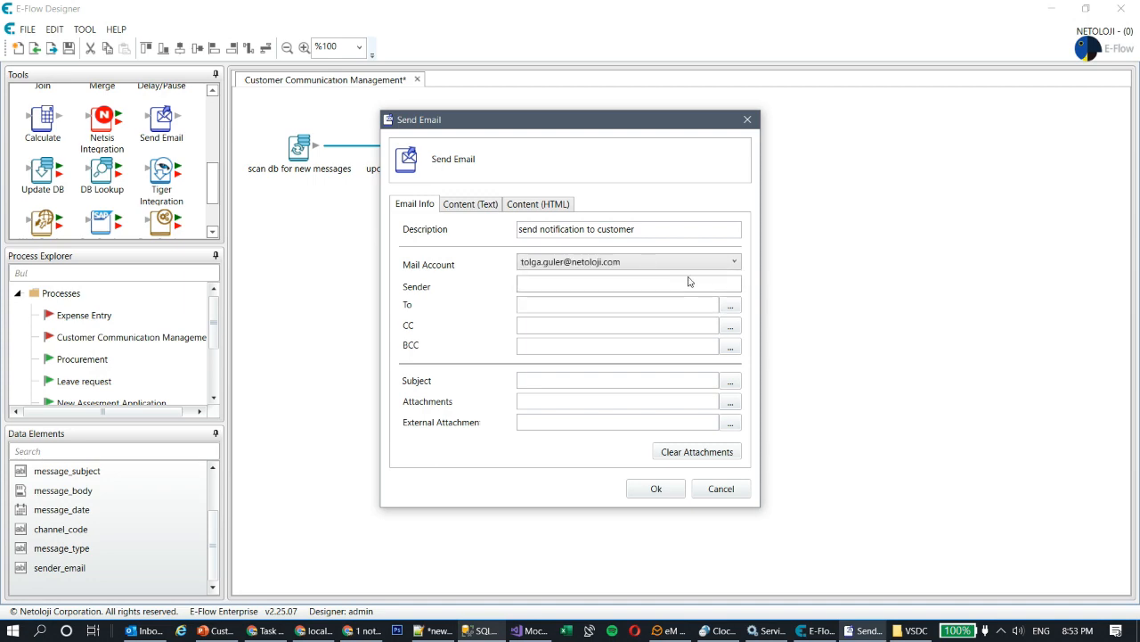
{"action": "left_click", "coordinate": [269, 630]}
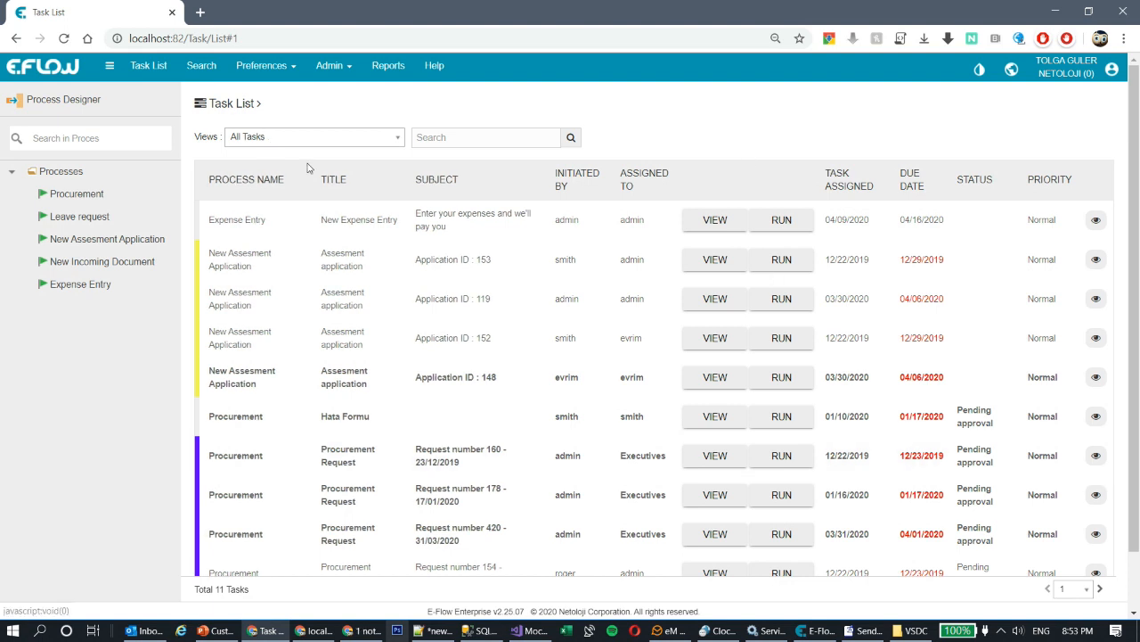
- Open the NETOLOJI company's edit page from the admin company list and view its Email tab
{"action": "left_click", "coordinate": [336, 68]}
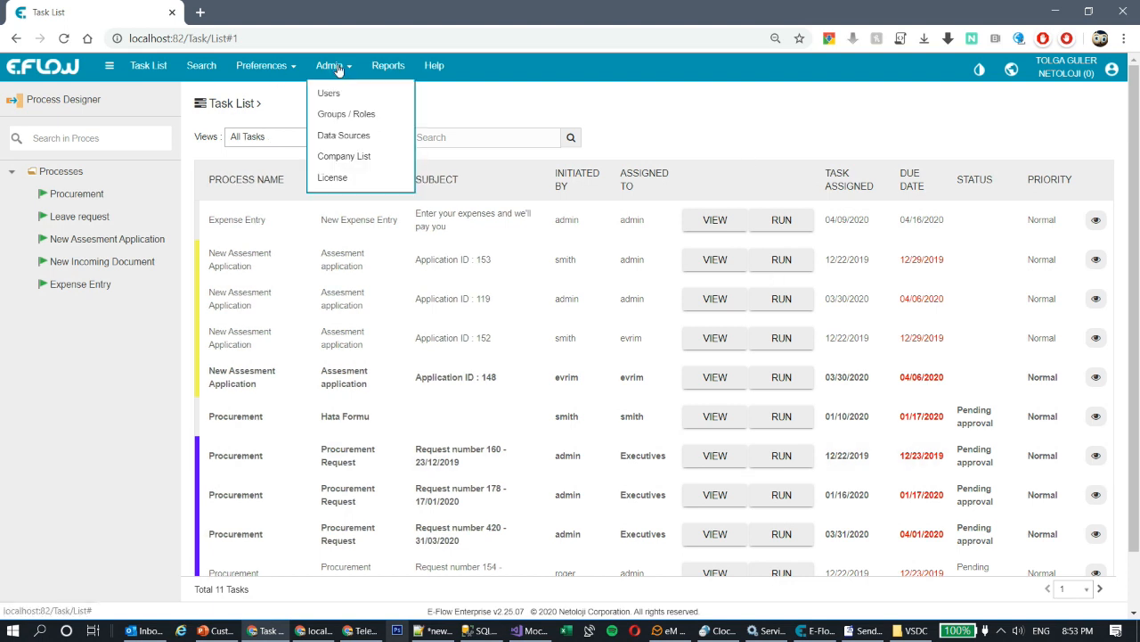
{"action": "left_click", "coordinate": [344, 156]}
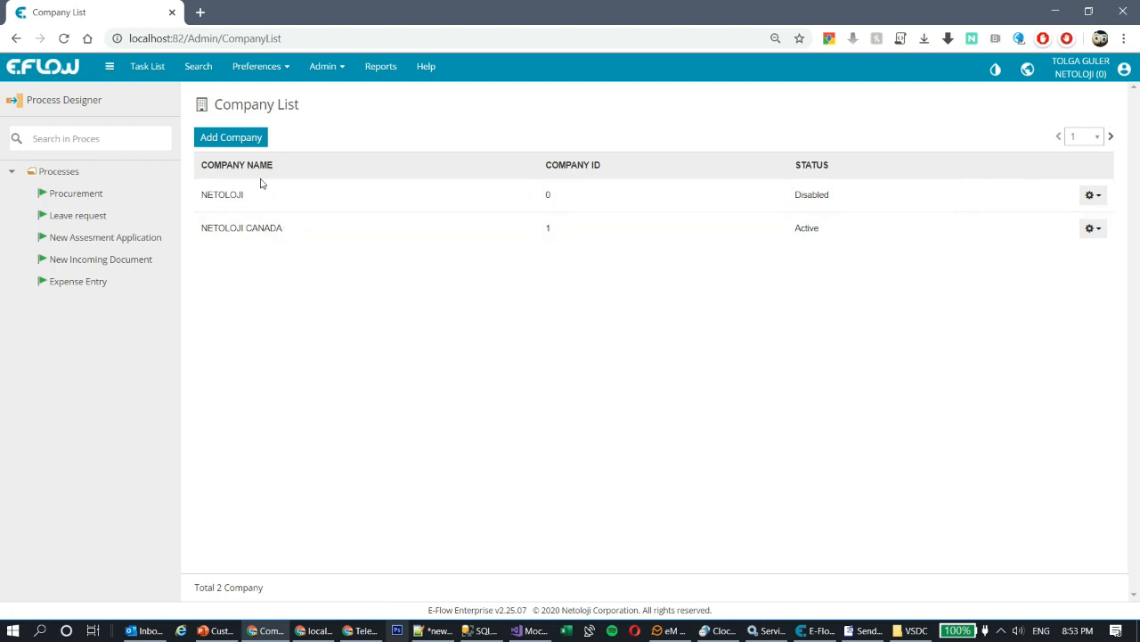
{"action": "left_click", "coordinate": [1088, 201]}
{"action": "left_click", "coordinate": [1037, 230]}
{"action": "left_click", "coordinate": [1091, 195]}
{"action": "left_click", "coordinate": [1021, 229]}
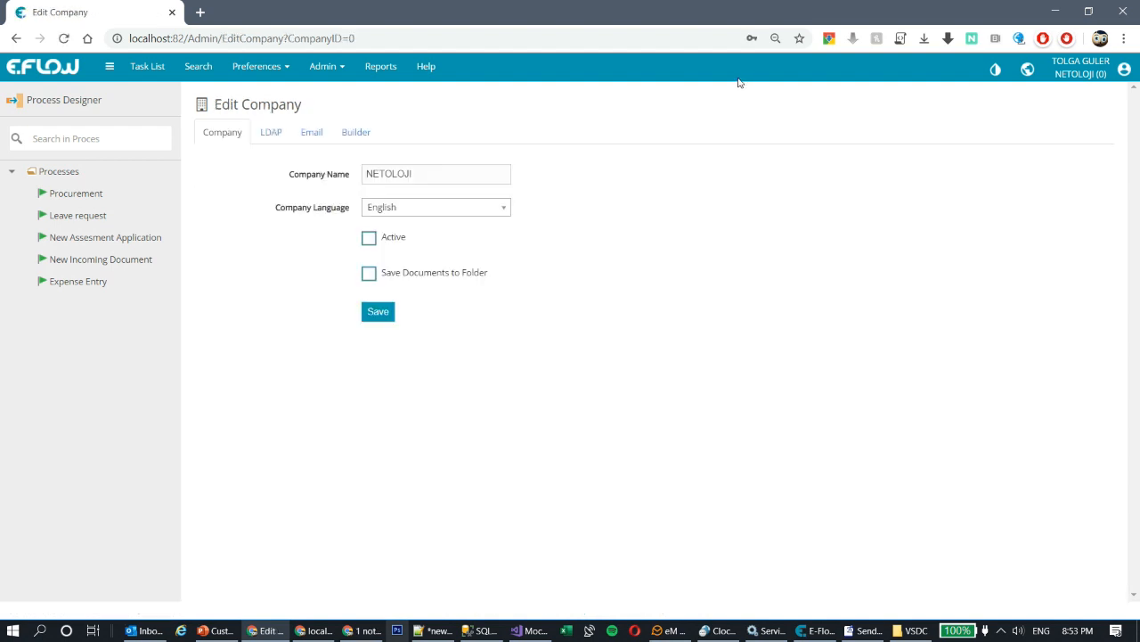
{"action": "left_click", "coordinate": [307, 136]}
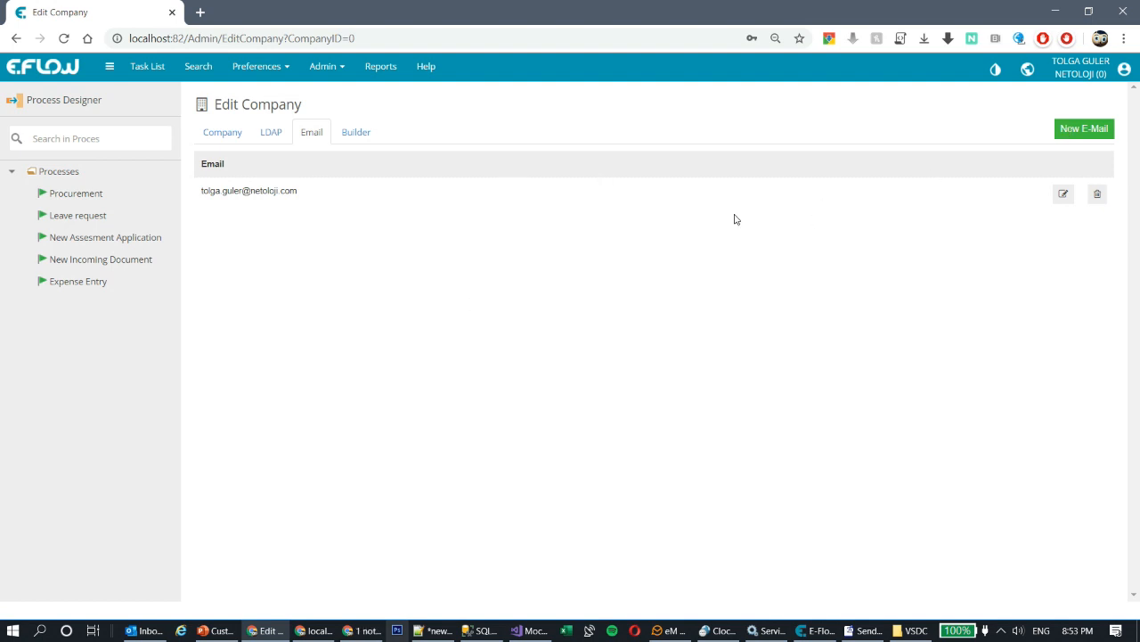
- Keep the same mail account and fill in the sender's name
{"action": "left_click", "coordinate": [863, 630]}
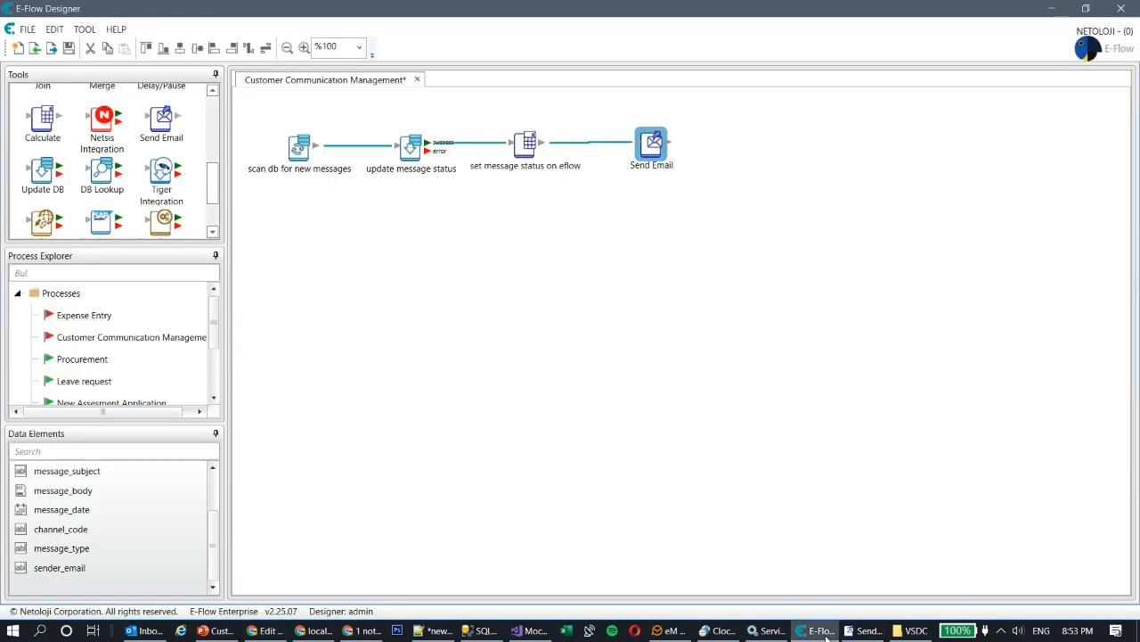
{"action": "left_click", "coordinate": [639, 259]}
{"action": "left_click", "coordinate": [643, 257]}
{"action": "left_click", "coordinate": [595, 283]}
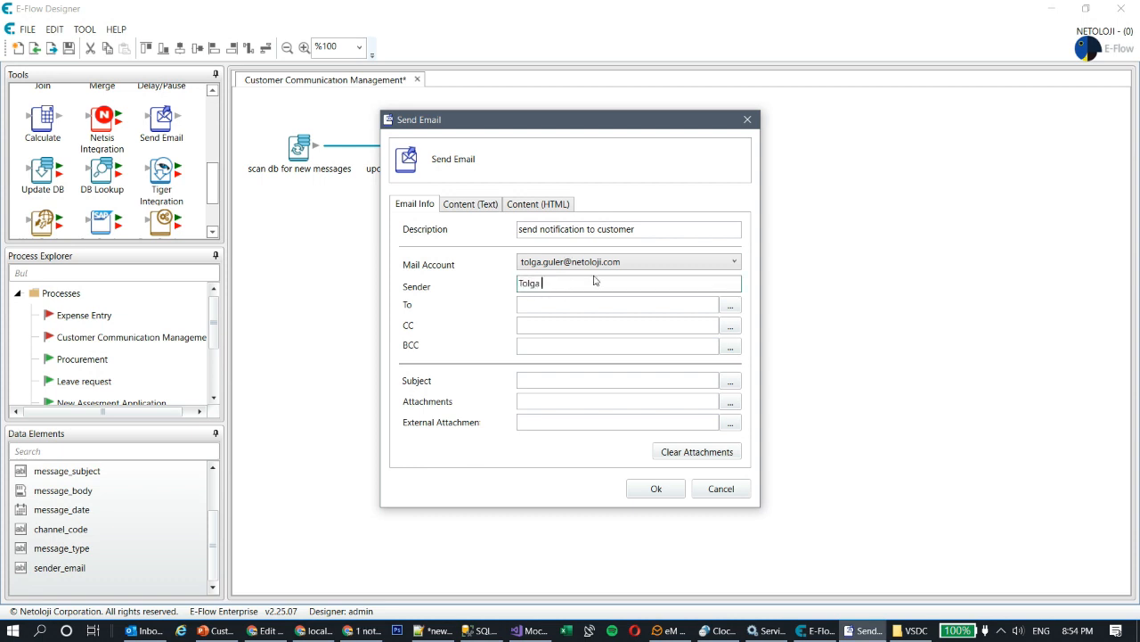
- Add sender_email from the transaction data as the e-mail recipient
{"action": "left_click", "coordinate": [730, 309]}
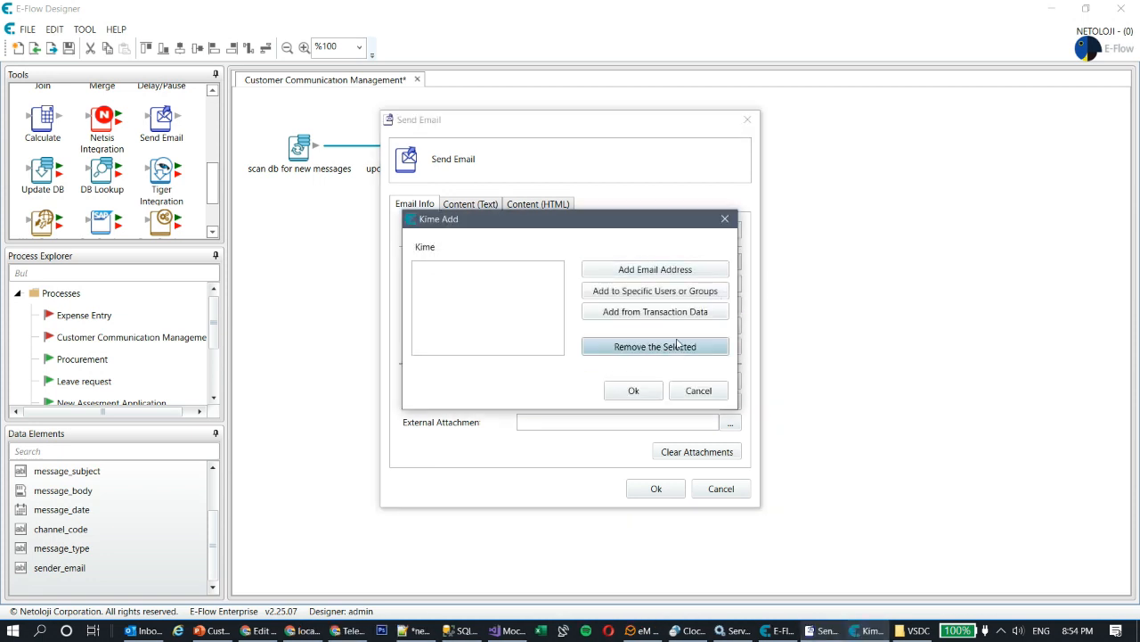
{"action": "left_click", "coordinate": [651, 314]}
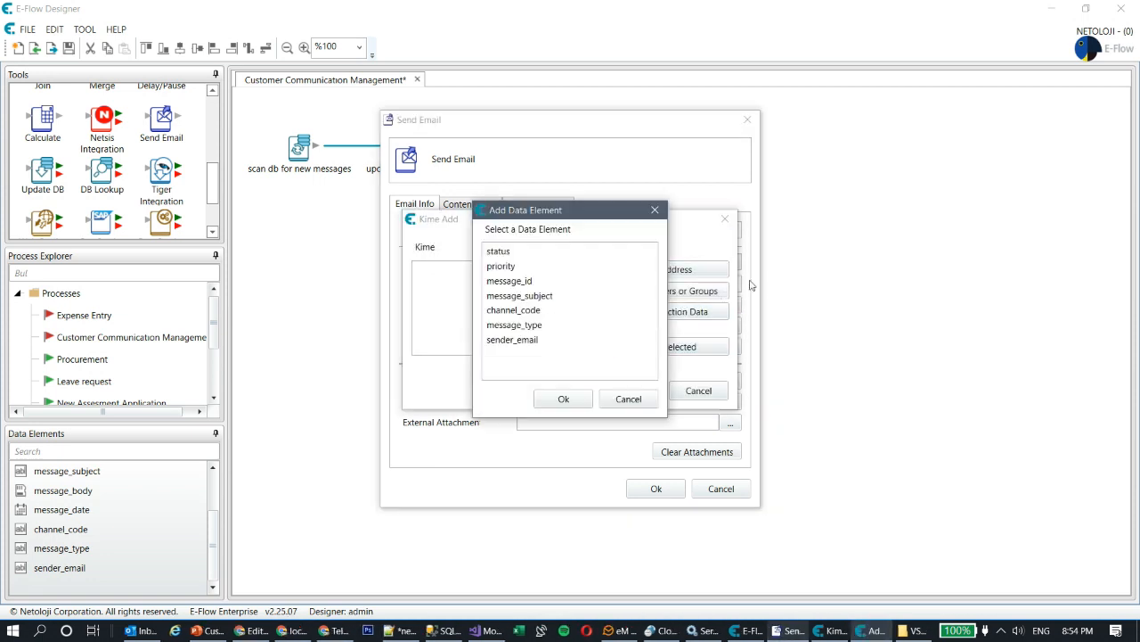
{"action": "left_click", "coordinate": [499, 343]}
{"action": "left_click", "coordinate": [563, 398]}
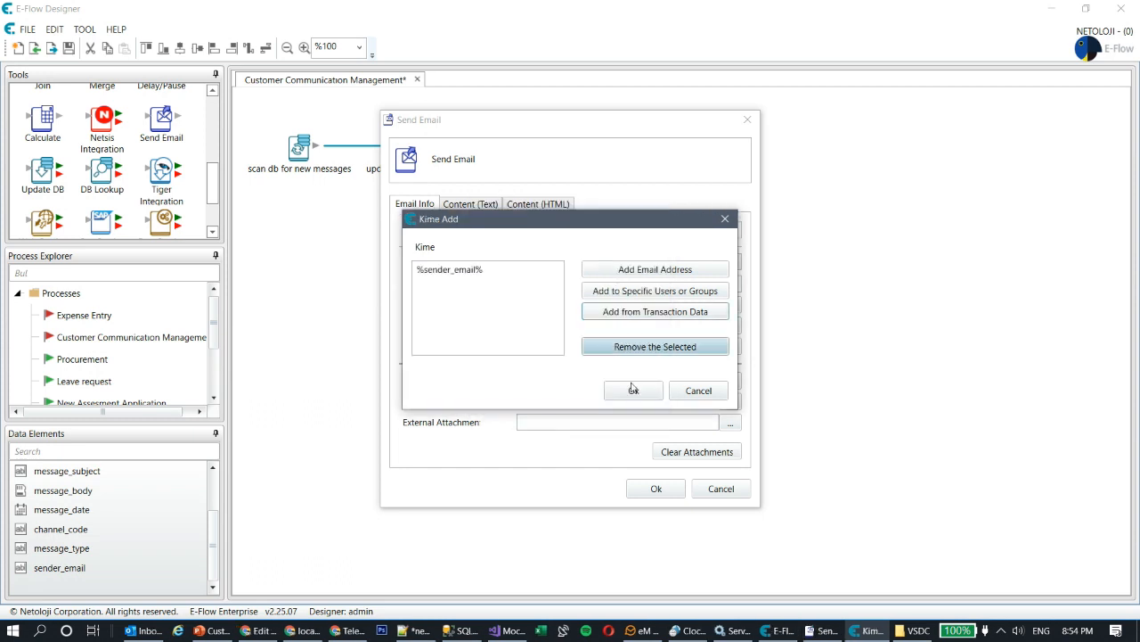
{"action": "left_click", "coordinate": [634, 391]}
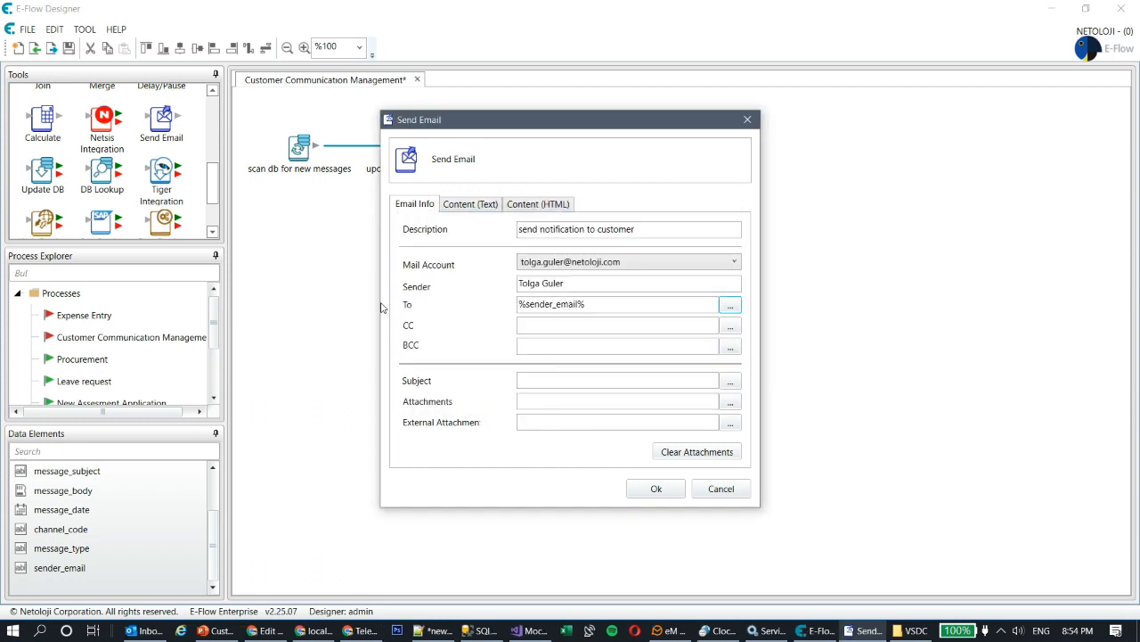
- Set the subject to 'your message with reference id %message_id%'
{"action": "left_click", "coordinate": [734, 383]}
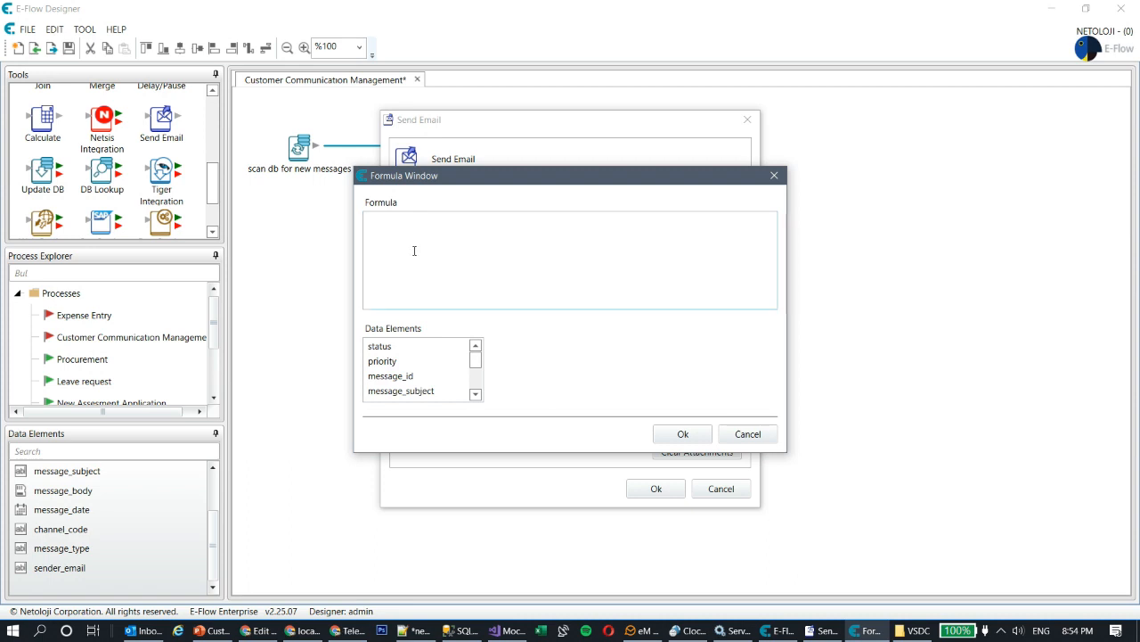
{"action": "type", "text": "your message with reference i"}
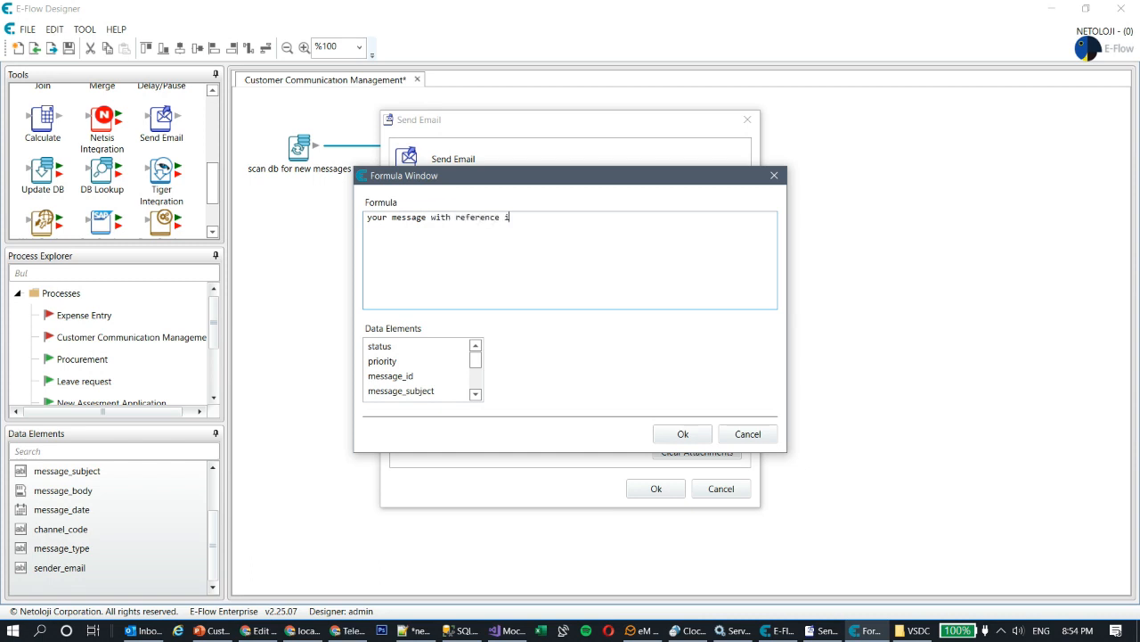
{"action": "type", "text": "d"}
{"action": "double_click", "coordinate": [398, 376]}
{"action": "left_click", "coordinate": [681, 435]}
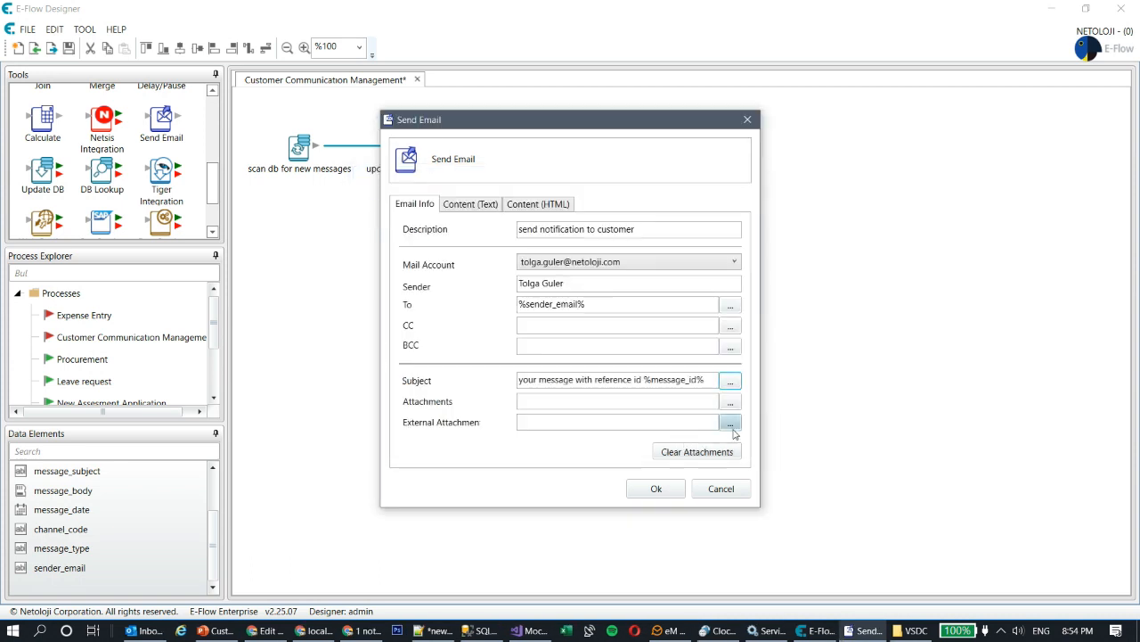
- Write the plain-text body 'Your message has been recieved and being provessed.' and save the step
{"action": "left_click", "coordinate": [486, 203]}
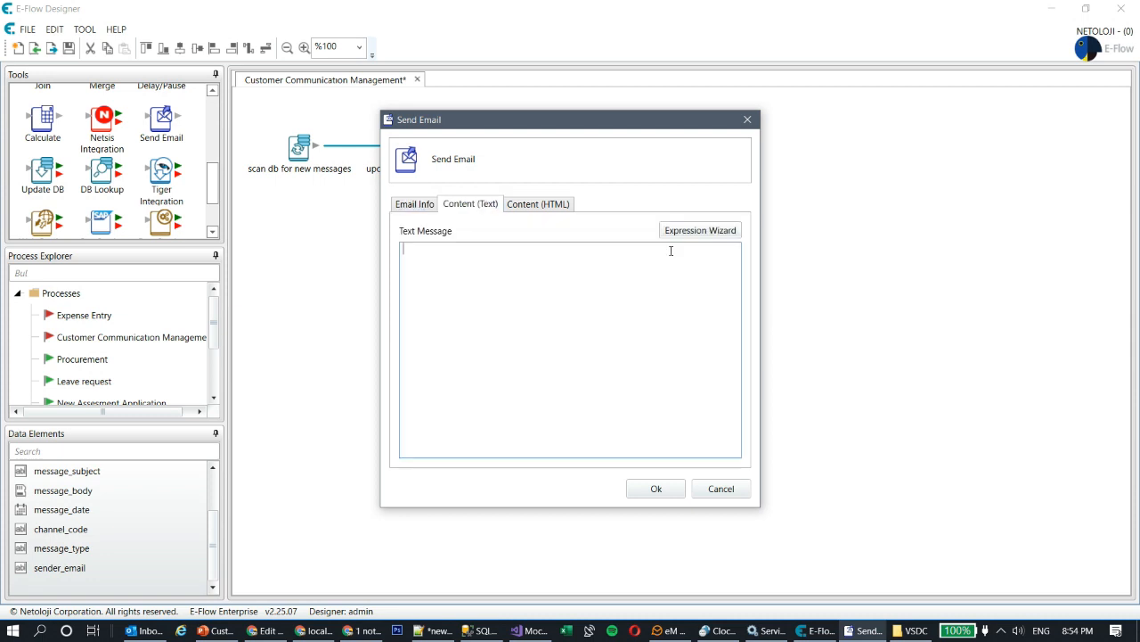
{"action": "type", "text": "Your message has been recieved and being"}
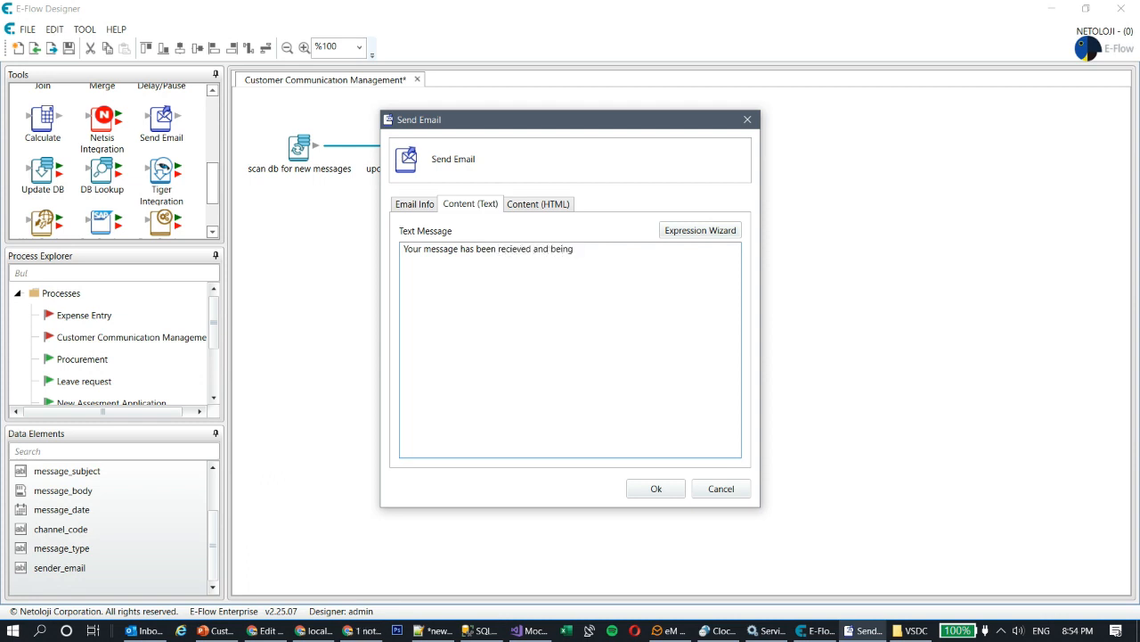
{"action": "type", "text": " prov"}
{"action": "type", "text": "essed."}
{"action": "left_click", "coordinate": [665, 492]}
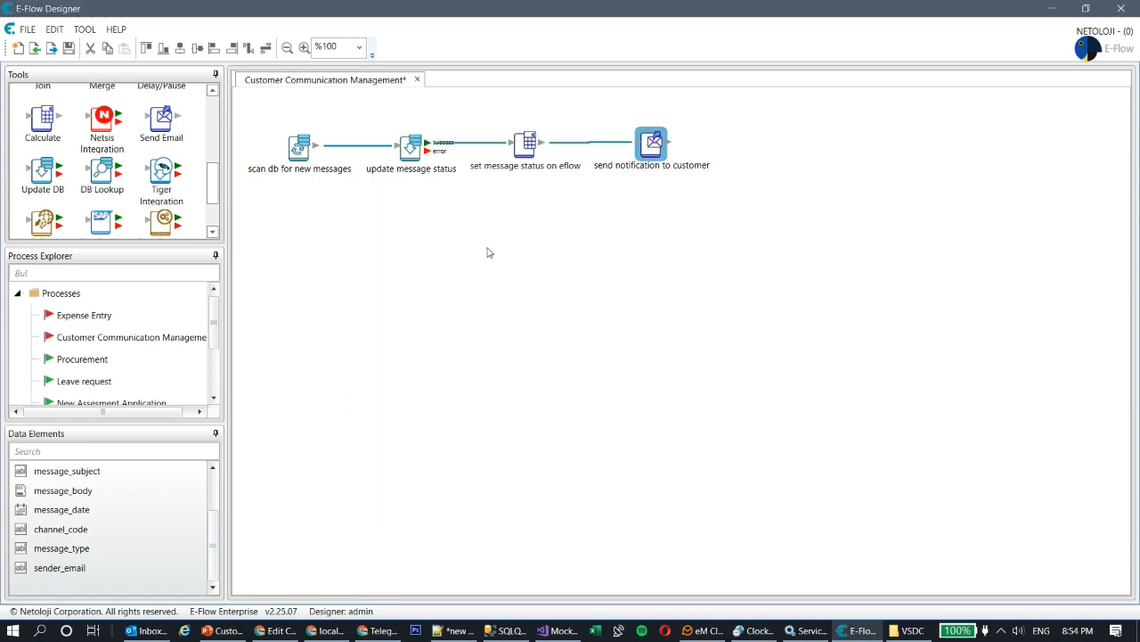
- Add a Task Form step and connect the notification step to it
{"action": "left_click_drag", "start_coordinate": [652, 143], "coordinate": [658, 143]}
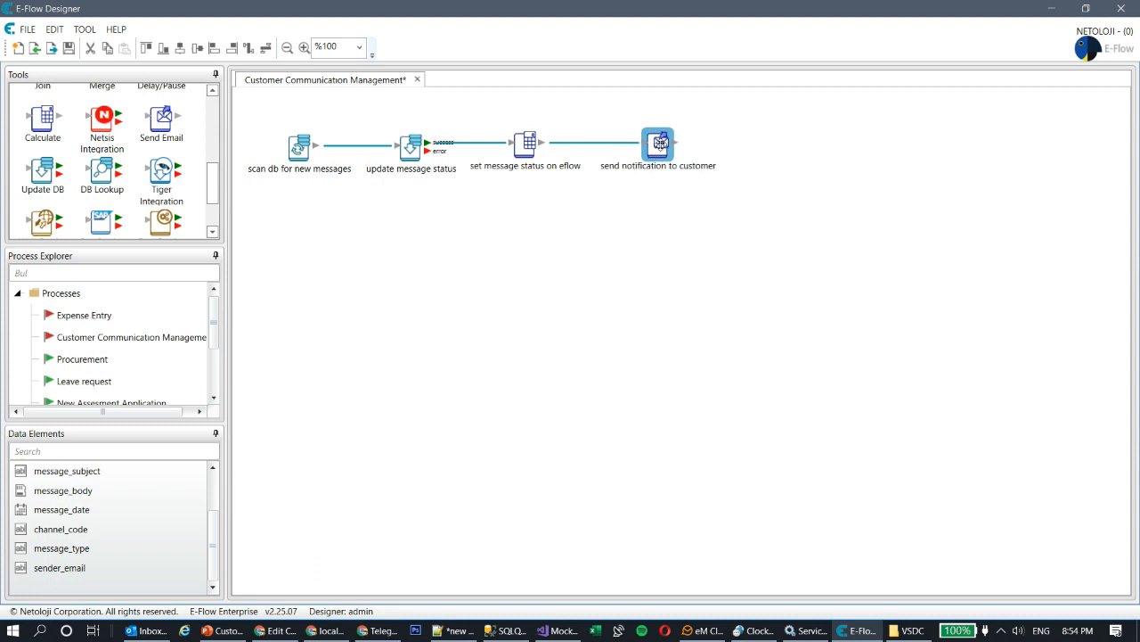
{"action": "left_click", "coordinate": [611, 258]}
{"action": "scroll", "coordinate": [216, 191], "scroll_direction": "down", "scroll_amount": 1}
{"action": "scroll", "coordinate": [217, 192], "scroll_direction": "up", "scroll_amount": 5}
{"action": "left_click_drag", "start_coordinate": [44, 169], "coordinate": [784, 150]}
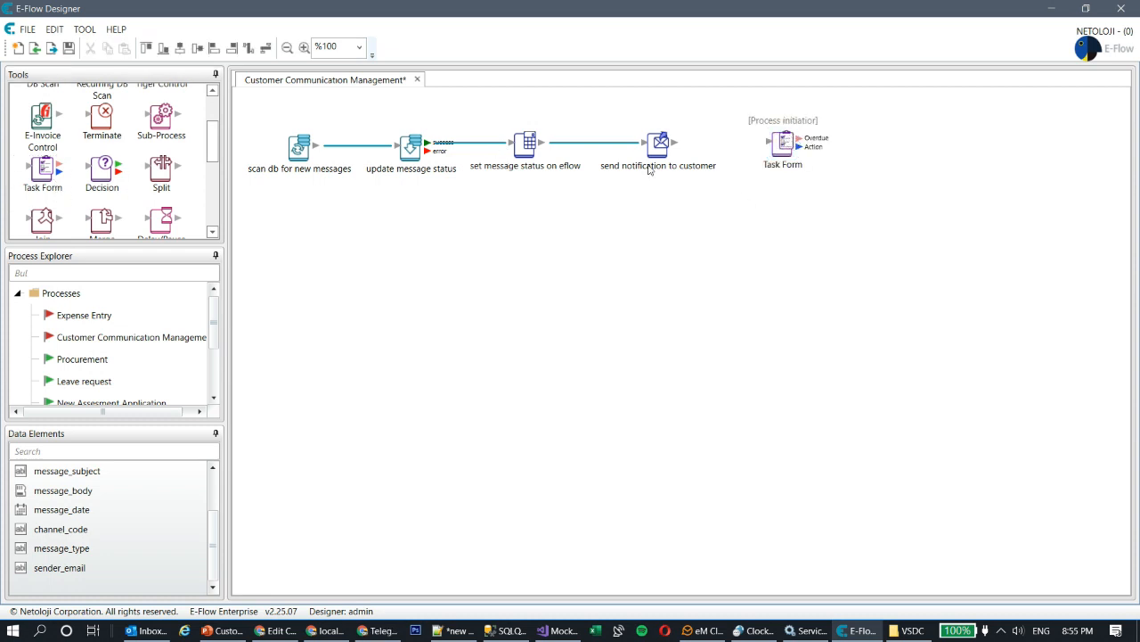
{"action": "left_click_drag", "start_coordinate": [675, 141], "coordinate": [784, 143]}
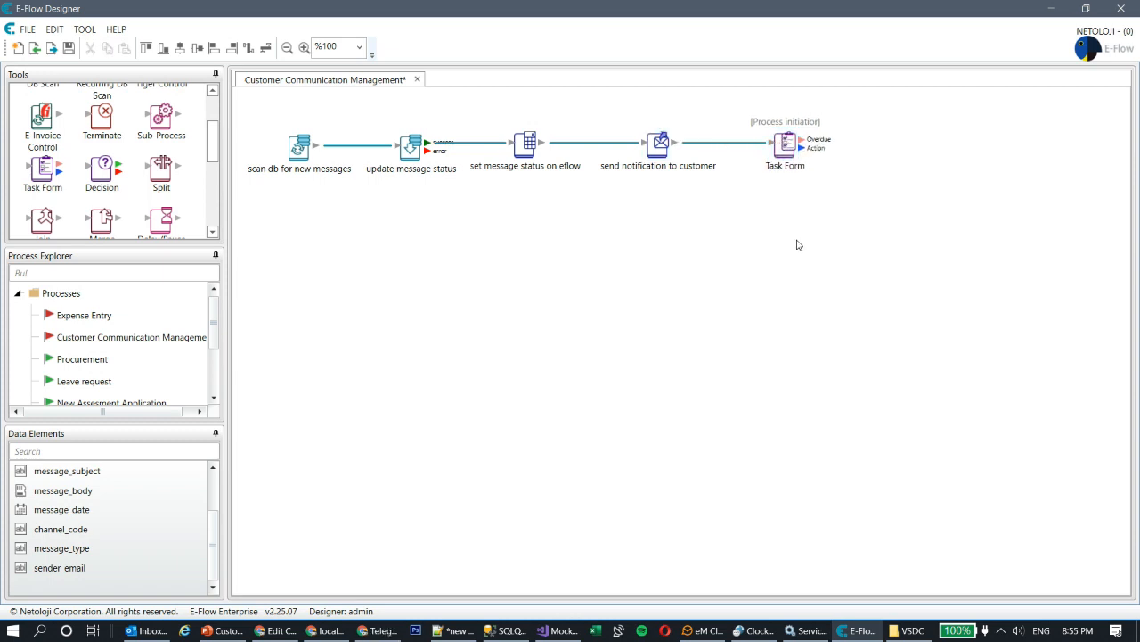
- Add a Terminate step and link the Task Form's action output to it
{"action": "left_click", "coordinate": [122, 132]}
{"action": "left_click_drag", "start_coordinate": [113, 125], "coordinate": [965, 152]}
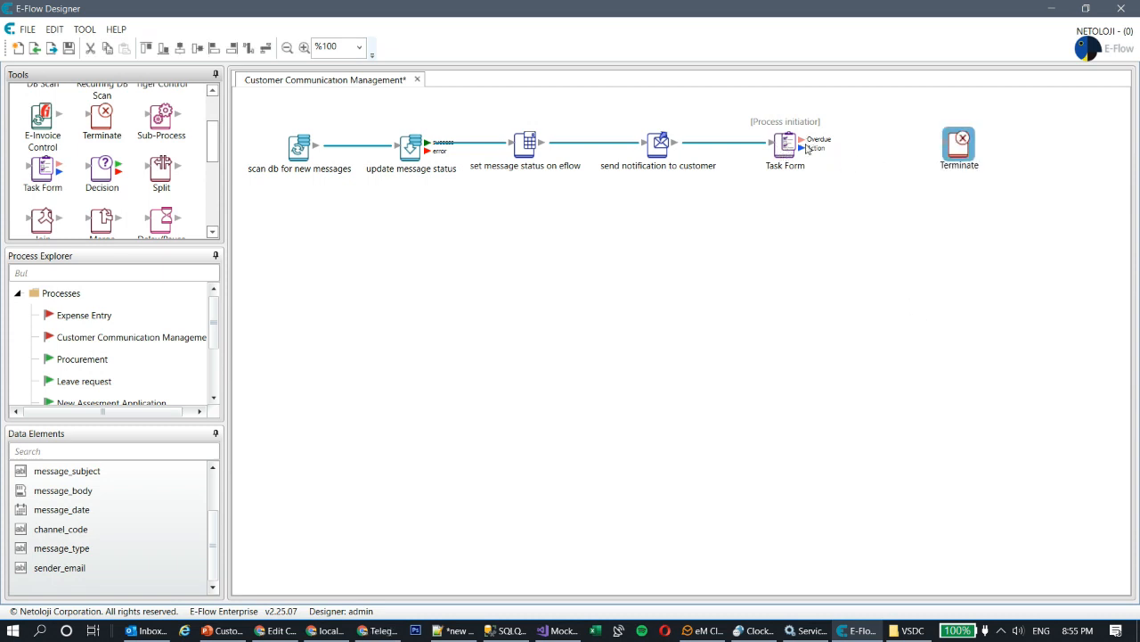
{"action": "left_click_drag", "start_coordinate": [800, 145], "coordinate": [919, 152]}
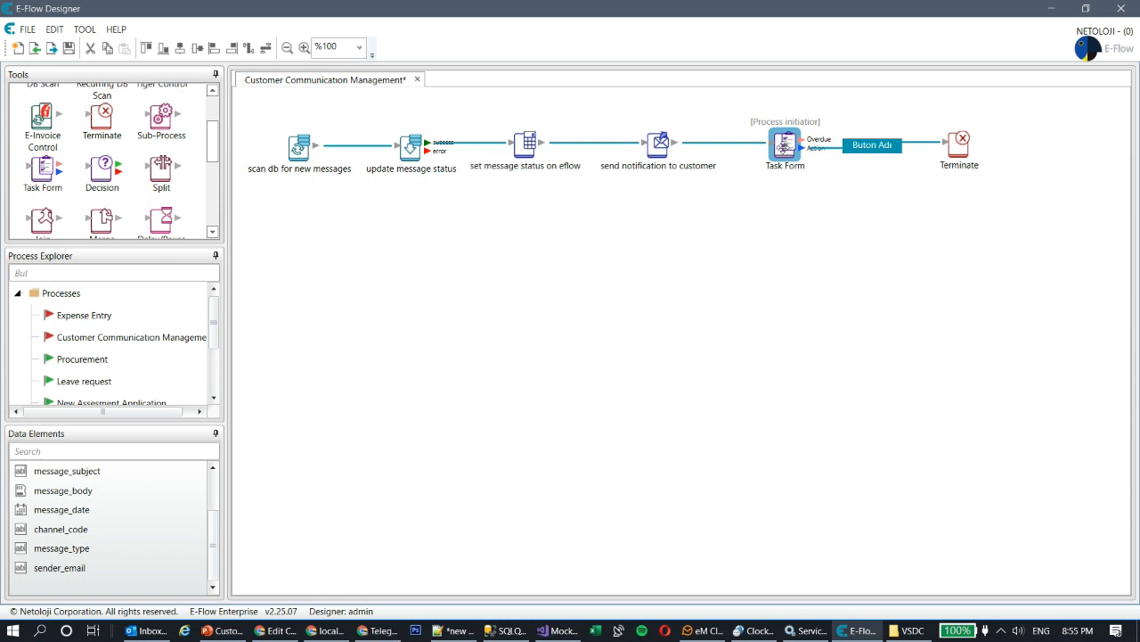
- Make the Task Form's action button to Terminate red with the text 'Cancel'
{"action": "double_click", "coordinate": [882, 146]}
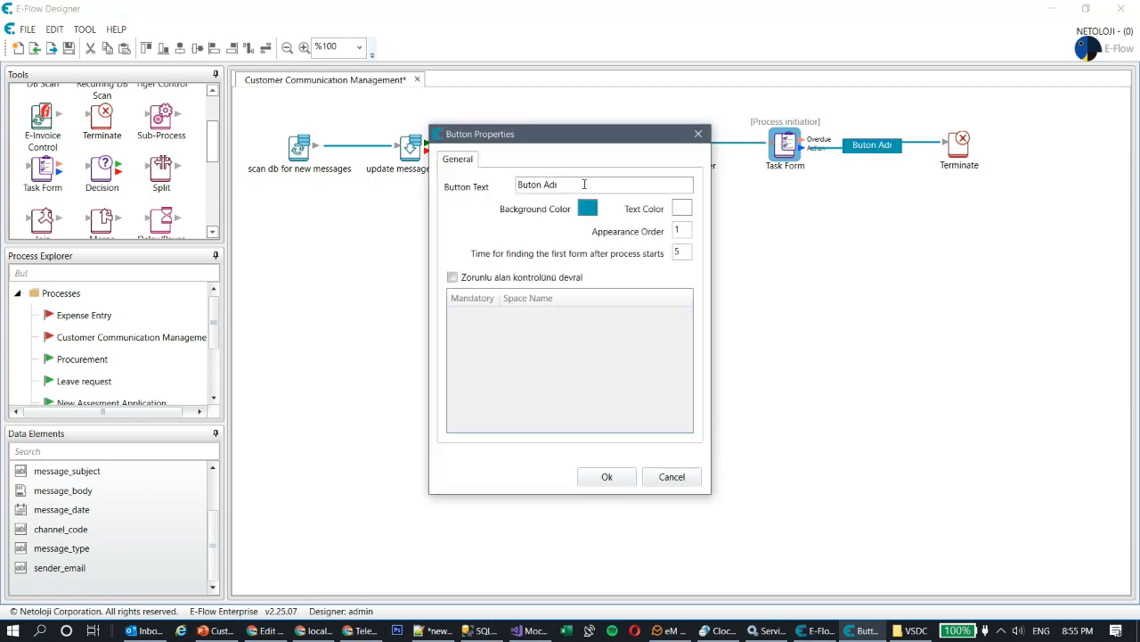
{"action": "left_click", "coordinate": [587, 208]}
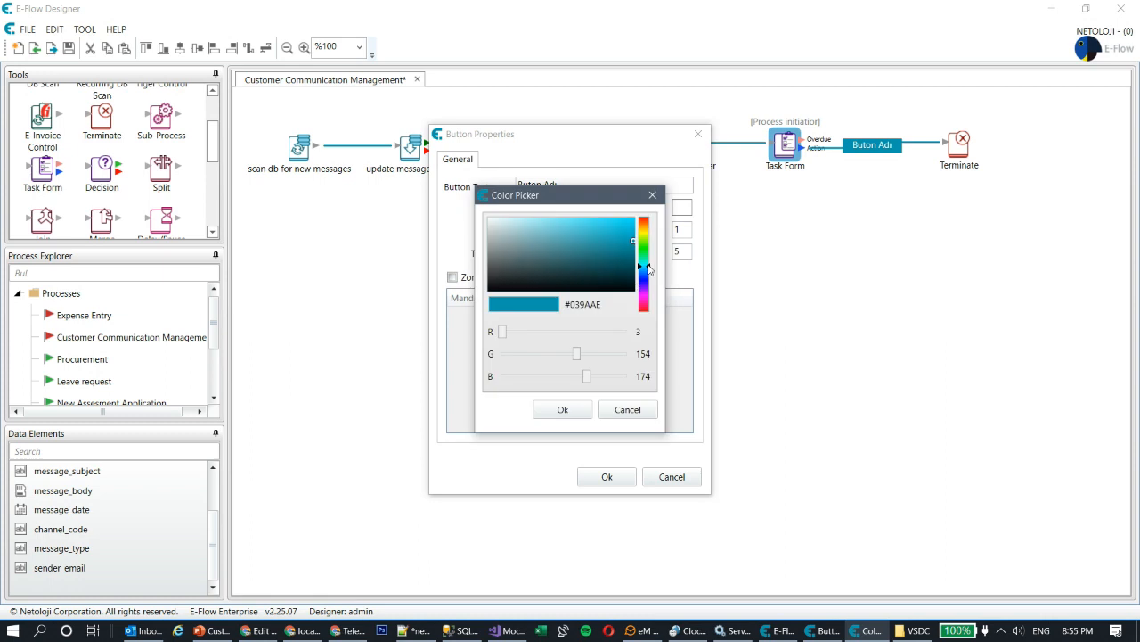
{"action": "left_click", "coordinate": [647, 219]}
{"action": "left_click", "coordinate": [564, 409]}
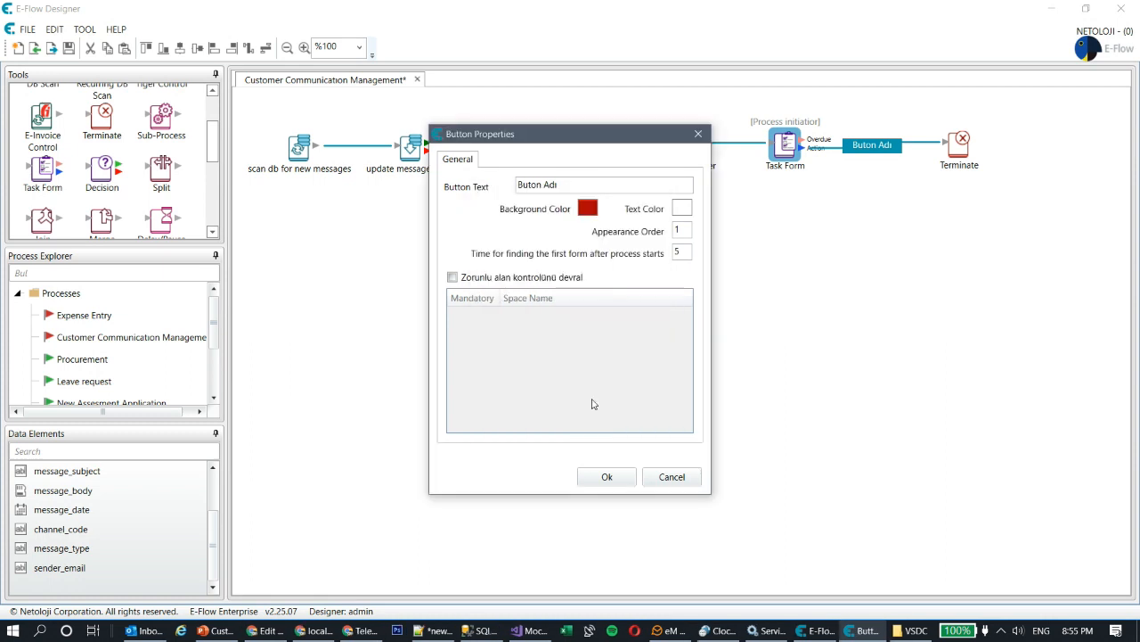
{"action": "left_click_drag", "start_coordinate": [615, 184], "coordinate": [395, 186]}
{"action": "type", "text": "Cancel"}
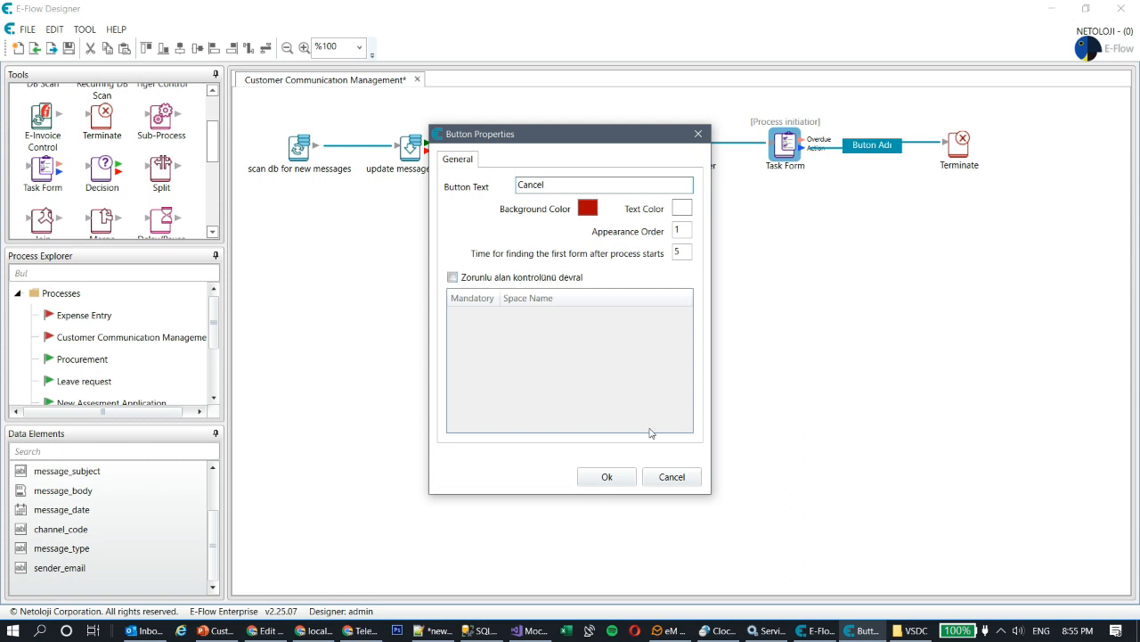
{"action": "left_click", "coordinate": [606, 477]}
{"action": "left_click", "coordinate": [829, 278]}
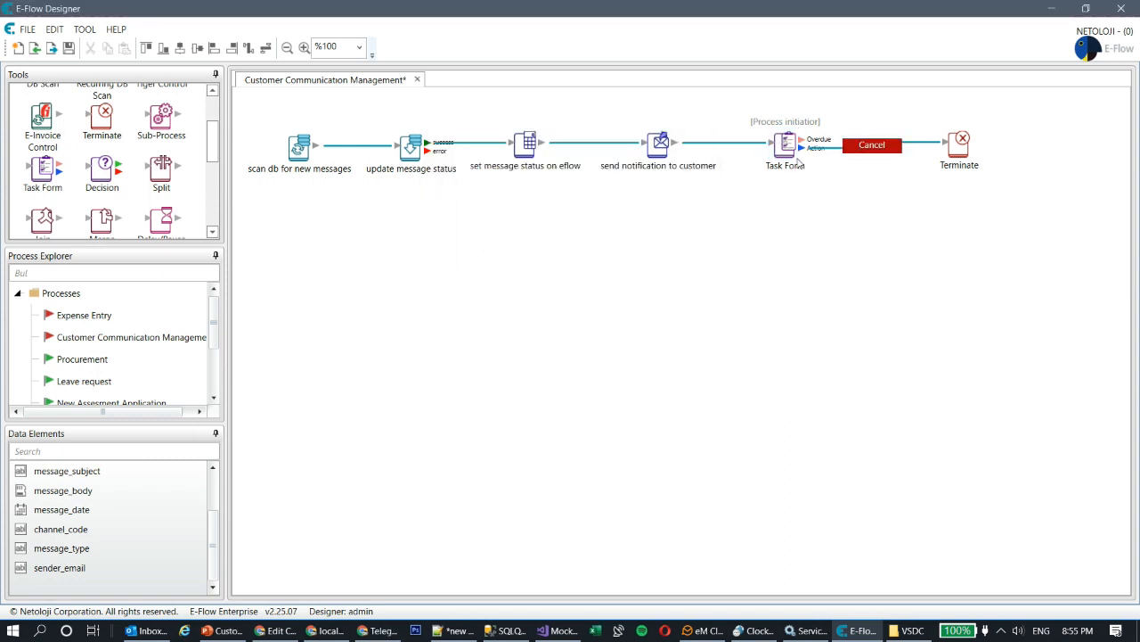
- Rename the Task Form step to 'New incoming customer message'
{"action": "double_click", "coordinate": [784, 146]}
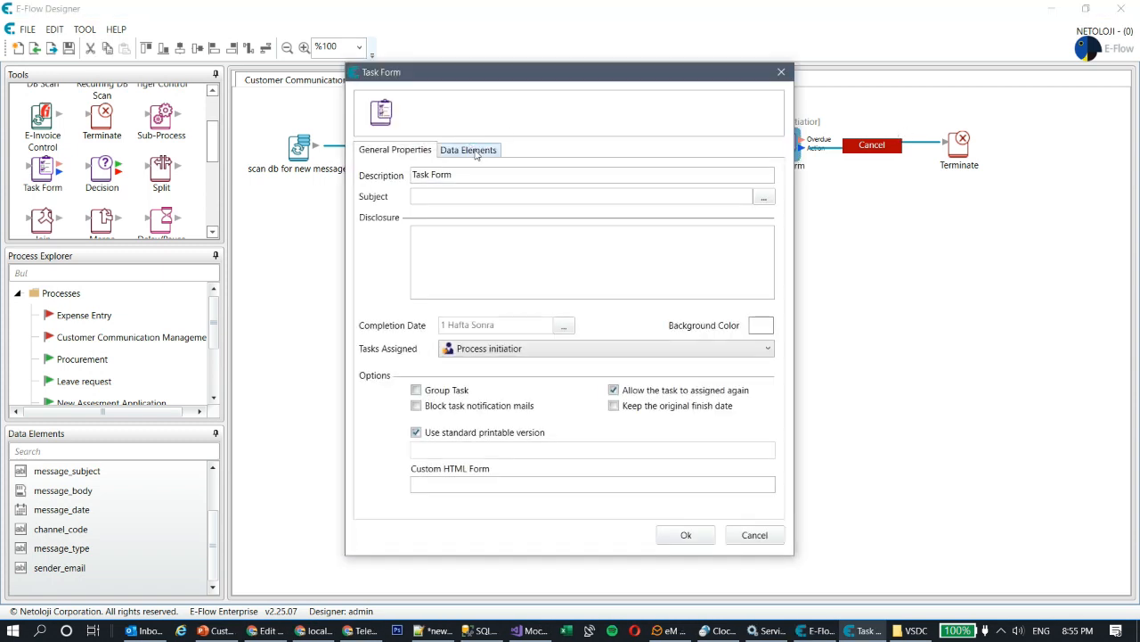
{"action": "left_click_drag", "start_coordinate": [575, 81], "coordinate": [469, 100]}
{"action": "left_click", "coordinate": [378, 189]}
{"action": "type", "text": "New incoming customer message"}
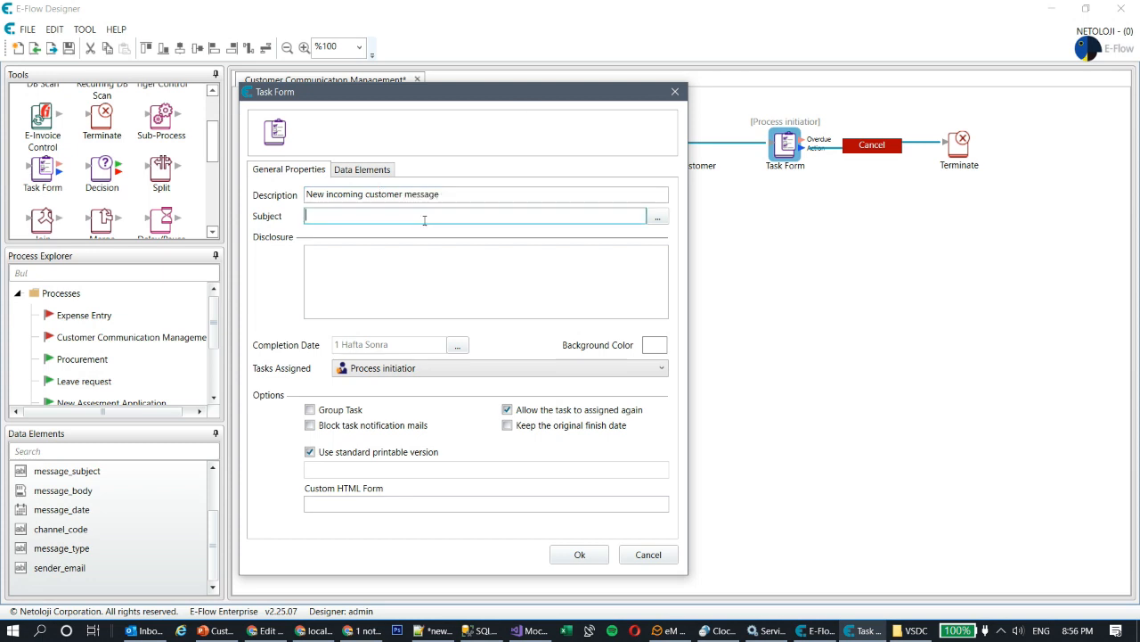
- Build the task subject as 'message id %message_id%, subject: %message_subject%'
{"action": "left_click", "coordinate": [658, 216]}
{"action": "left_click", "coordinate": [402, 224]}
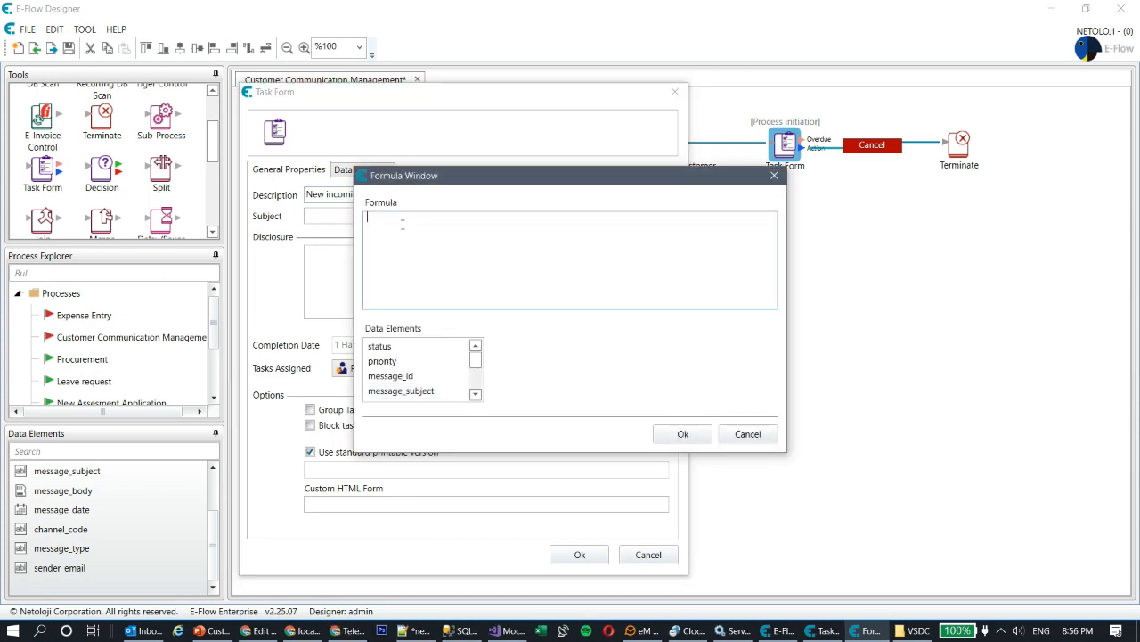
{"action": "type", "text": "message id:"}
{"action": "double_click", "coordinate": [396, 378]}
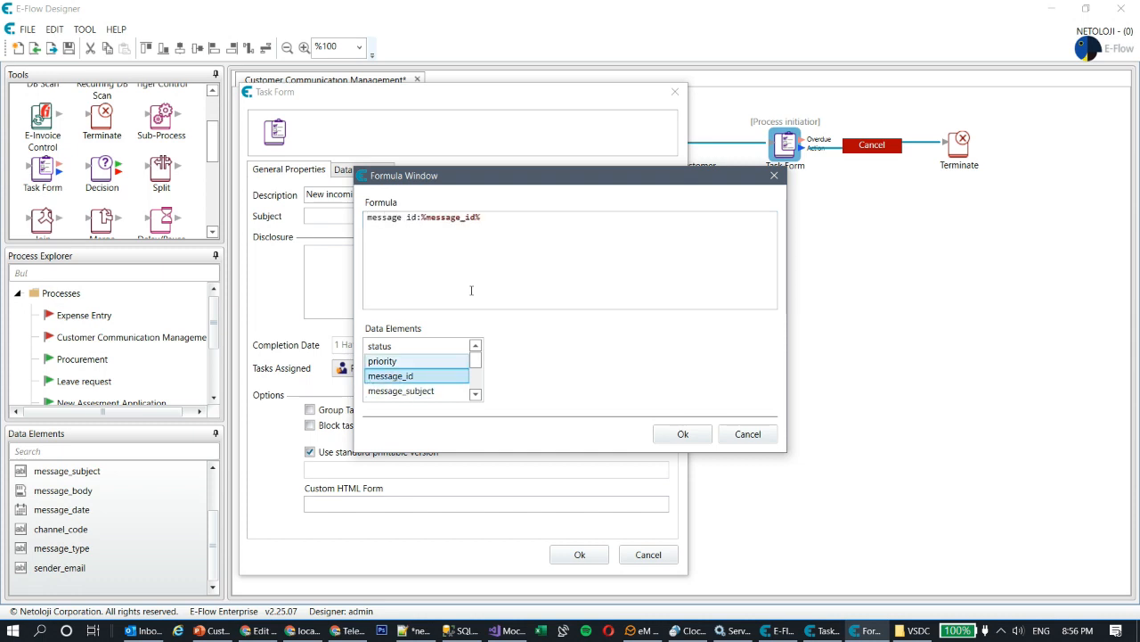
{"action": "left_click", "coordinate": [515, 219]}
{"action": "type", "text": ", sub"}
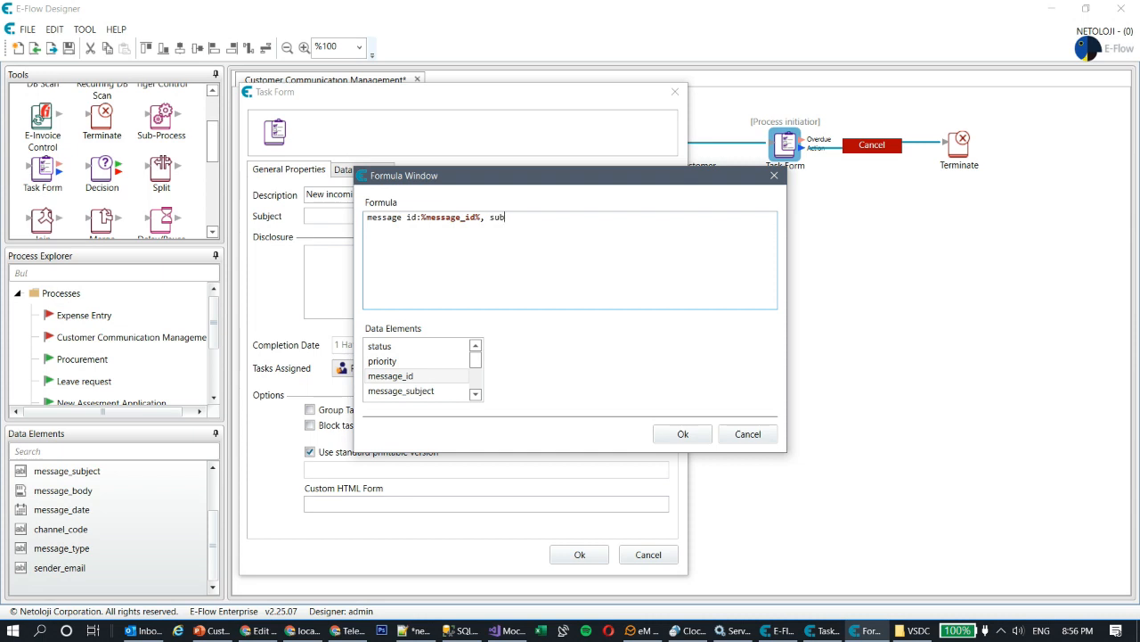
{"action": "type", "text": "ject:"}
{"action": "left_click", "coordinate": [411, 392]}
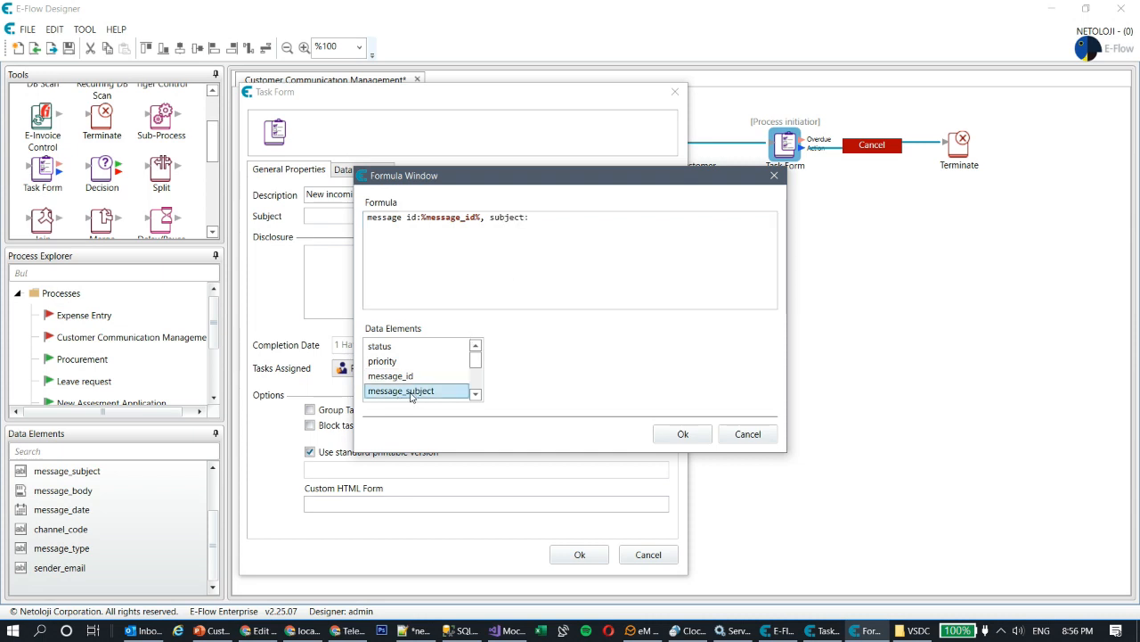
{"action": "left_click", "coordinate": [547, 226]}
{"action": "double_click", "coordinate": [403, 393]}
{"action": "left_click", "coordinate": [683, 433]}
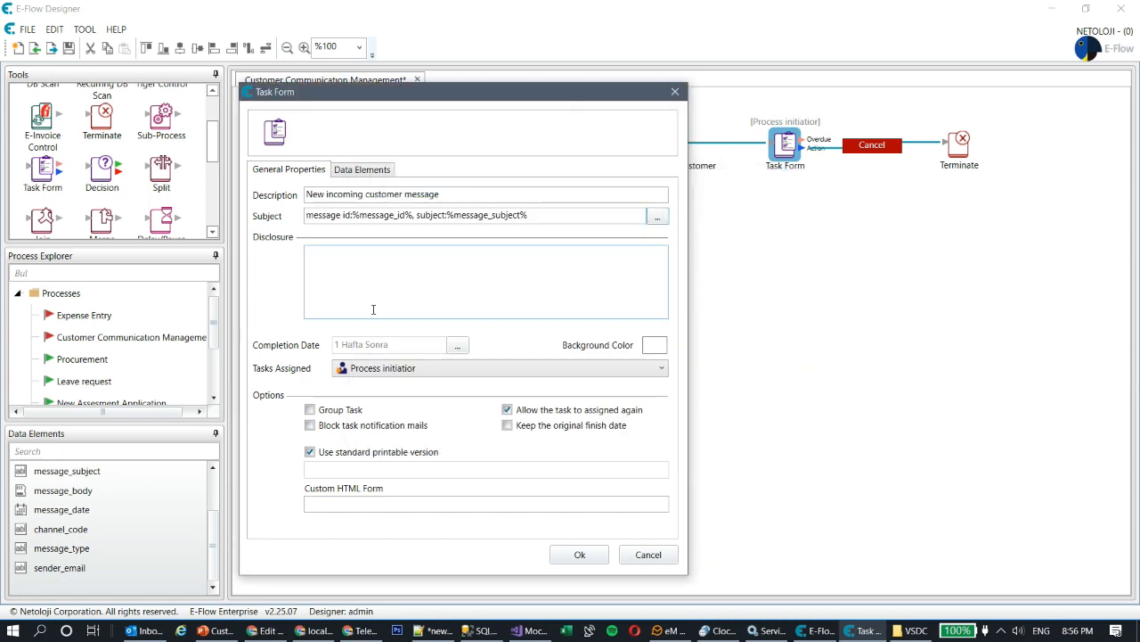
- Assign the task to admin and show message_id through sender_email, but not priority, on the form
{"action": "left_click", "coordinate": [435, 368]}
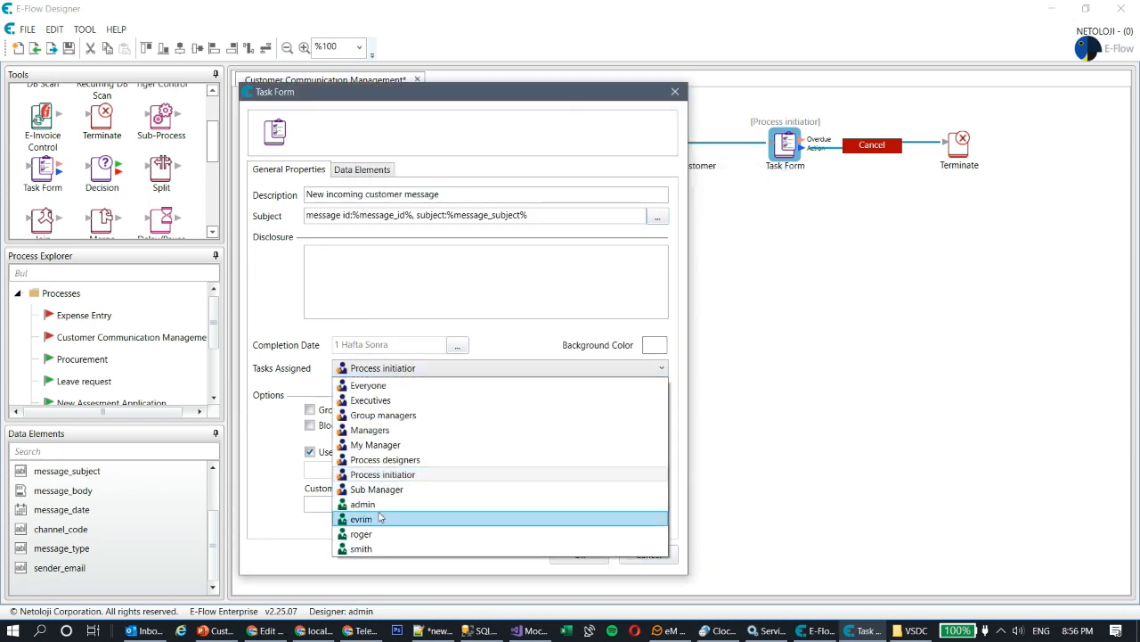
{"action": "left_click", "coordinate": [365, 503]}
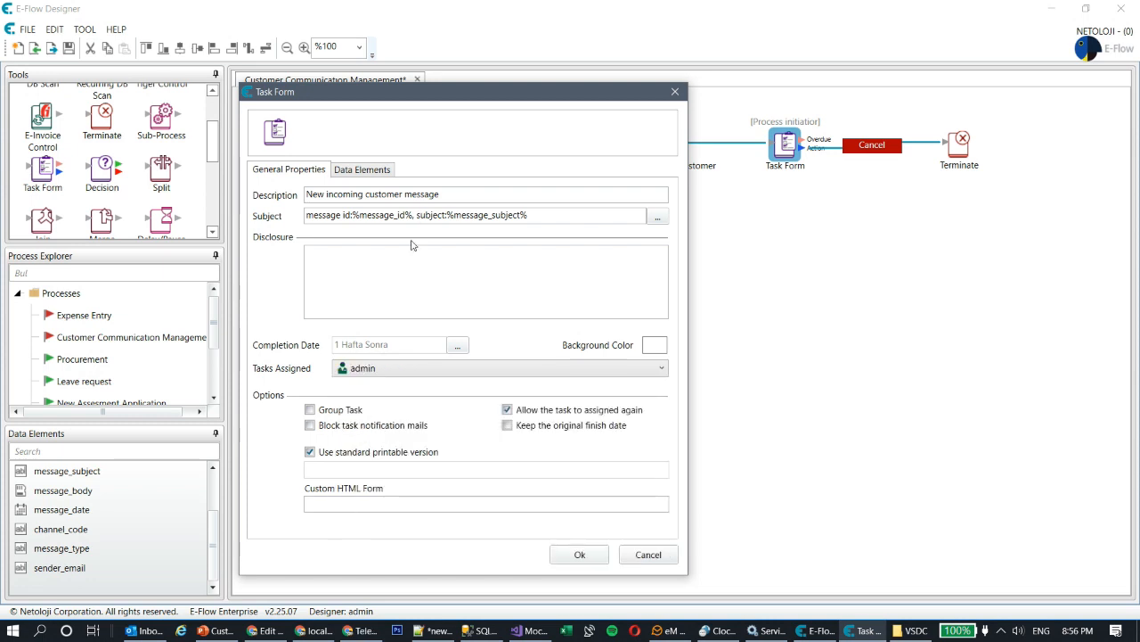
{"action": "left_click", "coordinate": [374, 176]}
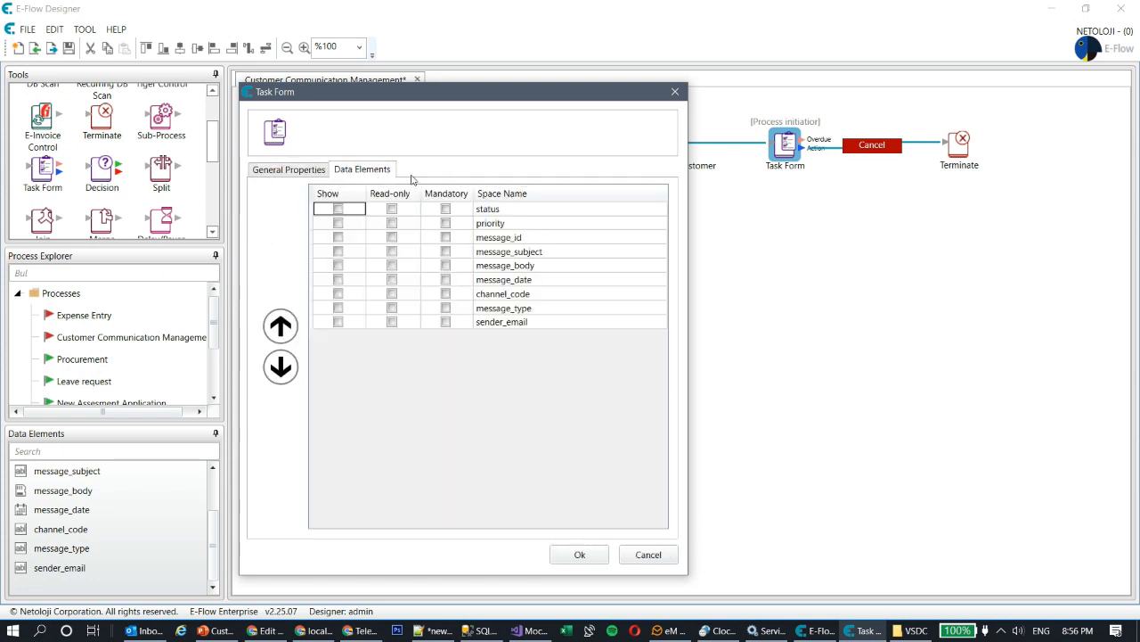
{"action": "left_click", "coordinate": [338, 237]}
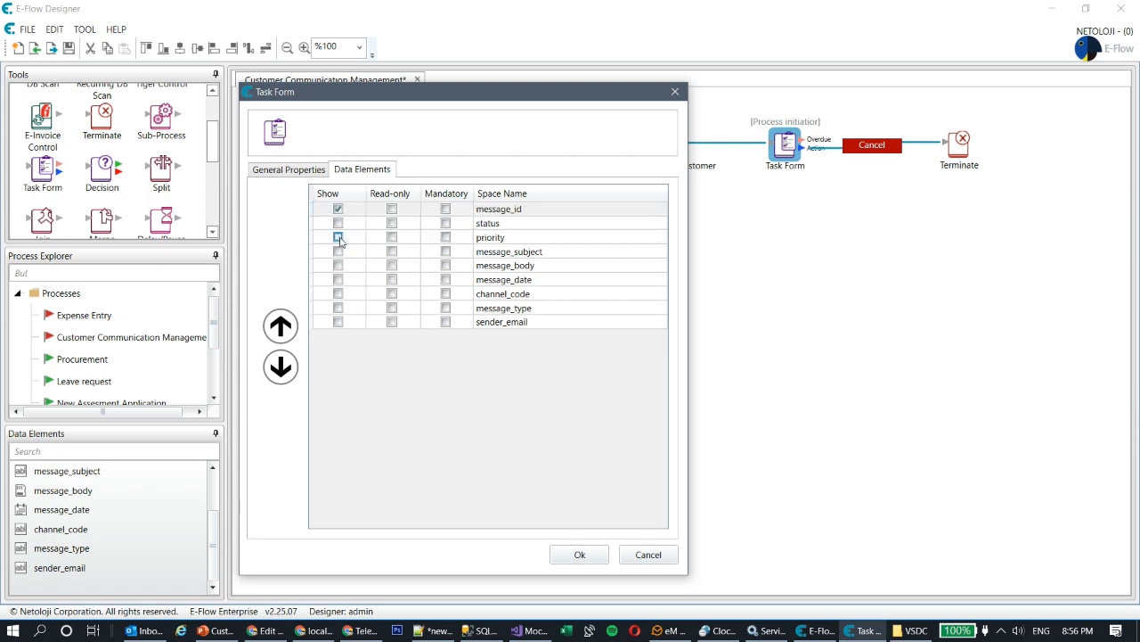
{"action": "left_click", "coordinate": [338, 223]}
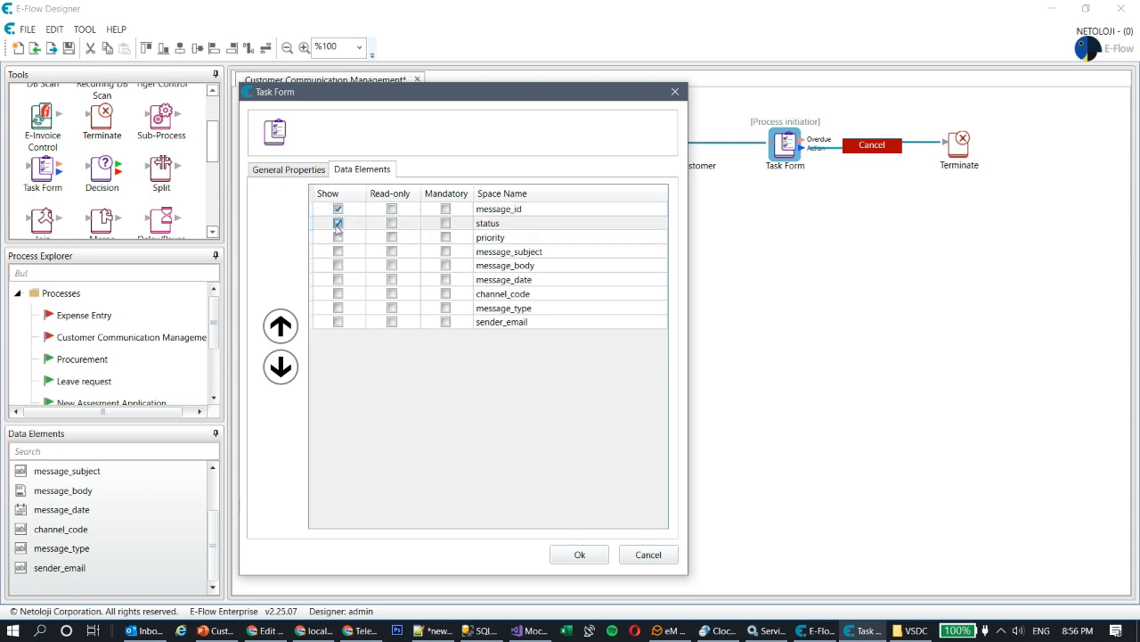
{"action": "left_click", "coordinate": [338, 251]}
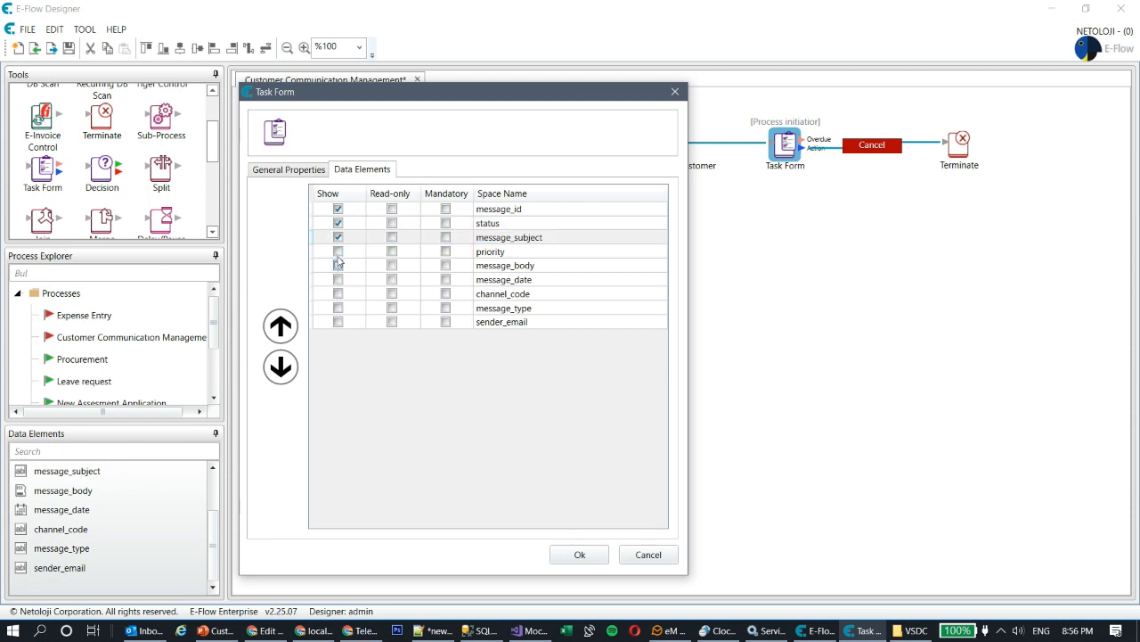
{"action": "left_click", "coordinate": [338, 266]}
{"action": "left_click", "coordinate": [337, 278]}
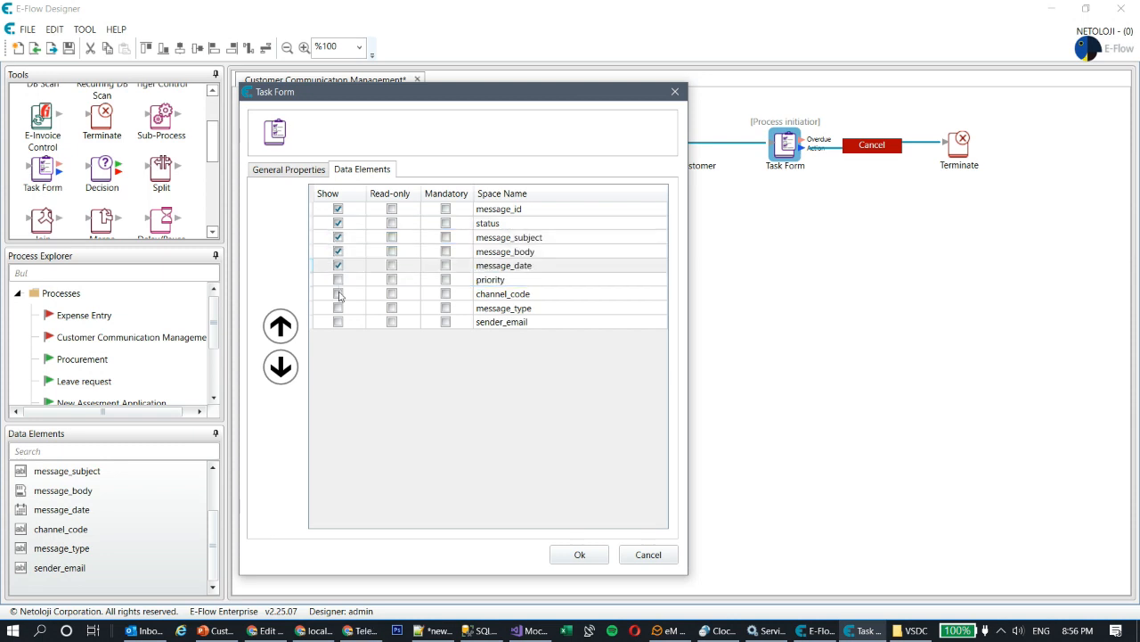
{"action": "left_click", "coordinate": [338, 294]}
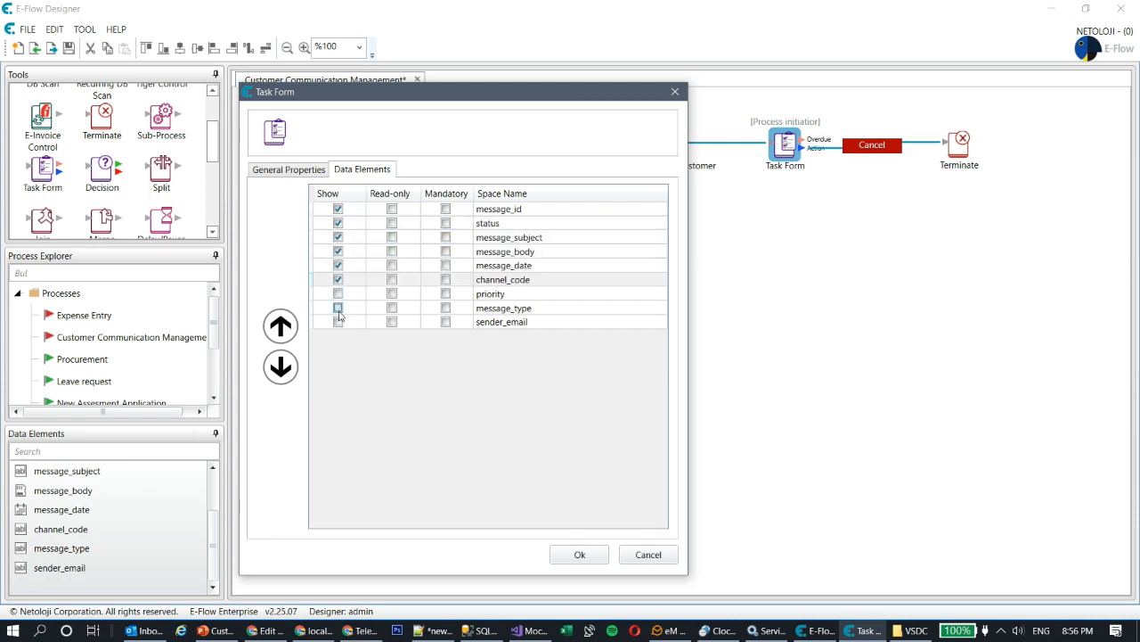
{"action": "left_click", "coordinate": [338, 307]}
{"action": "left_click", "coordinate": [338, 322]}
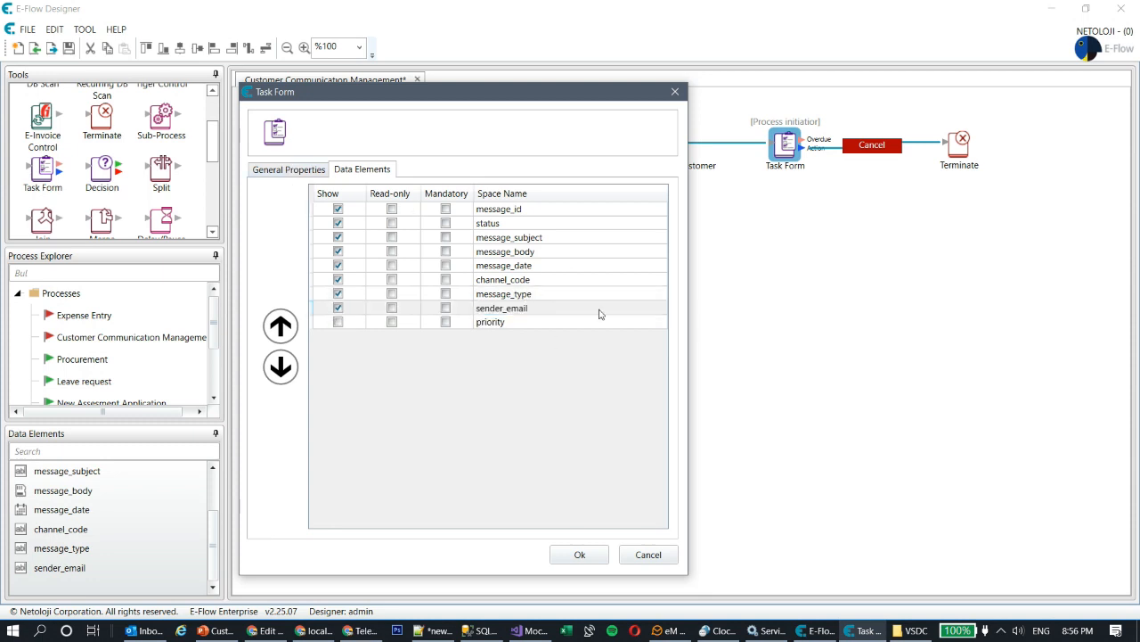
{"action": "left_click", "coordinate": [285, 172]}
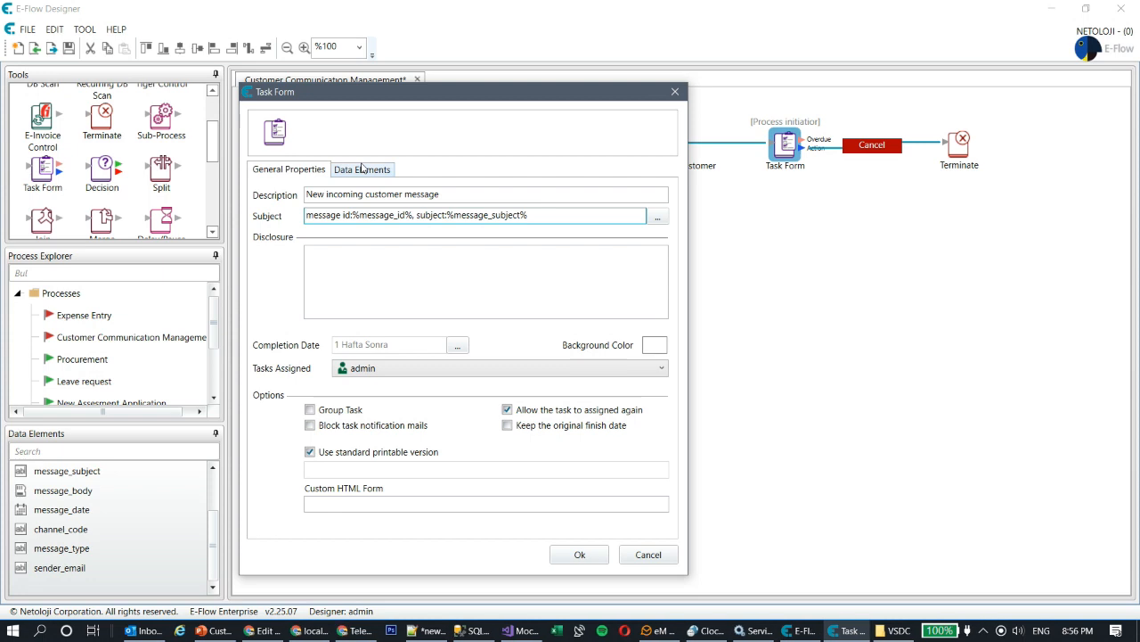
{"action": "left_click", "coordinate": [581, 555]}
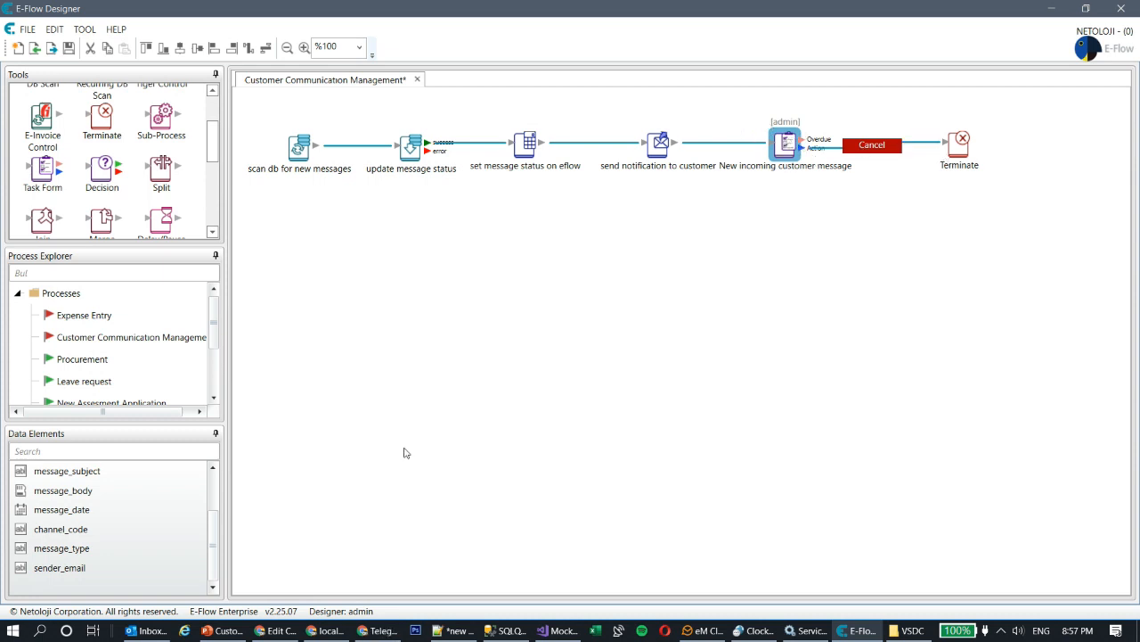
- Create a new String data element named cancel reason
{"action": "right_click", "coordinate": [47, 586]}
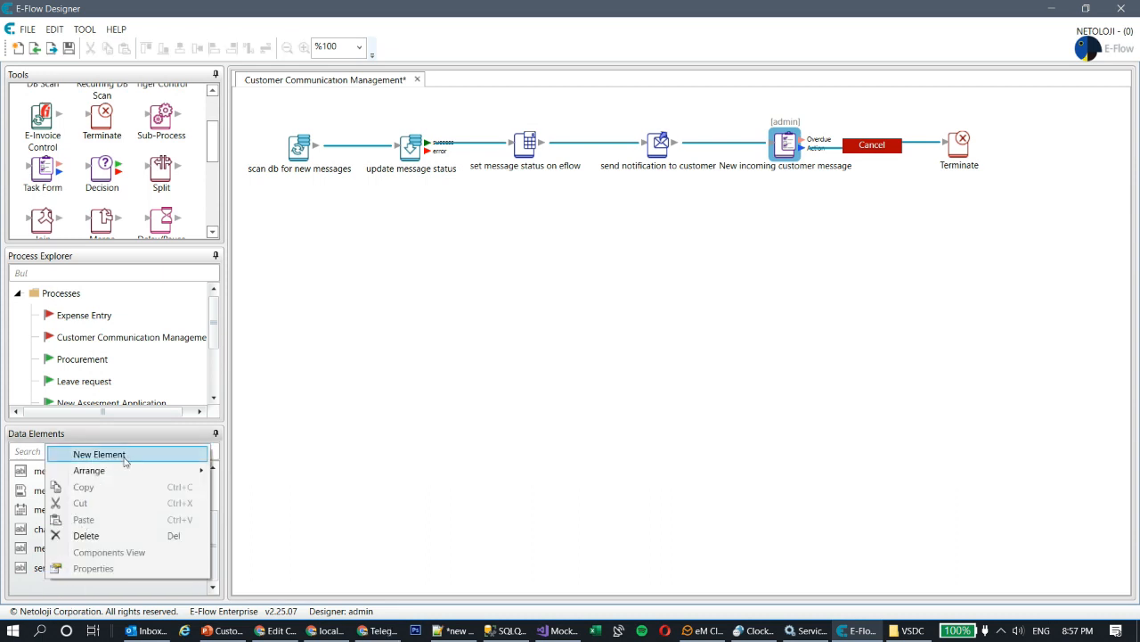
{"action": "left_click", "coordinate": [71, 453]}
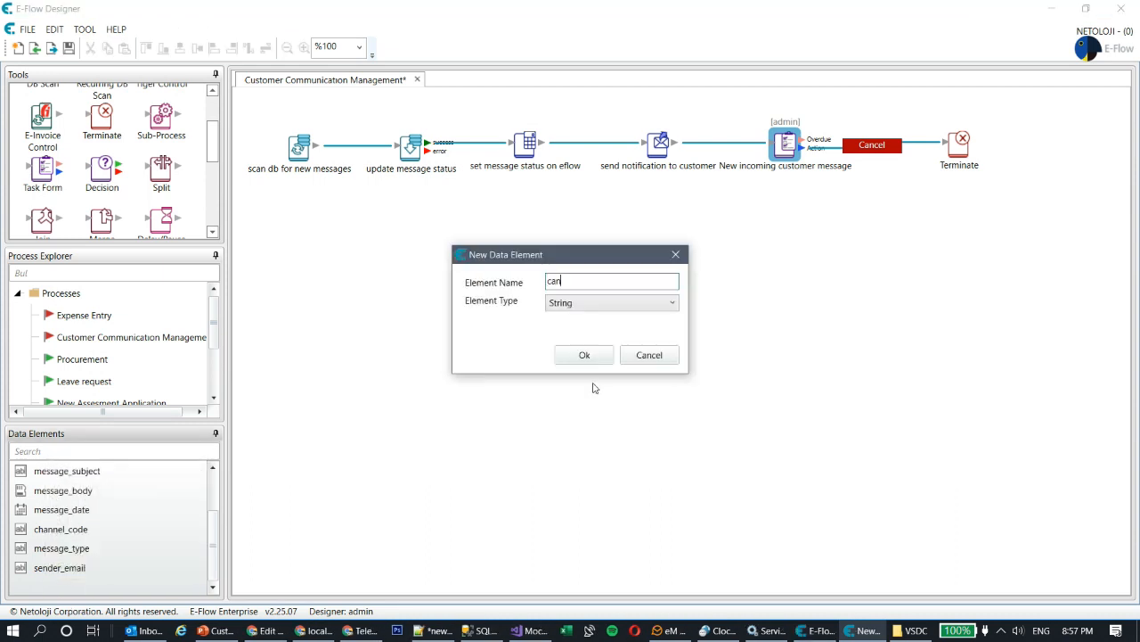
{"action": "type", "text": "cancel reason"}
{"action": "key", "text": "Tab"}
{"action": "left_click", "coordinate": [633, 304]}
{"action": "scroll", "coordinate": [633, 308], "scroll_direction": "up", "scroll_amount": 1}
{"action": "left_click", "coordinate": [633, 313]}
{"action": "left_click", "coordinate": [599, 357]}
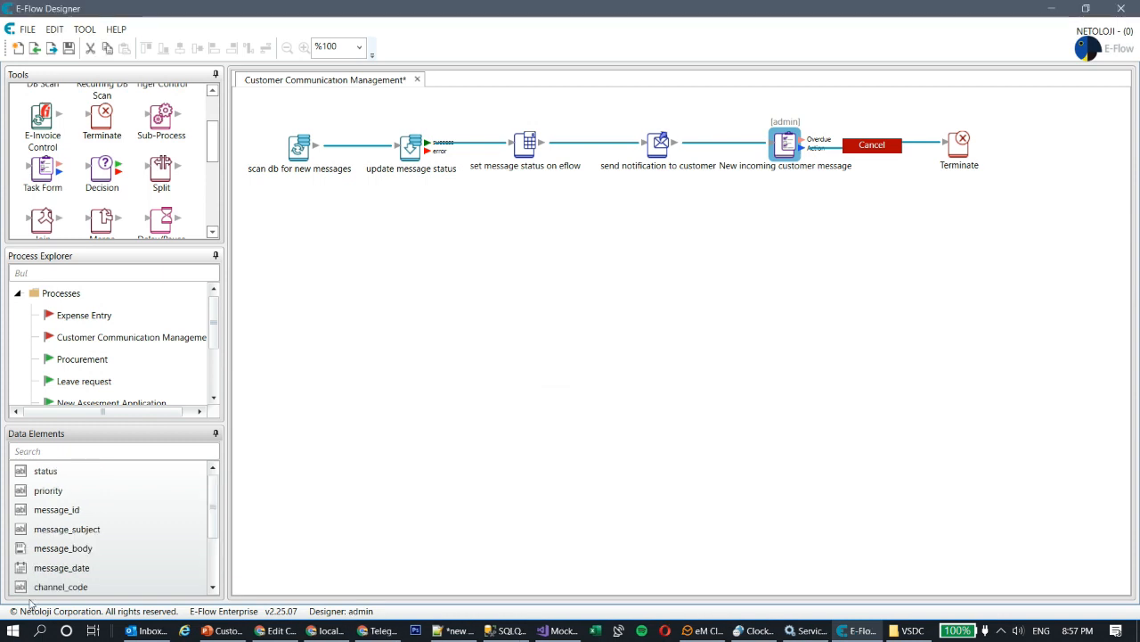
- Change the cancel_reason element's format length from 50 to 150
{"action": "double_click", "coordinate": [60, 567]}
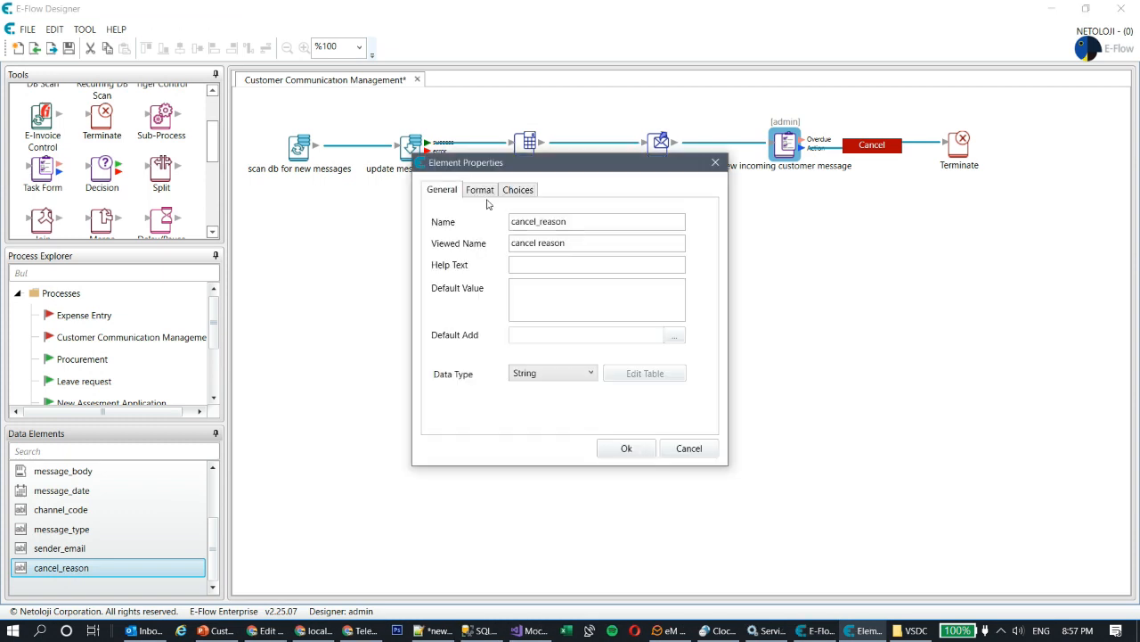
{"action": "left_click", "coordinate": [480, 189]}
{"action": "double_click", "coordinate": [602, 263]}
{"action": "type", "text": "150"}
{"action": "left_click", "coordinate": [621, 447]}
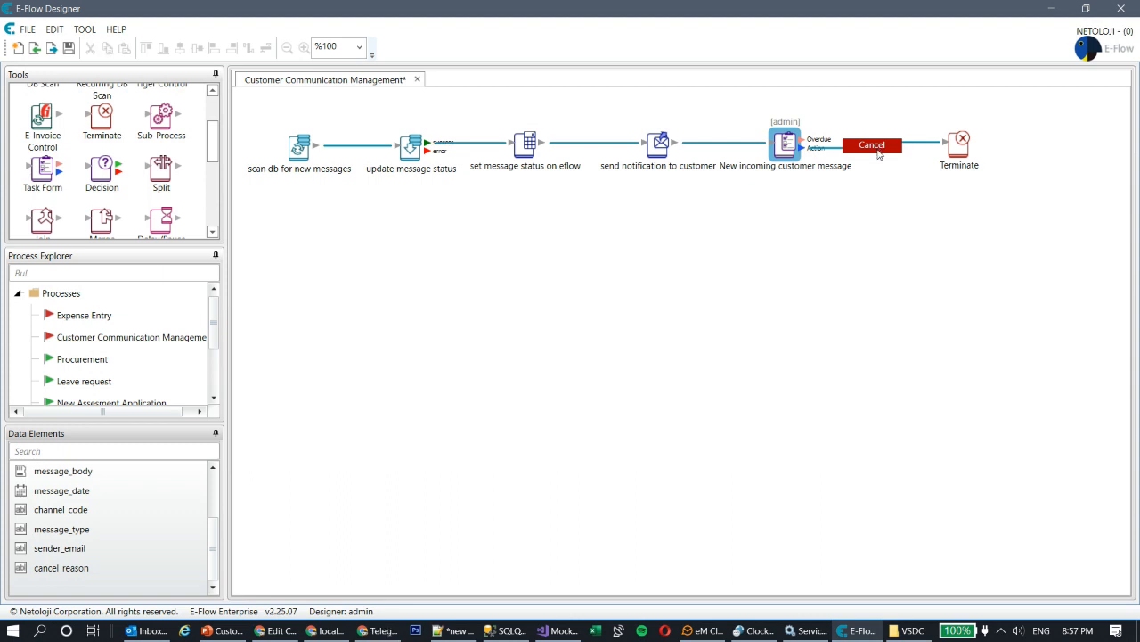
- Show the cancel_reason field on the New incoming customer message task form
{"action": "double_click", "coordinate": [872, 146]}
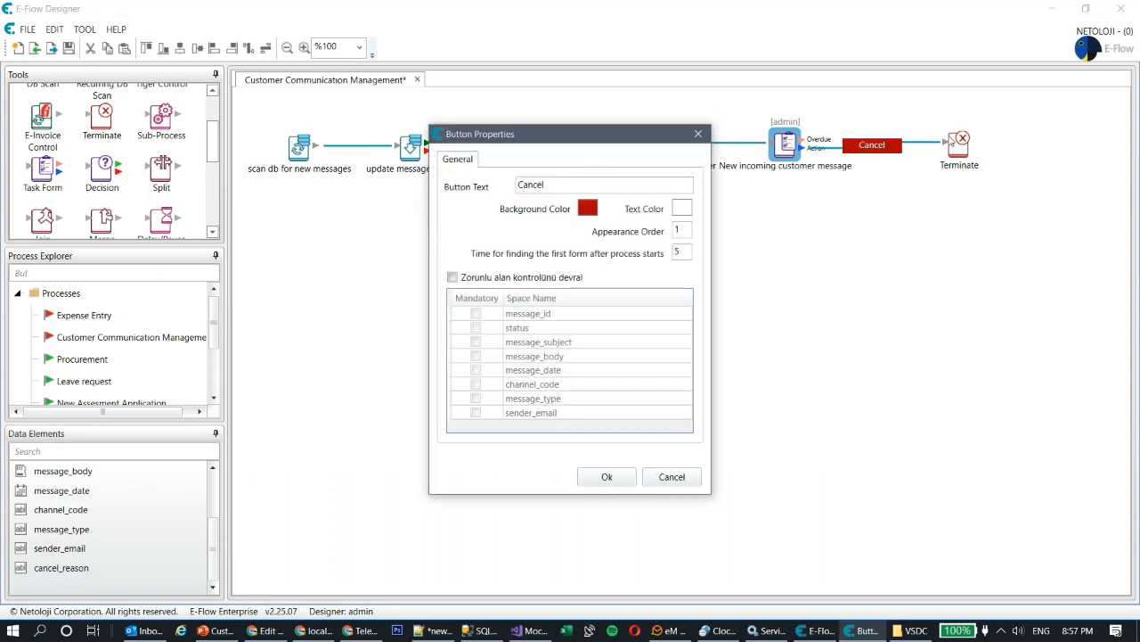
{"action": "left_click", "coordinate": [453, 277]}
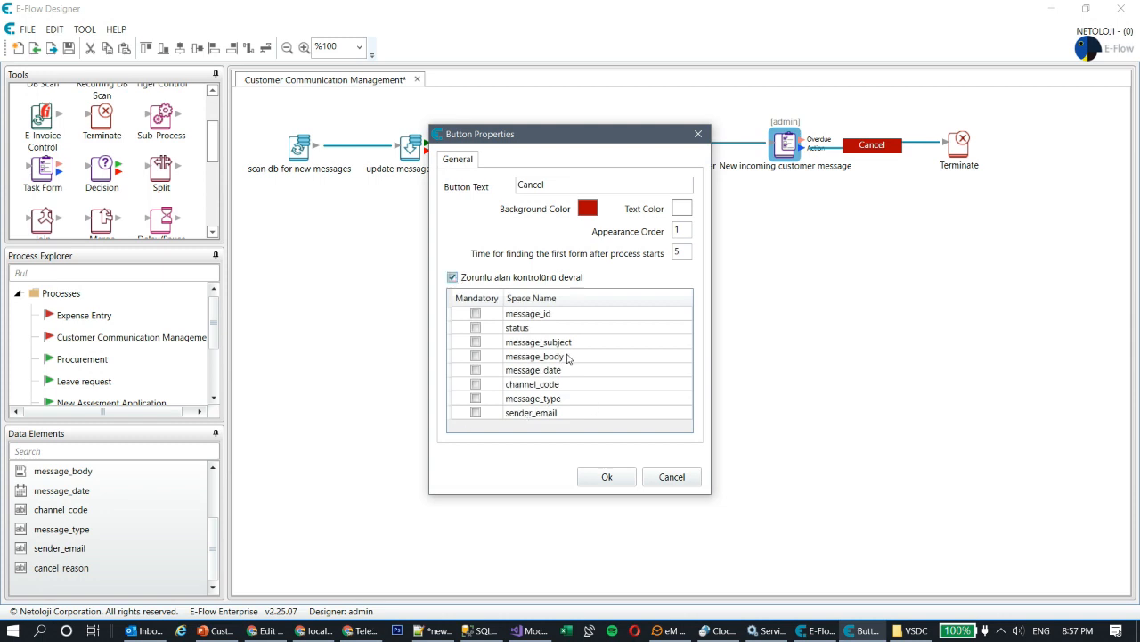
{"action": "left_click", "coordinate": [672, 477]}
{"action": "double_click", "coordinate": [784, 145]}
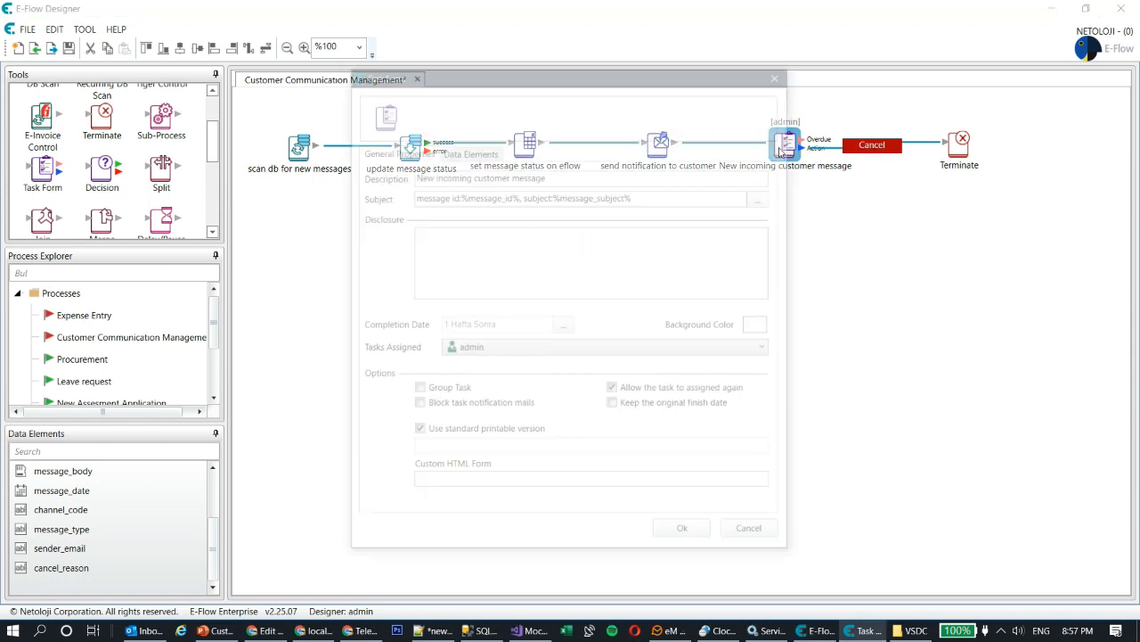
{"action": "left_click", "coordinate": [468, 150]}
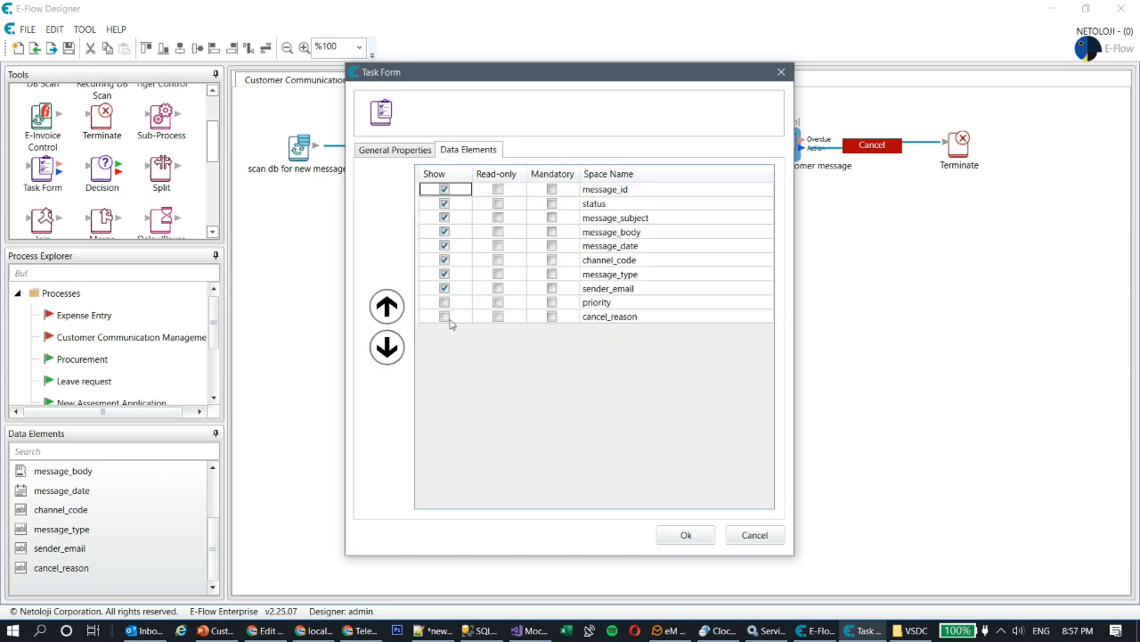
{"action": "left_click", "coordinate": [445, 317]}
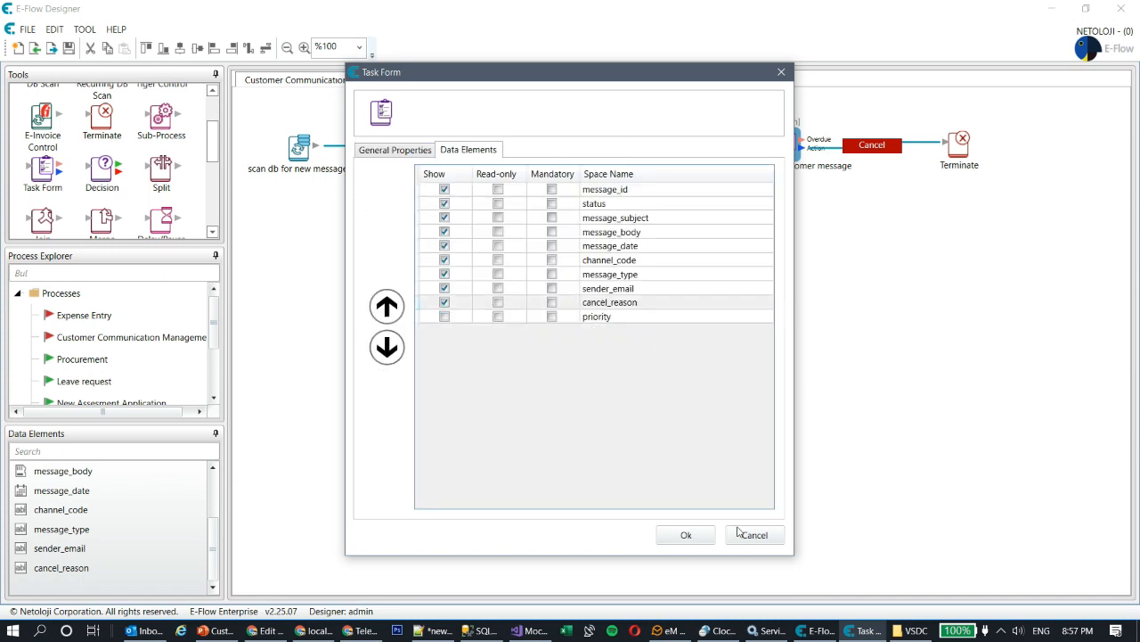
{"action": "left_click", "coordinate": [686, 534]}
- Make cancel_reason a mandatory field for the Cancel action and save the process
{"action": "double_click", "coordinate": [873, 146]}
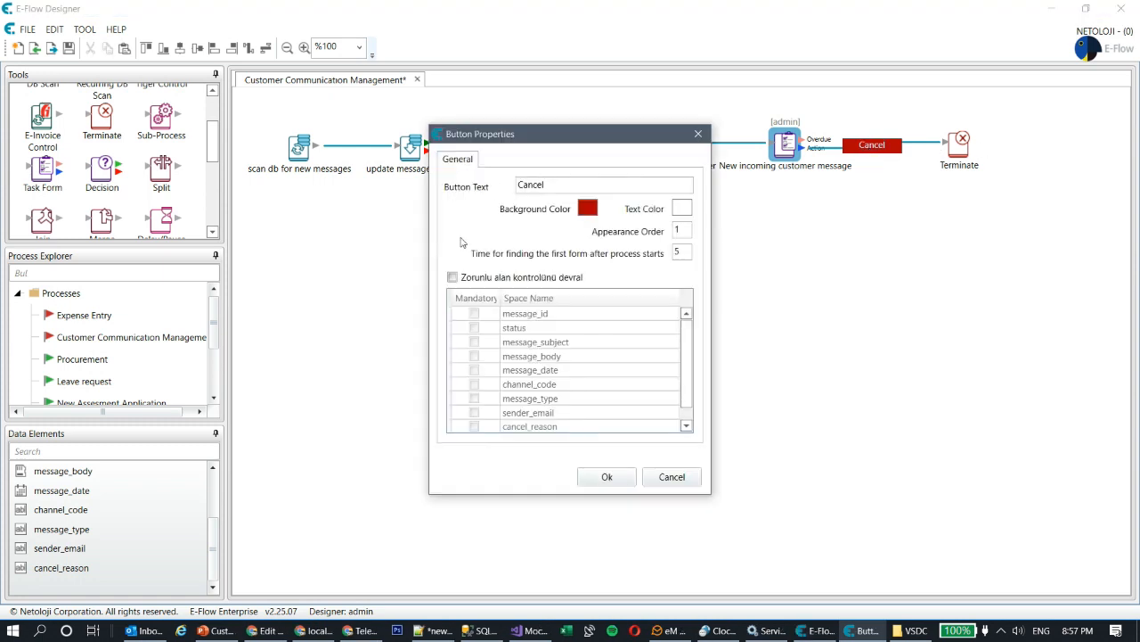
{"action": "left_click", "coordinate": [451, 277]}
{"action": "scroll", "coordinate": [575, 375], "scroll_direction": "down", "scroll_amount": 1}
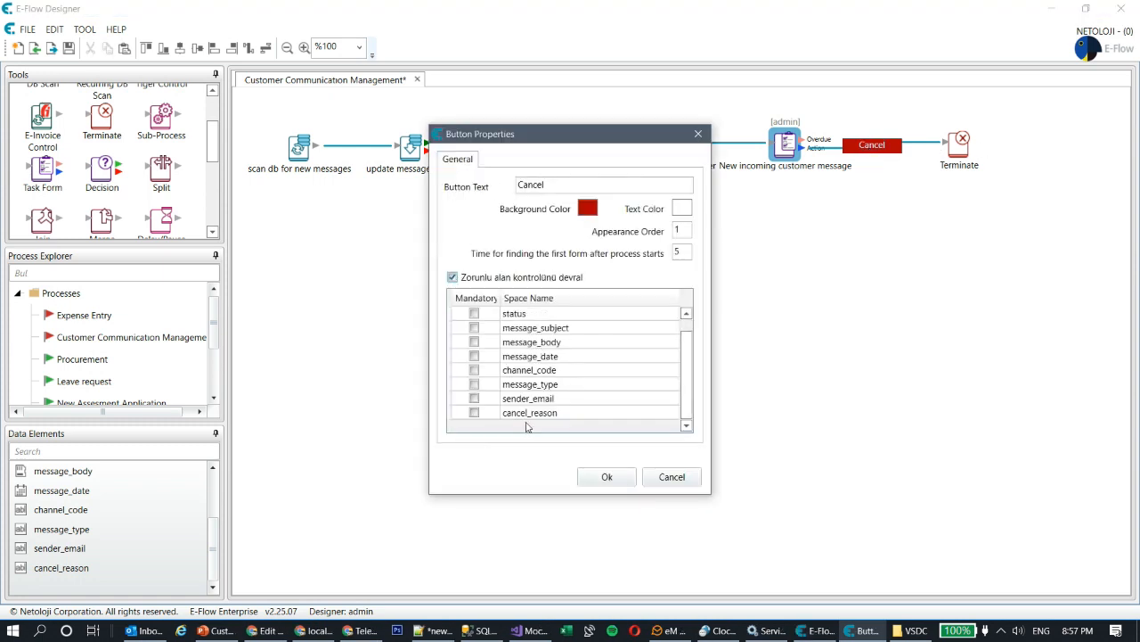
{"action": "left_click", "coordinate": [474, 414]}
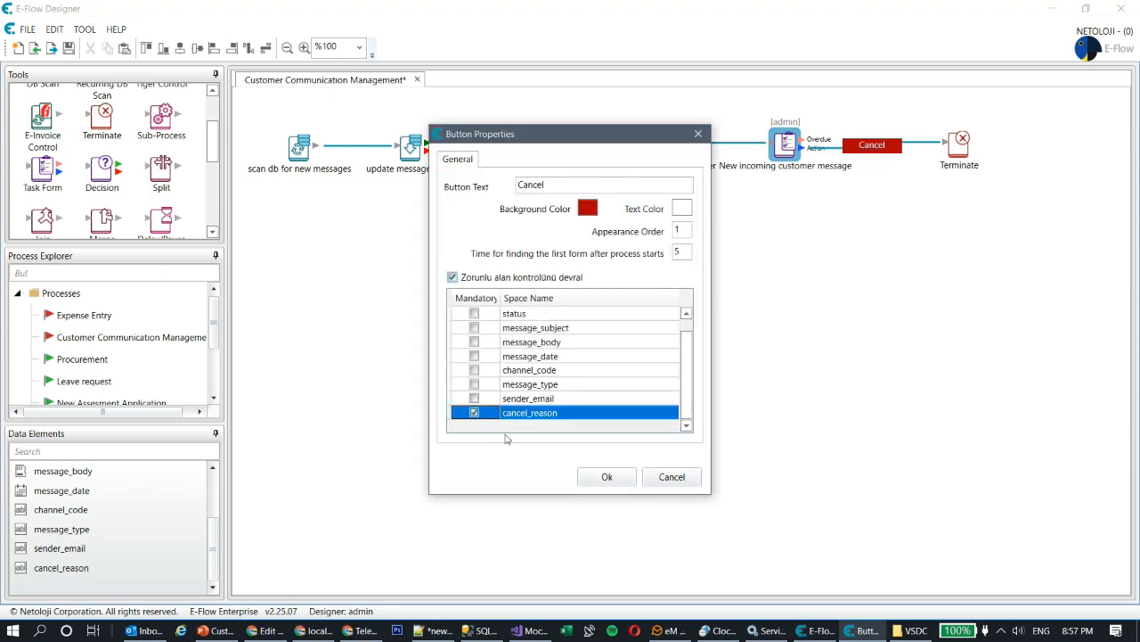
{"action": "left_click", "coordinate": [611, 479]}
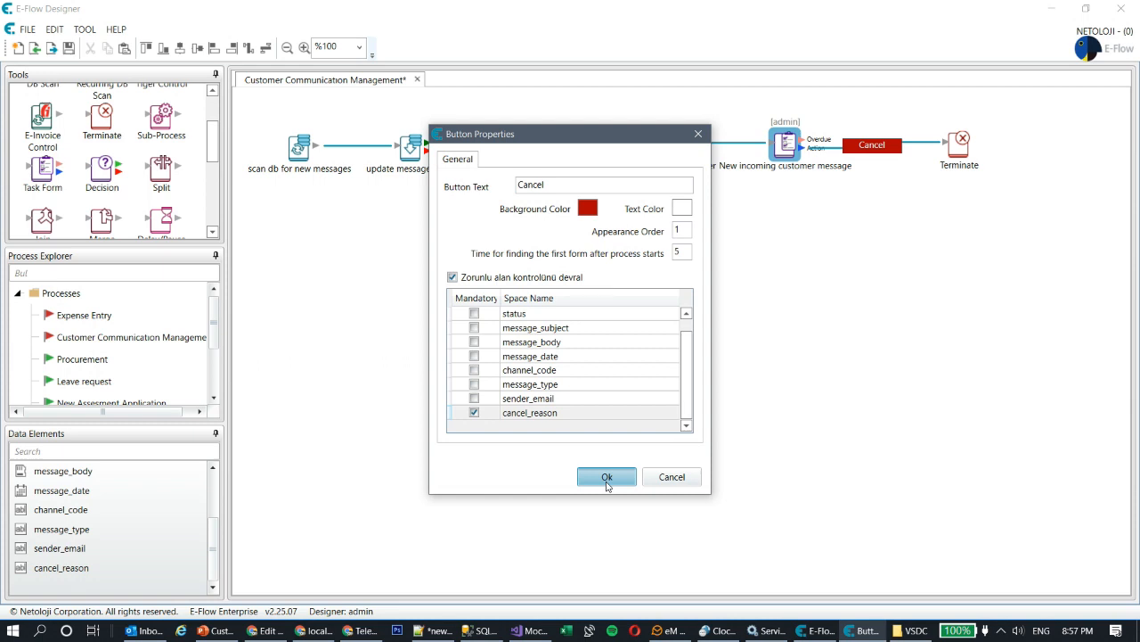
{"action": "left_click", "coordinate": [606, 474]}
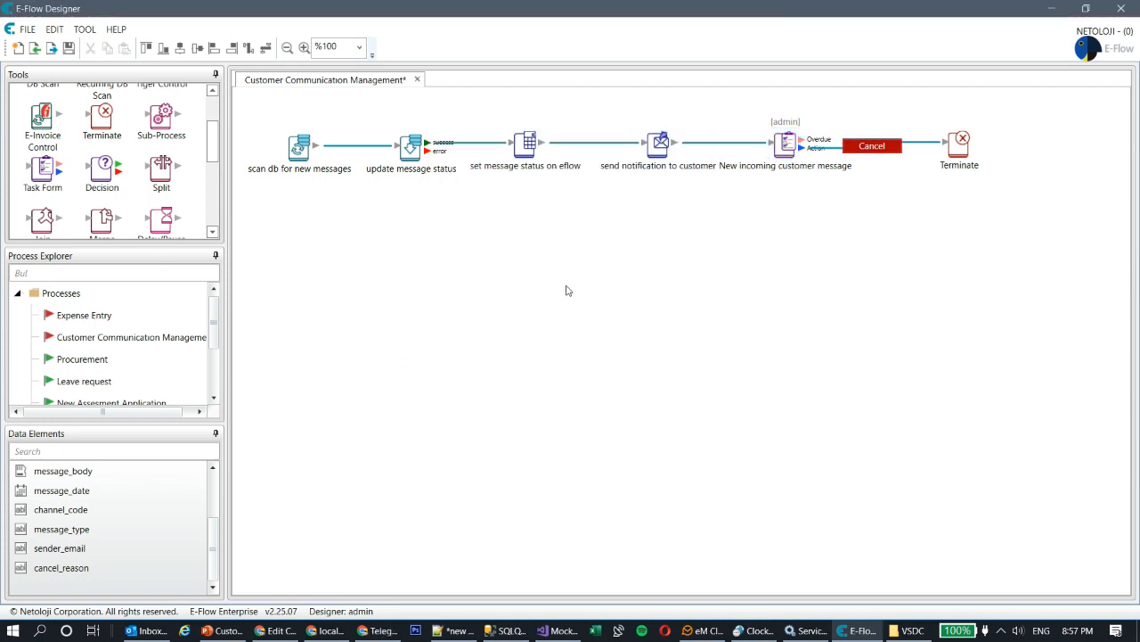
{"action": "left_click", "coordinate": [71, 49]}
- Activate the Customer Communication Management process and bring the E-Flow web portal back up
{"action": "right_click", "coordinate": [83, 343]}
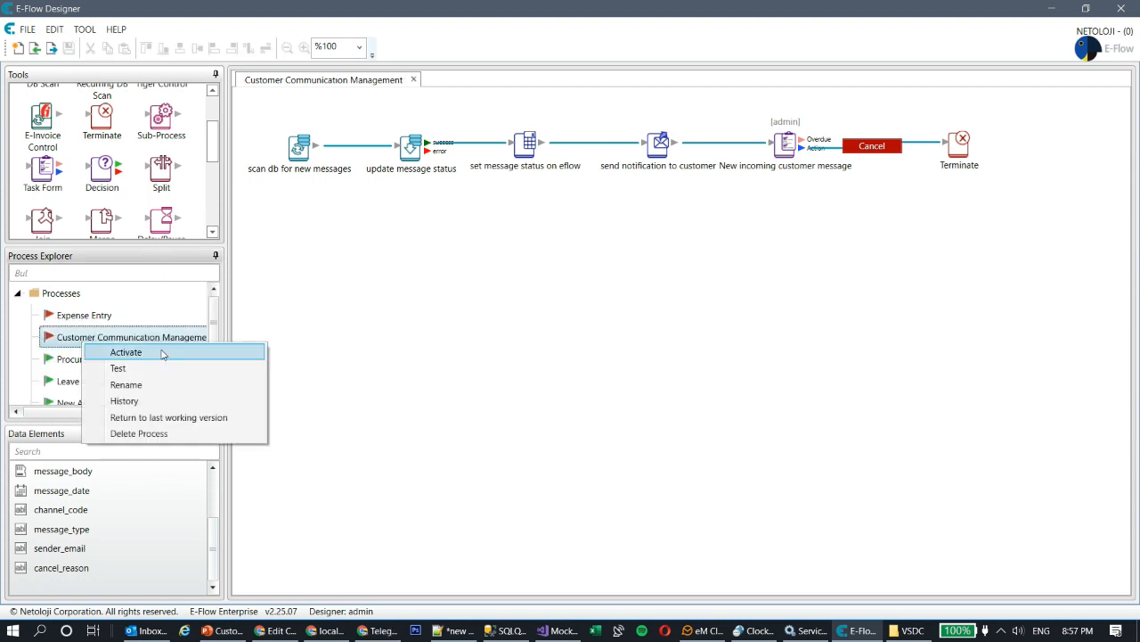
{"action": "left_click", "coordinate": [163, 353]}
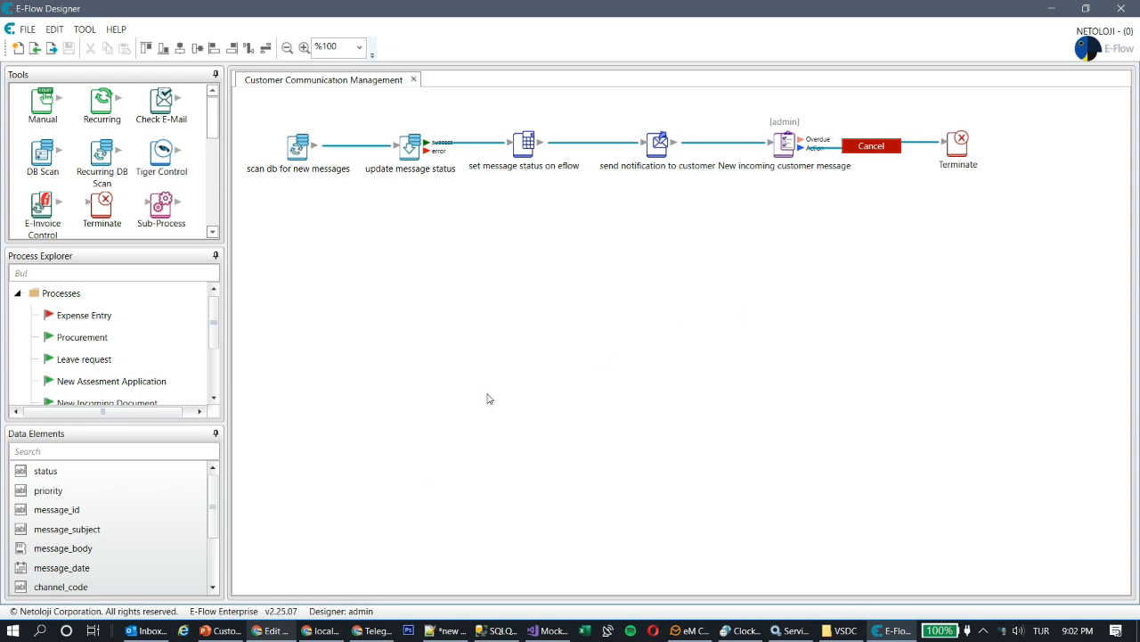
{"action": "left_click", "coordinate": [275, 634]}
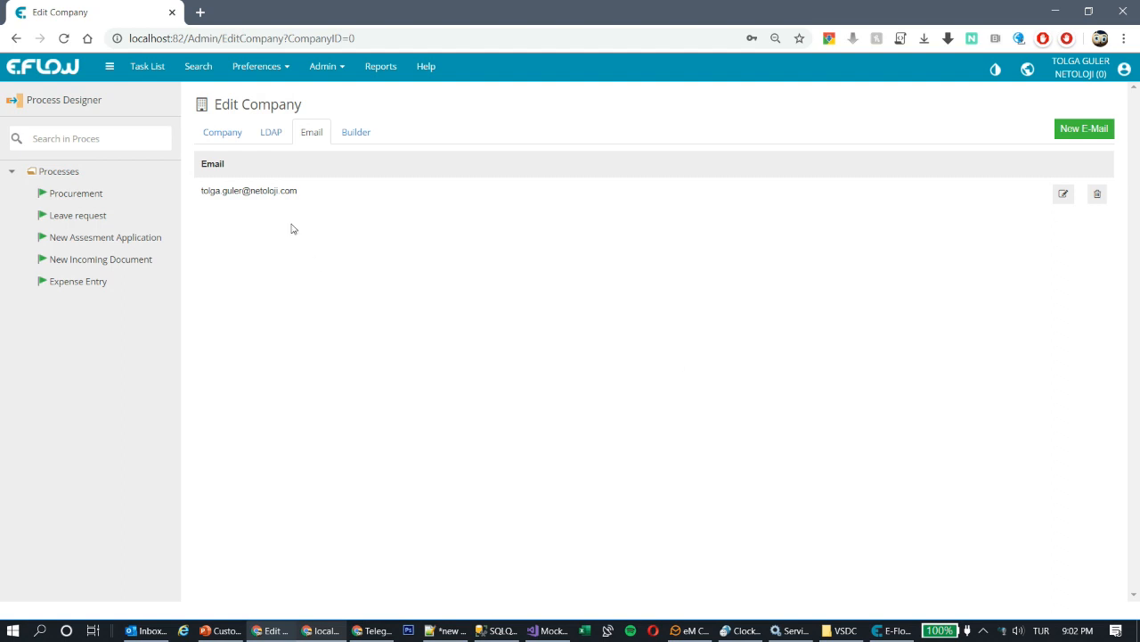
- Run the New incoming customer message task, try cancelling without a reason, then check the inbox
{"action": "left_click", "coordinate": [144, 67]}
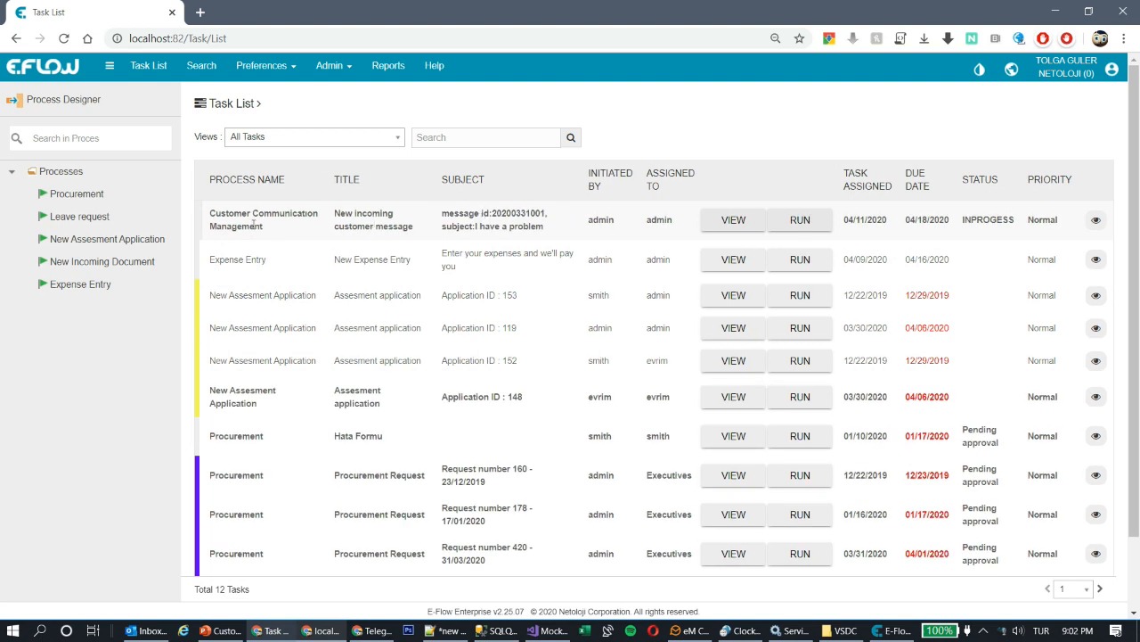
{"action": "left_click", "coordinate": [817, 223]}
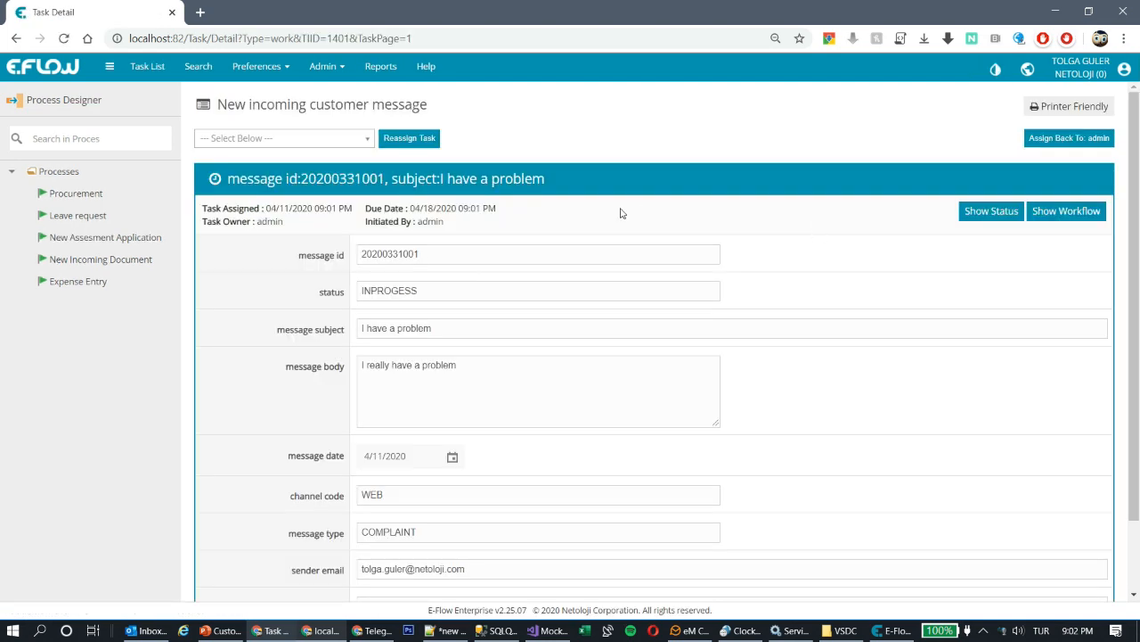
{"action": "scroll", "coordinate": [440, 242], "scroll_direction": "down", "scroll_amount": 2}
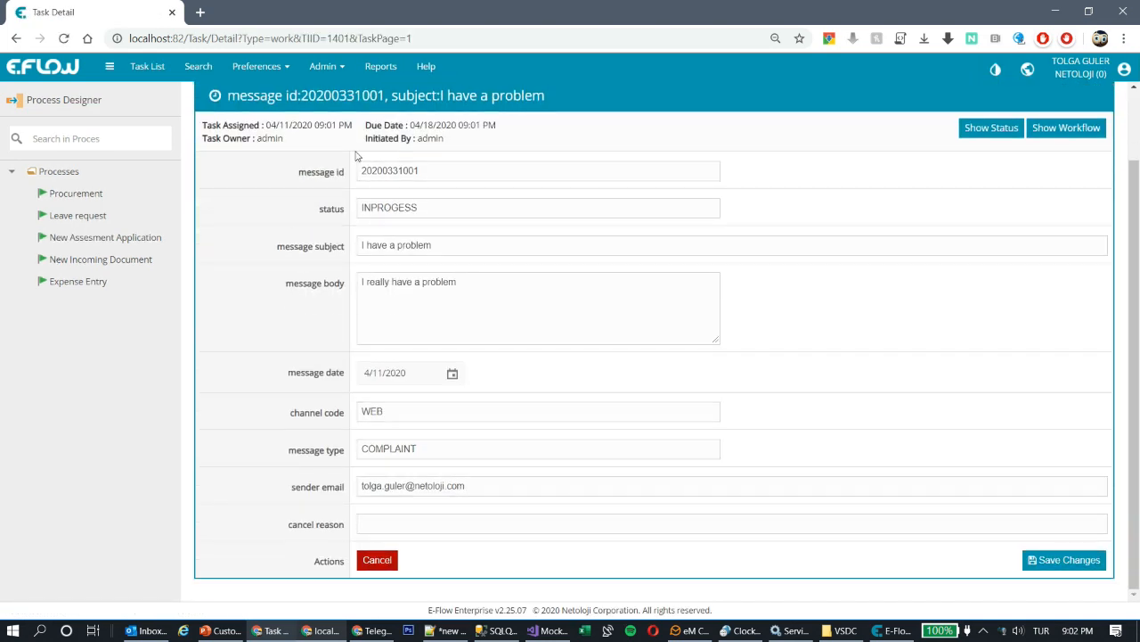
{"action": "left_click", "coordinate": [377, 560]}
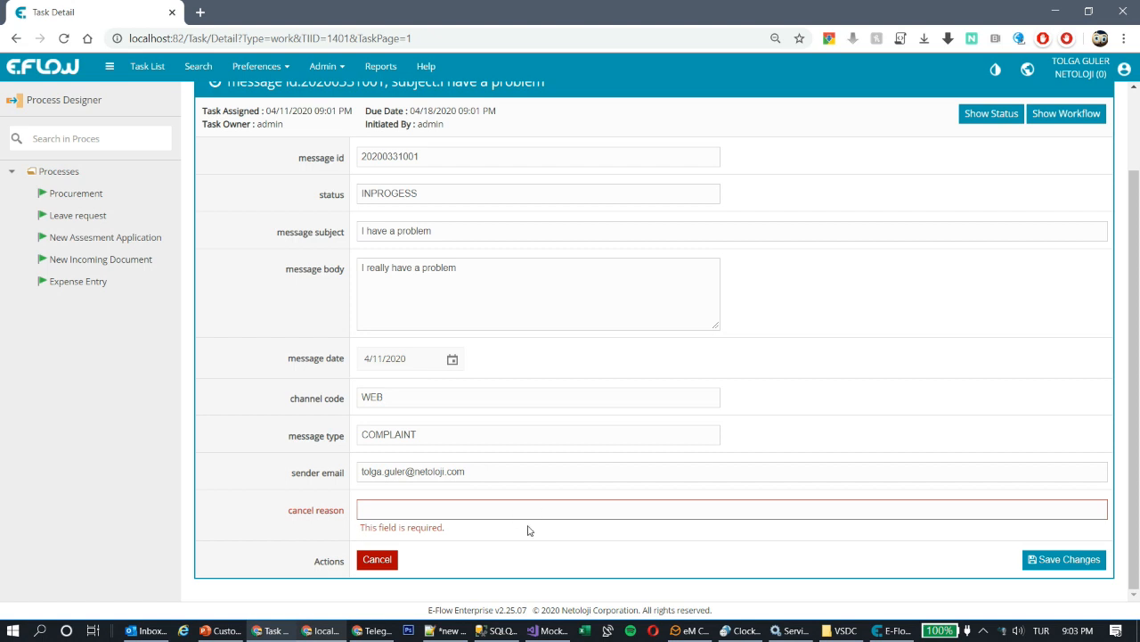
{"action": "scroll", "coordinate": [721, 455], "scroll_direction": "up", "scroll_amount": 2}
{"action": "scroll", "coordinate": [730, 449], "scroll_direction": "down", "scroll_amount": 1}
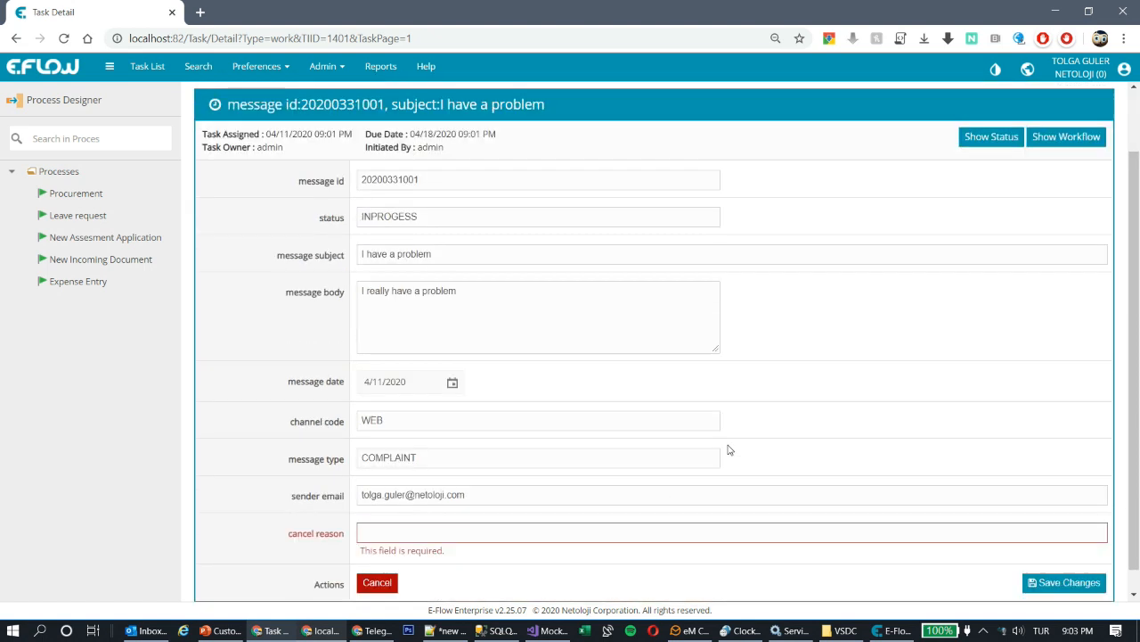
{"action": "scroll", "coordinate": [729, 449], "scroll_direction": "up", "scroll_amount": 1}
{"action": "scroll", "coordinate": [731, 441], "scroll_direction": "up", "scroll_amount": 1}
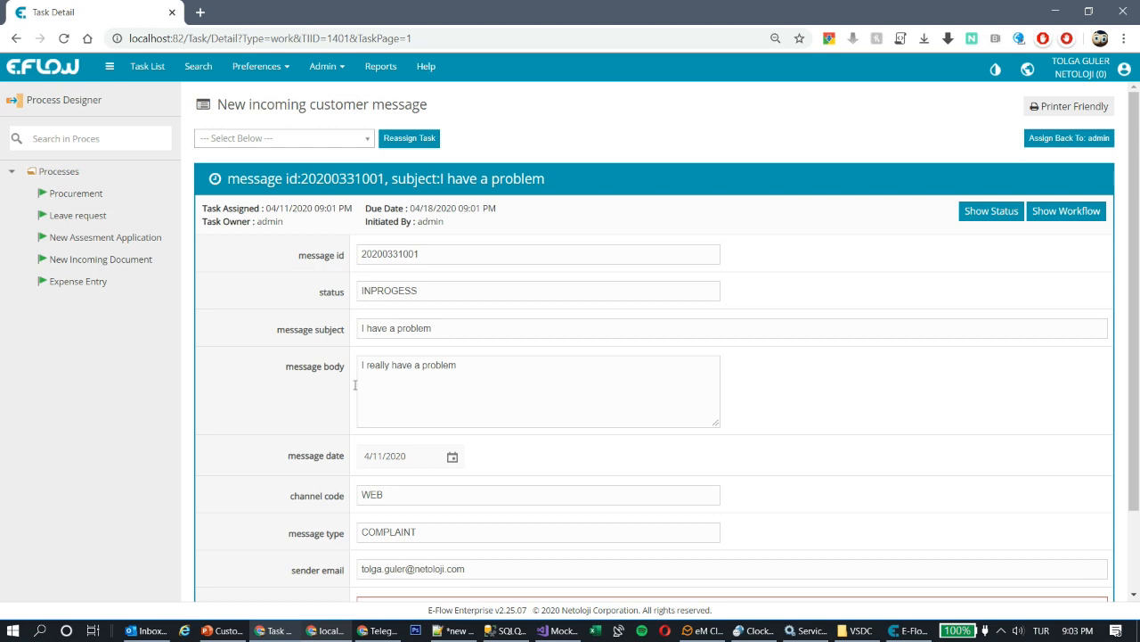
{"action": "left_click", "coordinate": [145, 629]}
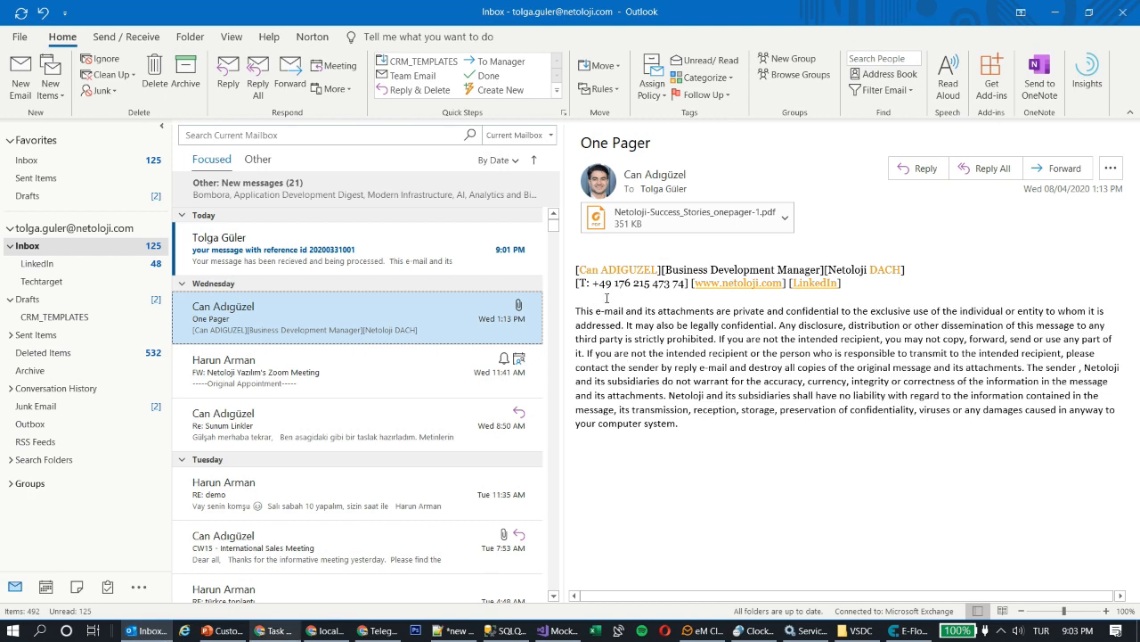
{"action": "left_click", "coordinate": [230, 257]}
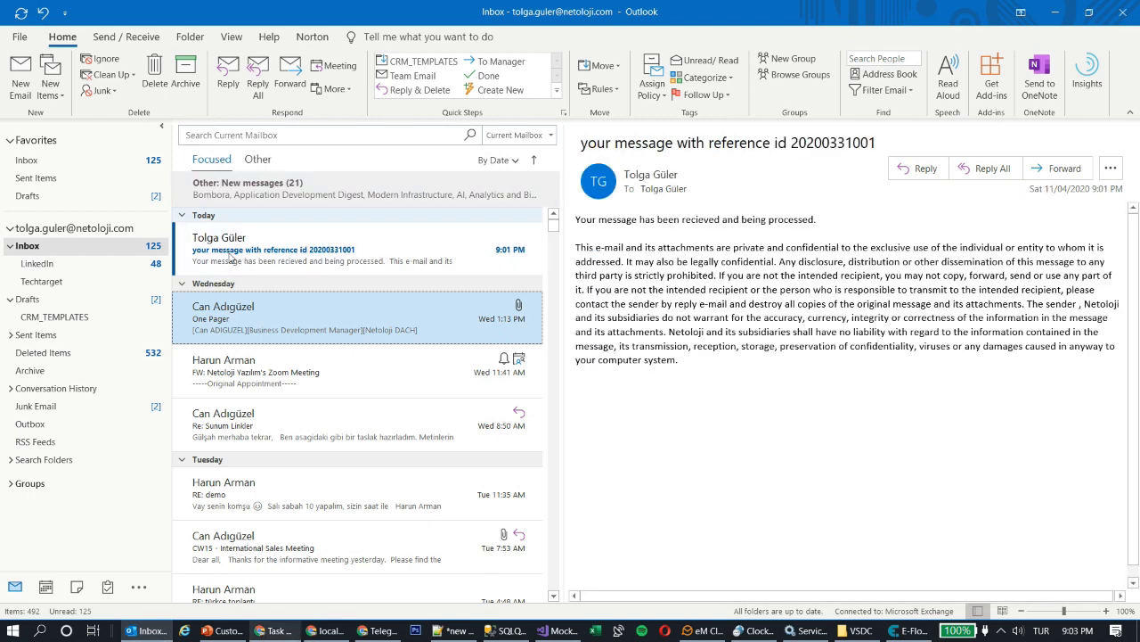
{"action": "left_click_drag", "start_coordinate": [577, 216], "coordinate": [833, 226]}
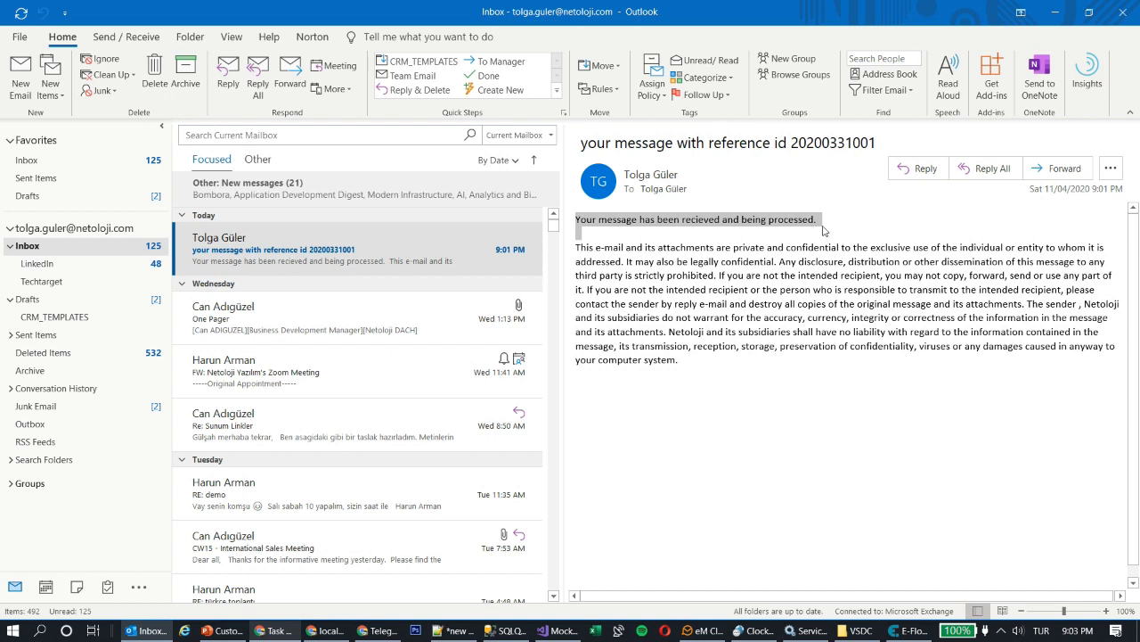
{"action": "left_click", "coordinate": [752, 235]}
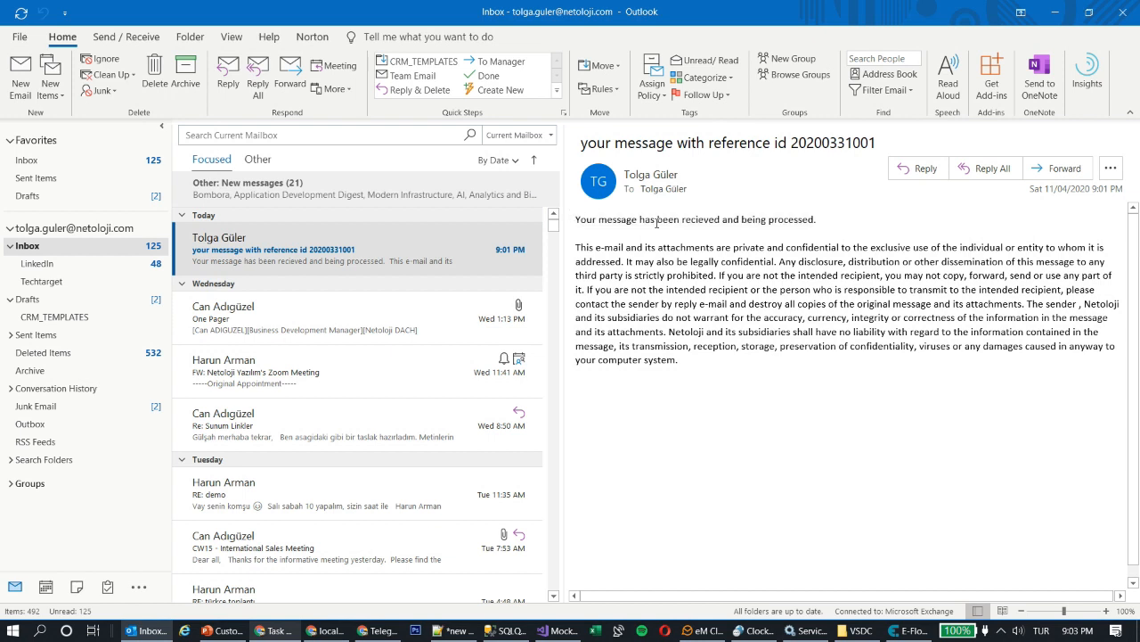
{"action": "left_click", "coordinate": [288, 635]}
{"action": "scroll", "coordinate": [678, 299], "scroll_direction": "down", "scroll_amount": 2}
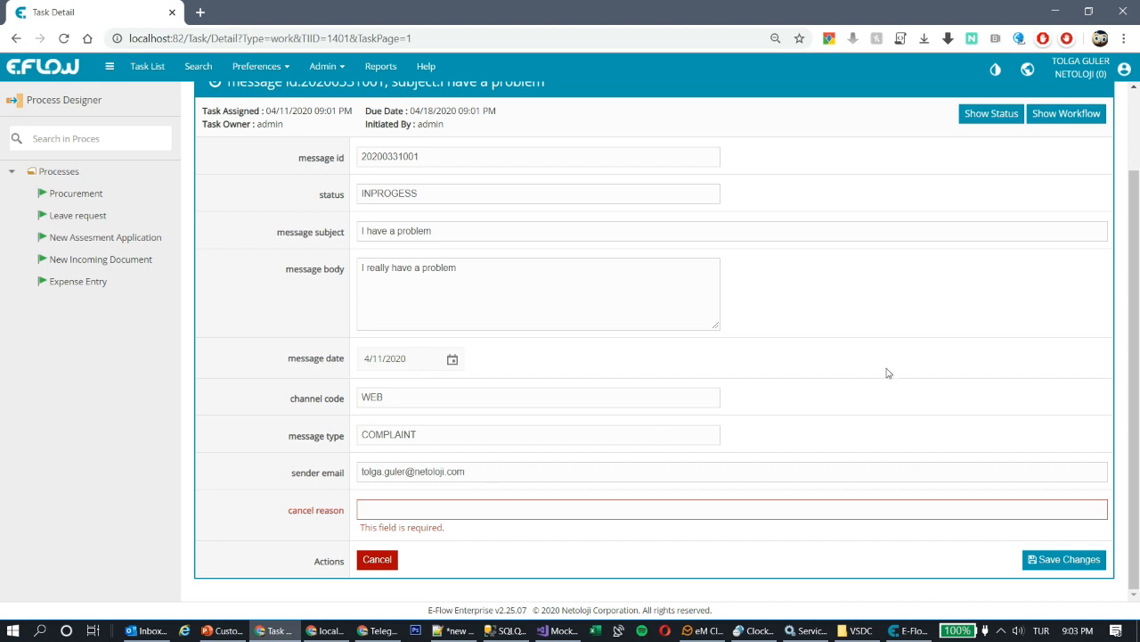
{"action": "left_click", "coordinate": [913, 630]}
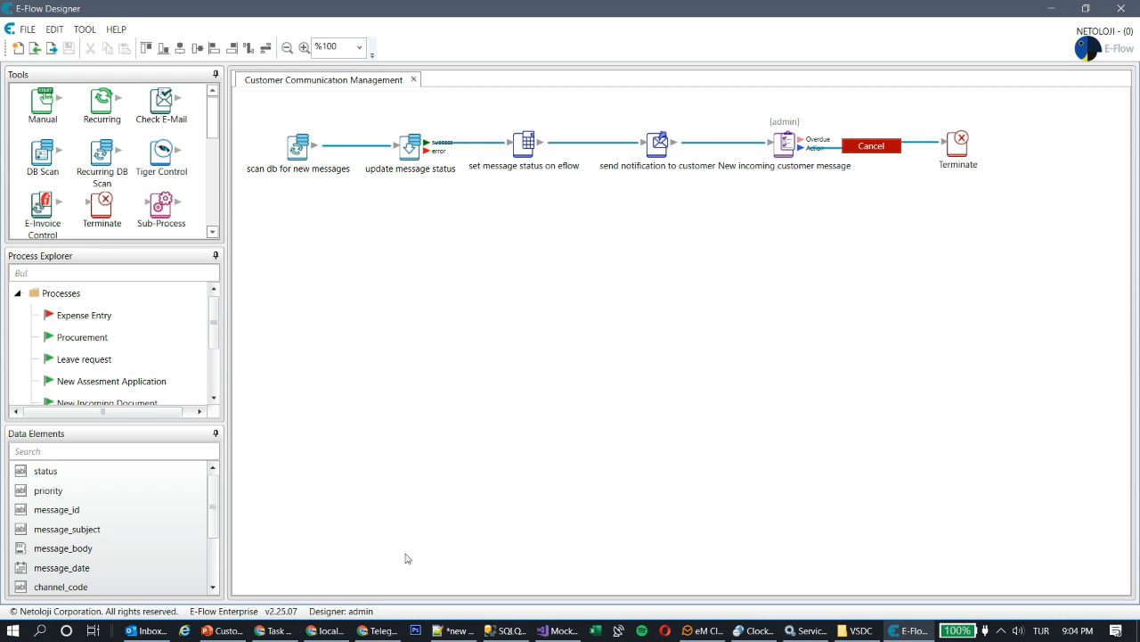
{"action": "left_click", "coordinate": [272, 630]}
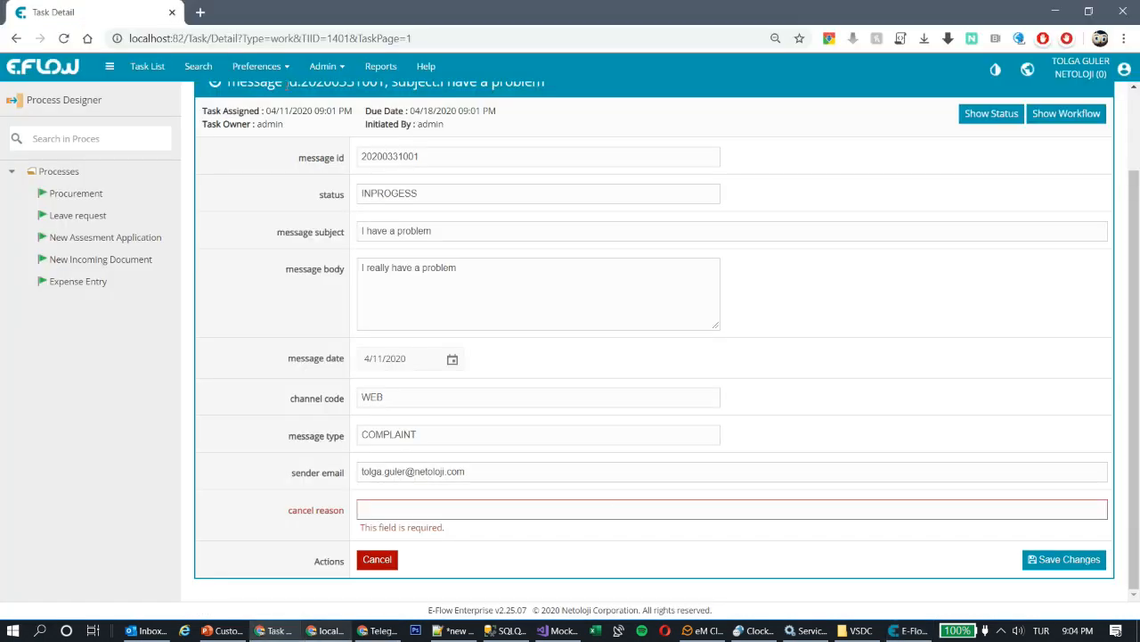
{"action": "left_click", "coordinate": [323, 69]}
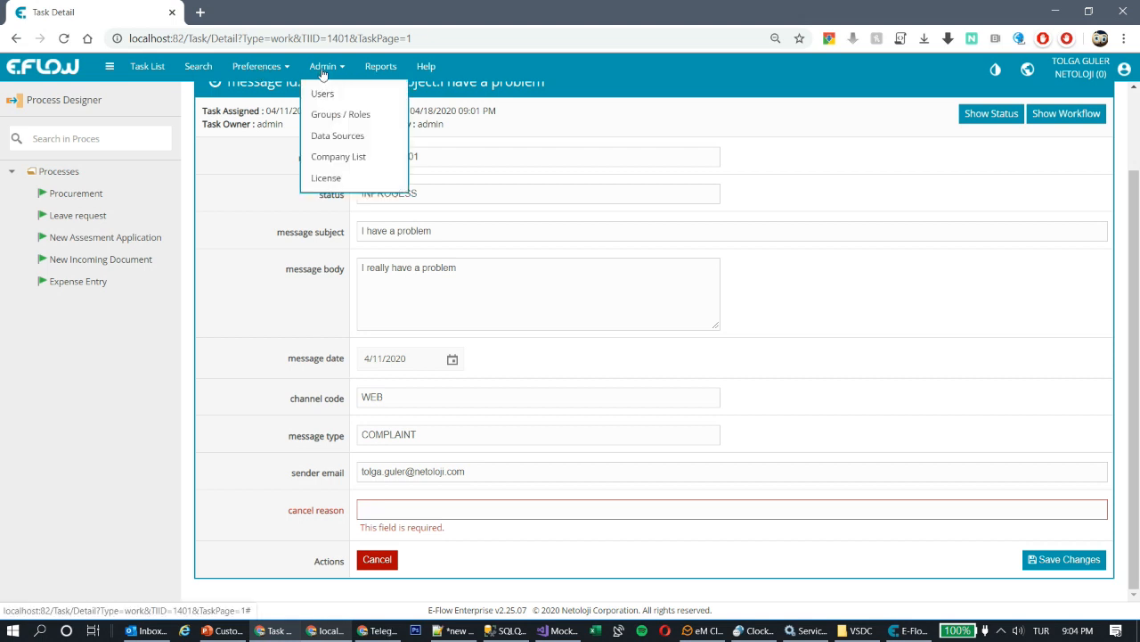
- Create a new group named COMPLAINTS GROUP under Groups / Roles
{"action": "left_click", "coordinate": [346, 121]}
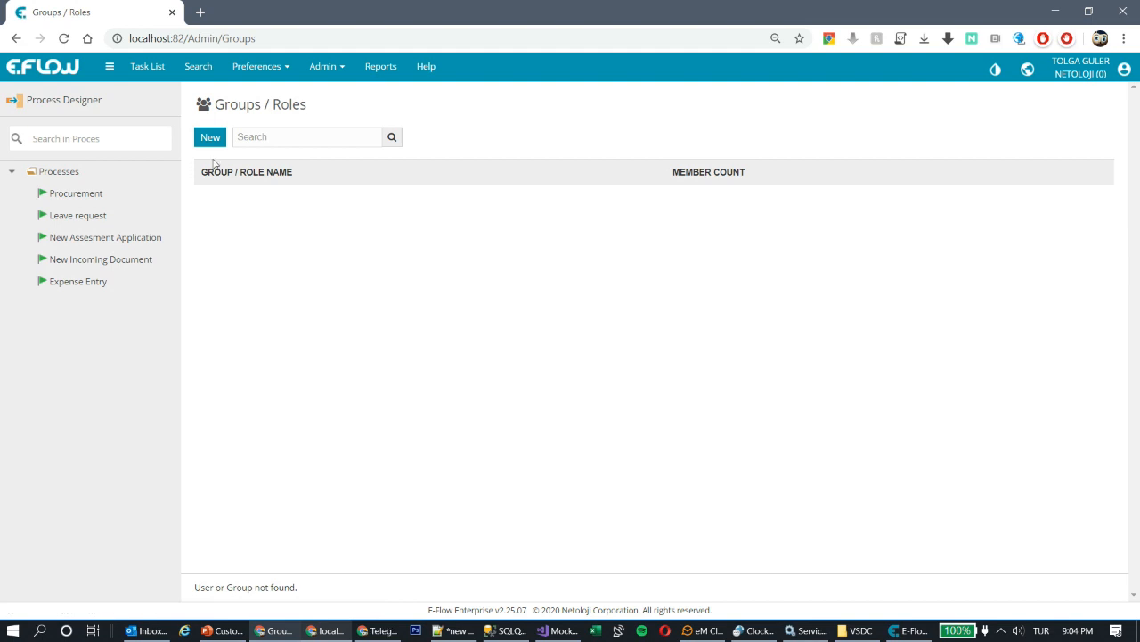
{"action": "left_click", "coordinate": [215, 140]}
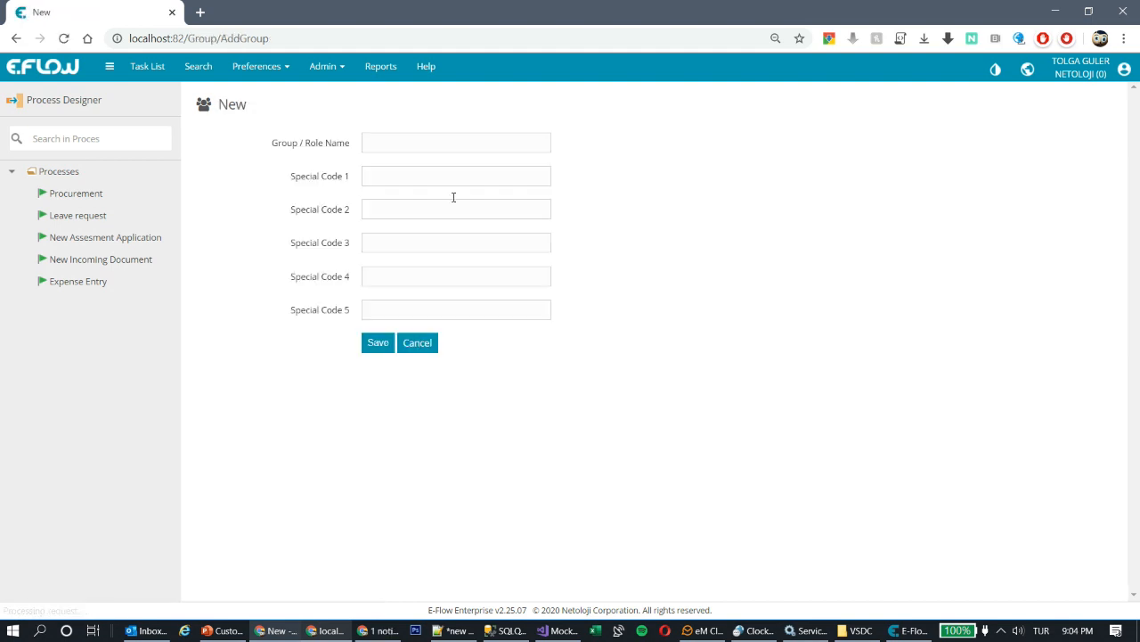
{"action": "left_click", "coordinate": [428, 147]}
{"action": "left_click", "coordinate": [428, 170]}
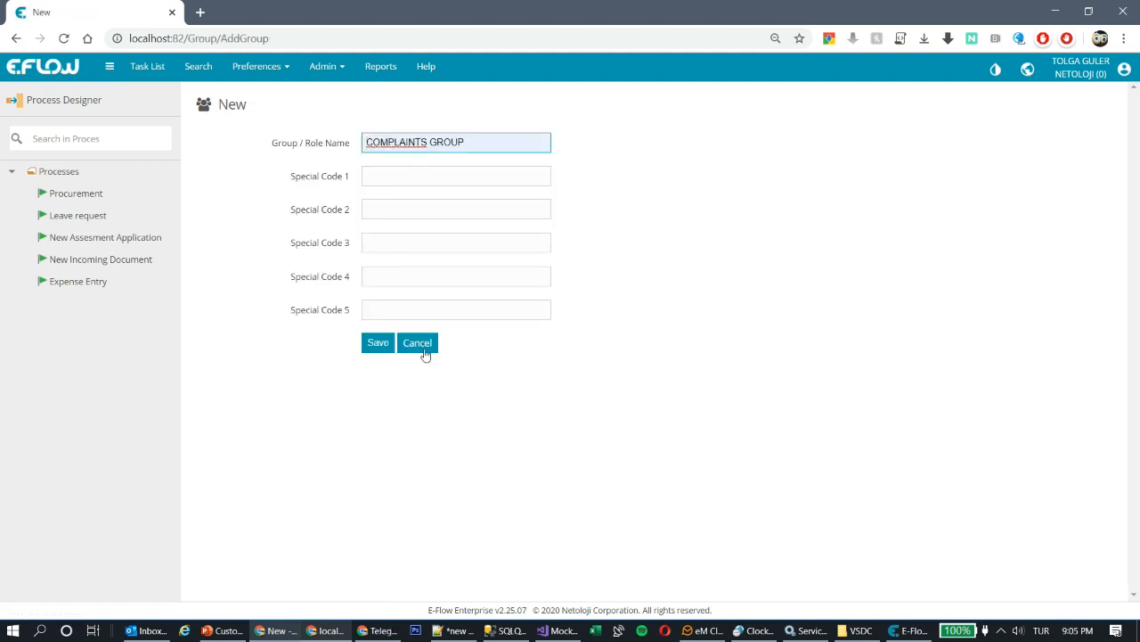
{"action": "left_click", "coordinate": [377, 346]}
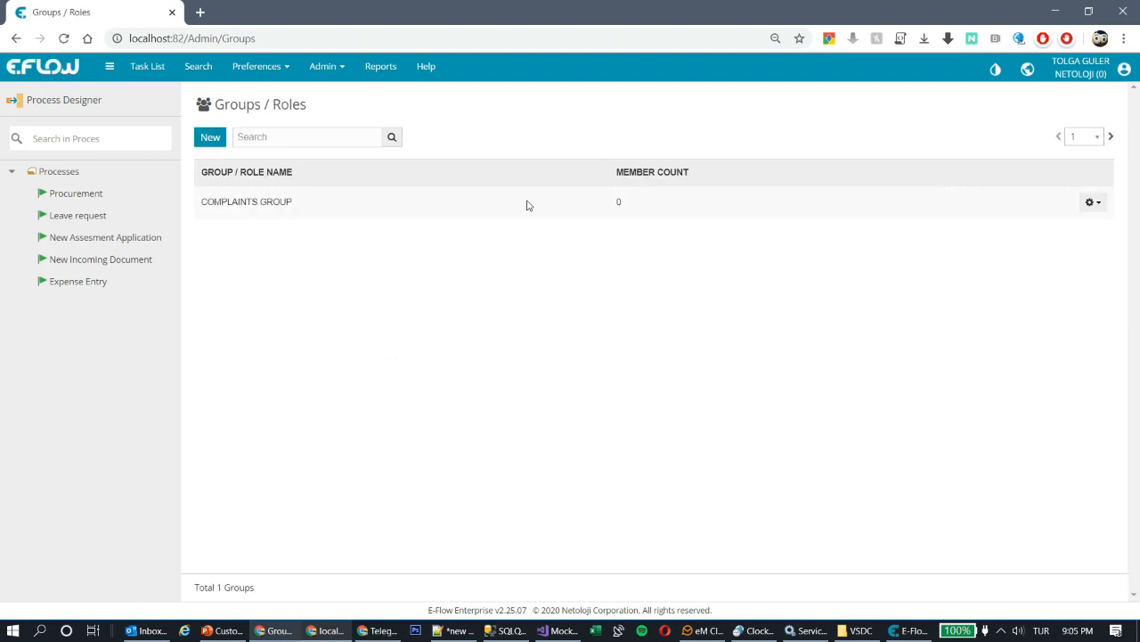
- Create two more groups, SUPPORT and INFO GROUP
{"action": "left_click", "coordinate": [211, 138]}
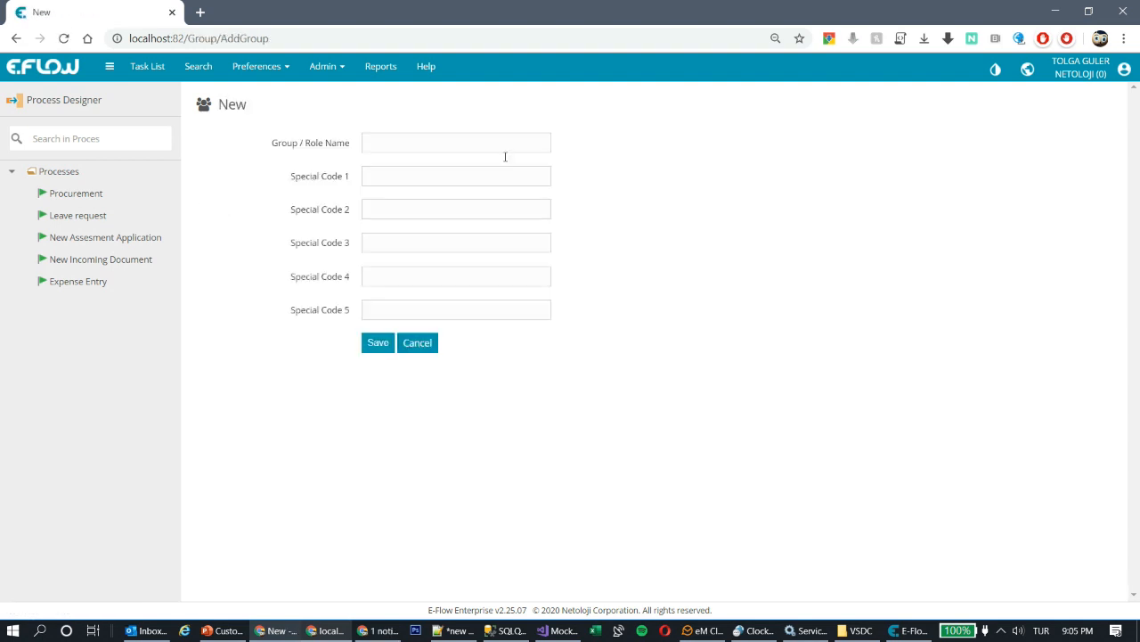
{"action": "left_click", "coordinate": [384, 135]}
{"action": "left_click", "coordinate": [401, 196]}
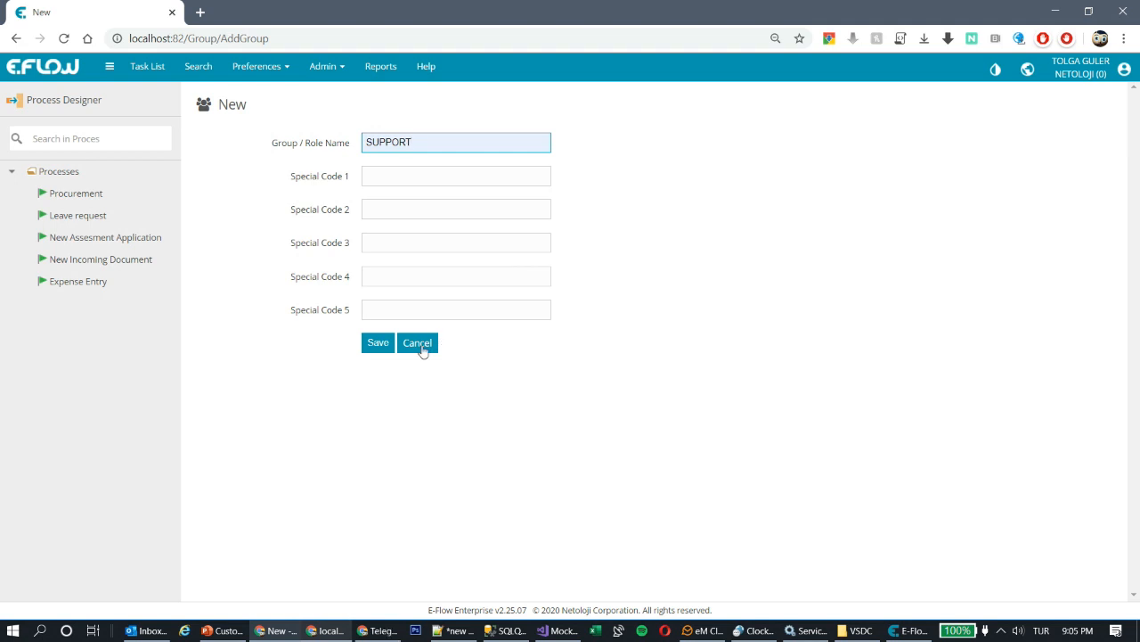
{"action": "left_click", "coordinate": [377, 346]}
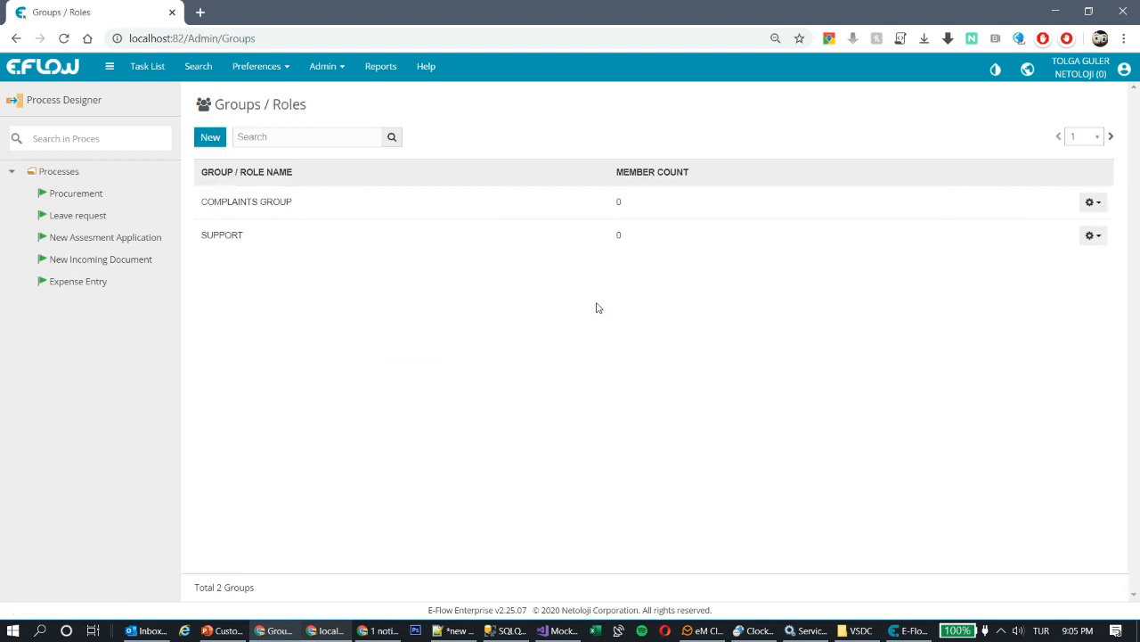
{"action": "left_click", "coordinate": [210, 137]}
{"action": "left_click", "coordinate": [409, 141]}
{"action": "left_click", "coordinate": [428, 228]}
{"action": "left_click", "coordinate": [378, 346]}
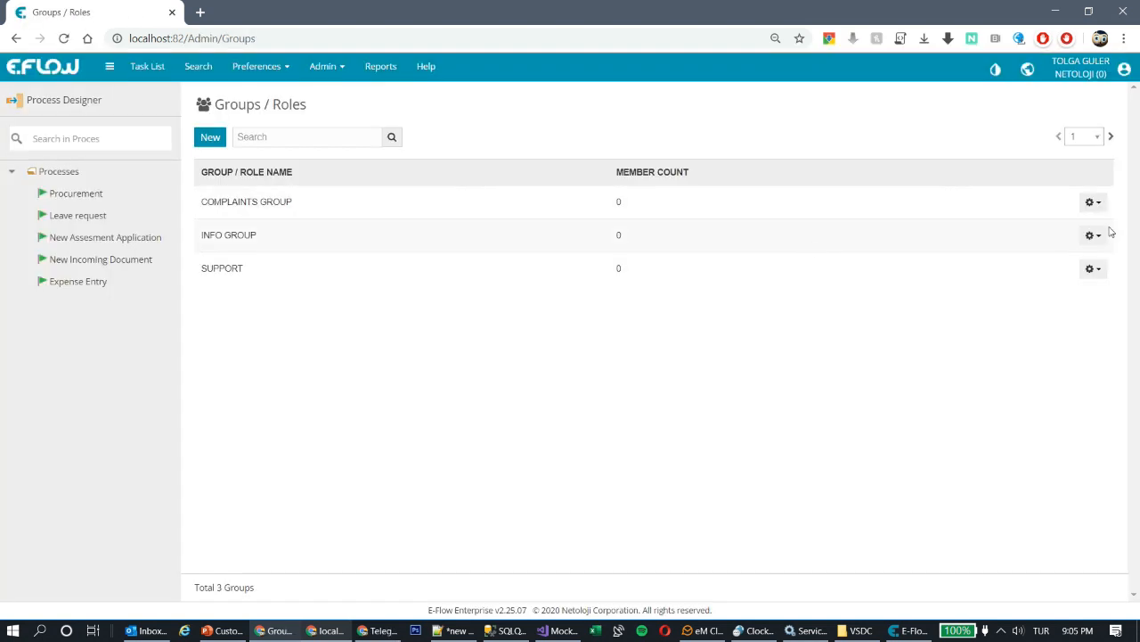
- Add the administrator and a second user as members of COMPLAINTS GROUP
{"action": "left_click", "coordinate": [1092, 203]}
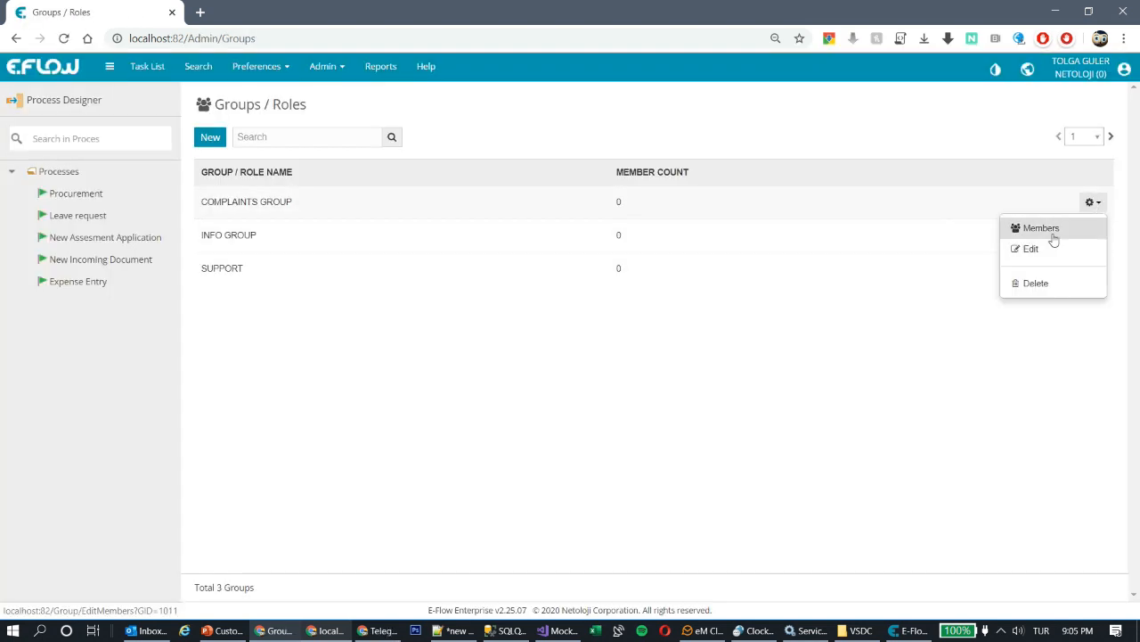
{"action": "left_click", "coordinate": [1043, 229]}
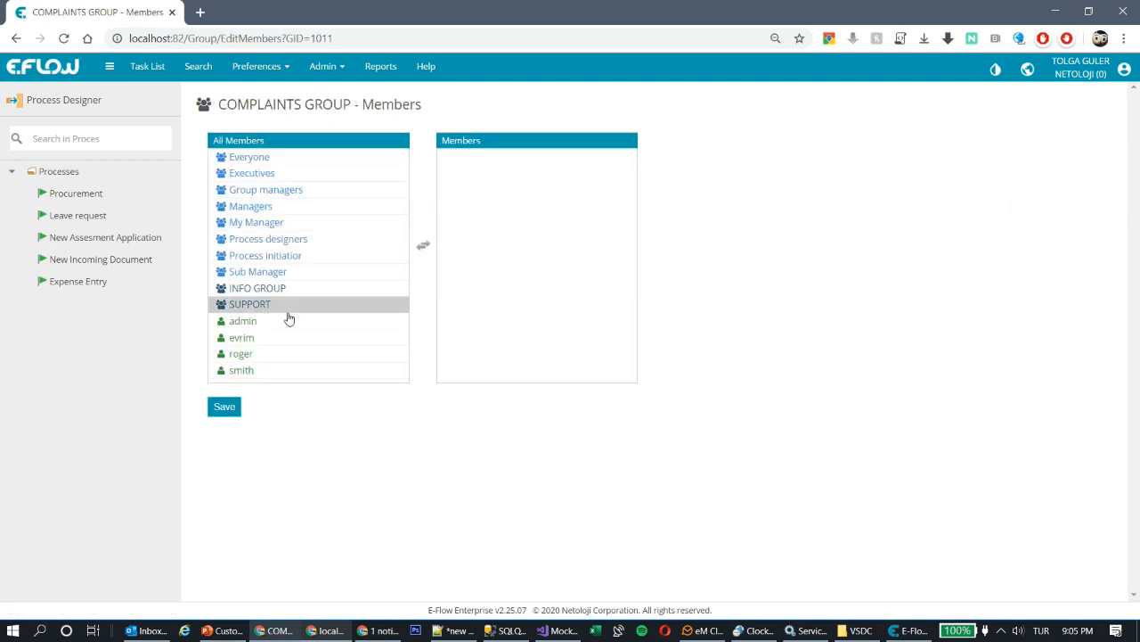
{"action": "double_click", "coordinate": [262, 322]}
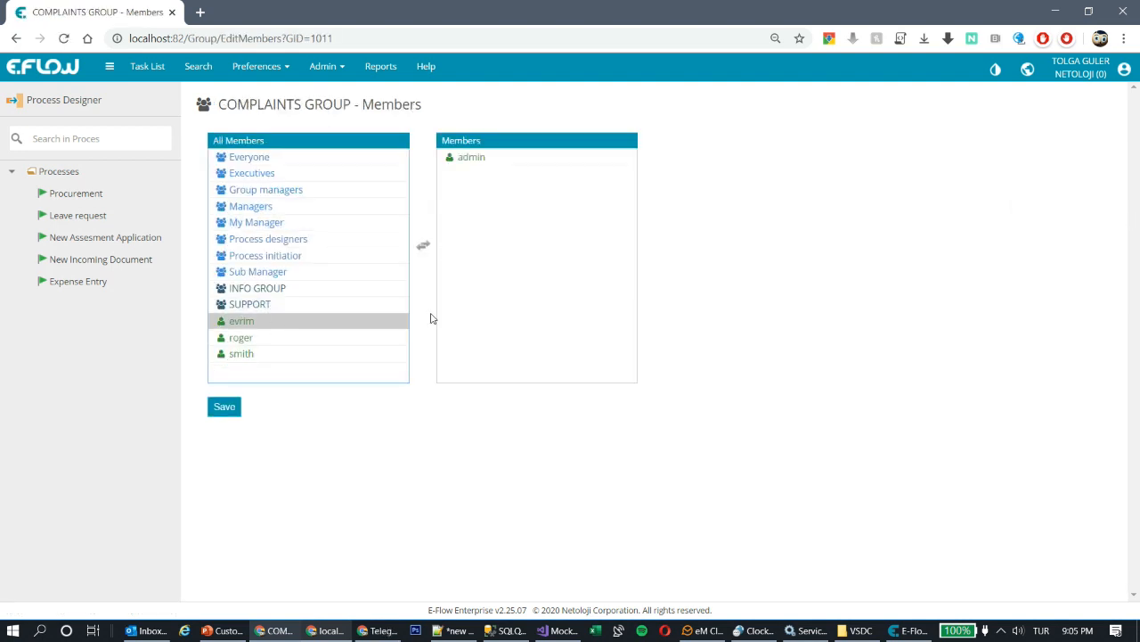
{"action": "double_click", "coordinate": [235, 322]}
{"action": "left_click", "coordinate": [224, 407]}
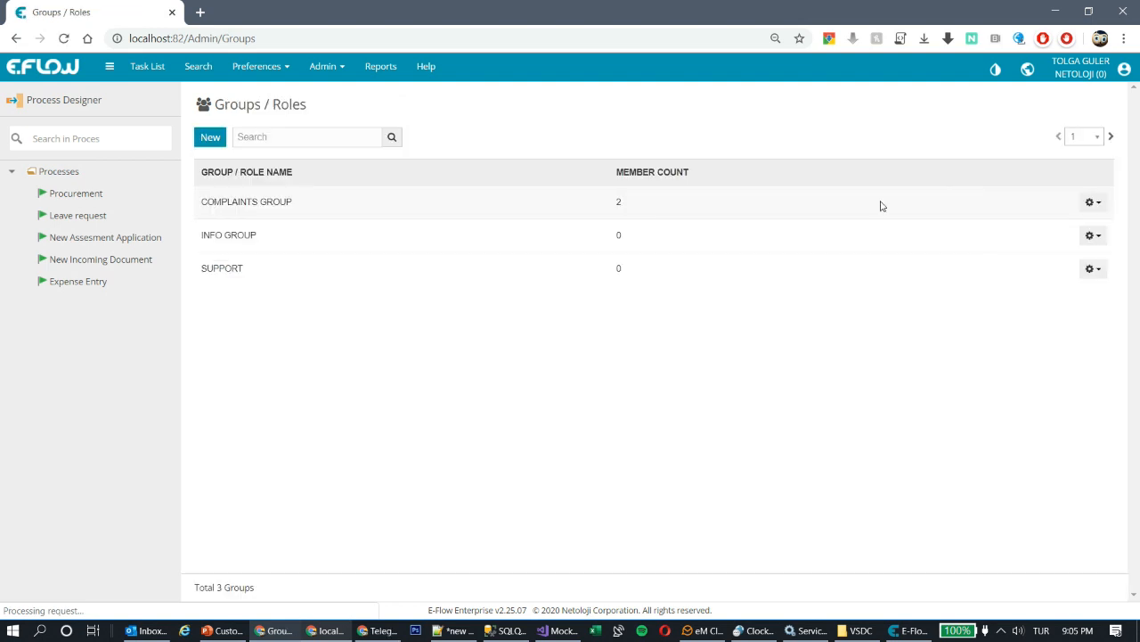
- Add a user and the administrator to INFO GROUP's members
{"action": "left_click", "coordinate": [1089, 237]}
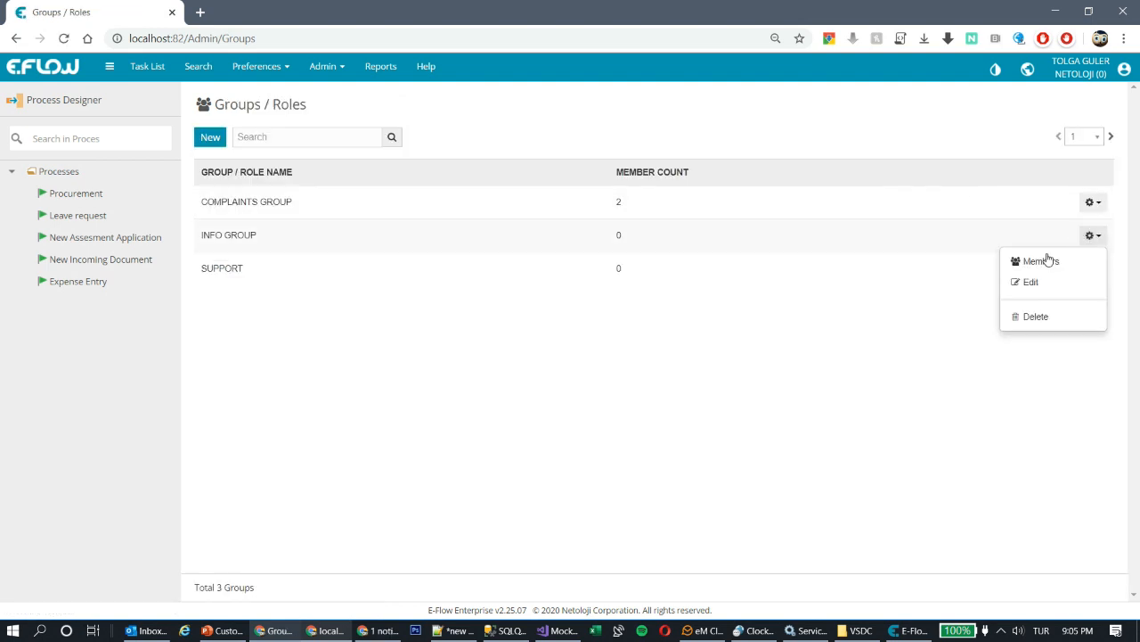
{"action": "left_click", "coordinate": [1046, 258]}
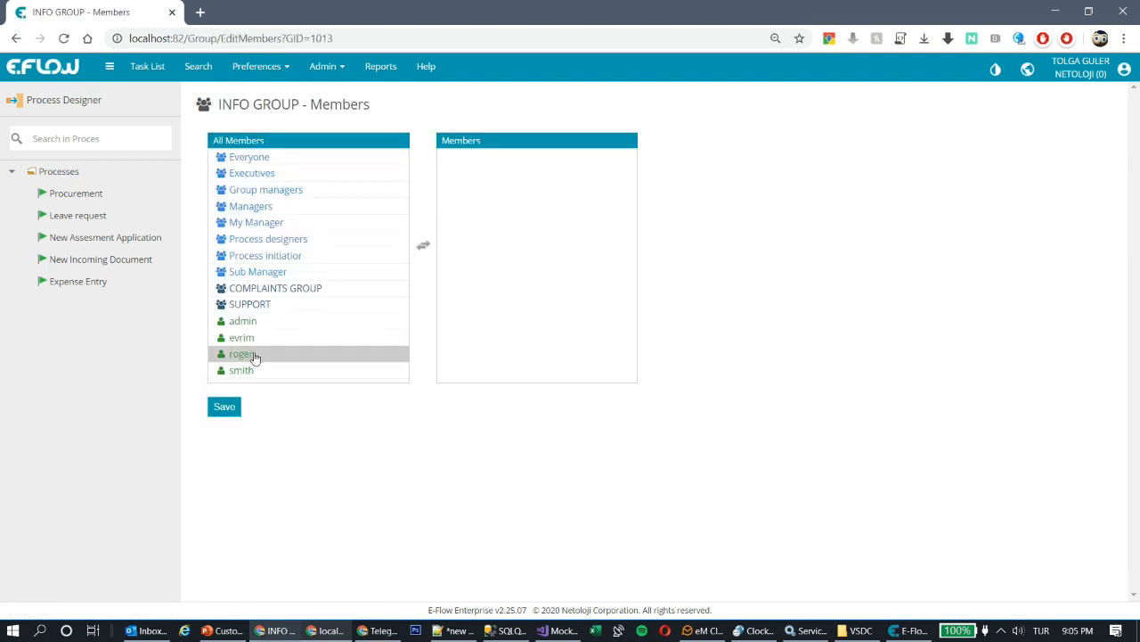
{"action": "double_click", "coordinate": [253, 355]}
{"action": "double_click", "coordinate": [260, 324]}
{"action": "left_click", "coordinate": [219, 411]}
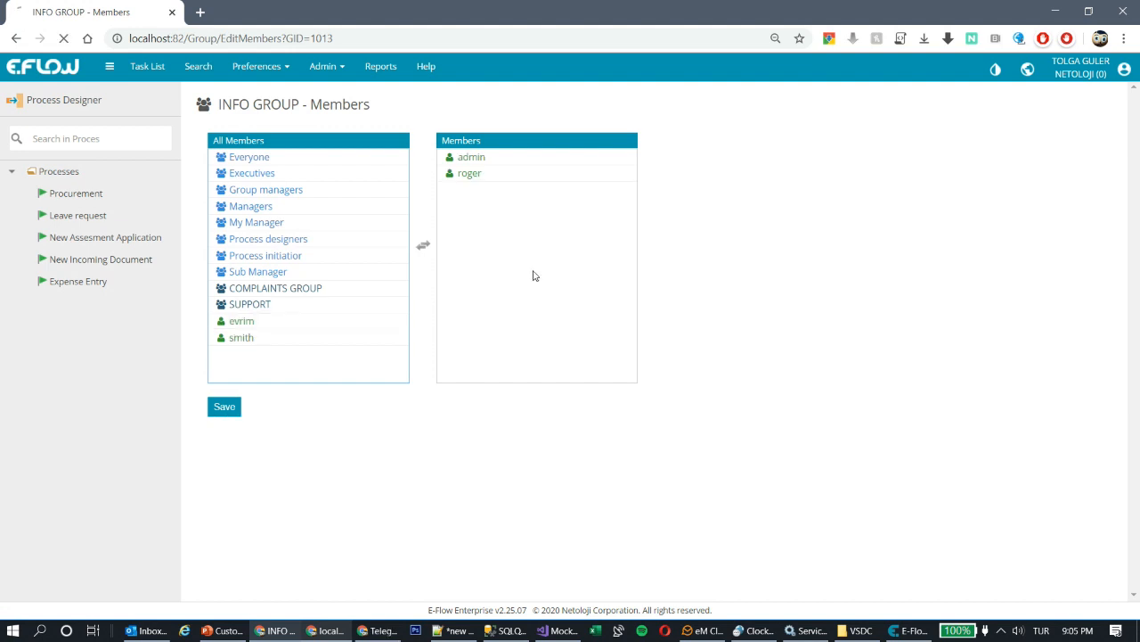
- Give SUPPORT the administrator and a second user as members, then return to E-Flow Designer
{"action": "left_click", "coordinate": [1093, 268]}
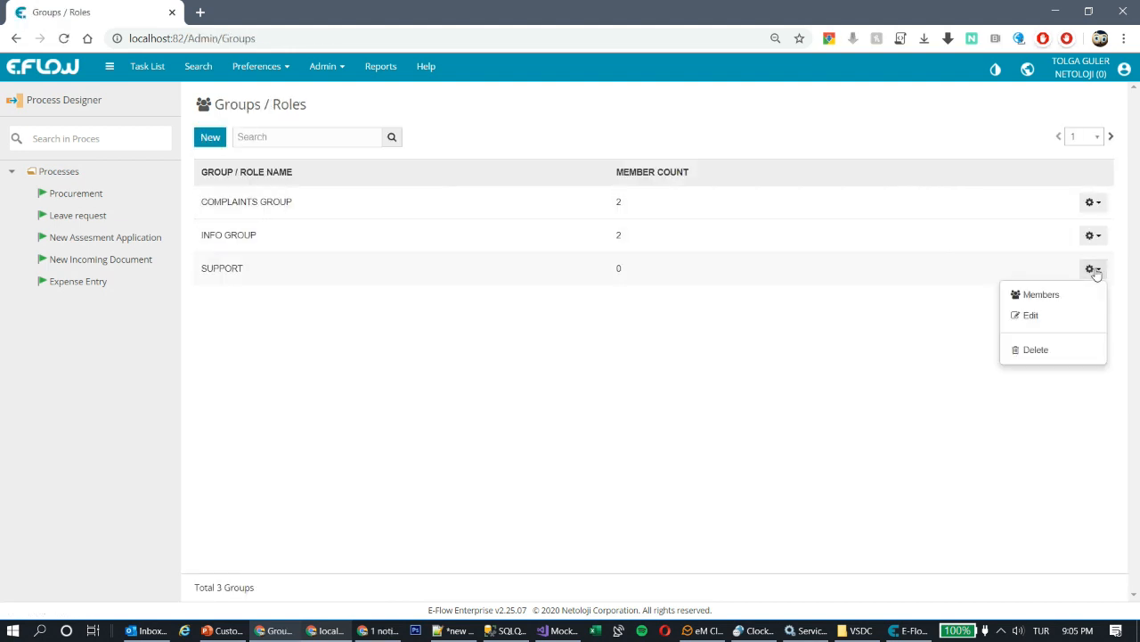
{"action": "left_click", "coordinate": [1044, 297]}
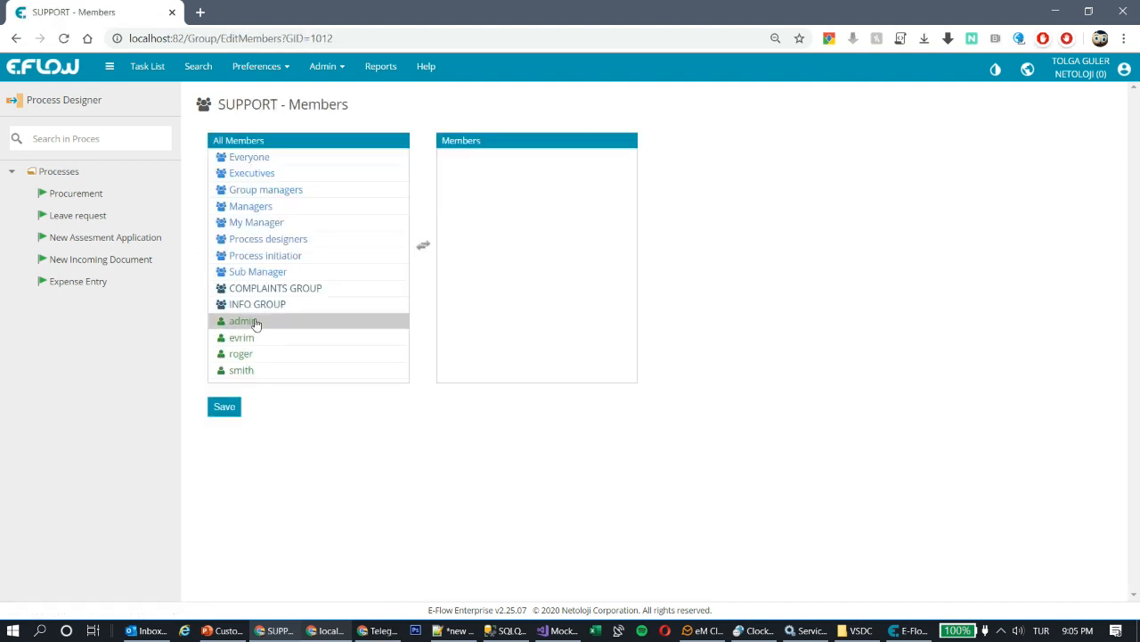
{"action": "double_click", "coordinate": [254, 322]}
{"action": "double_click", "coordinate": [234, 355]}
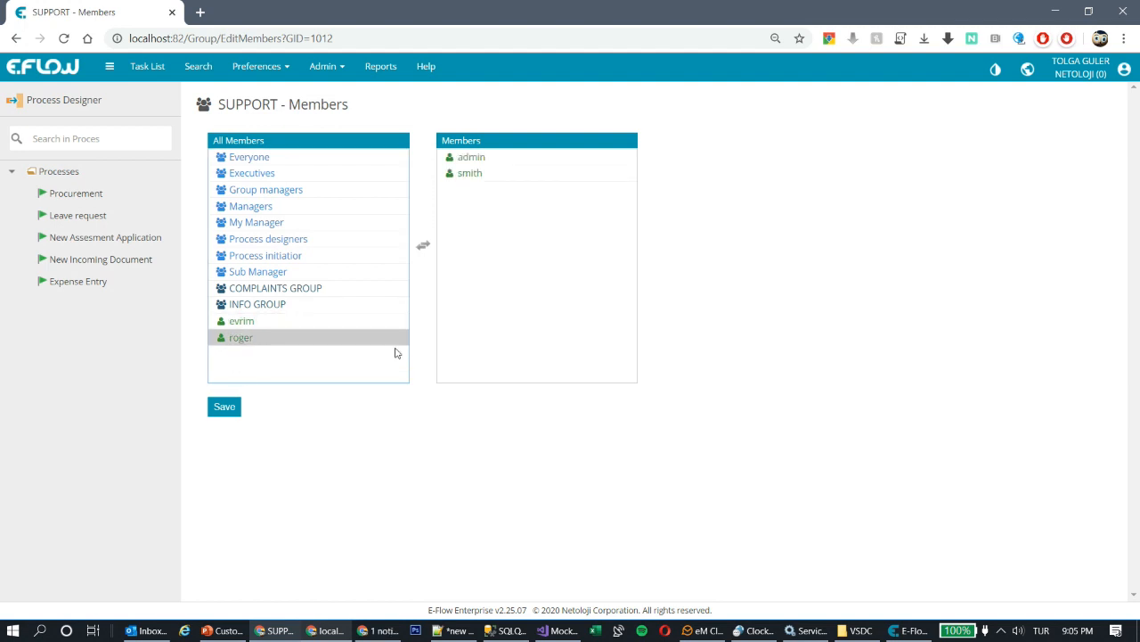
{"action": "left_click", "coordinate": [224, 409]}
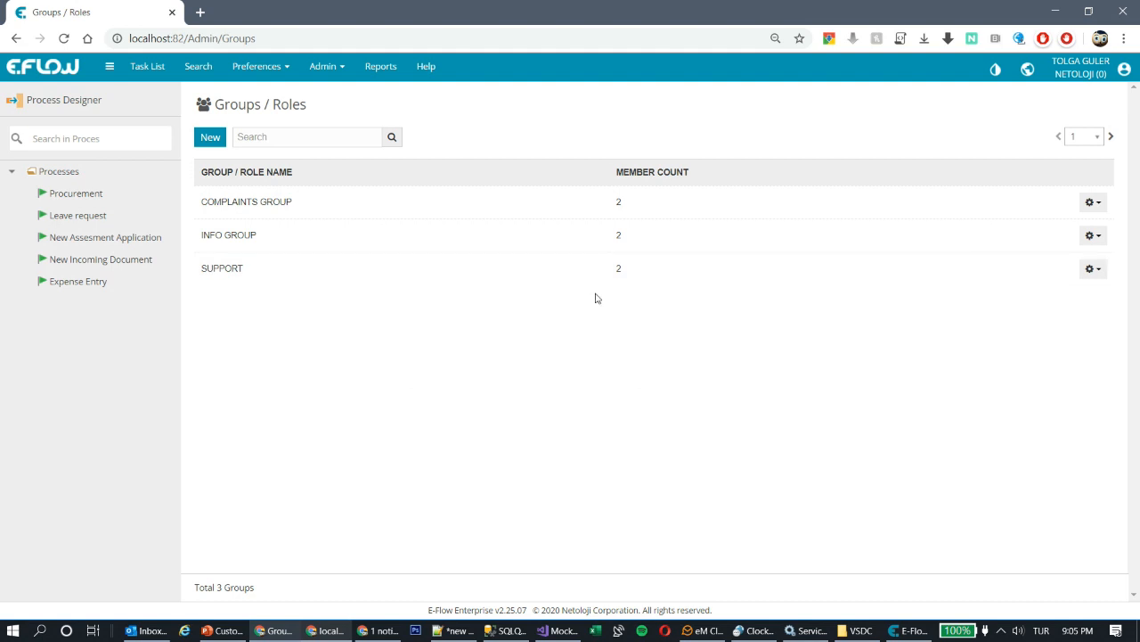
{"action": "key", "text": "alt+Tab"}
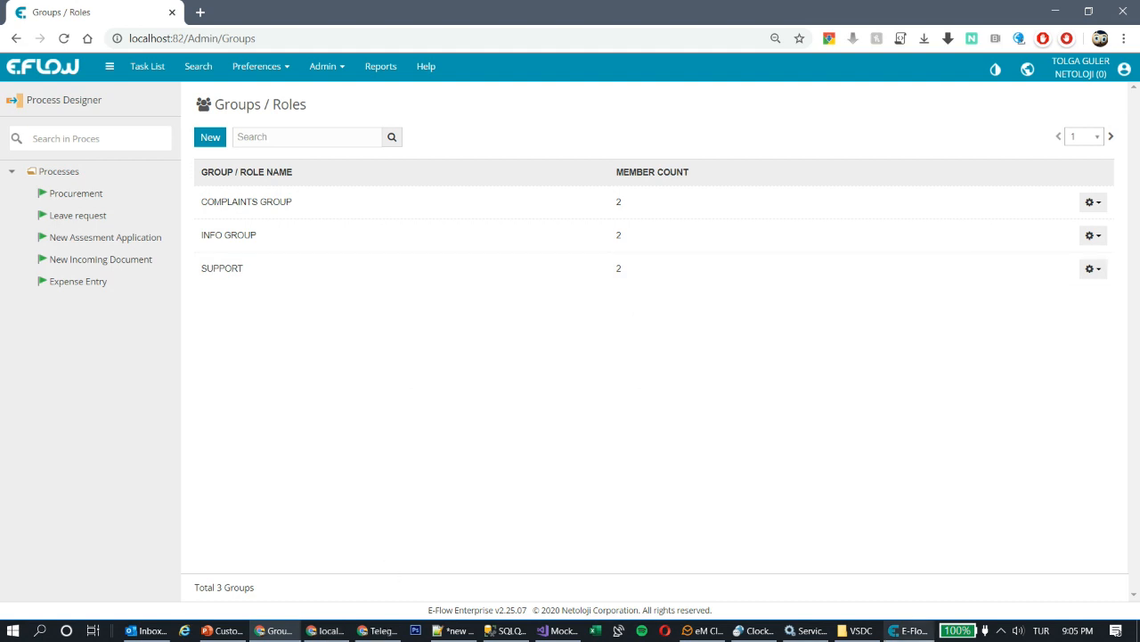
{"action": "left_click", "coordinate": [921, 633]}
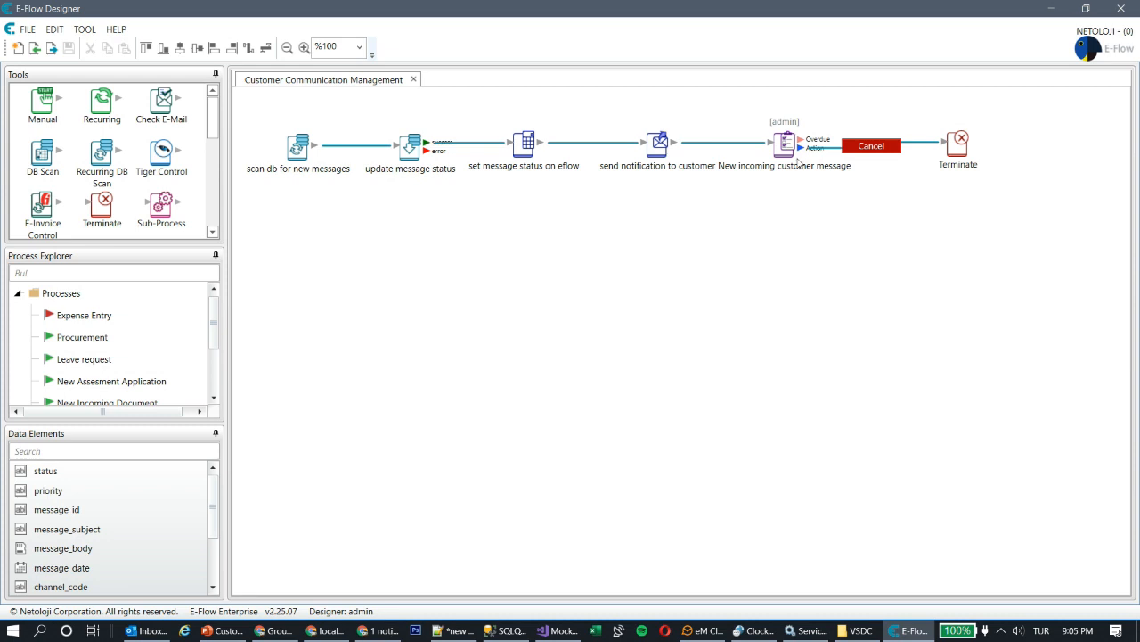
- Place a Decision node on the canvas and describe it as Message forwarding 1
{"action": "mouse_move", "coordinate": [212, 125]}
{"action": "left_mouse_down"}
{"action": "mouse_move", "coordinate": [212, 208]}
{"action": "mouse_move", "coordinate": [205, 122]}
{"action": "mouse_move", "coordinate": [213, 142]}
{"action": "left_mouse_up"}
{"action": "left_click_drag", "start_coordinate": [104, 182], "coordinate": [237, 274]}
{"action": "type", "text": "Message forwards"}
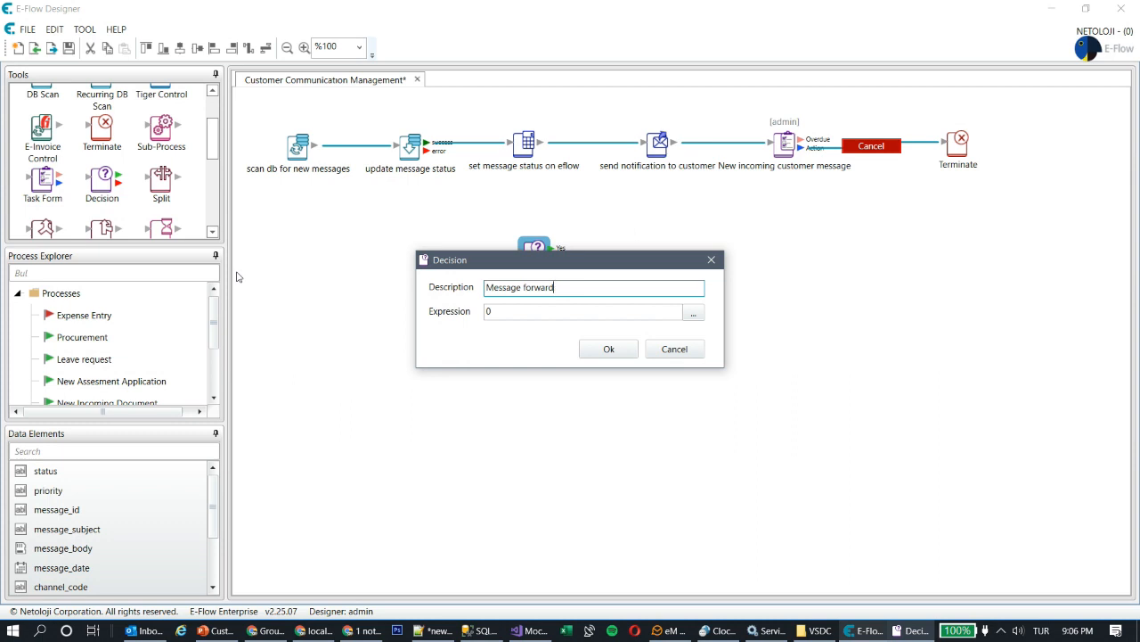
{"action": "left_click", "coordinate": [537, 314]}
- Set the decision expression to %message_type% == "COMPLAINT" and confirm the decision
{"action": "left_click", "coordinate": [693, 313]}
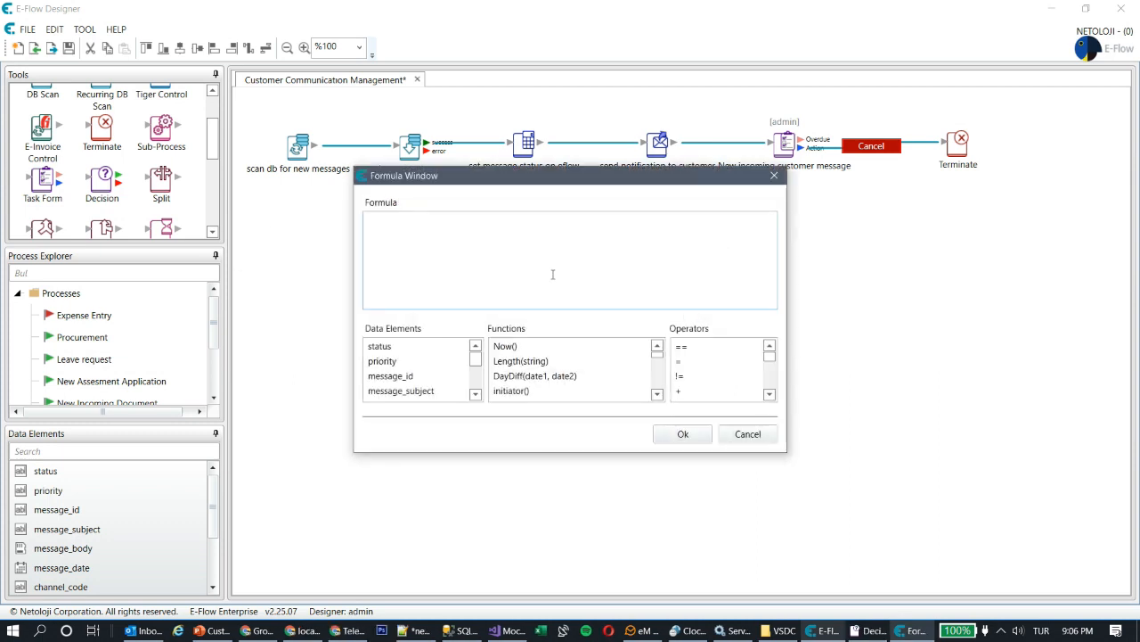
{"action": "scroll", "coordinate": [437, 370], "scroll_direction": "down", "scroll_amount": 2}
{"action": "left_click", "coordinate": [412, 362]}
{"action": "double_click", "coordinate": [408, 364]}
{"action": "double_click", "coordinate": [704, 349]}
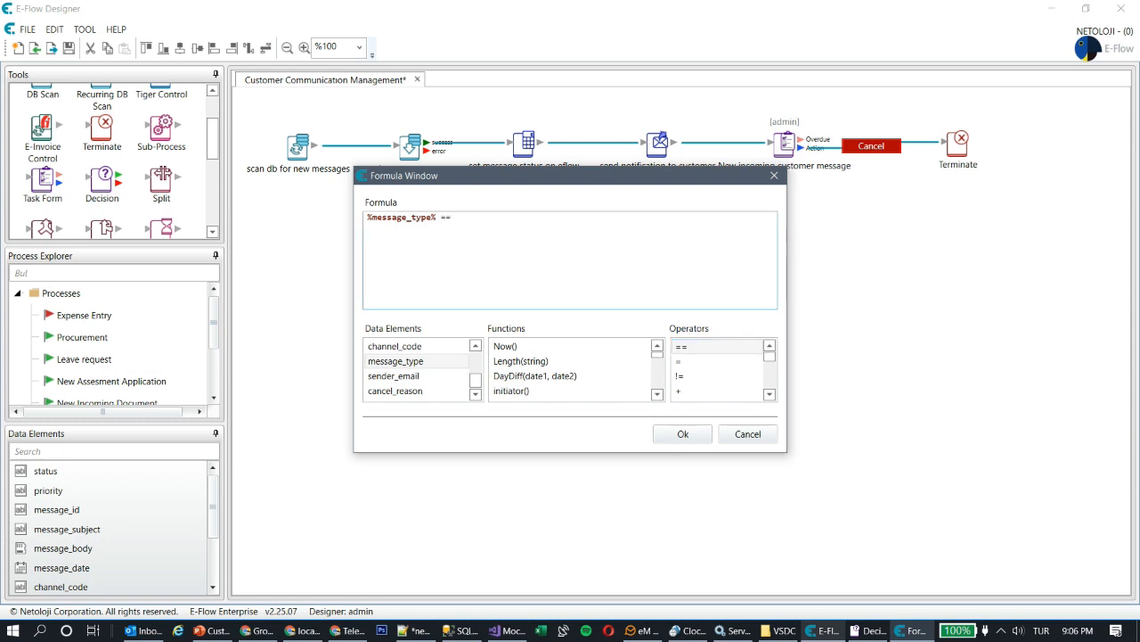
{"action": "double_click", "coordinate": [457, 216]}
{"action": "key", "text": "super+space"}
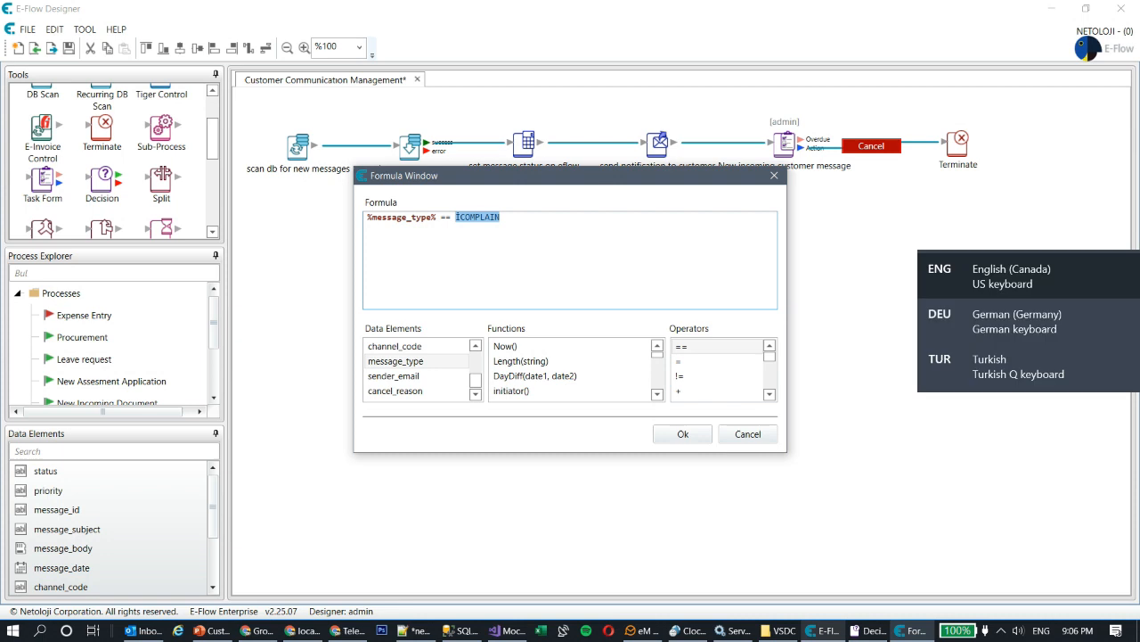
{"action": "key", "text": "super+space"}
{"action": "key", "text": "super+space"}
{"action": "key", "text": "super+space"}
{"action": "type", "text": "'"}
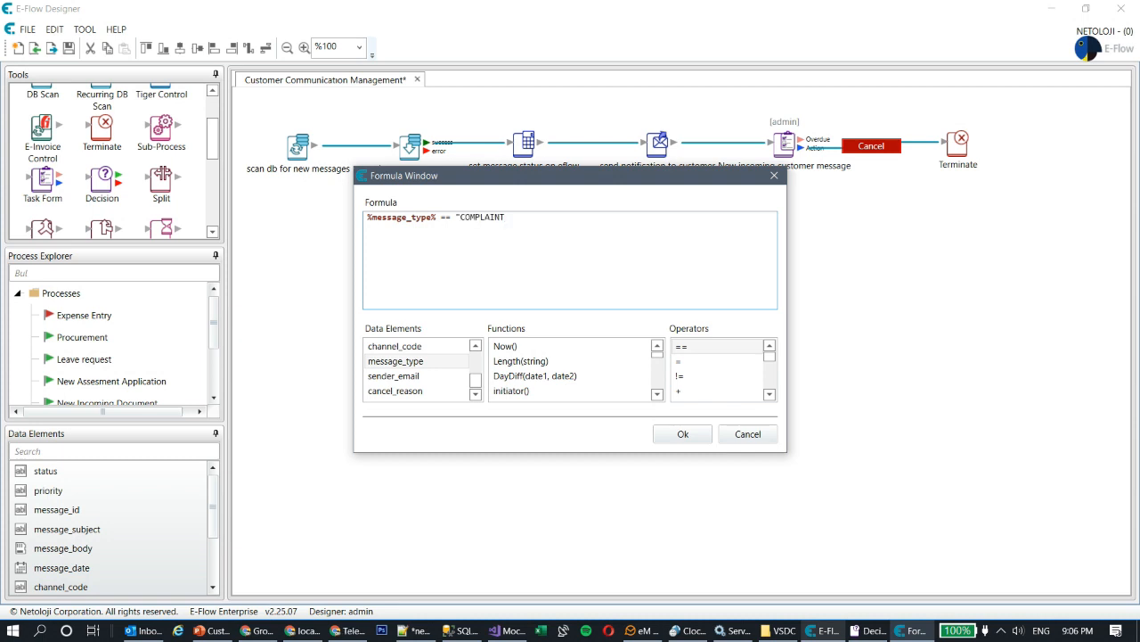
{"action": "left_click", "coordinate": [679, 435]}
{"action": "left_click", "coordinate": [610, 349]}
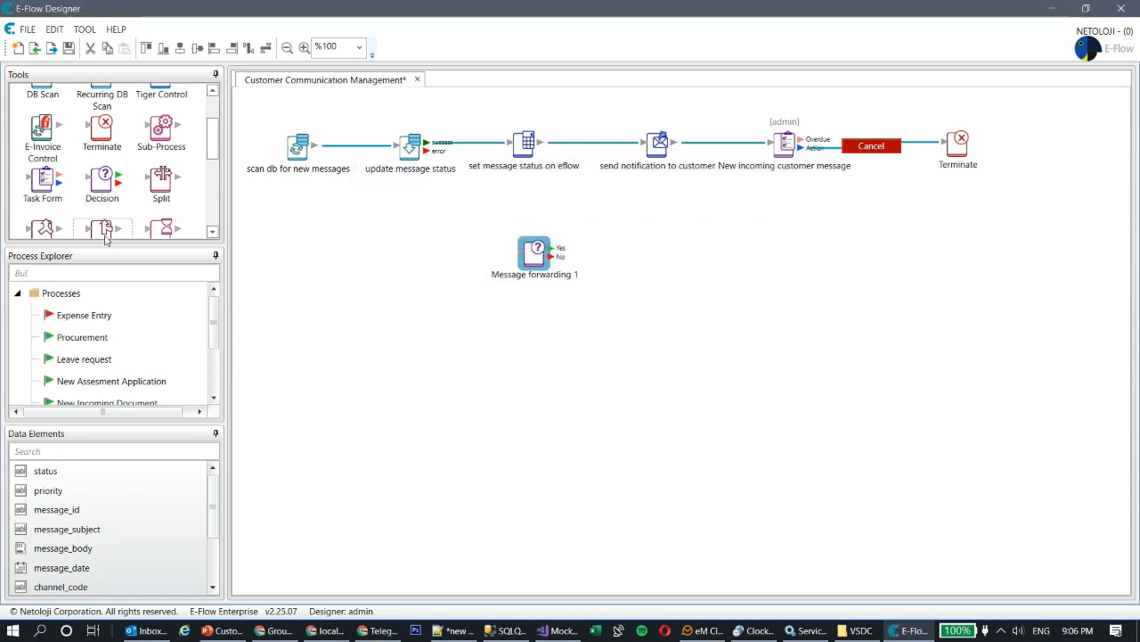
- Drop a second Decision onto the canvas and describe it as Message Forwarding 2
{"action": "left_click_drag", "start_coordinate": [105, 189], "coordinate": [664, 253]}
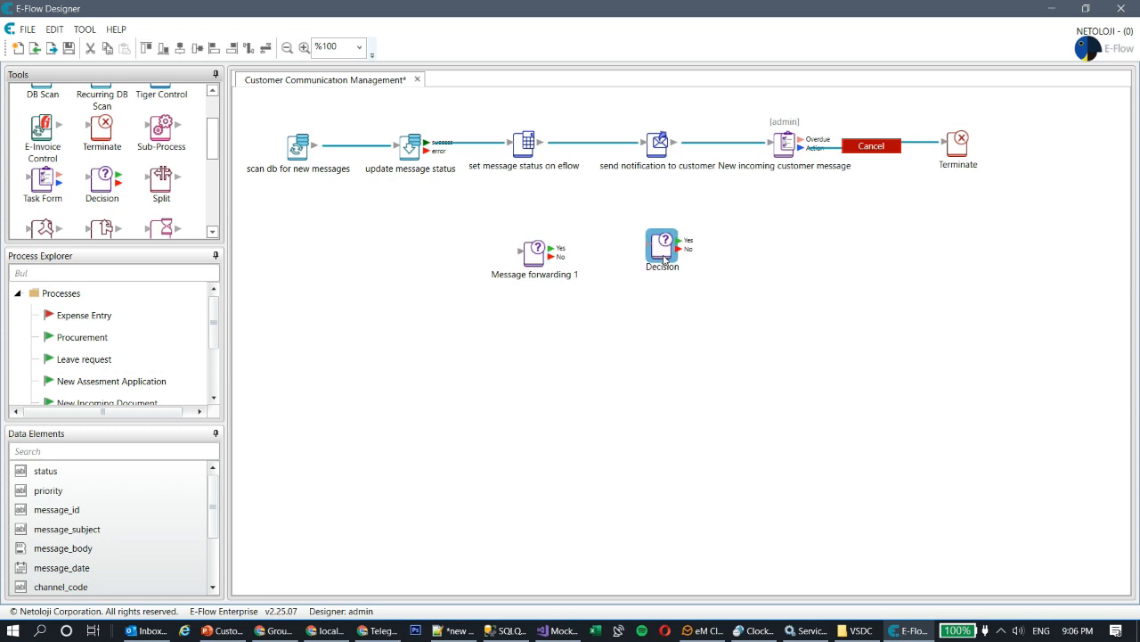
{"action": "left_click_drag", "start_coordinate": [541, 290], "coordinate": [377, 283]}
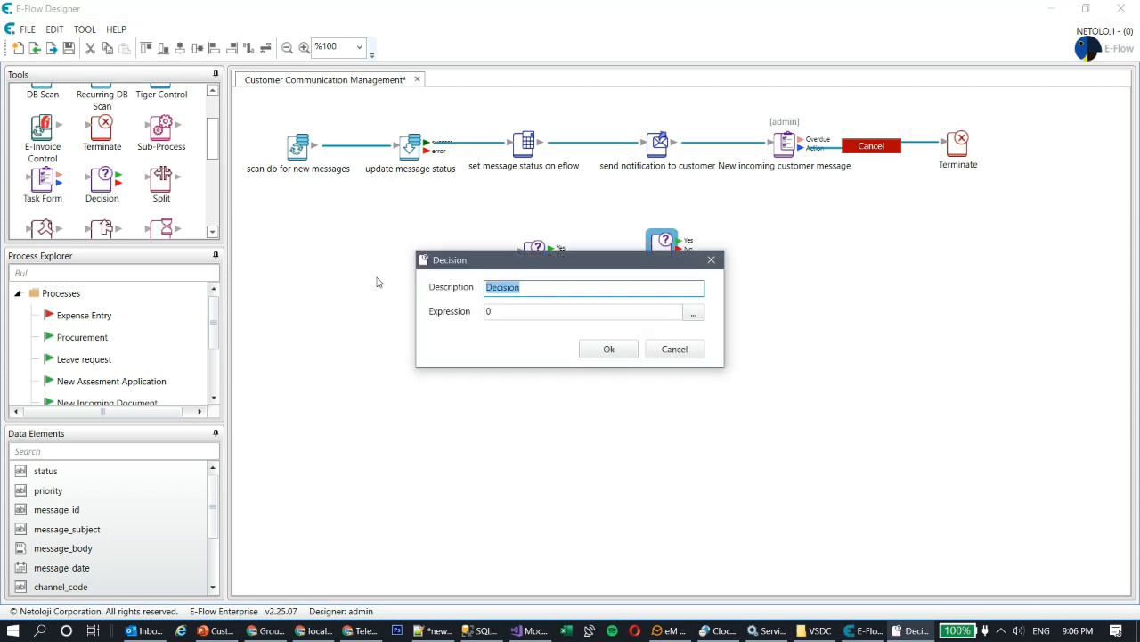
{"action": "type", "text": "Message Forwarding 2"}
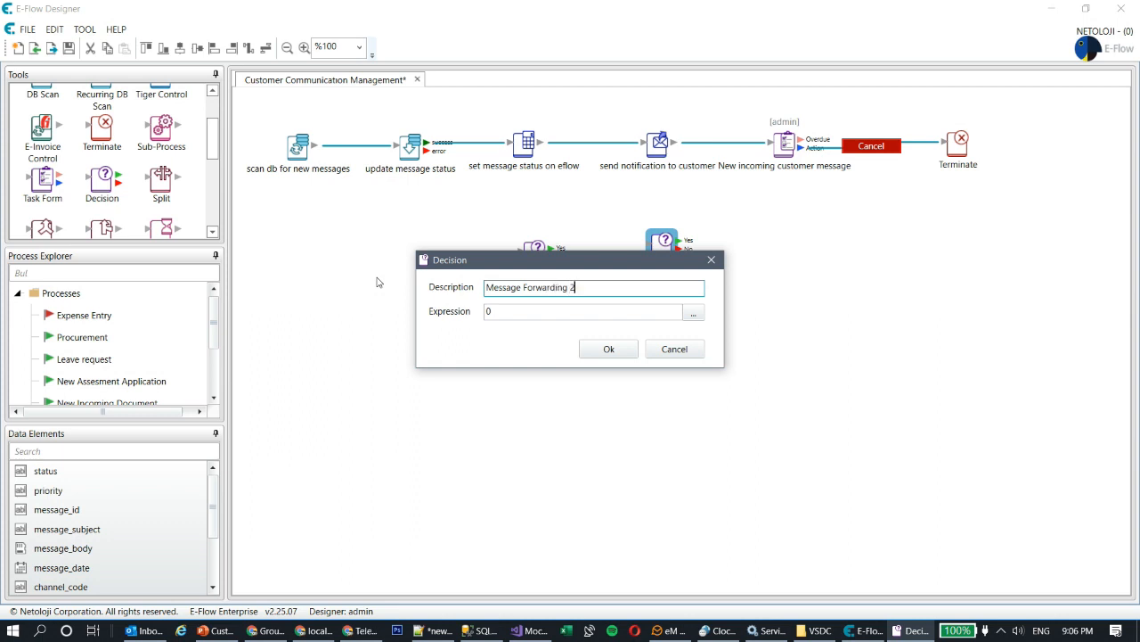
- Build the expression %message_type% == "SUPPORT" in the Formula Window
{"action": "left_click", "coordinate": [693, 313]}
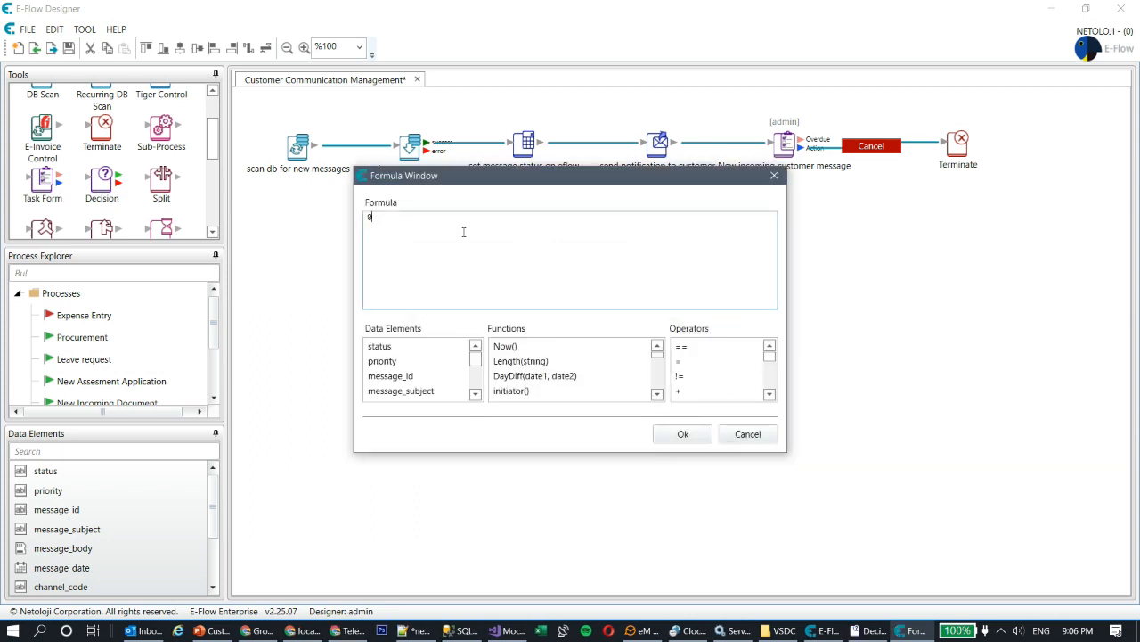
{"action": "key", "text": "BackSpace"}
{"action": "scroll", "coordinate": [410, 374], "scroll_direction": "down", "scroll_amount": 2}
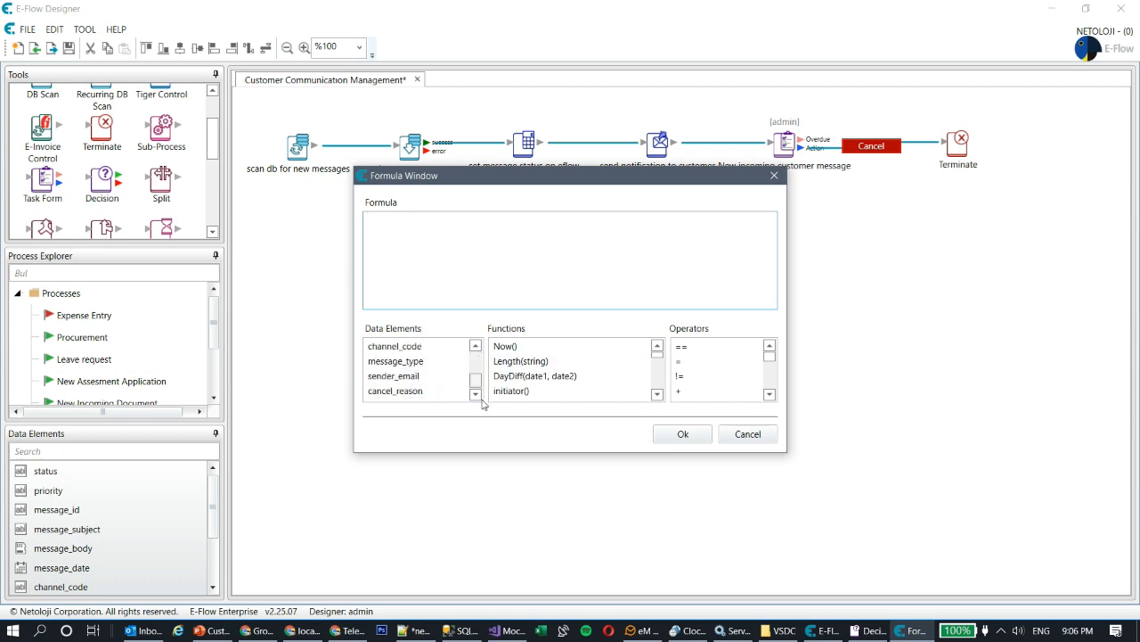
{"action": "double_click", "coordinate": [404, 361]}
{"action": "left_click", "coordinate": [477, 218]}
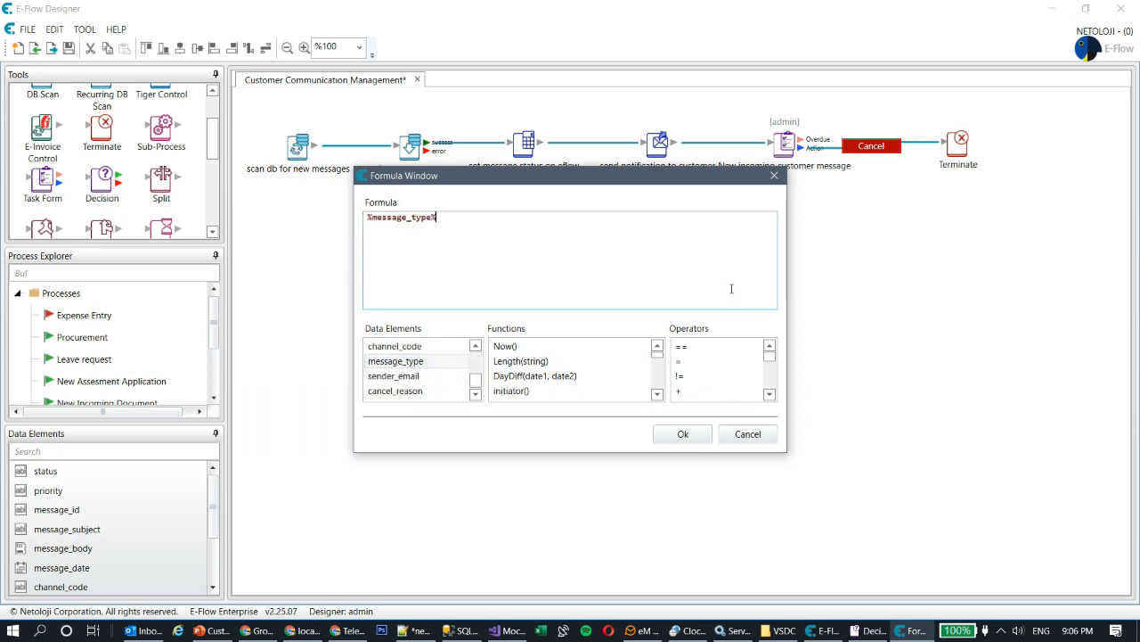
{"action": "double_click", "coordinate": [698, 347]}
{"action": "left_click", "coordinate": [506, 219]}
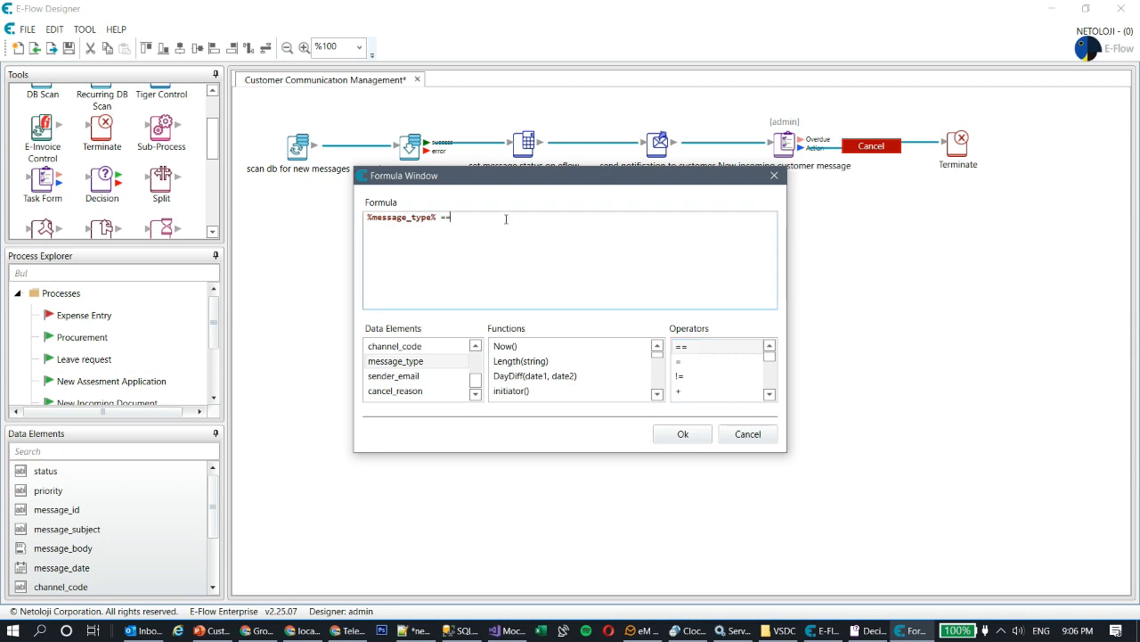
{"action": "type", "text": "\"SUPPORT"}
- Confirm Message Forwarding 2 and rearrange the task, notification and decision nodes on the canvas
{"action": "left_click", "coordinate": [682, 434]}
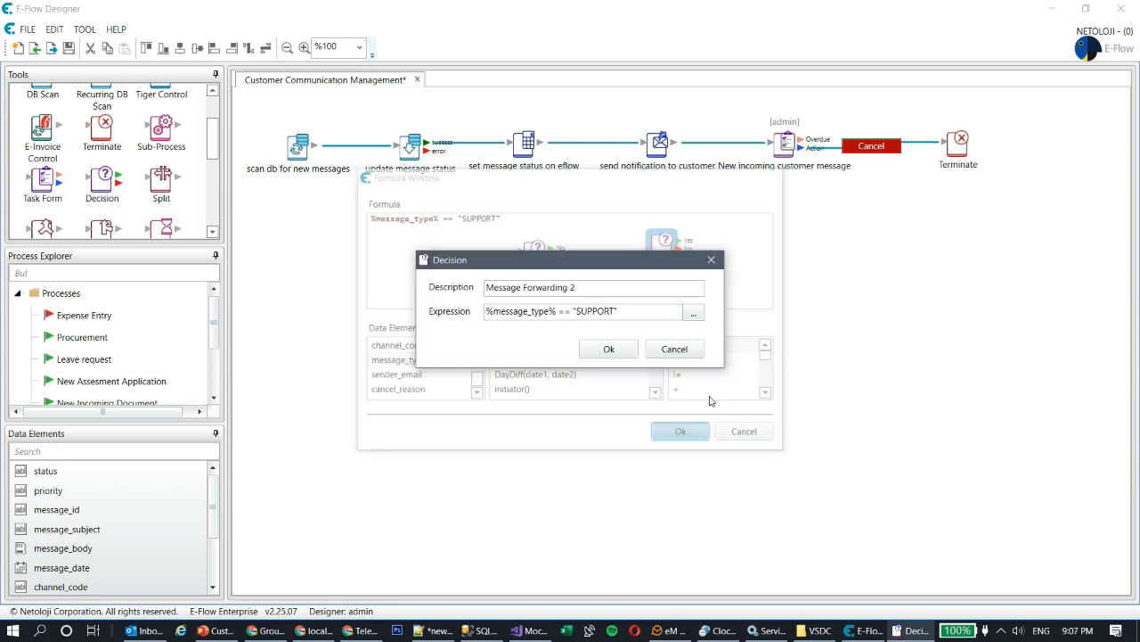
{"action": "left_click", "coordinate": [611, 349]}
{"action": "left_click_drag", "start_coordinate": [659, 257], "coordinate": [555, 344]}
{"action": "left_click_drag", "start_coordinate": [537, 259], "coordinate": [507, 258]}
{"action": "left_click_drag", "start_coordinate": [795, 146], "coordinate": [717, 247]}
{"action": "left_click_drag", "start_coordinate": [659, 145], "coordinate": [605, 213]}
{"action": "left_click_drag", "start_coordinate": [554, 321], "coordinate": [664, 433]}
{"action": "left_click_drag", "start_coordinate": [505, 256], "coordinate": [535, 362]}
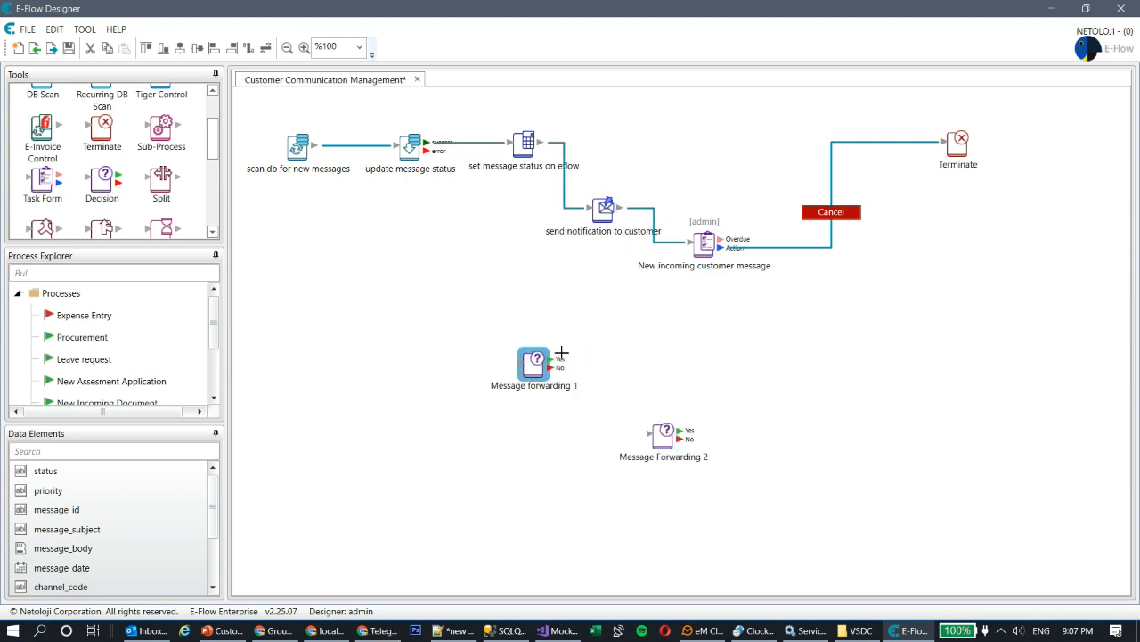
- Connect the task's Action port to Message forwarding 1 with a green Forward button
{"action": "left_click_drag", "start_coordinate": [721, 248], "coordinate": [691, 344]}
{"action": "double_click", "coordinate": [691, 343]}
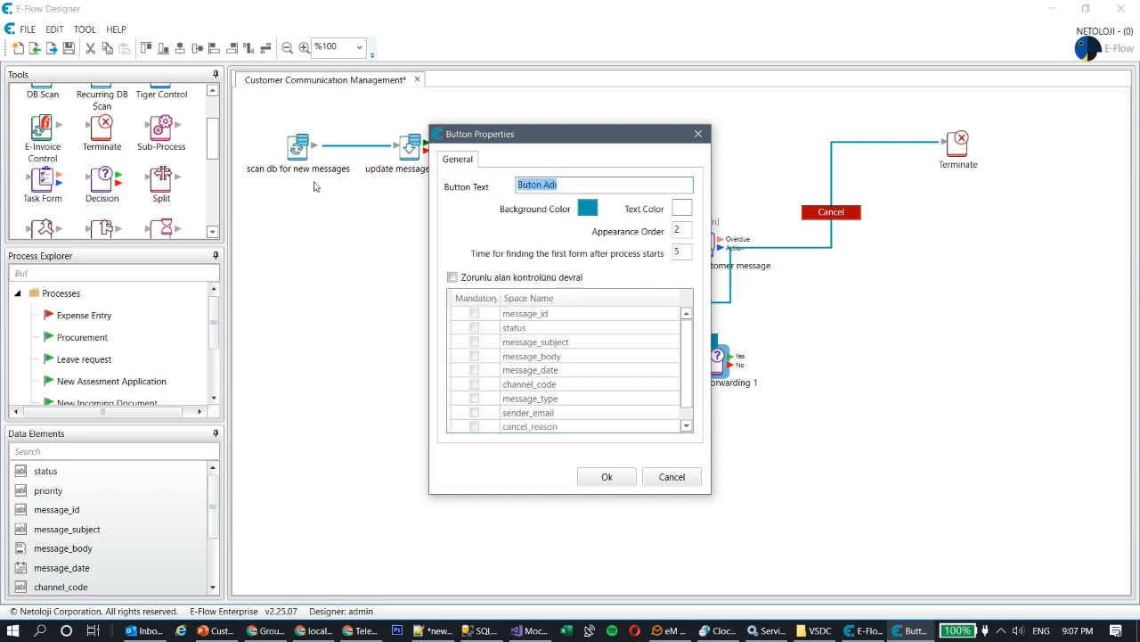
{"action": "type", "text": "Forward"}
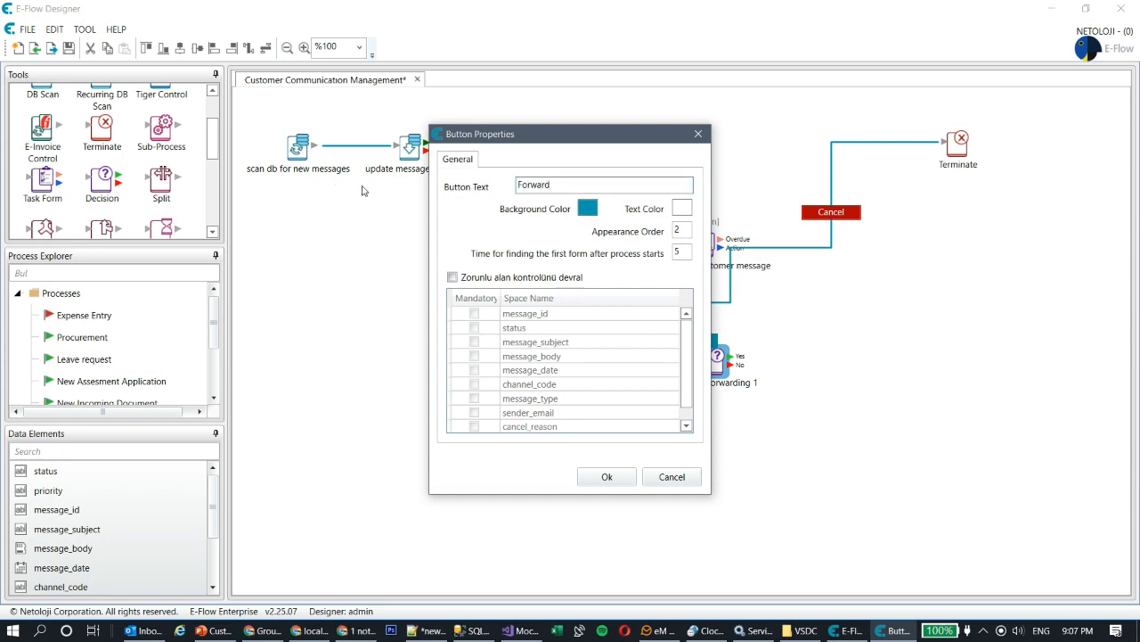
{"action": "left_click", "coordinate": [587, 208]}
{"action": "left_click_drag", "start_coordinate": [649, 265], "coordinate": [648, 253]}
{"action": "left_click_drag", "start_coordinate": [610, 305], "coordinate": [456, 310]}
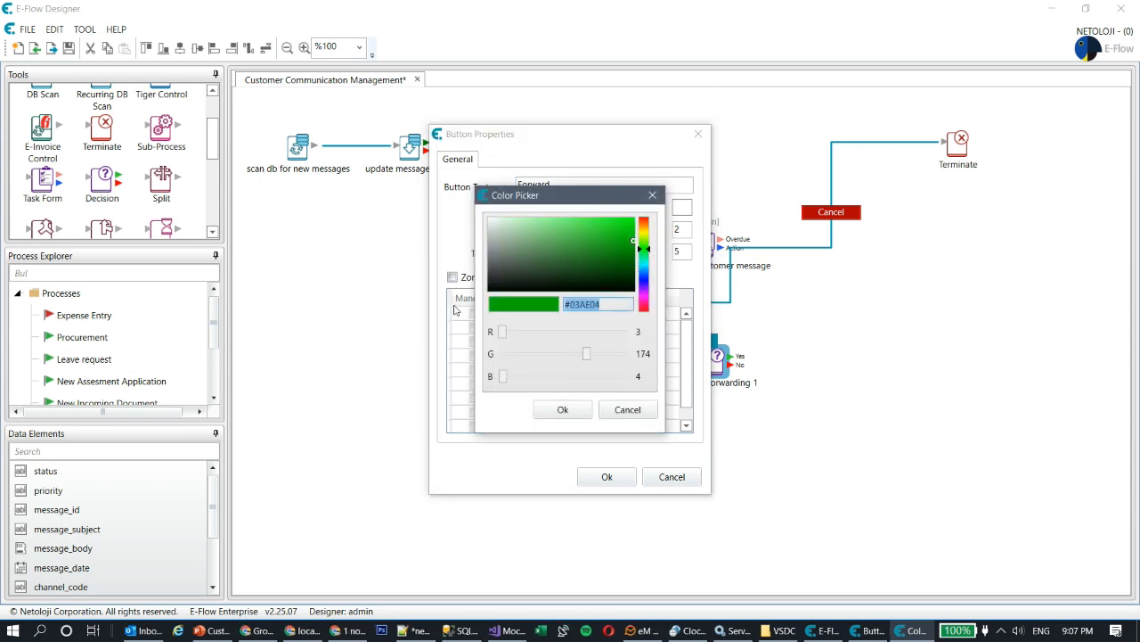
{"action": "left_click", "coordinate": [563, 413]}
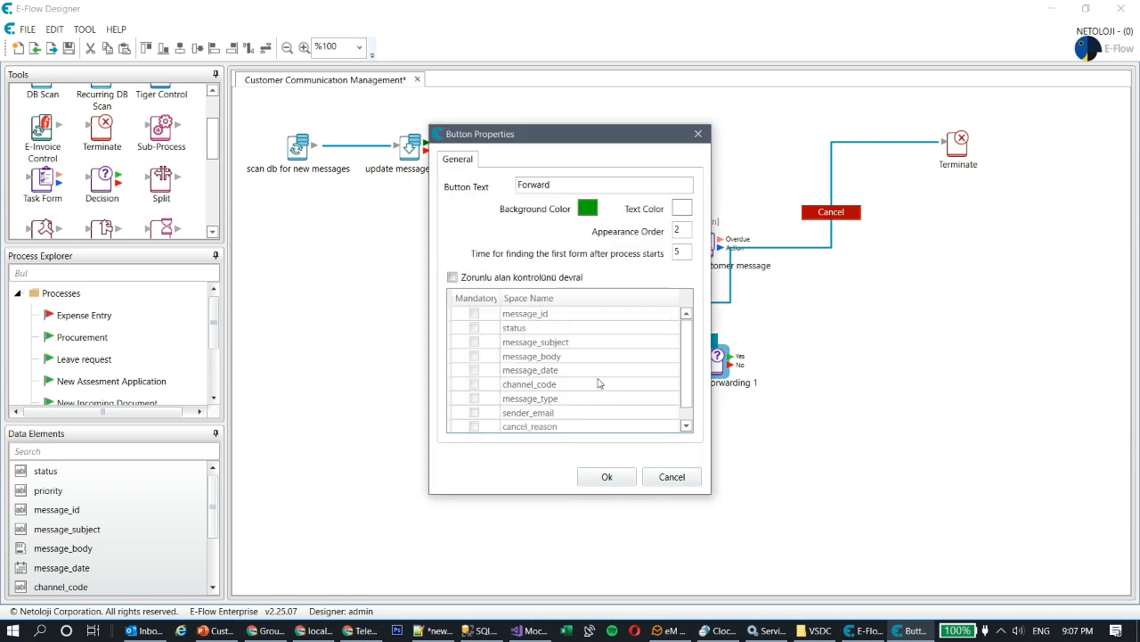
{"action": "left_click", "coordinate": [606, 476]}
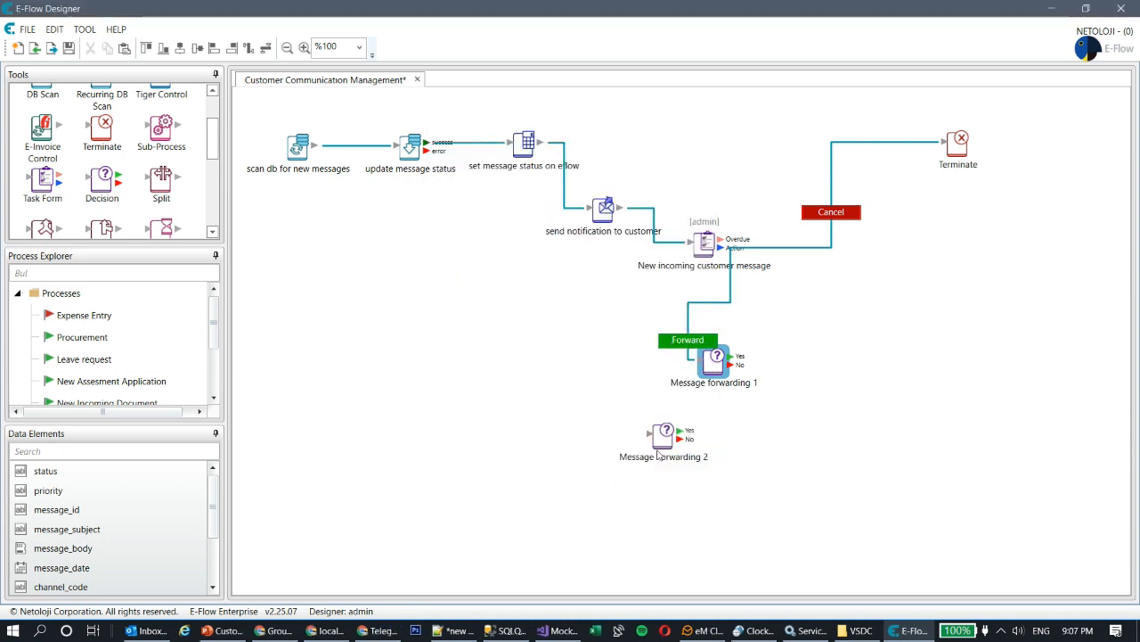
- Duplicate the New incoming customer message task and place the copy right of the decisions
{"action": "left_click", "coordinate": [44, 189]}
{"action": "left_click_drag", "start_coordinate": [42, 187], "coordinate": [54, 188]}
{"action": "left_click", "coordinate": [716, 252]}
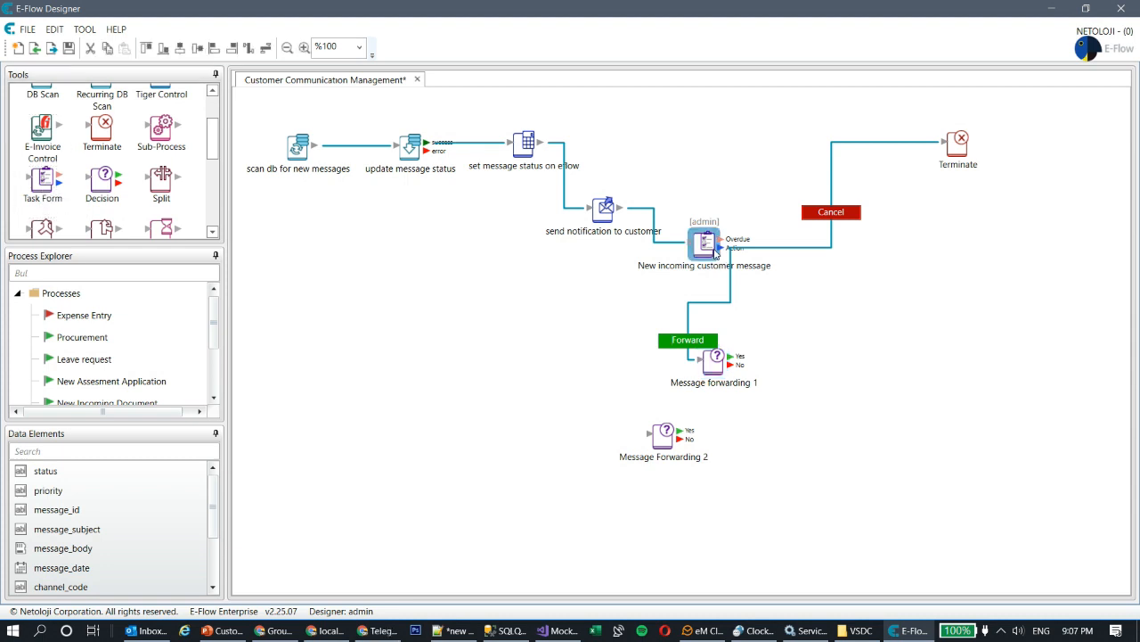
{"action": "key", "text": "ctrl+c"}
{"action": "key", "text": "ctrl+v"}
{"action": "left_click_drag", "start_coordinate": [683, 218], "coordinate": [852, 352]}
- Change the copy's description to 'New incoming complaint' in its form settings
{"action": "double_click", "coordinate": [853, 352]}
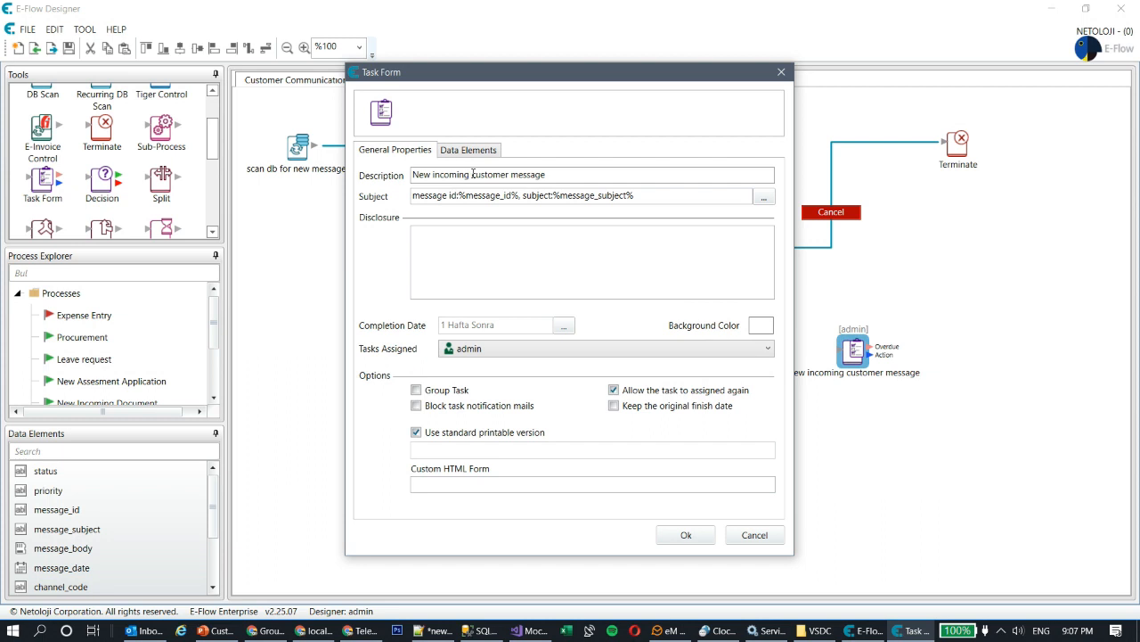
{"action": "left_click_drag", "start_coordinate": [472, 175], "coordinate": [735, 178]}
{"action": "type", "text": "complaint"}
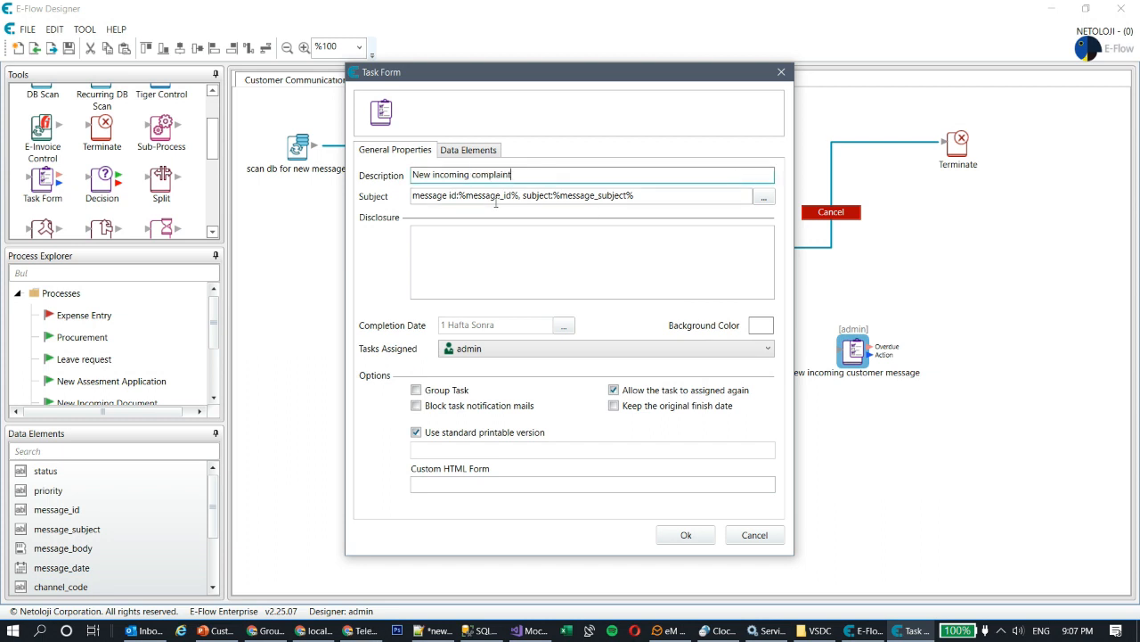
{"action": "left_click", "coordinate": [468, 150]}
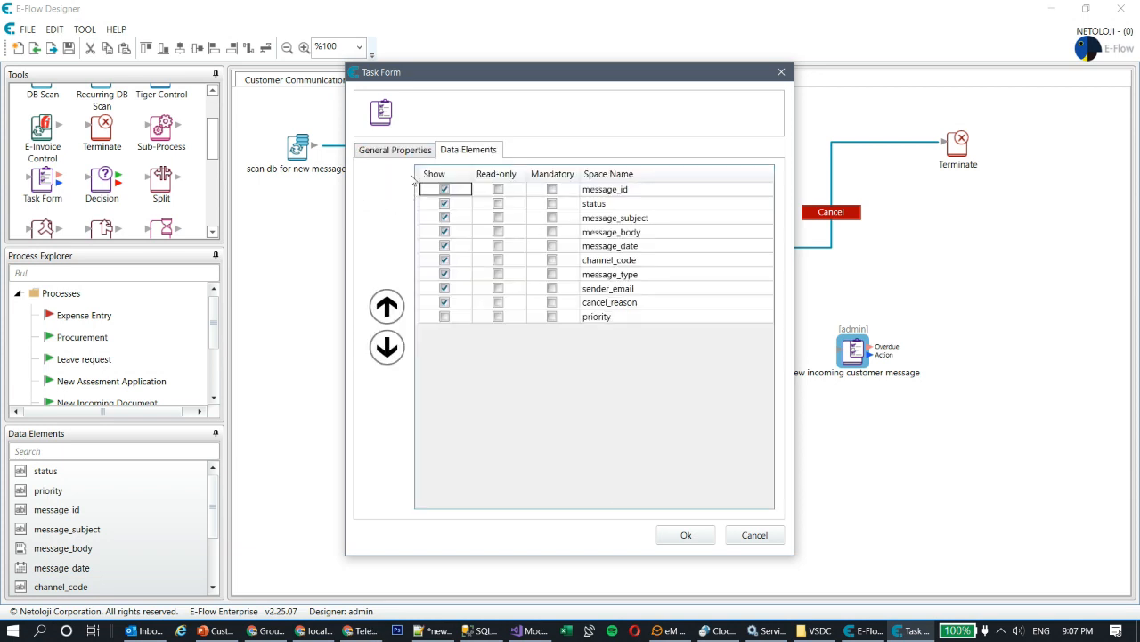
{"action": "left_click", "coordinate": [403, 149]}
- Connect Message forwarding 1's Yes to New incoming complaint and No to Message Forwarding 2
{"action": "left_click", "coordinate": [686, 535]}
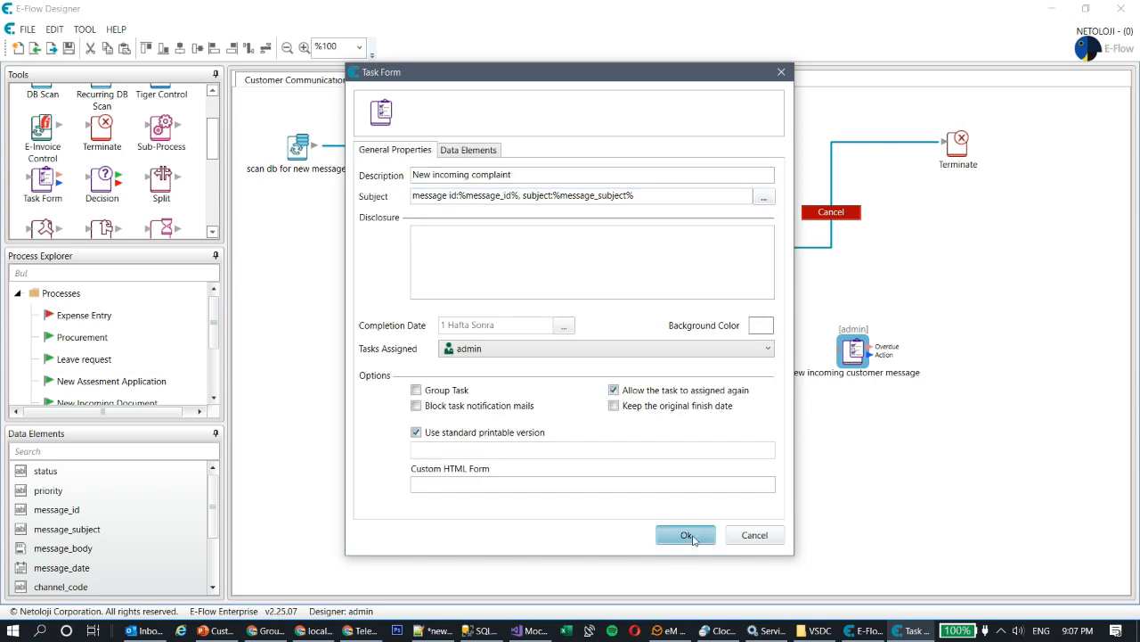
{"action": "left_click_drag", "start_coordinate": [848, 355], "coordinate": [849, 366]}
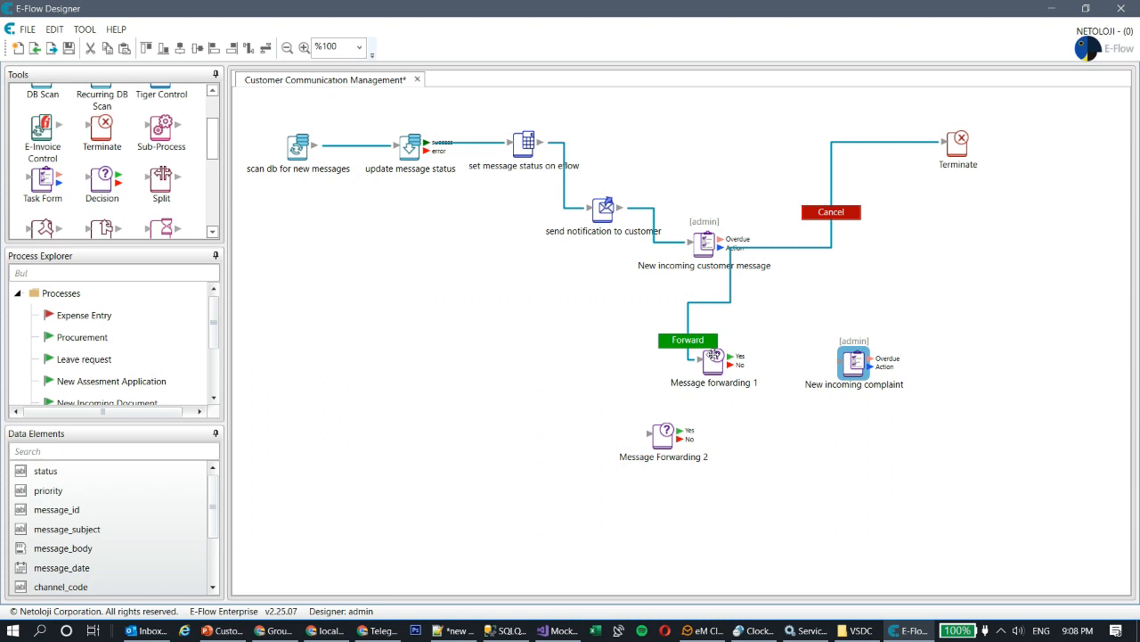
{"action": "double_click", "coordinate": [715, 357]}
{"action": "left_click", "coordinate": [677, 348]}
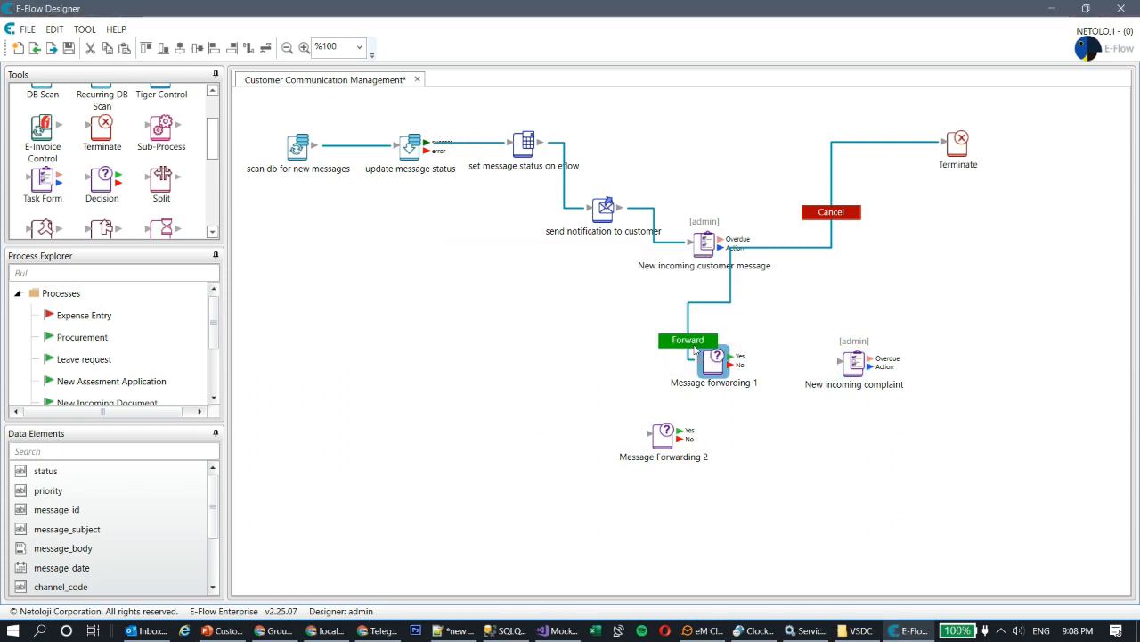
{"action": "left_click_drag", "start_coordinate": [736, 357], "coordinate": [854, 357]}
{"action": "left_click_drag", "start_coordinate": [664, 434], "coordinate": [759, 432]}
{"action": "left_click_drag", "start_coordinate": [728, 364], "coordinate": [778, 437]}
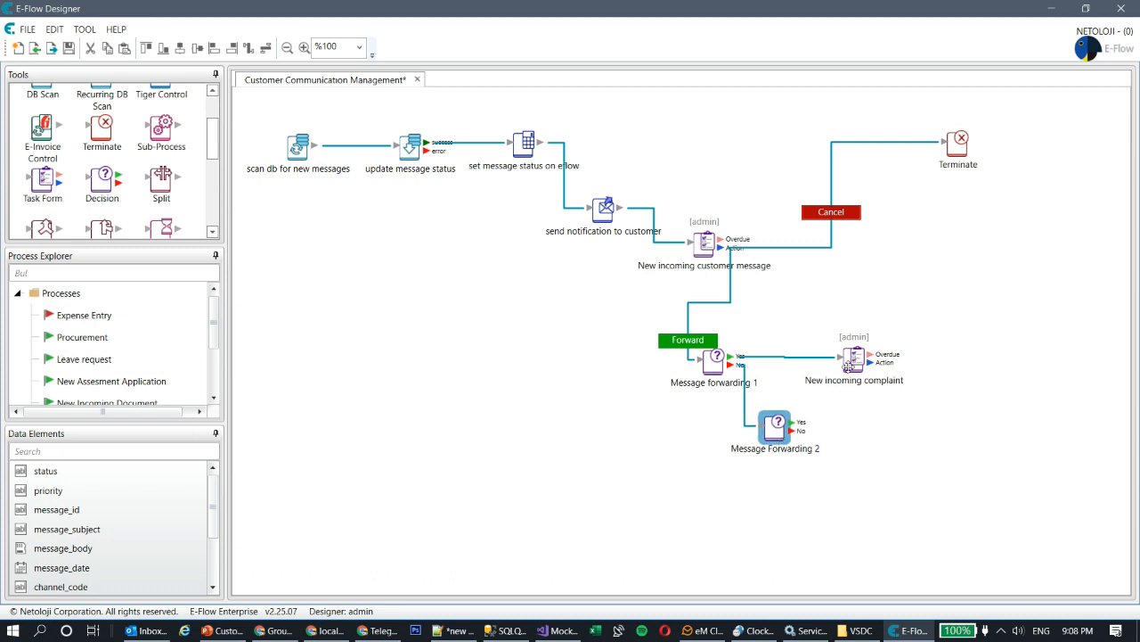
- Paste a second complaint task below and connect Message Forwarding 2's Yes branch to it
{"action": "left_click", "coordinate": [849, 360]}
{"action": "key", "text": "ctrl+v"}
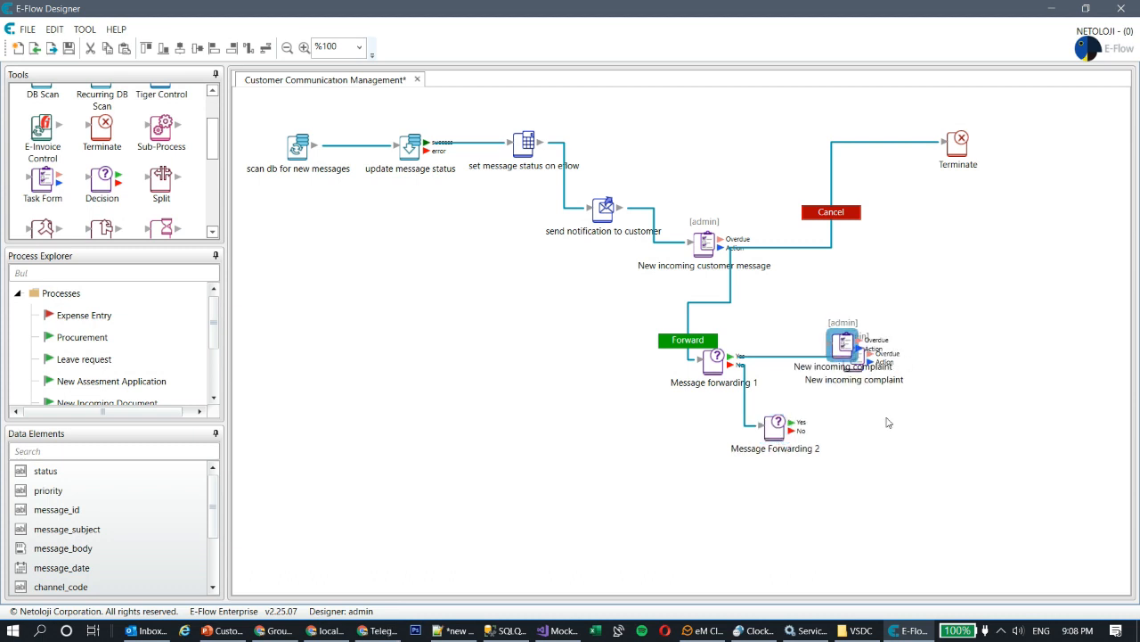
{"action": "left_click_drag", "start_coordinate": [837, 342], "coordinate": [905, 415]}
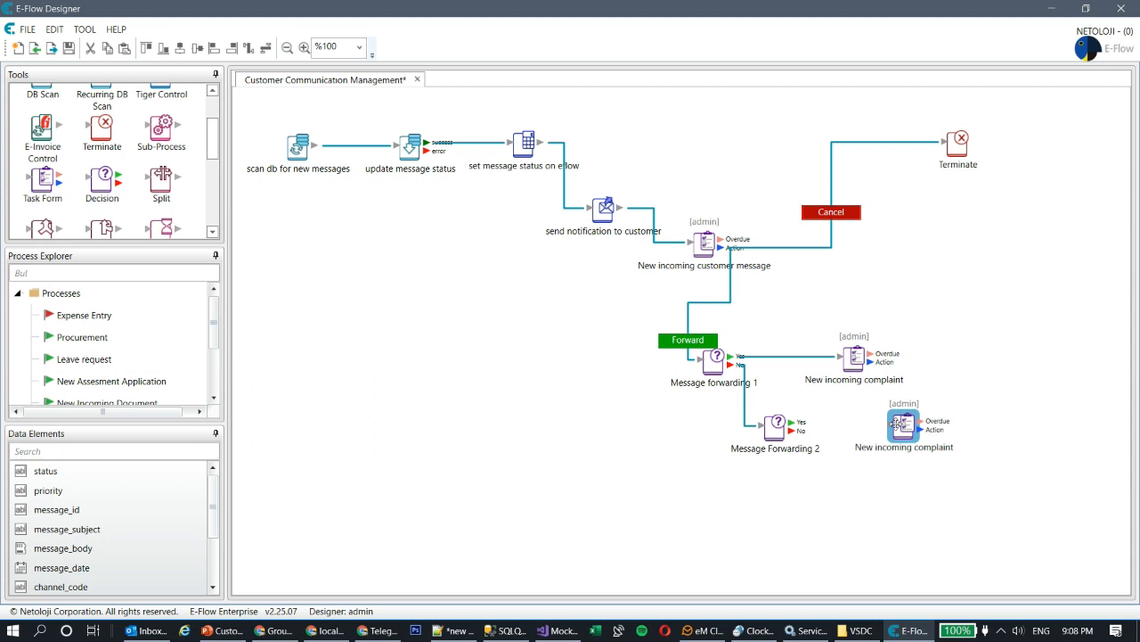
{"action": "double_click", "coordinate": [775, 426]}
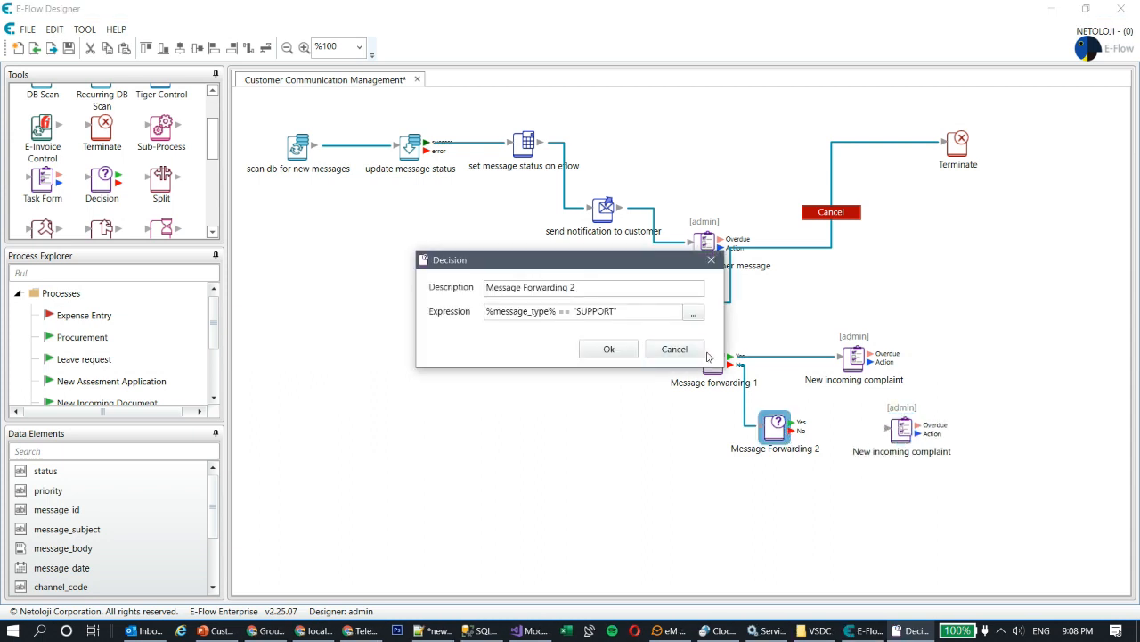
{"action": "left_click", "coordinate": [675, 348]}
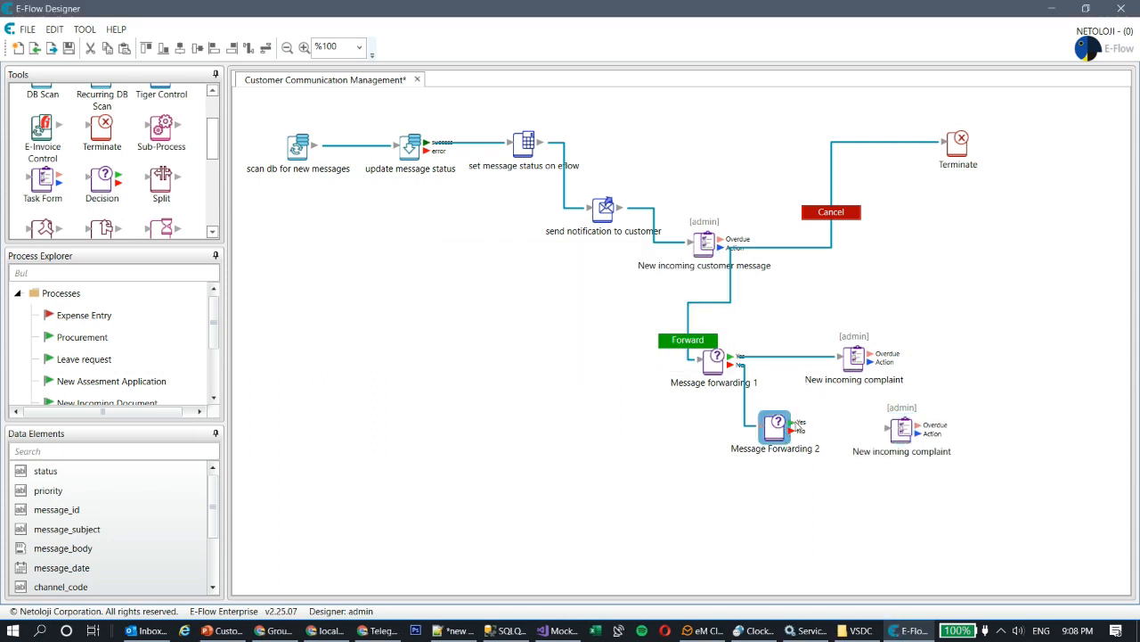
{"action": "left_click_drag", "start_coordinate": [796, 422], "coordinate": [902, 430]}
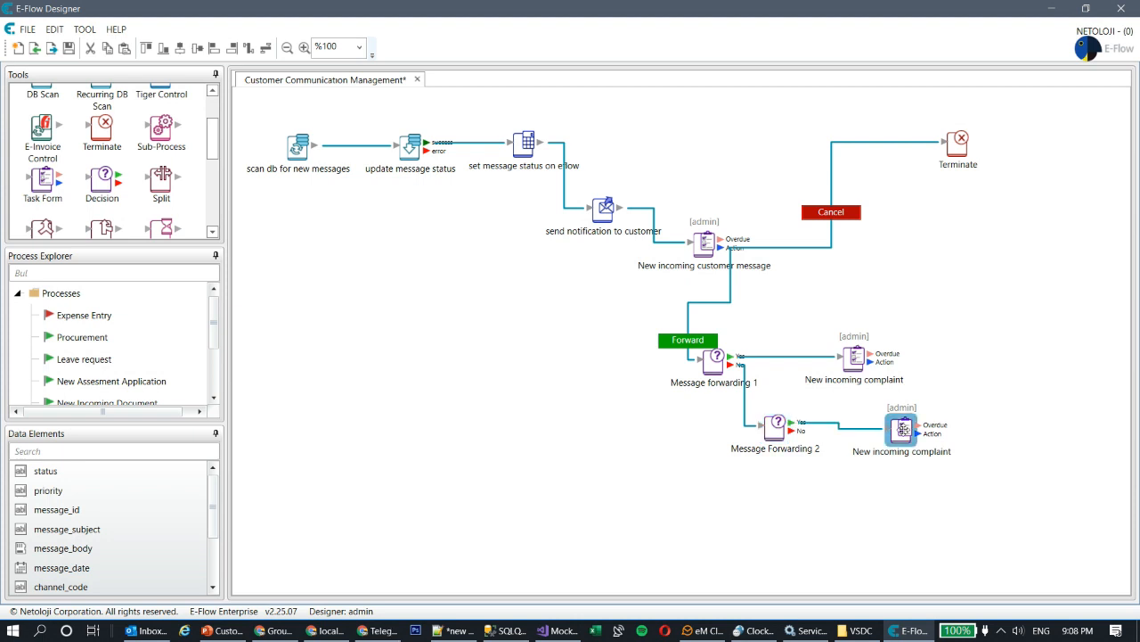
{"action": "double_click", "coordinate": [902, 429]}
- Start renaming the lower task to a support request, then cancel, keeping the admin assignee
{"action": "double_click", "coordinate": [491, 174]}
{"action": "key", "text": "BackSpace"}
{"action": "type", "text": "suppot "}
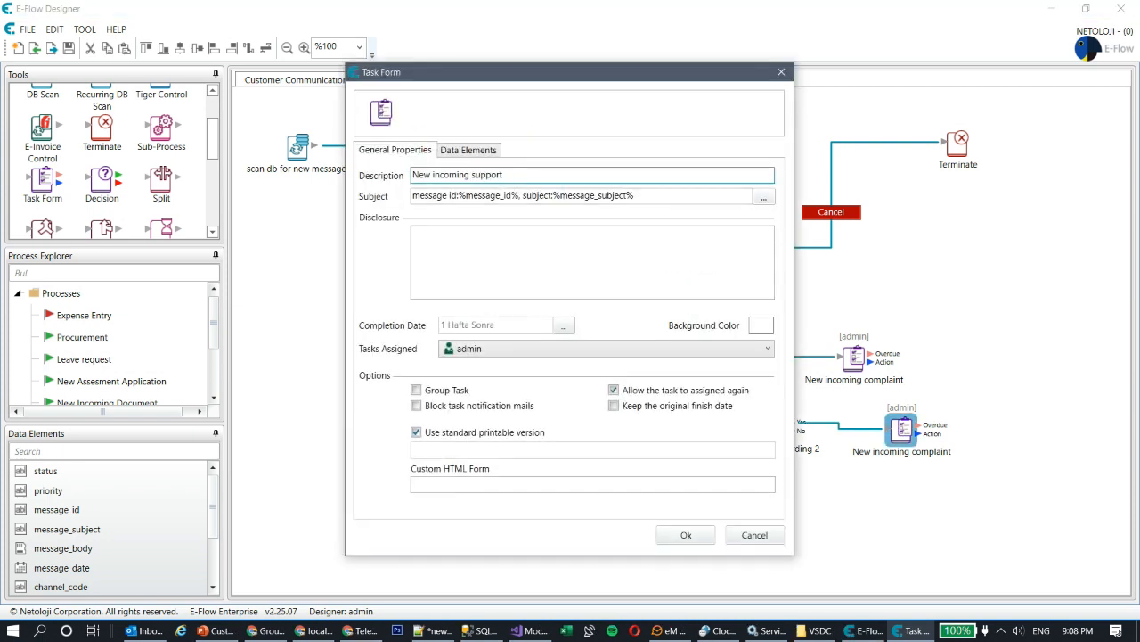
{"action": "type", "text": "requsest"}
{"action": "left_click", "coordinate": [529, 350]}
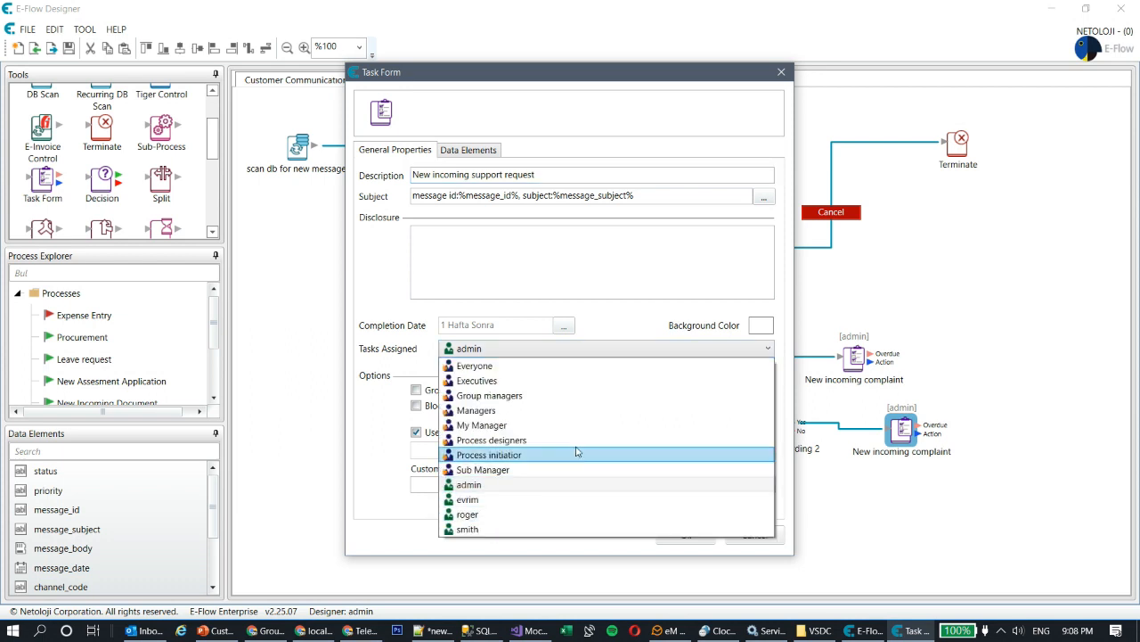
{"action": "left_click", "coordinate": [737, 544]}
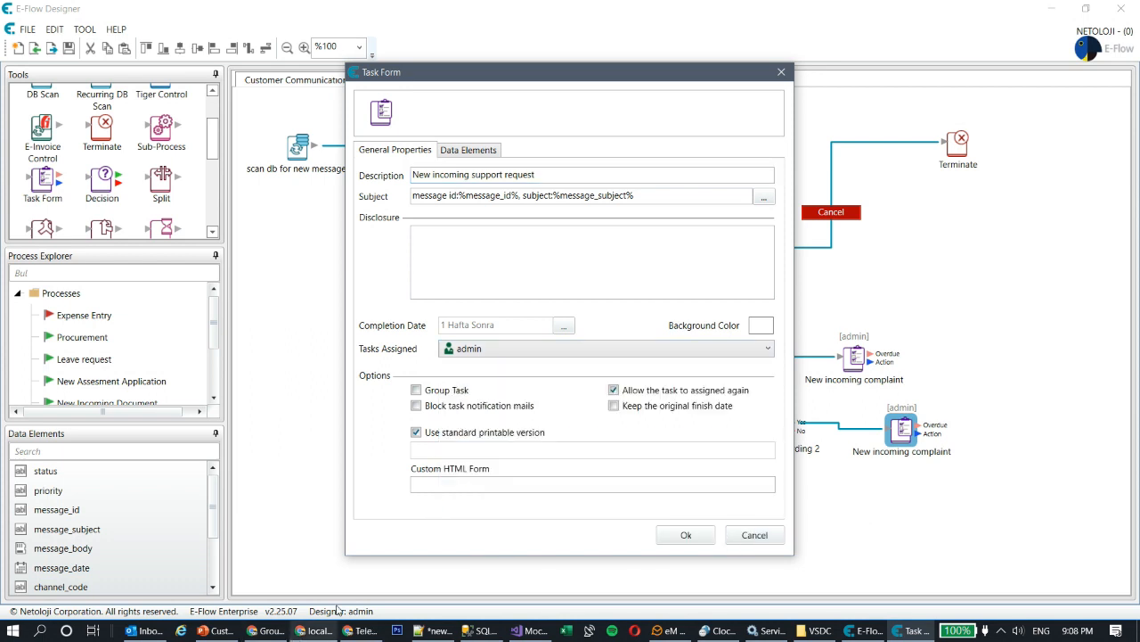
{"action": "left_click", "coordinate": [755, 535]}
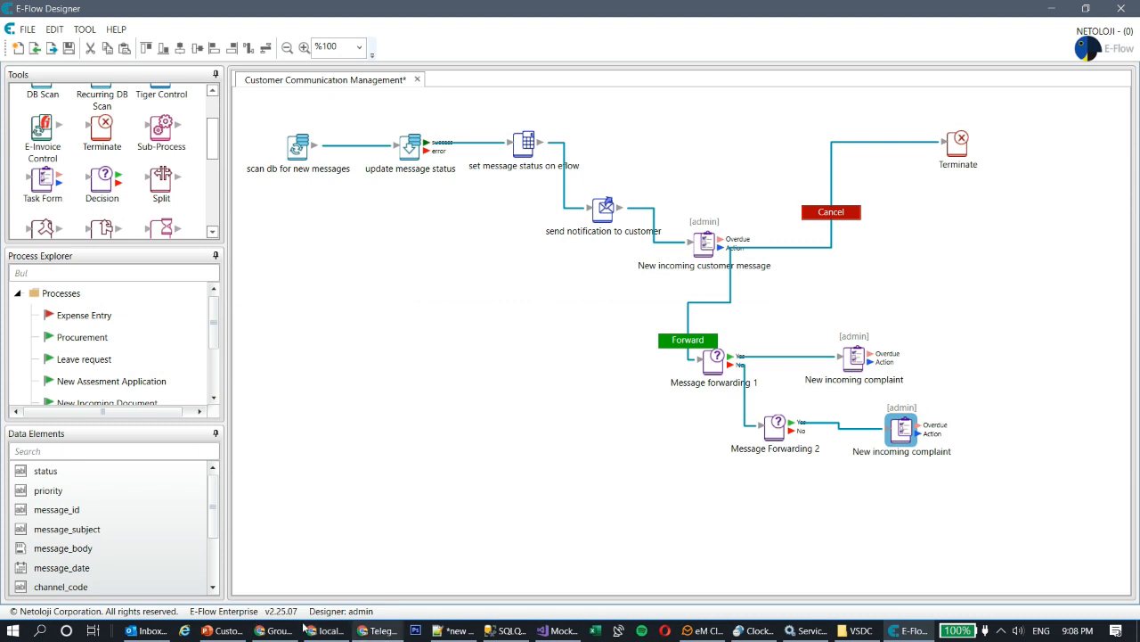
- Review the portal's Groups / Roles page and Task List, then return to the designer
{"action": "left_click", "coordinate": [278, 630]}
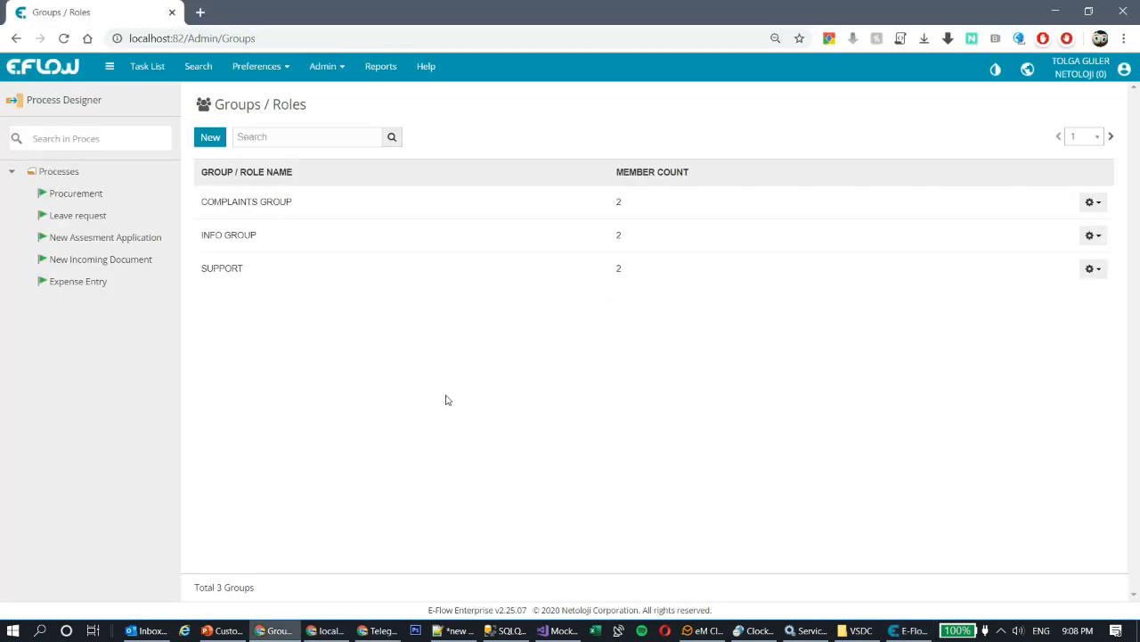
{"action": "left_click", "coordinate": [147, 69]}
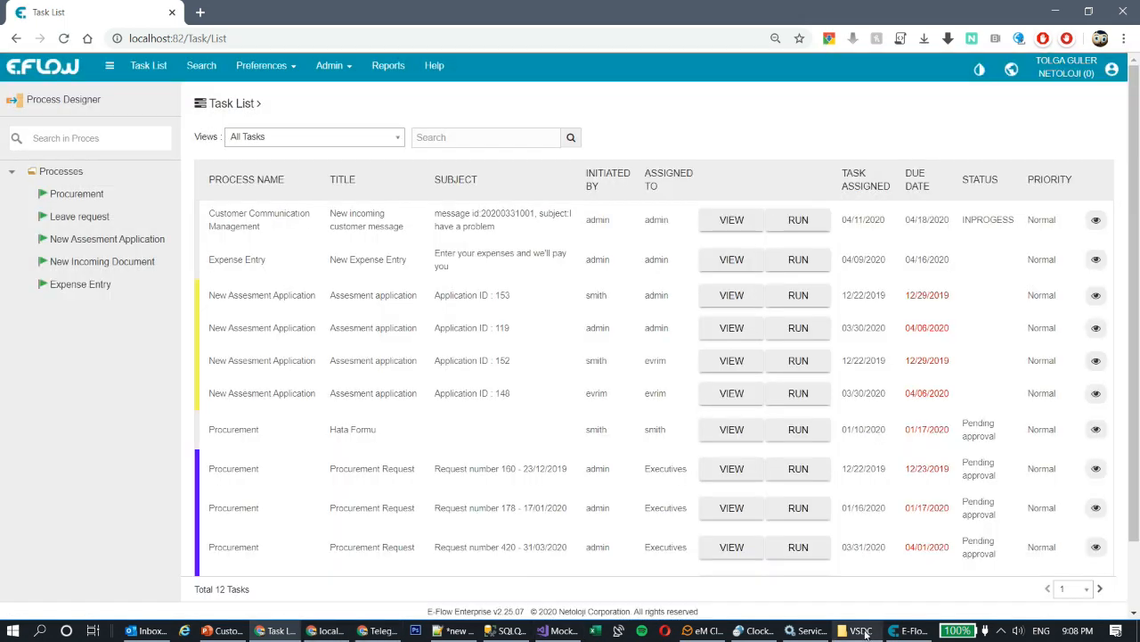
{"action": "left_click", "coordinate": [923, 631]}
- Reposition the upper complaint task and save the process
{"action": "double_click", "coordinate": [859, 366]}
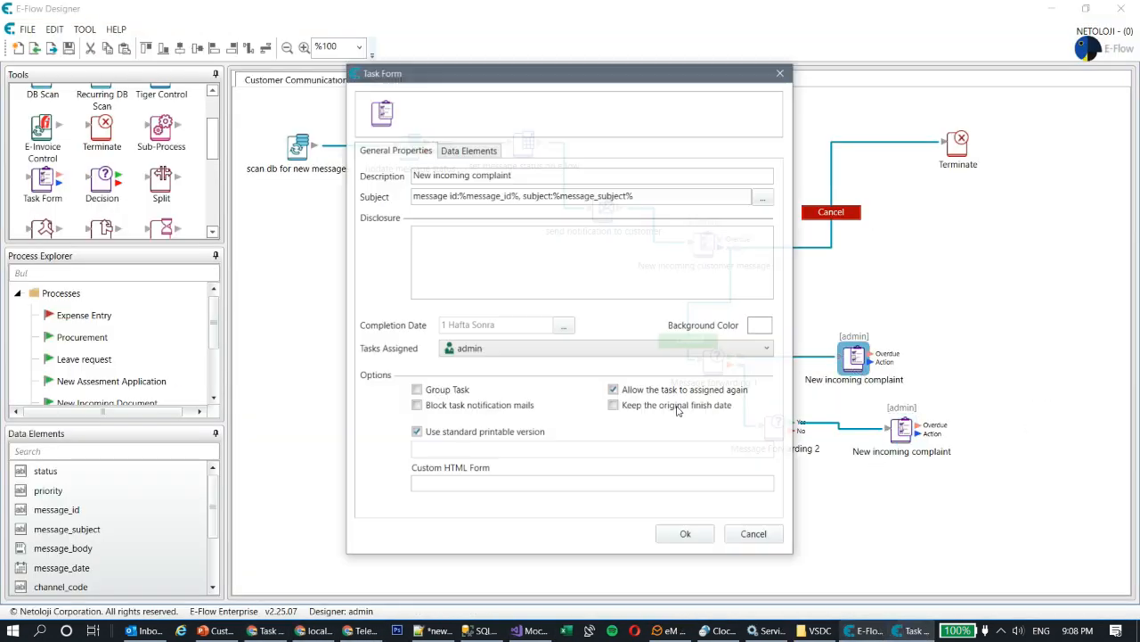
{"action": "left_click", "coordinate": [513, 350]}
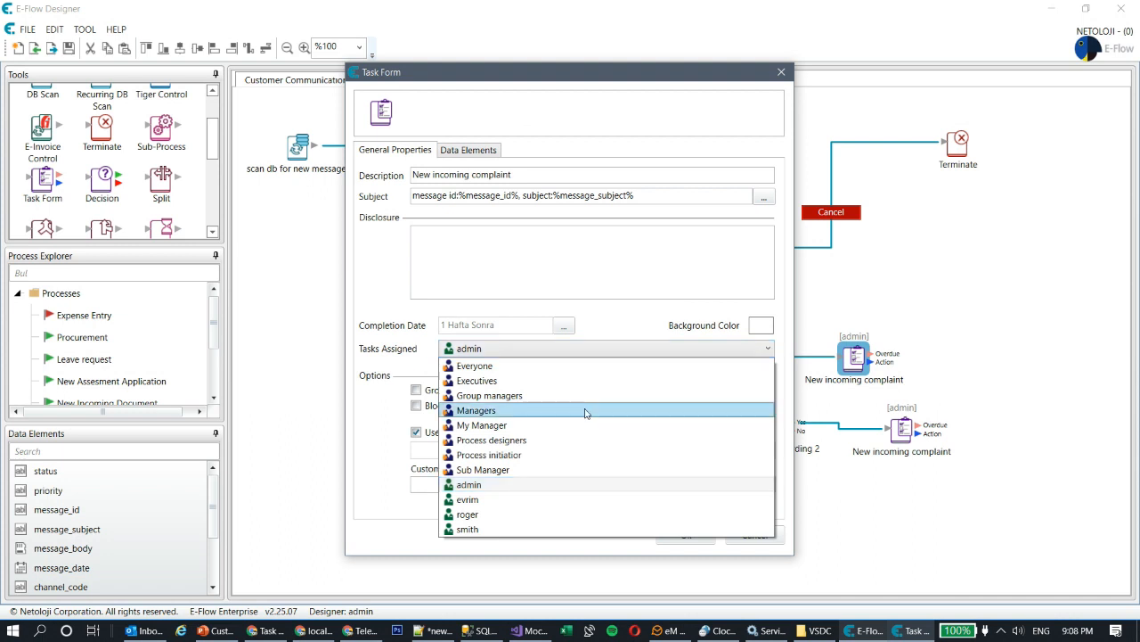
{"action": "left_click", "coordinate": [902, 361]}
{"action": "left_click", "coordinate": [764, 538]}
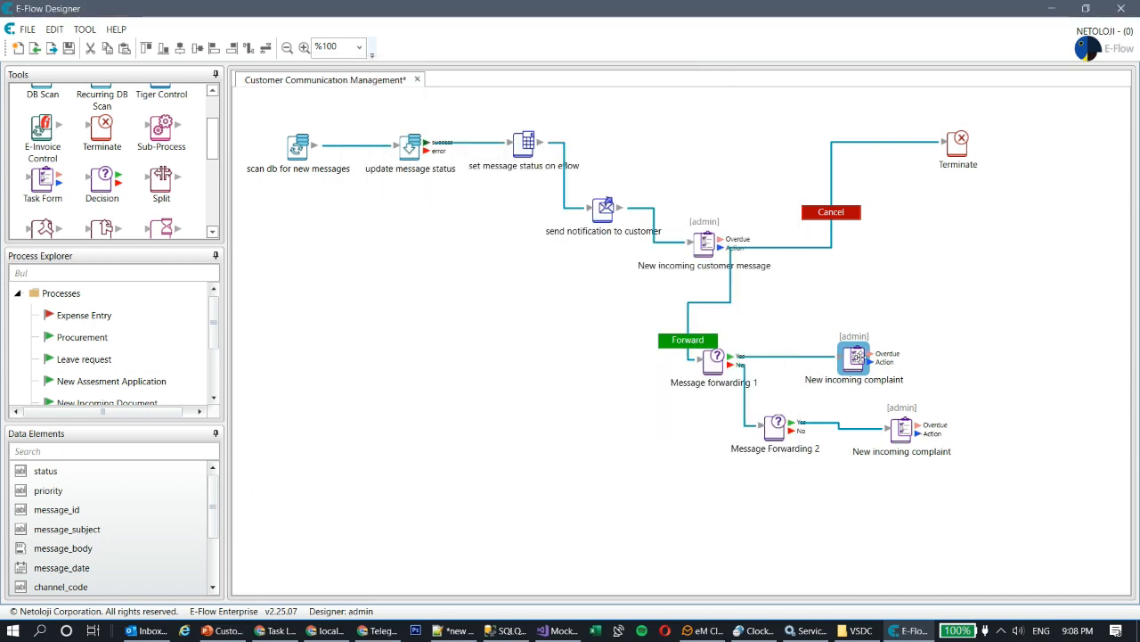
{"action": "left_click_drag", "start_coordinate": [857, 357], "coordinate": [904, 344]}
{"action": "key", "text": "ctrl+s"}
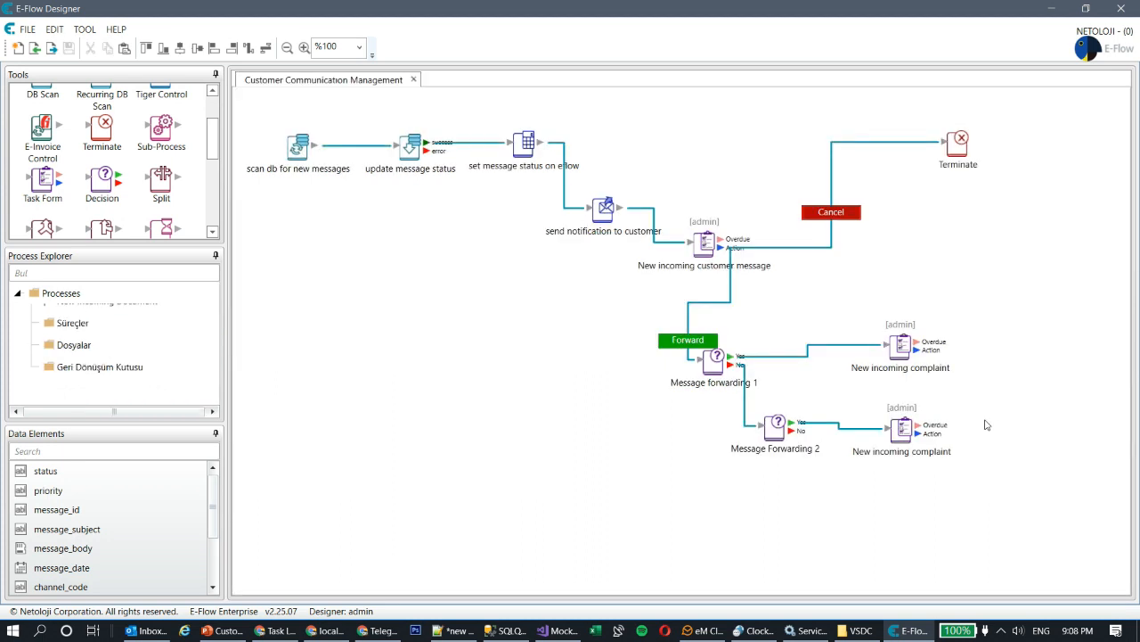
- Assign the upper complaint task to COMPLAINTS GROUP
{"action": "double_click", "coordinate": [898, 350]}
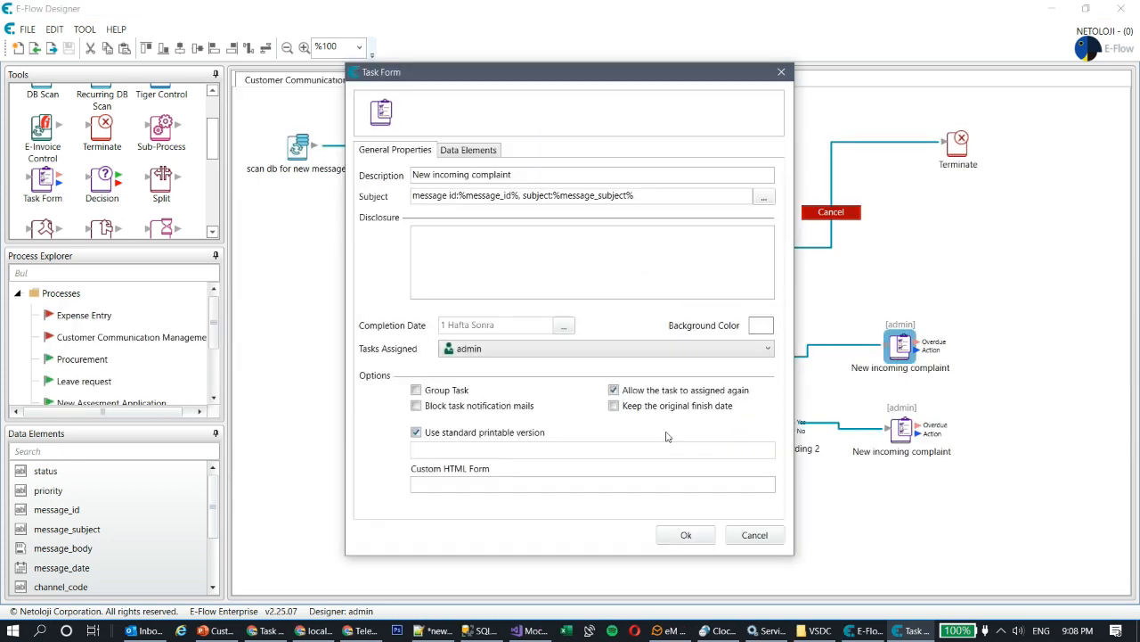
{"action": "left_click", "coordinate": [542, 352]}
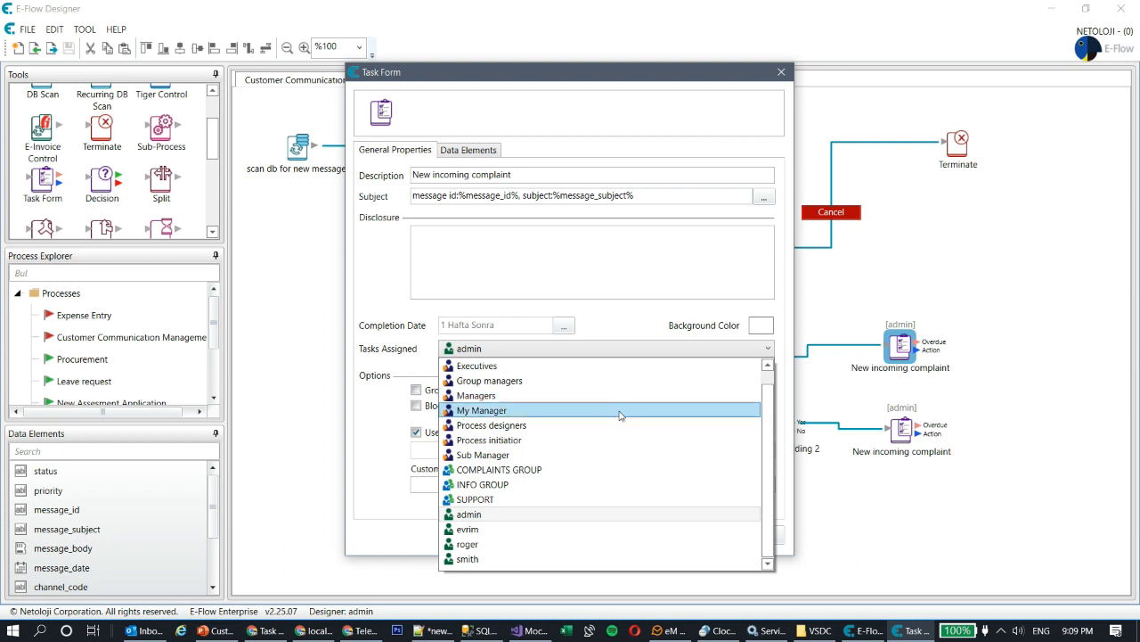
{"action": "left_click", "coordinate": [565, 469]}
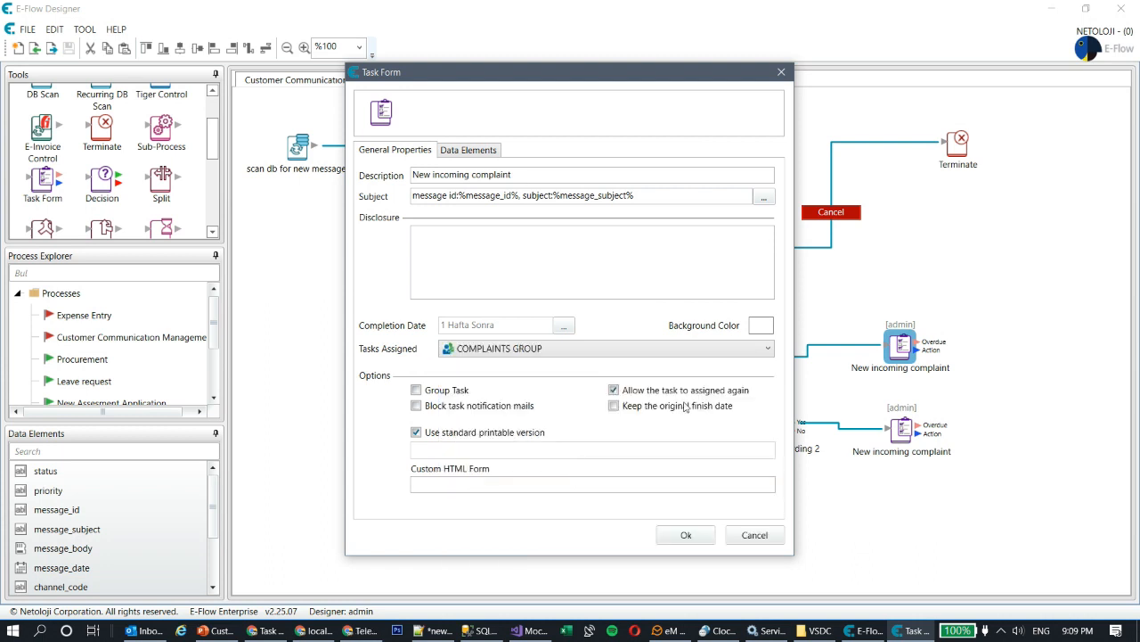
{"action": "left_click", "coordinate": [706, 543]}
- Assign the lower complaint task to SUPPORT and tidy both tasks' positions
{"action": "double_click", "coordinate": [902, 429]}
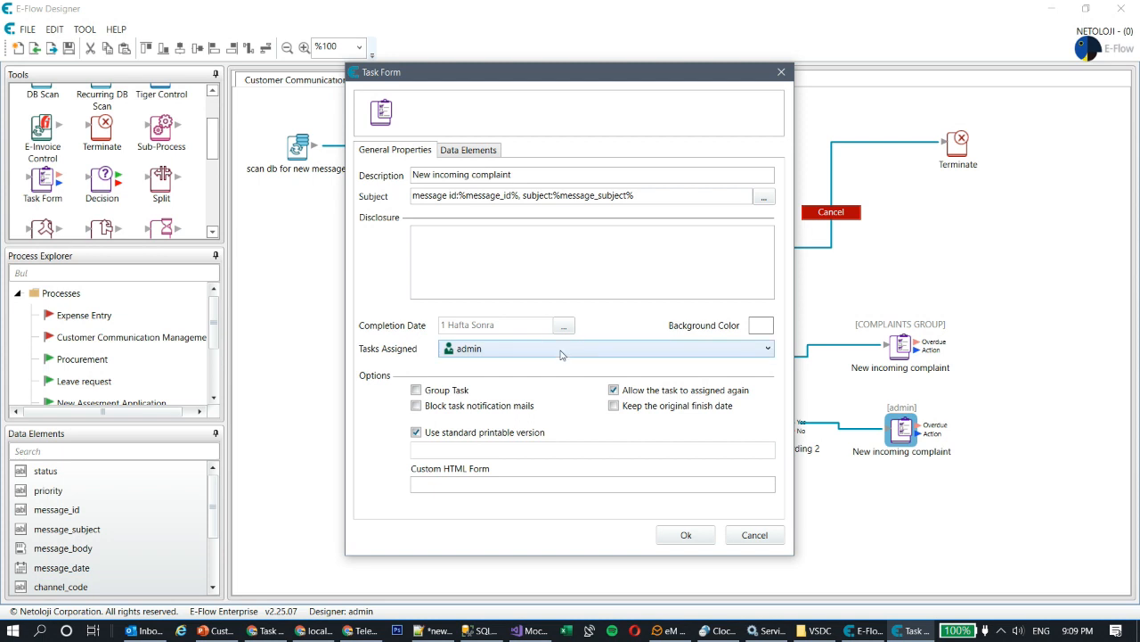
{"action": "left_click", "coordinate": [553, 354]}
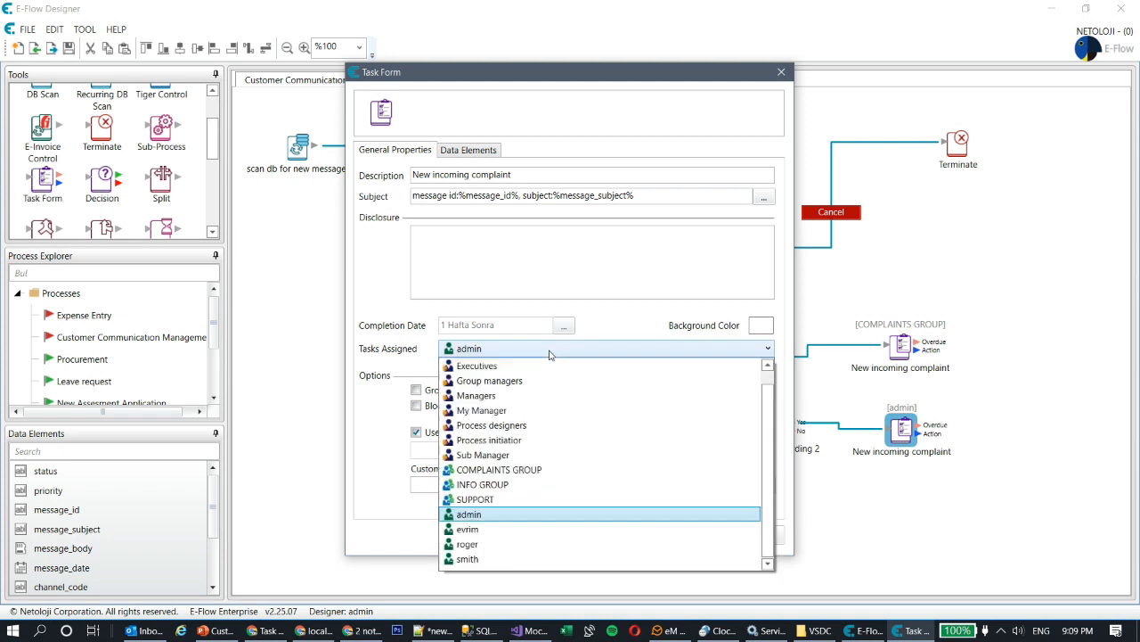
{"action": "left_click", "coordinate": [524, 499]}
{"action": "left_click", "coordinate": [686, 534]}
{"action": "left_click_drag", "start_coordinate": [902, 432], "coordinate": [908, 426]}
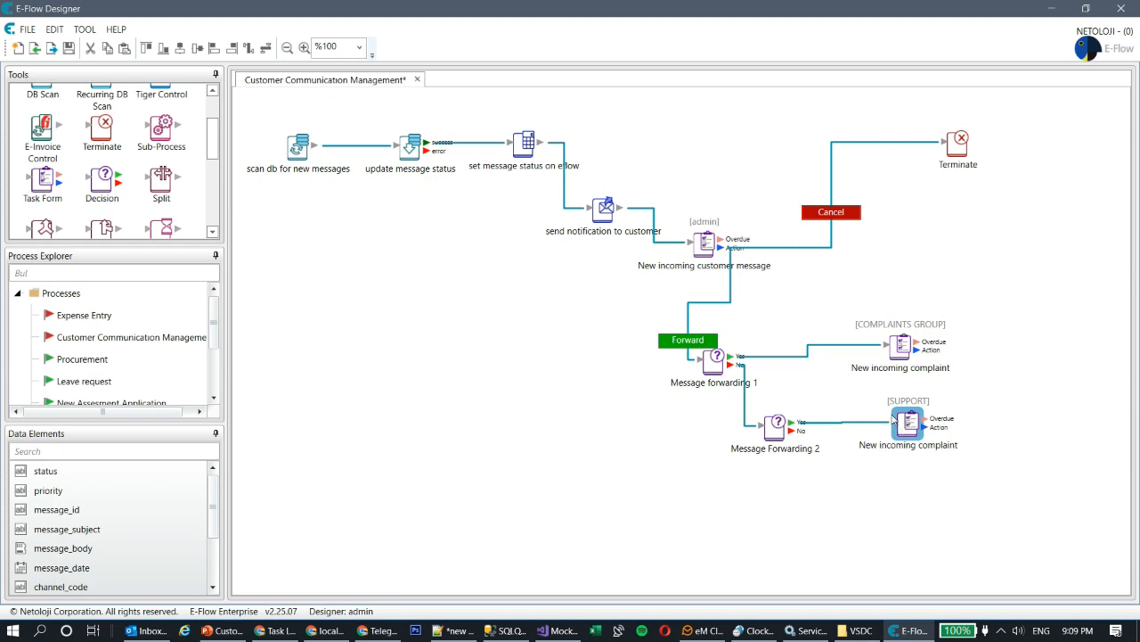
{"action": "mouse_move", "coordinate": [898, 345]}
{"action": "left_mouse_down"}
{"action": "mouse_move", "coordinate": [904, 353]}
{"action": "mouse_move", "coordinate": [886, 358]}
{"action": "mouse_move", "coordinate": [895, 355]}
{"action": "left_mouse_up"}
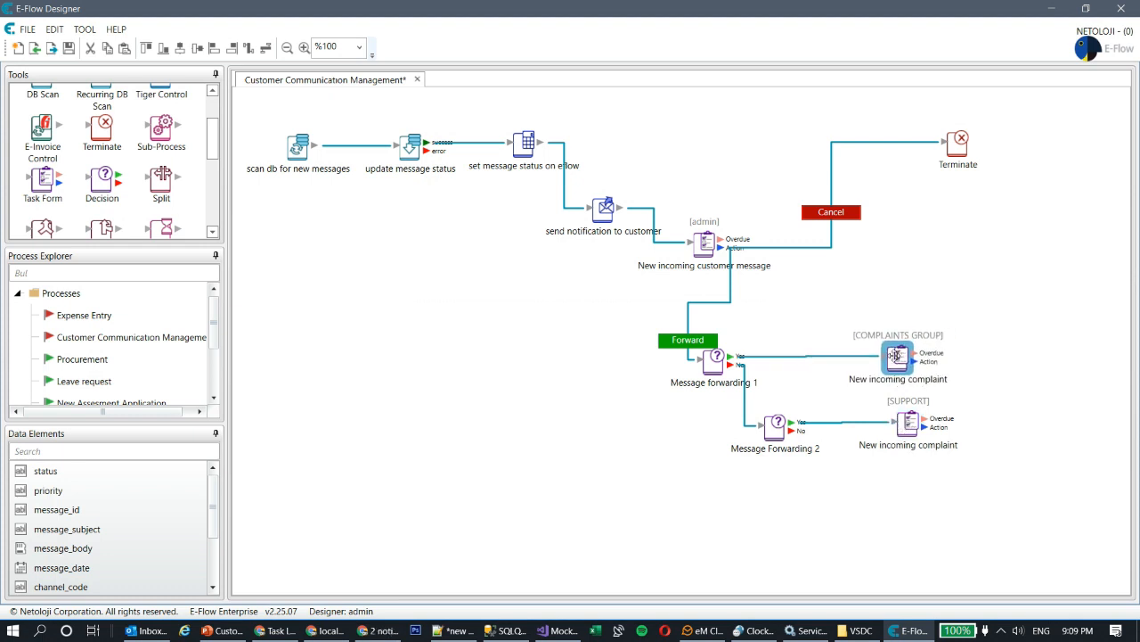
{"action": "left_click", "coordinate": [893, 487]}
- Rename the lower task's description to 'New incoming support'
{"action": "left_click", "coordinate": [907, 428]}
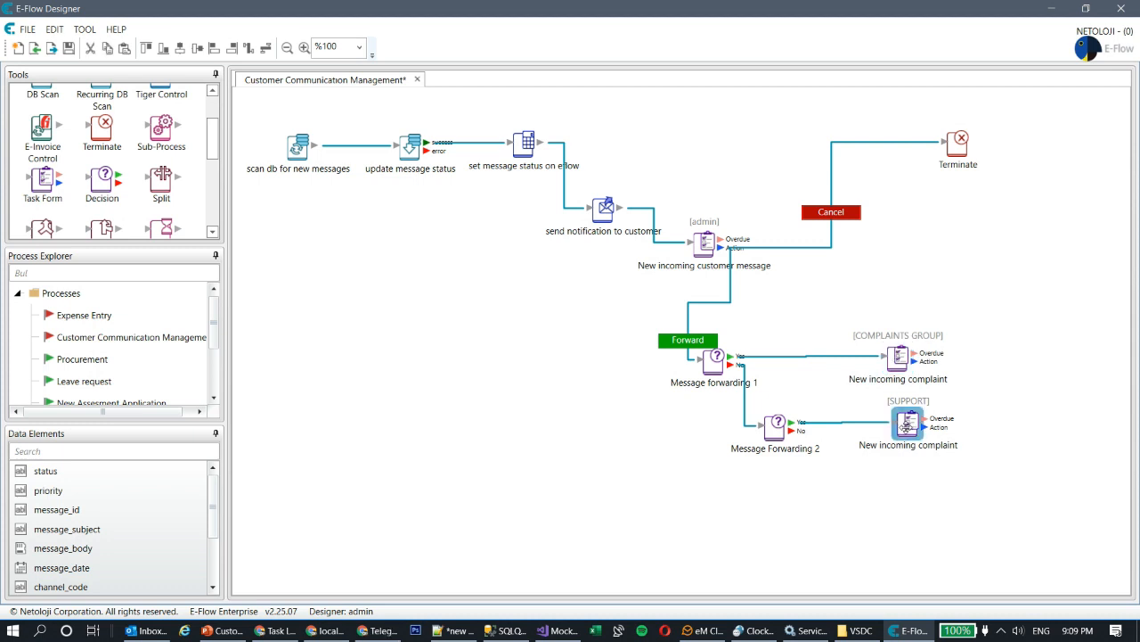
{"action": "double_click", "coordinate": [904, 425]}
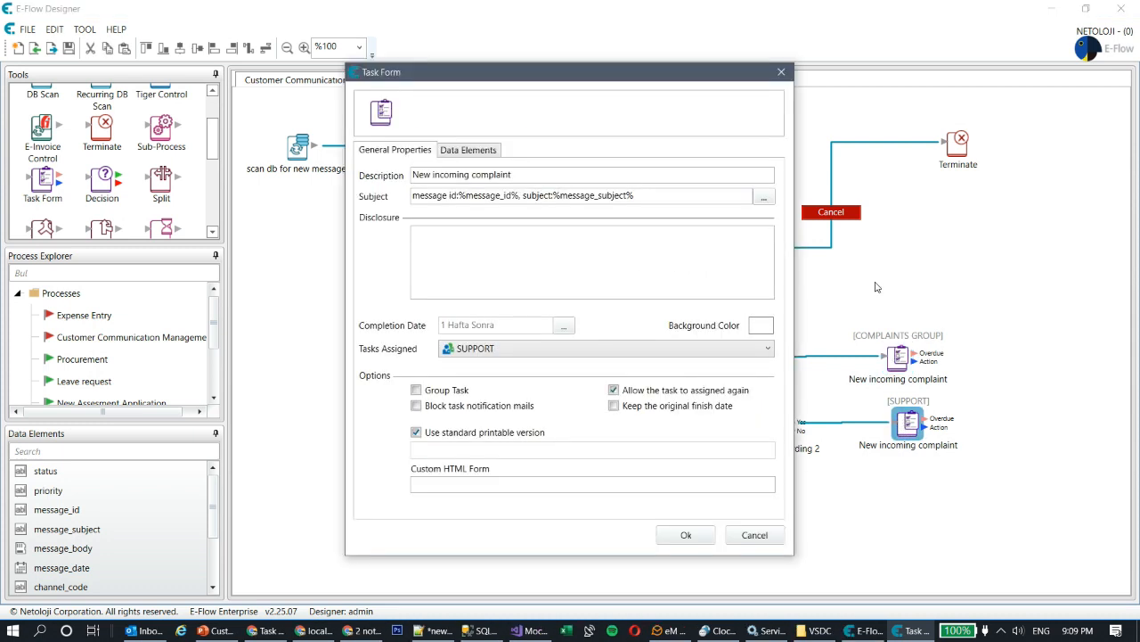
{"action": "double_click", "coordinate": [496, 175]}
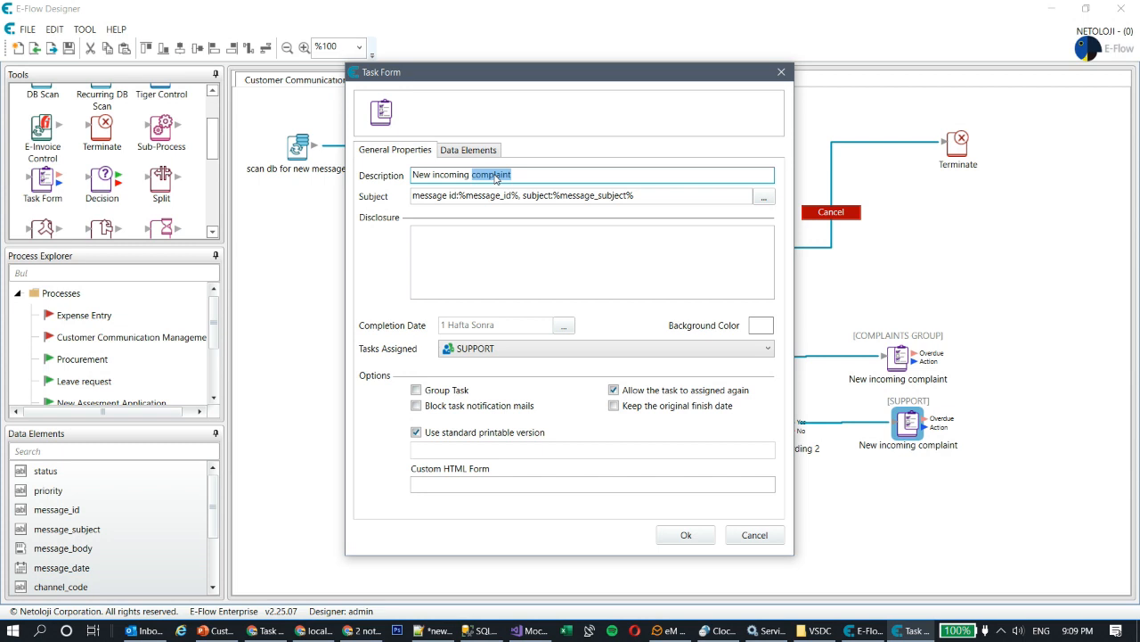
{"action": "type", "text": "support"}
{"action": "left_click", "coordinate": [686, 535]}
{"action": "left_click", "coordinate": [870, 509]}
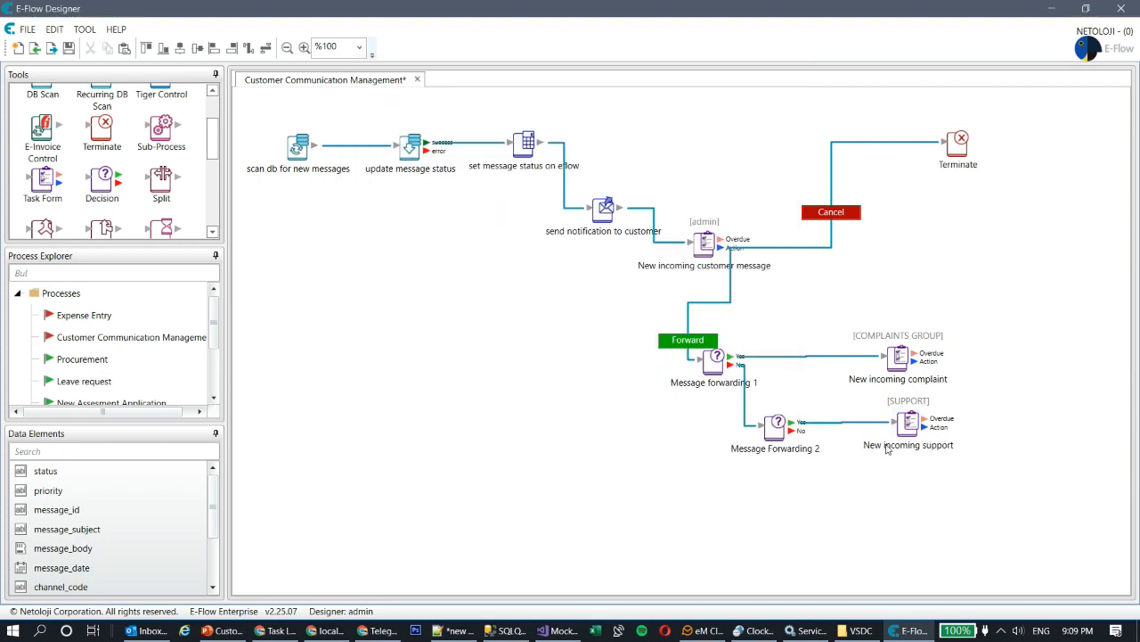
- Duplicate the New incoming support task and place the copy beneath it
{"action": "left_click", "coordinate": [902, 419]}
{"action": "key", "text": "ctrl+c"}
{"action": "key", "text": "ctrl+v"}
{"action": "left_click_drag", "start_coordinate": [898, 420], "coordinate": [914, 507]}
{"action": "double_click", "coordinate": [914, 507]}
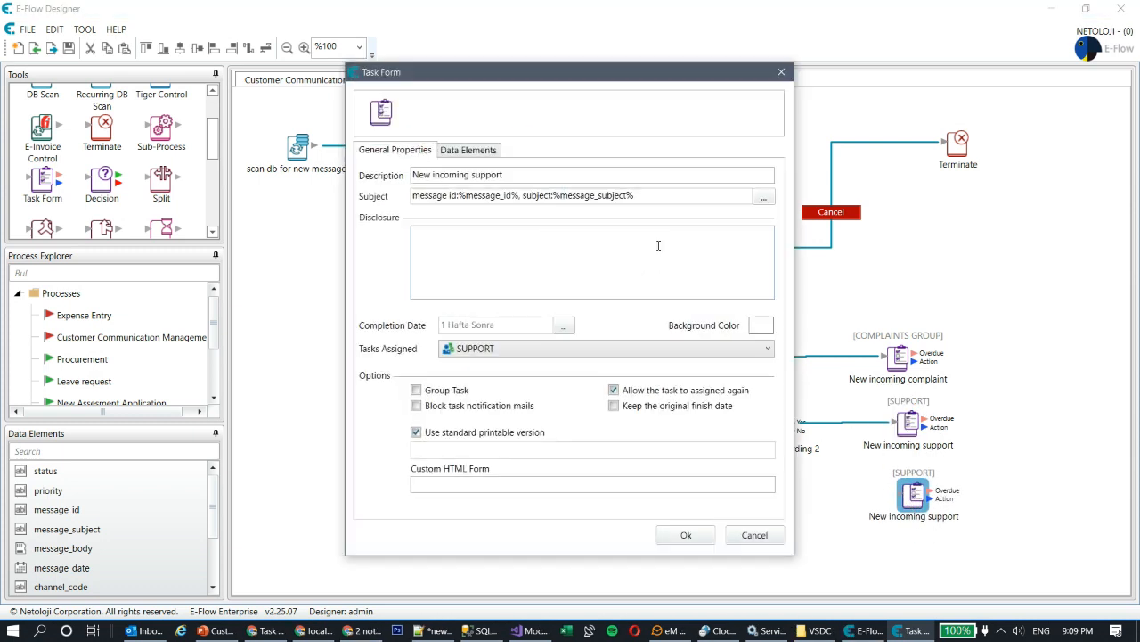
- Rename the copy to 'New incoming information request' and assign it to INFO GROUP
{"action": "left_click", "coordinate": [485, 175]}
{"action": "double_click", "coordinate": [478, 175]}
{"action": "key", "text": "BackSpace"}
{"action": "type", "text": "information request"}
{"action": "left_click", "coordinate": [572, 349]}
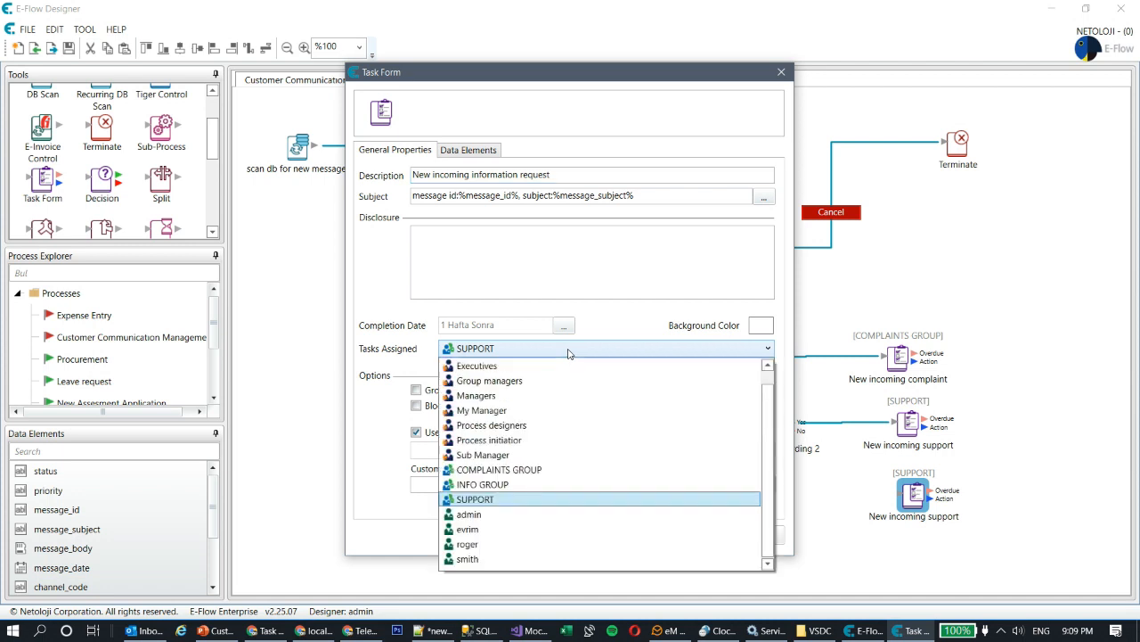
{"action": "left_click", "coordinate": [502, 486]}
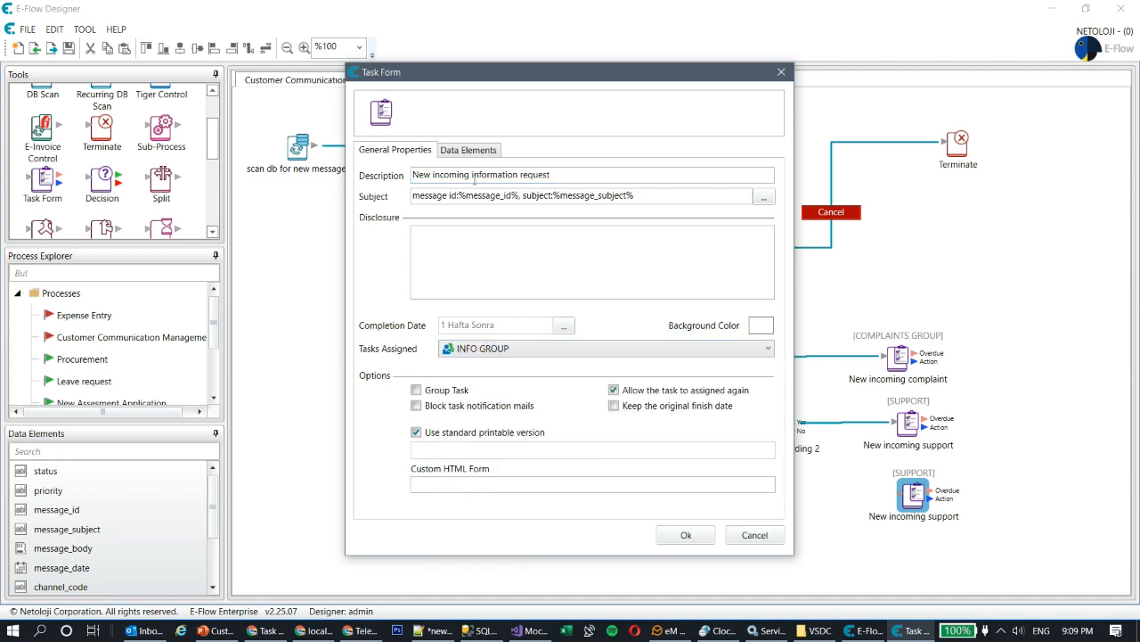
{"action": "left_click", "coordinate": [686, 534]}
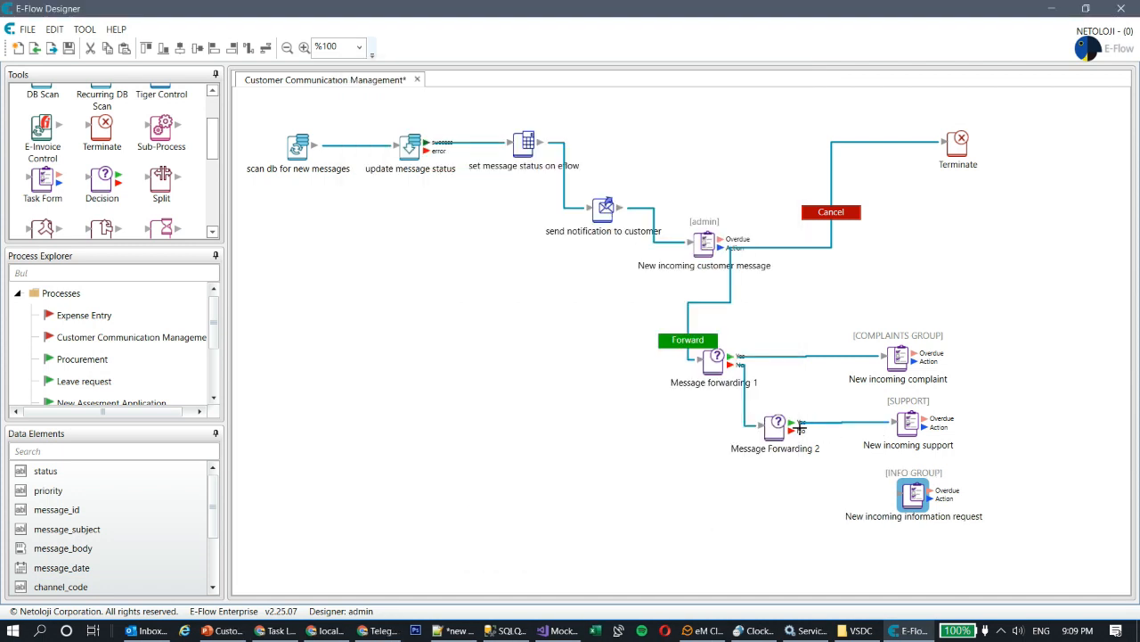
- Connect Message Forwarding 2's No branch to the information request task
{"action": "left_click_drag", "start_coordinate": [792, 430], "coordinate": [899, 493]}
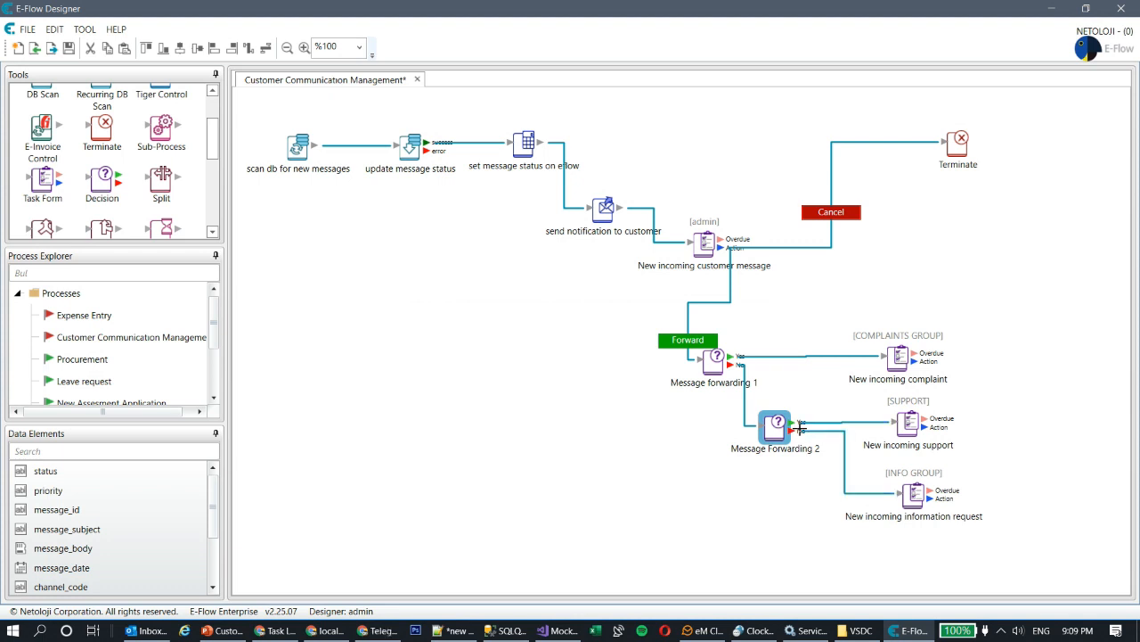
{"action": "left_click", "coordinate": [899, 357]}
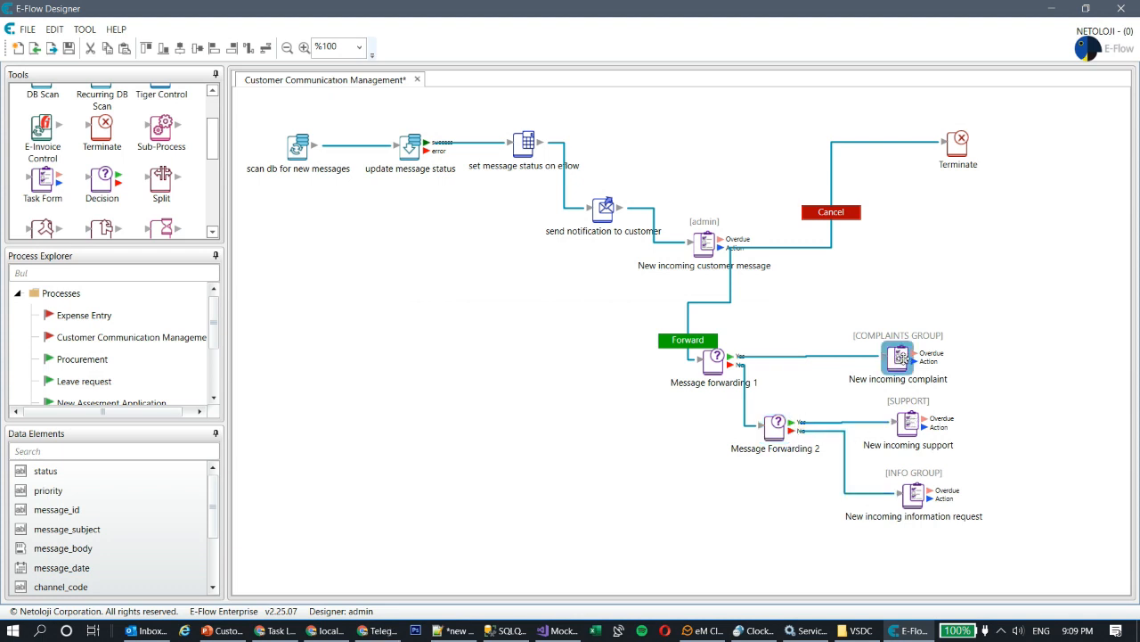
{"action": "left_click_drag", "start_coordinate": [901, 357], "coordinate": [918, 352]}
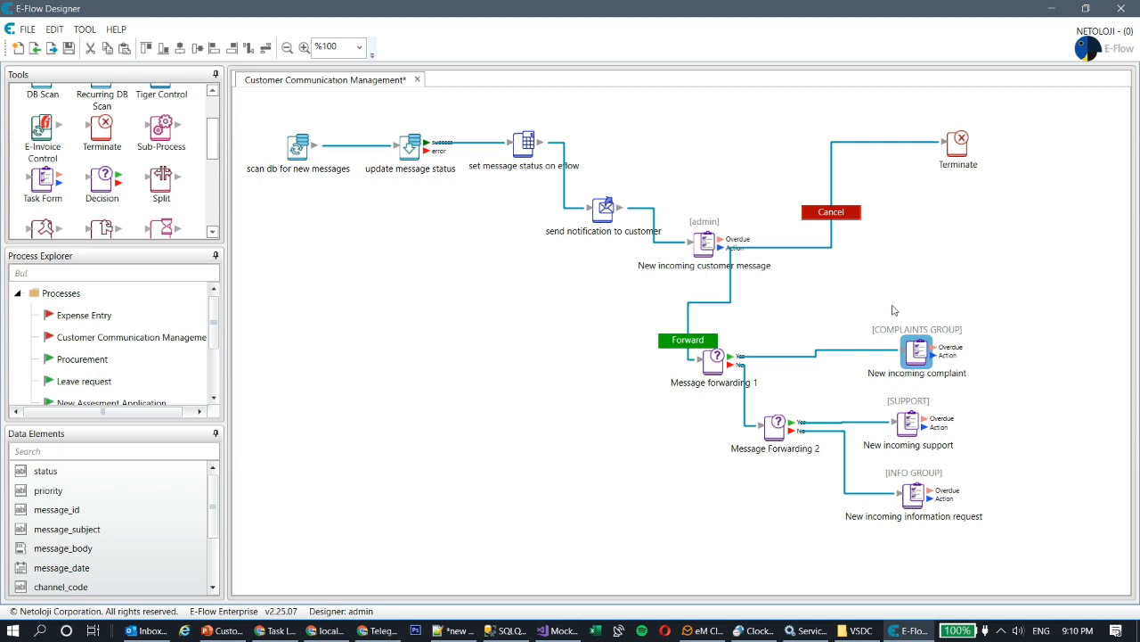
- Save and activate the Customer Communication Management process
{"action": "key", "text": "ctrl+s"}
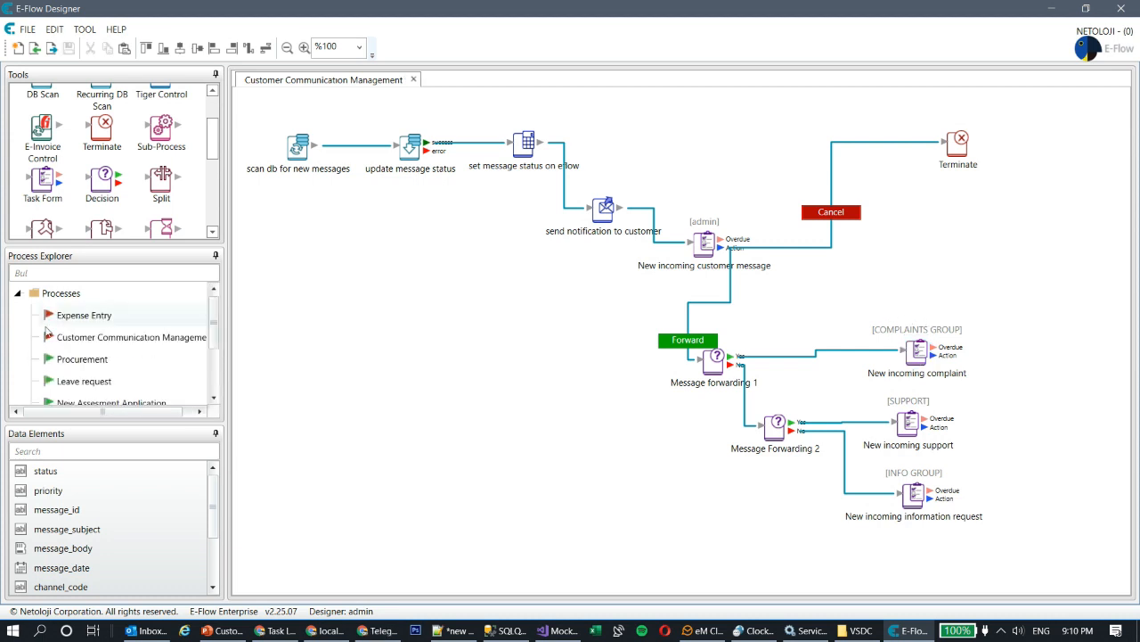
{"action": "right_click", "coordinate": [94, 338]}
{"action": "left_click", "coordinate": [173, 349]}
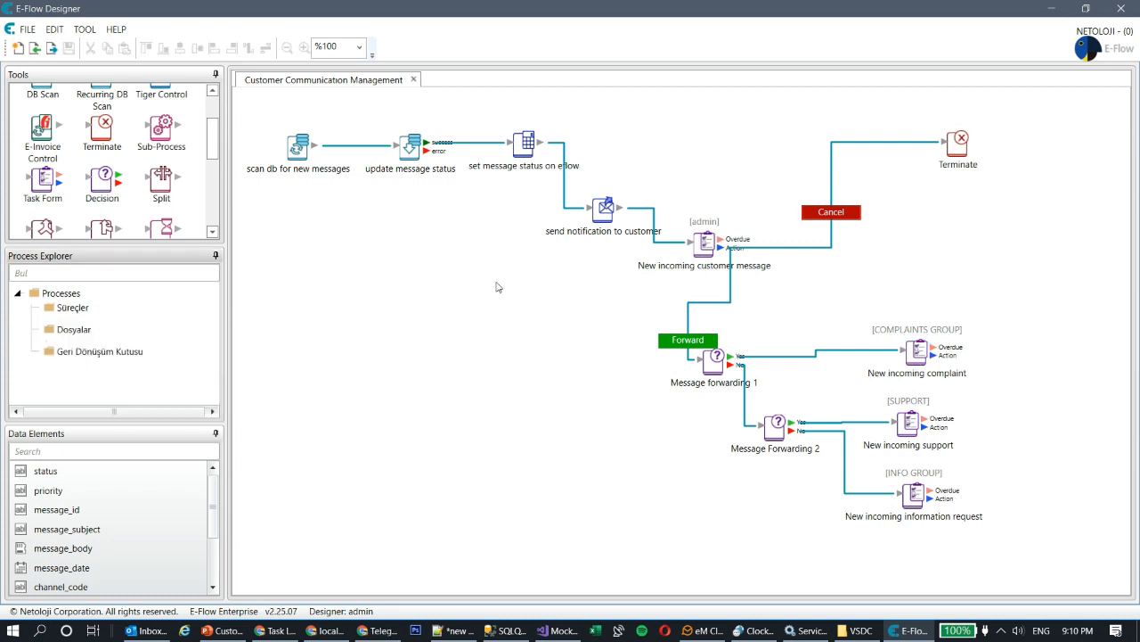
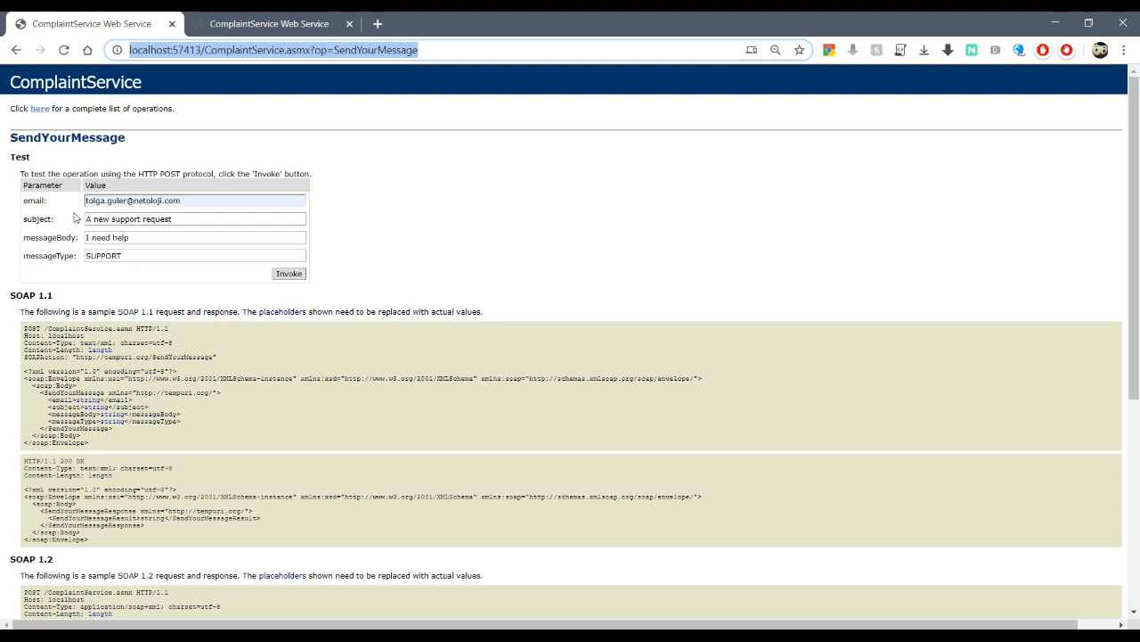
- Invoke the SendYourMessage test to submit the 'A new support request' SUPPORT message
{"action": "left_click", "coordinate": [290, 274]}
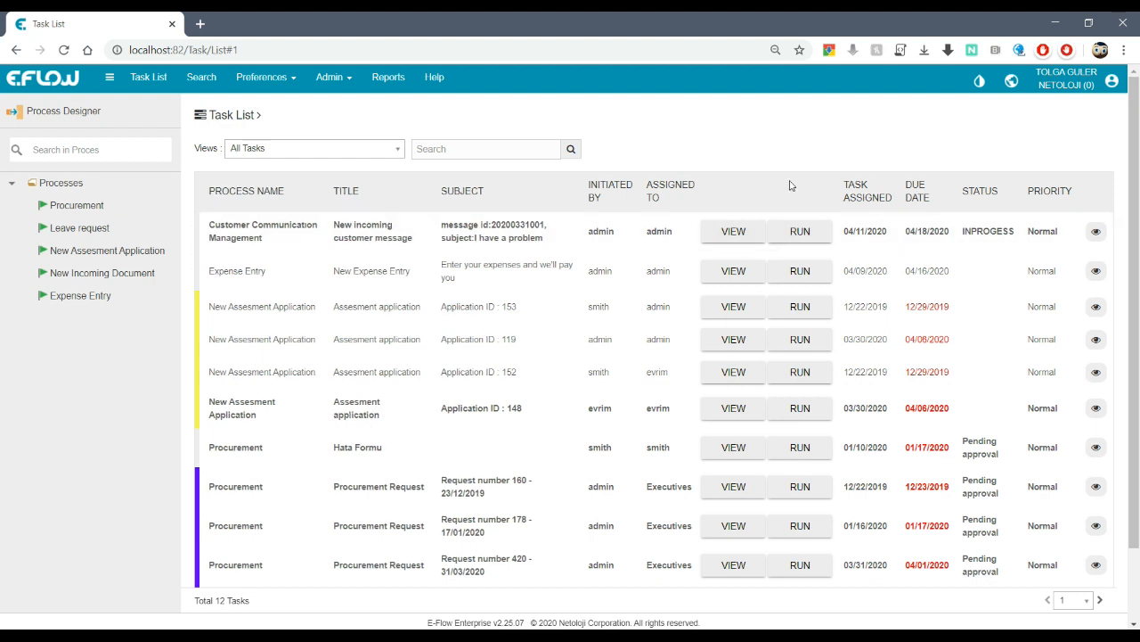
{"action": "left_click", "coordinate": [801, 231]}
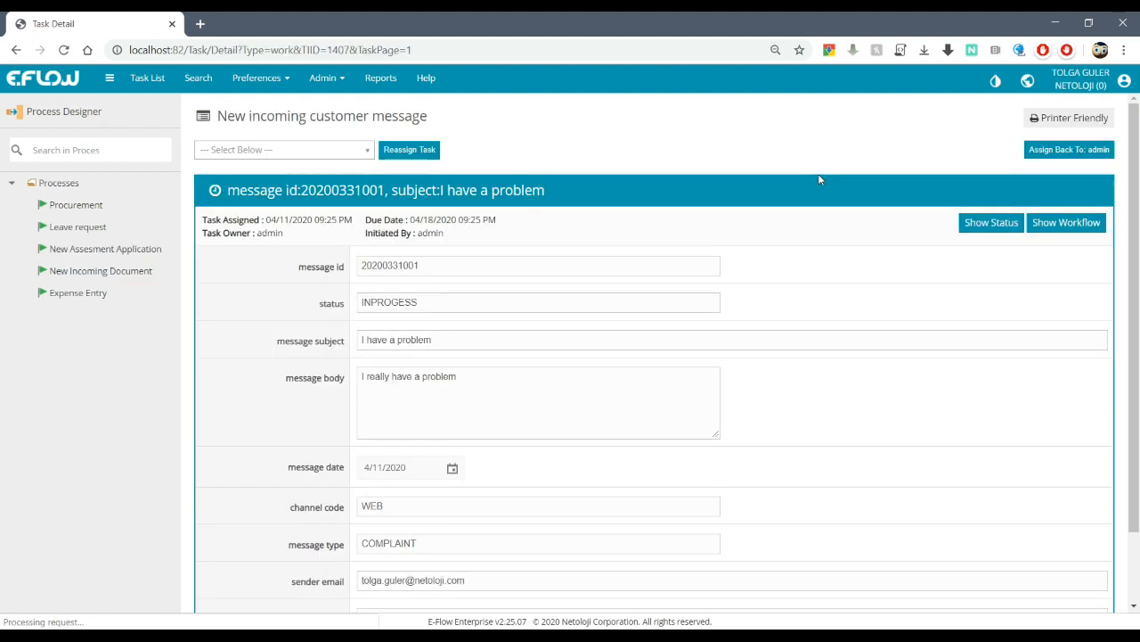
{"action": "scroll", "coordinate": [375, 292], "scroll_direction": "down", "scroll_amount": 2}
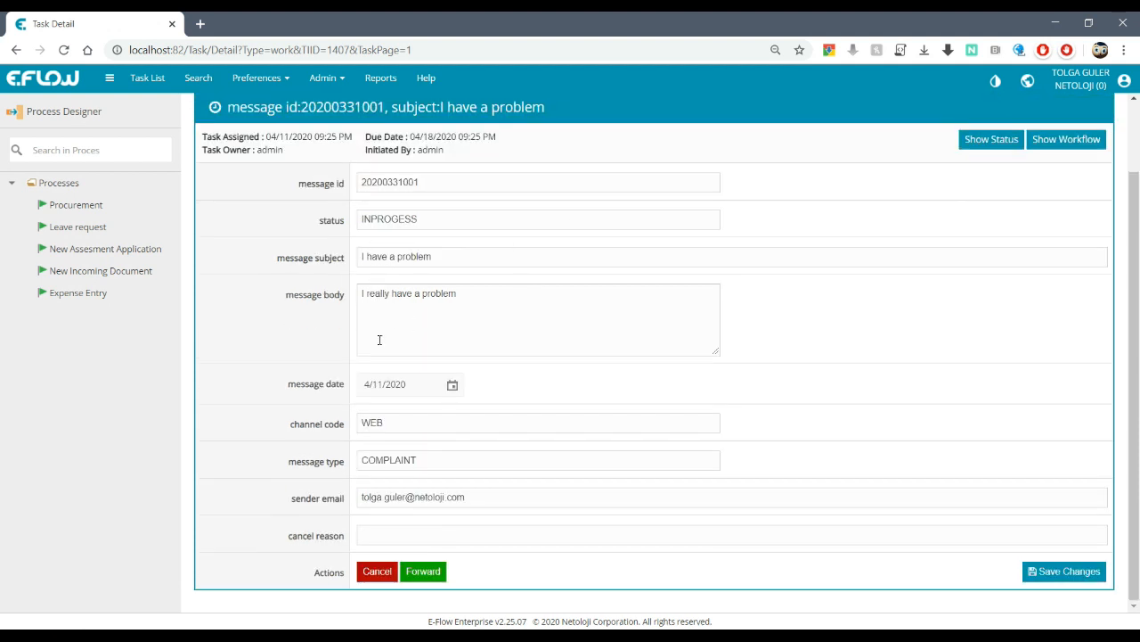
{"action": "left_click", "coordinate": [428, 574]}
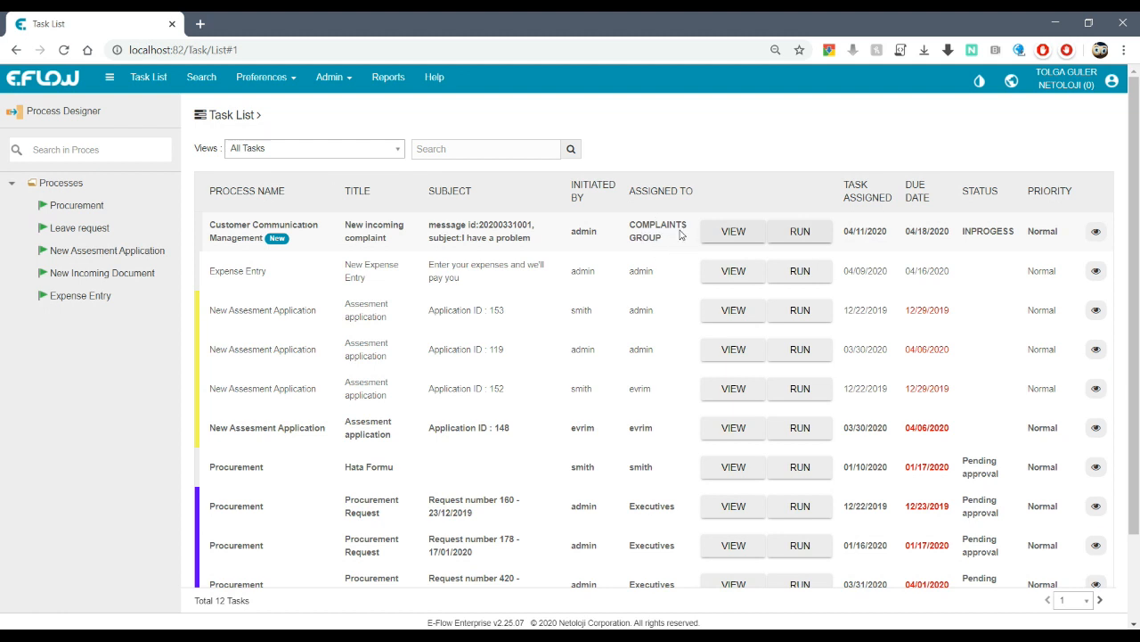
- Inspect the New incoming complaint task's workflow diagram, then return to the Task List
{"action": "left_click", "coordinate": [818, 233]}
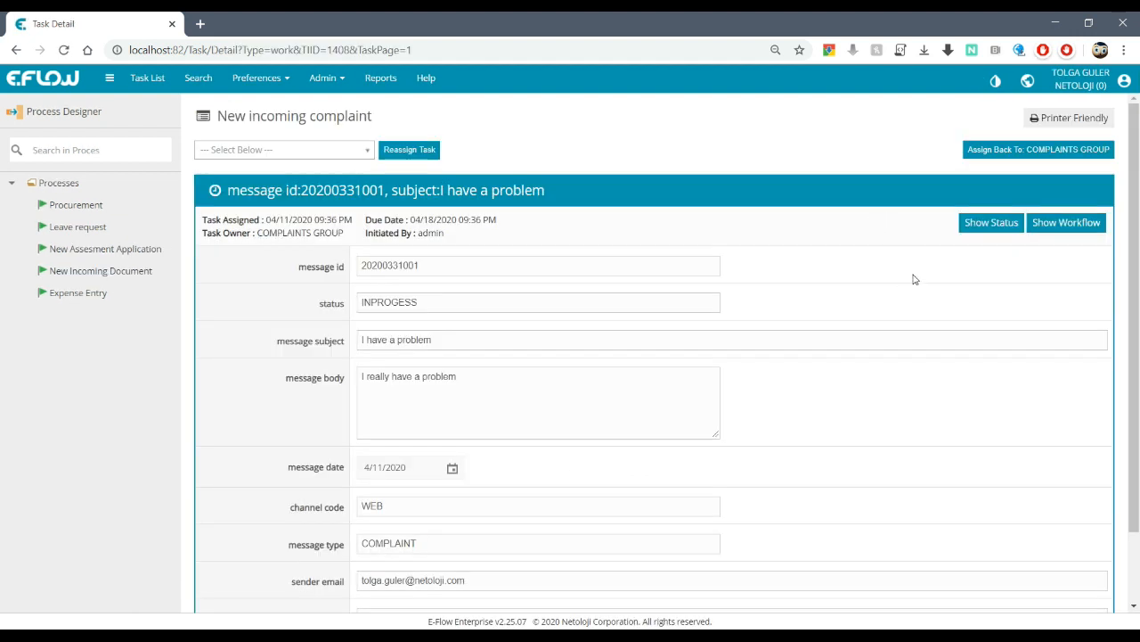
{"action": "left_click", "coordinate": [1041, 228]}
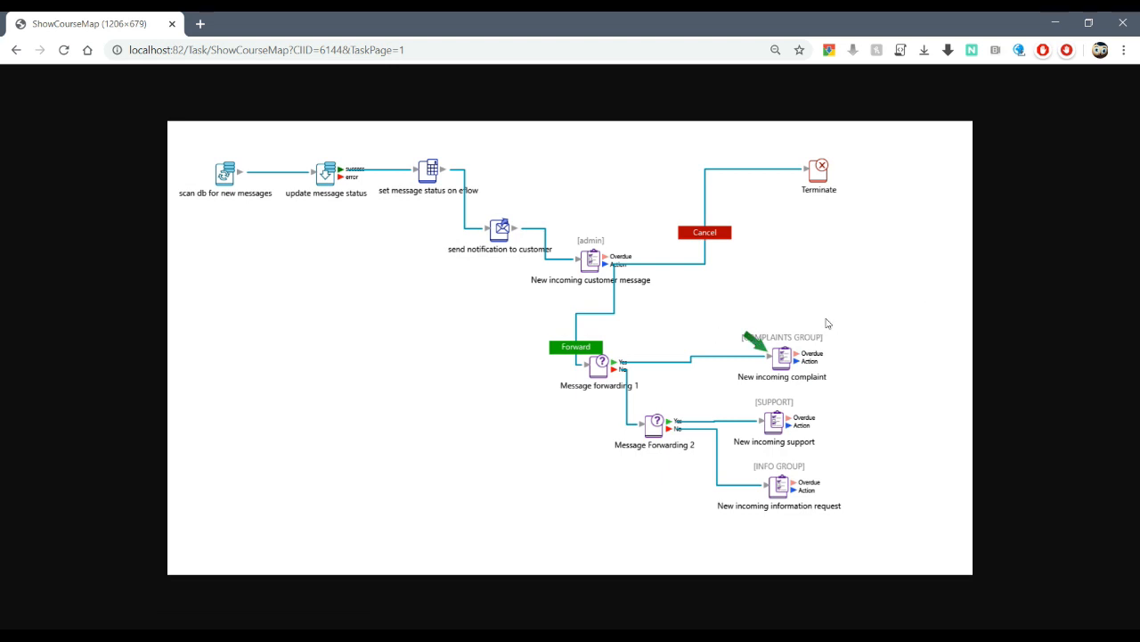
{"action": "left_click", "coordinate": [18, 53]}
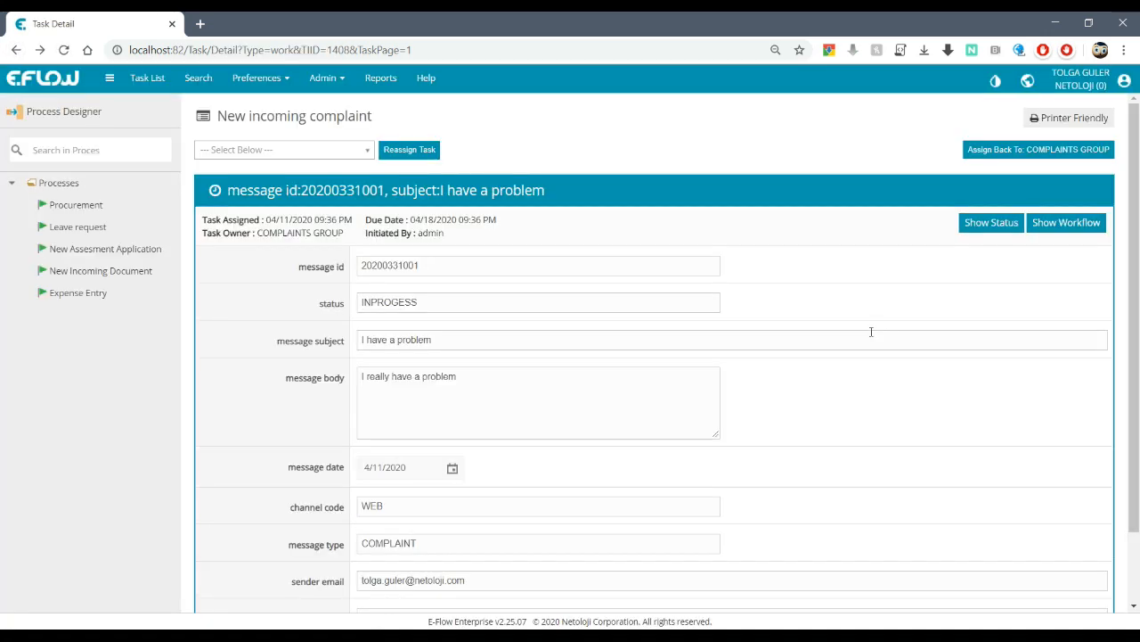
{"action": "left_click", "coordinate": [147, 78]}
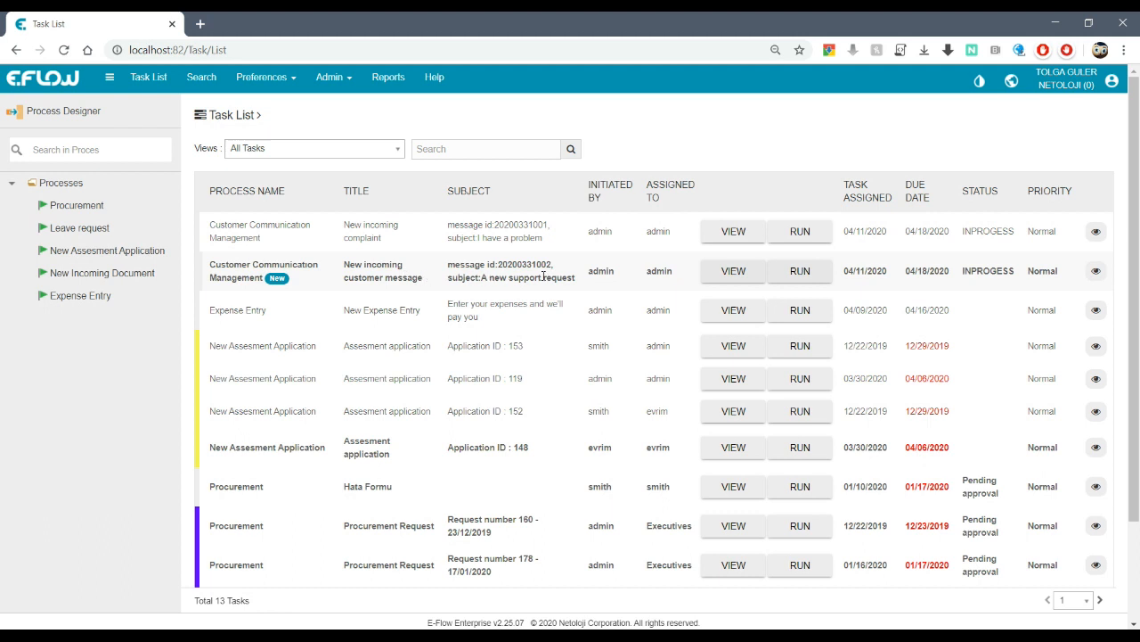
{"action": "left_click", "coordinate": [800, 271]}
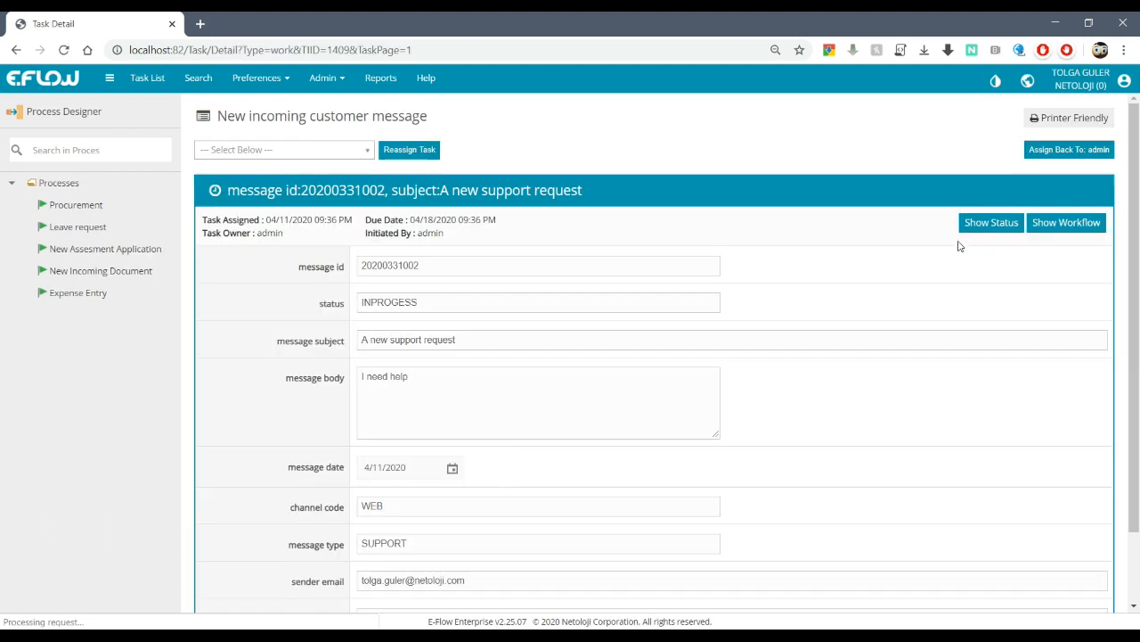
{"action": "scroll", "coordinate": [833, 239], "scroll_direction": "down", "scroll_amount": 2}
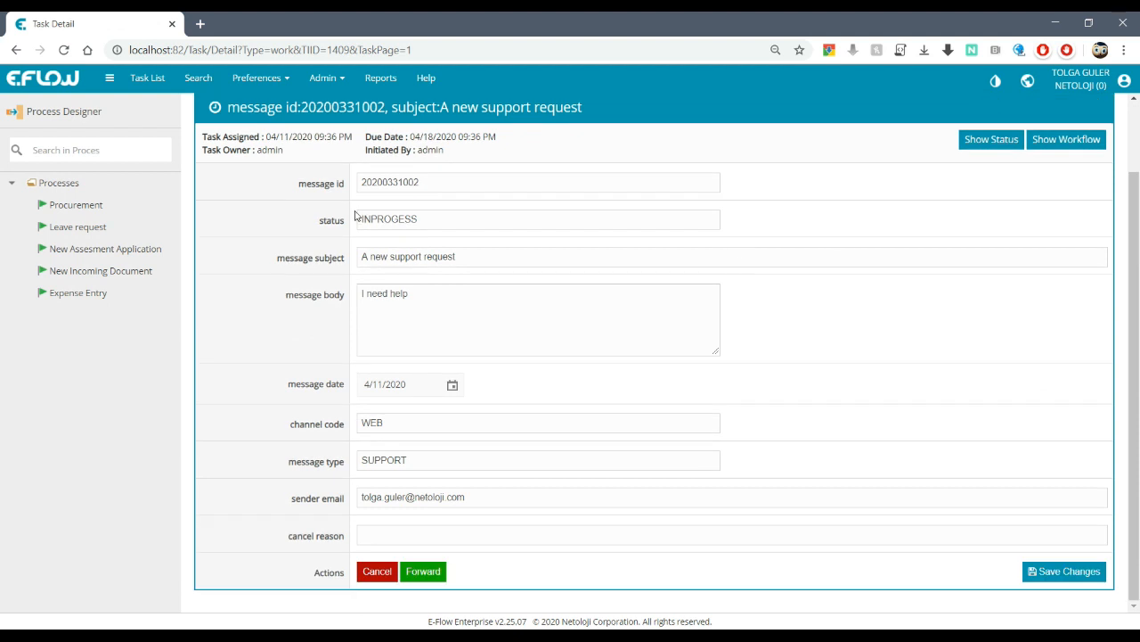
{"action": "left_click", "coordinate": [431, 572]}
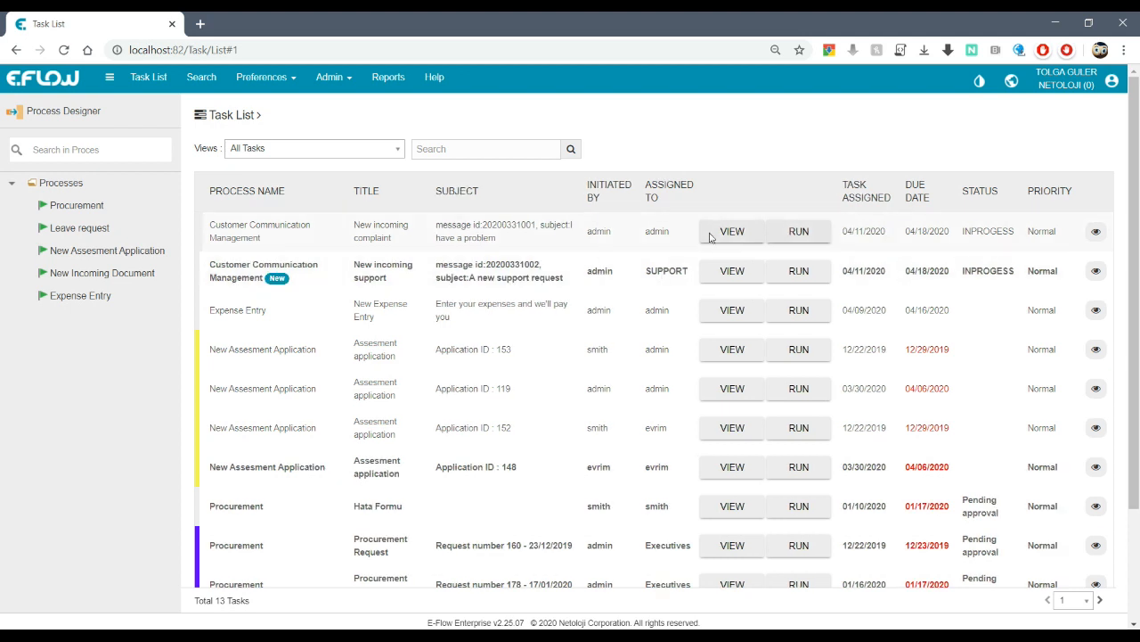
- Review the New incoming support task form, then switch to E-Flow Designer
{"action": "left_click", "coordinate": [800, 273]}
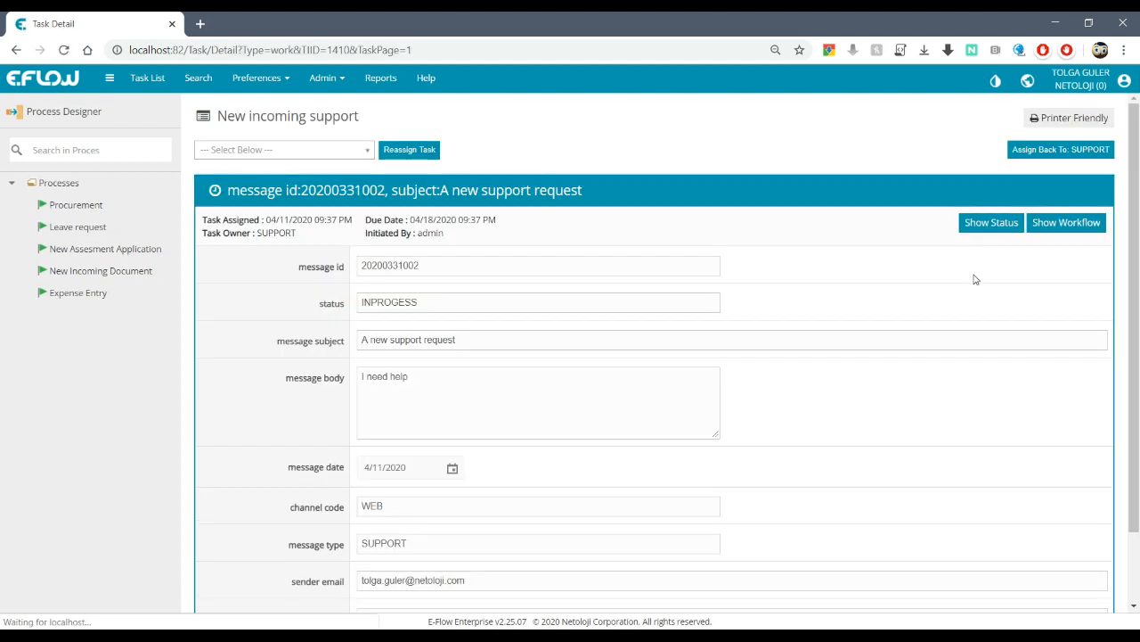
{"action": "scroll", "coordinate": [975, 283], "scroll_direction": "down", "scroll_amount": 1}
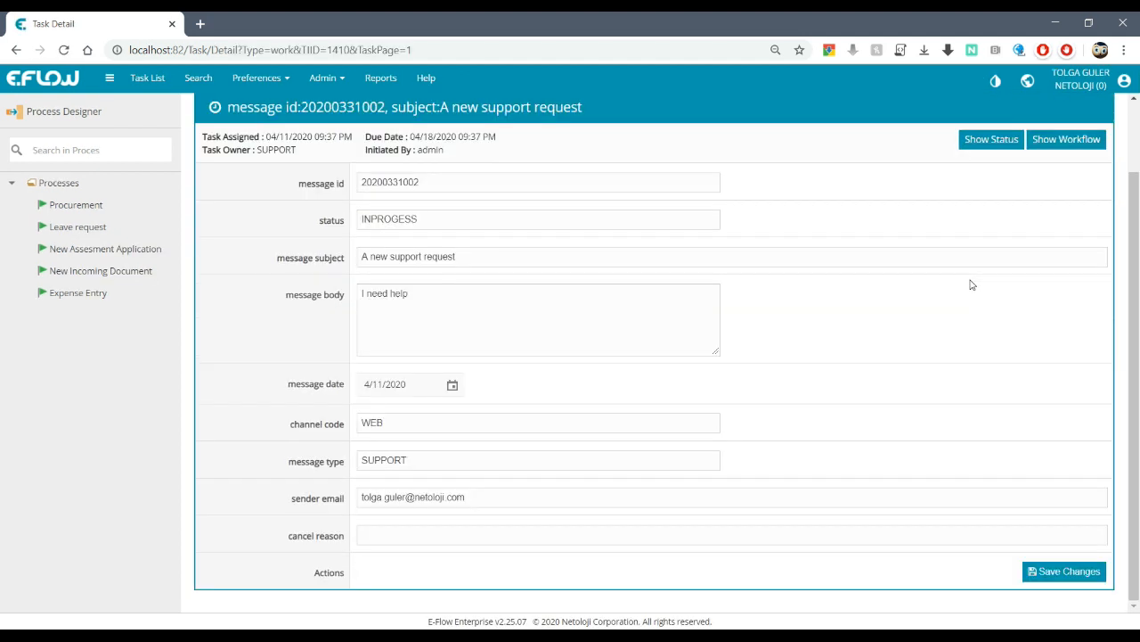
{"action": "scroll", "coordinate": [939, 318], "scroll_direction": "up", "scroll_amount": 1}
{"action": "scroll", "coordinate": [859, 317], "scroll_direction": "down", "scroll_amount": 1}
{"action": "scroll", "coordinate": [870, 288], "scroll_direction": "up", "scroll_amount": 1}
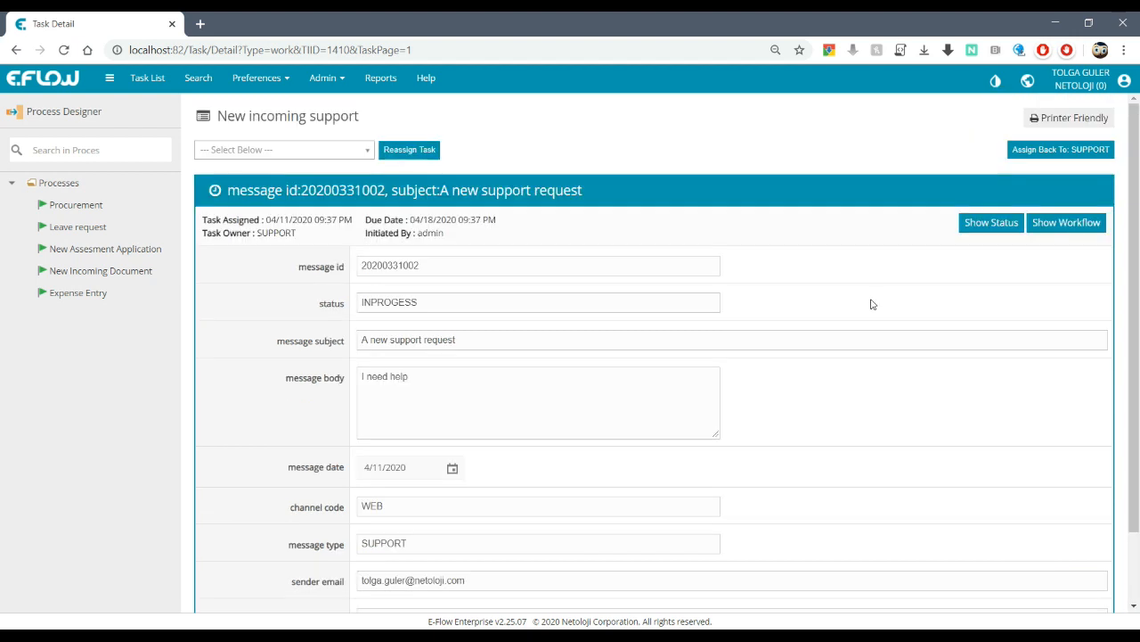
{"action": "scroll", "coordinate": [889, 297], "scroll_direction": "down", "scroll_amount": 1}
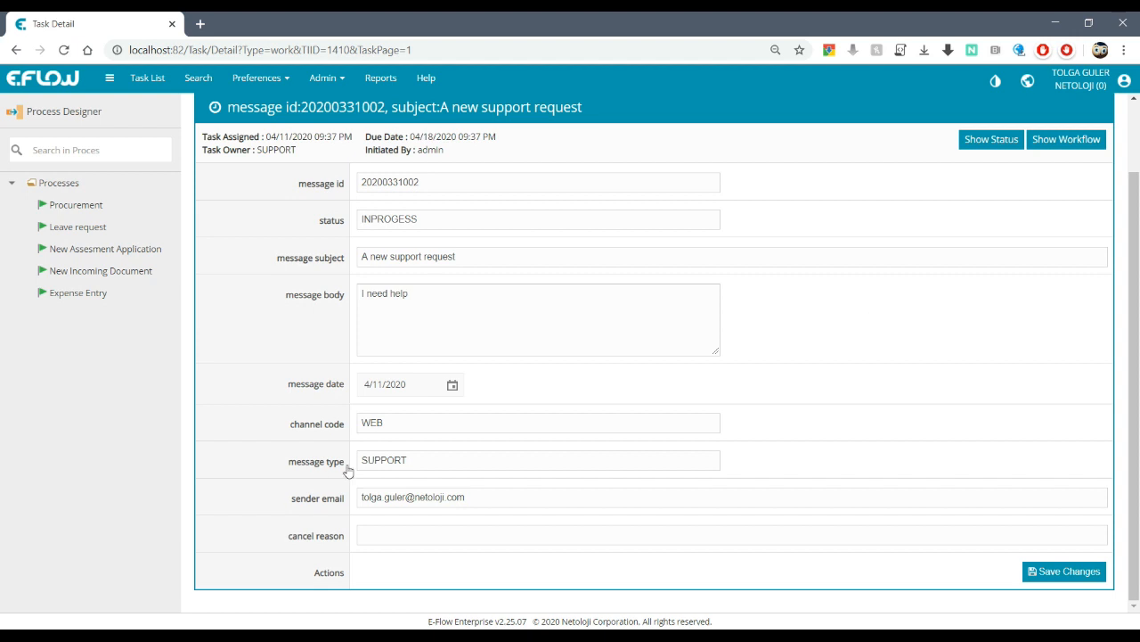
{"action": "scroll", "coordinate": [834, 399], "scroll_direction": "up", "scroll_amount": 1}
{"action": "scroll", "coordinate": [835, 395], "scroll_direction": "down", "scroll_amount": 1}
{"action": "key", "text": "alt+Tab"}
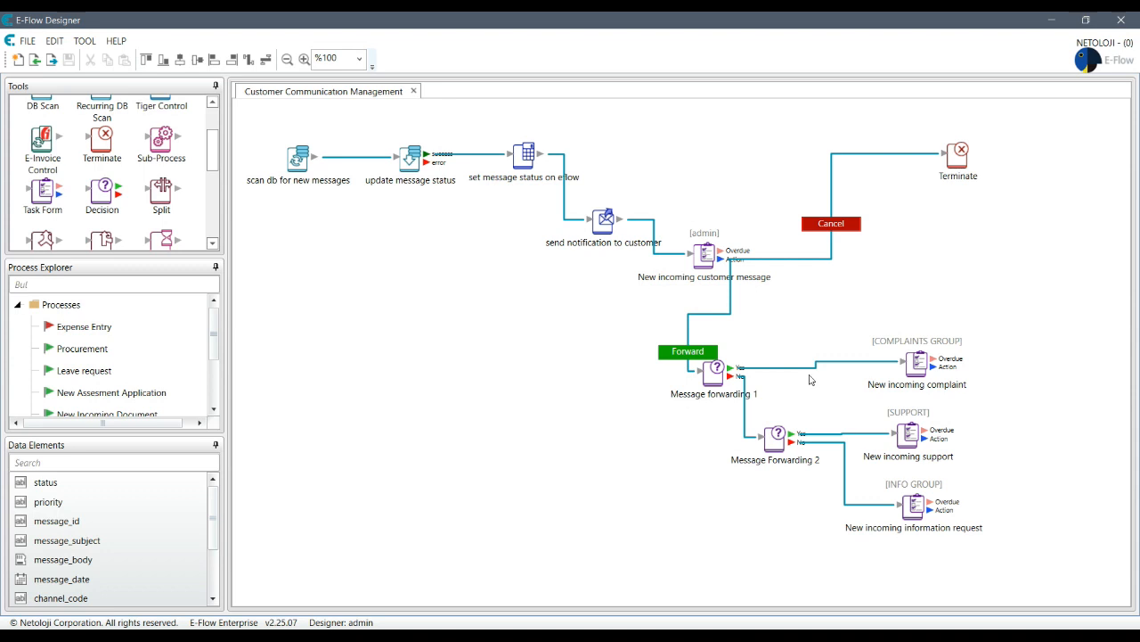
- Create a new data element named action
{"action": "scroll", "coordinate": [182, 540], "scroll_direction": "down", "scroll_amount": 2}
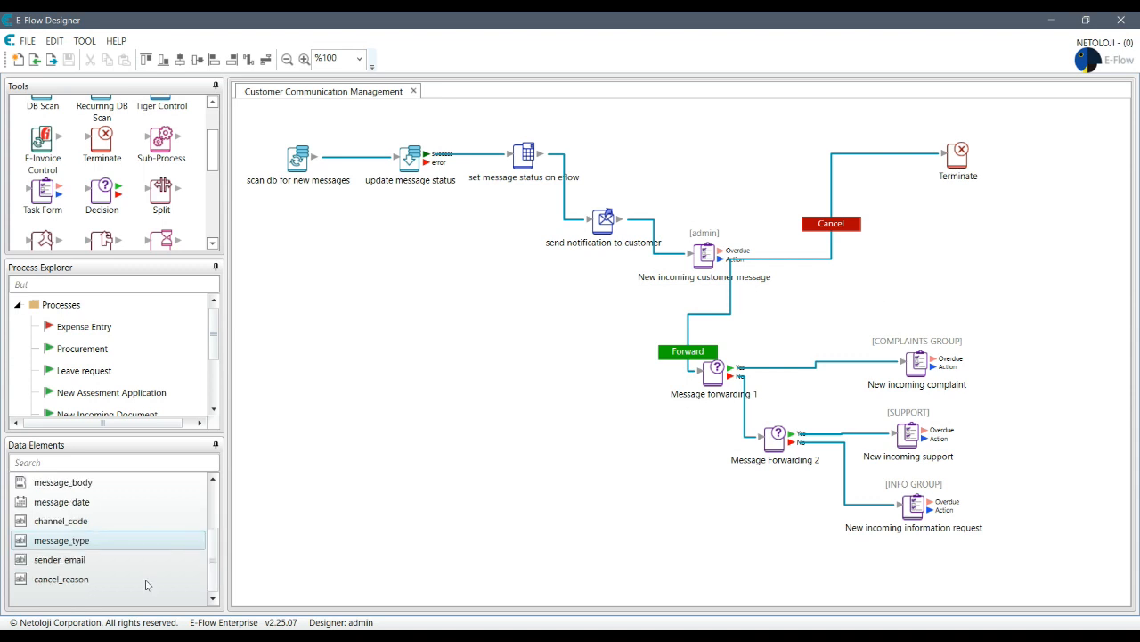
{"action": "right_click", "coordinate": [107, 595]}
{"action": "left_click", "coordinate": [176, 471]}
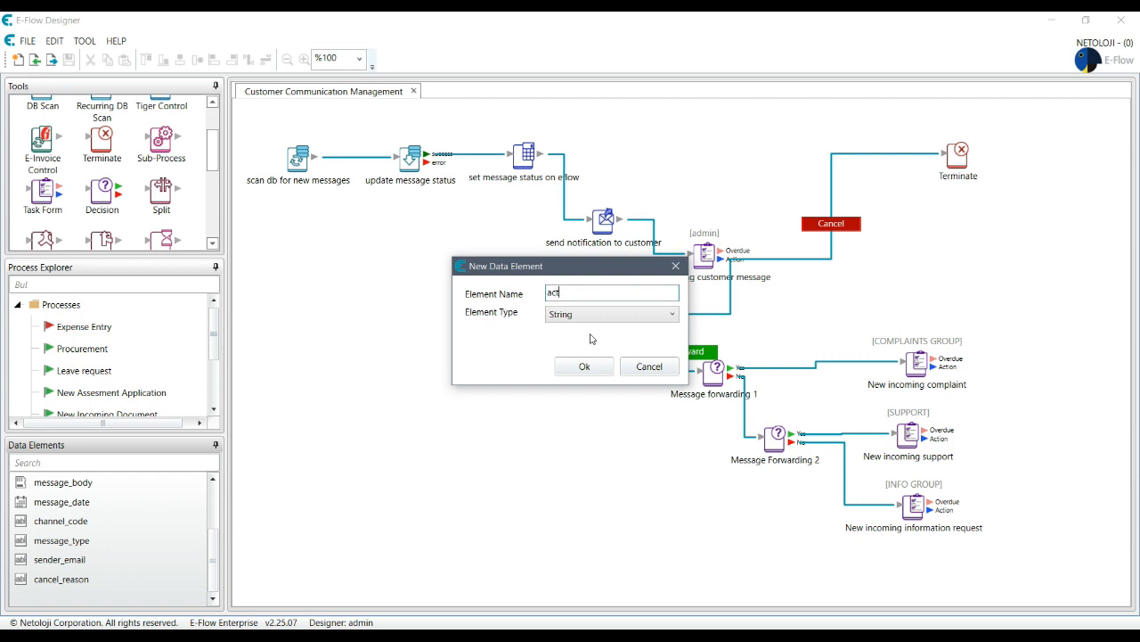
{"action": "key", "text": "super+space"}
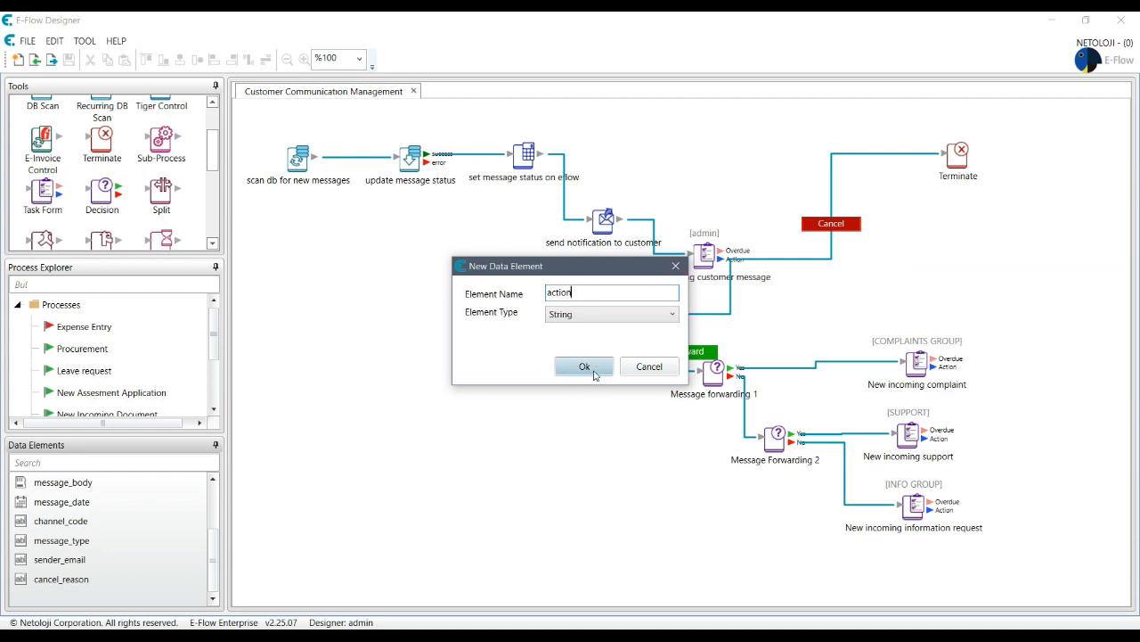
{"action": "left_click", "coordinate": [584, 366]}
- Make action a Dropdown with choices REJECT, REFUND and FEEDBACK
{"action": "double_click", "coordinate": [36, 579]}
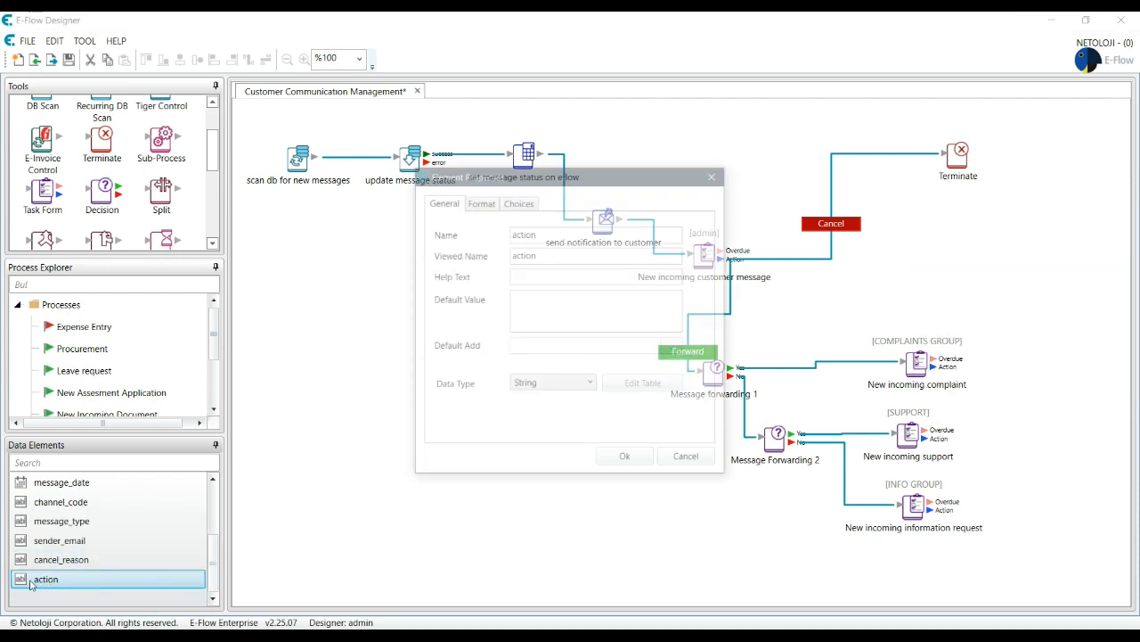
{"action": "left_click", "coordinate": [506, 205]}
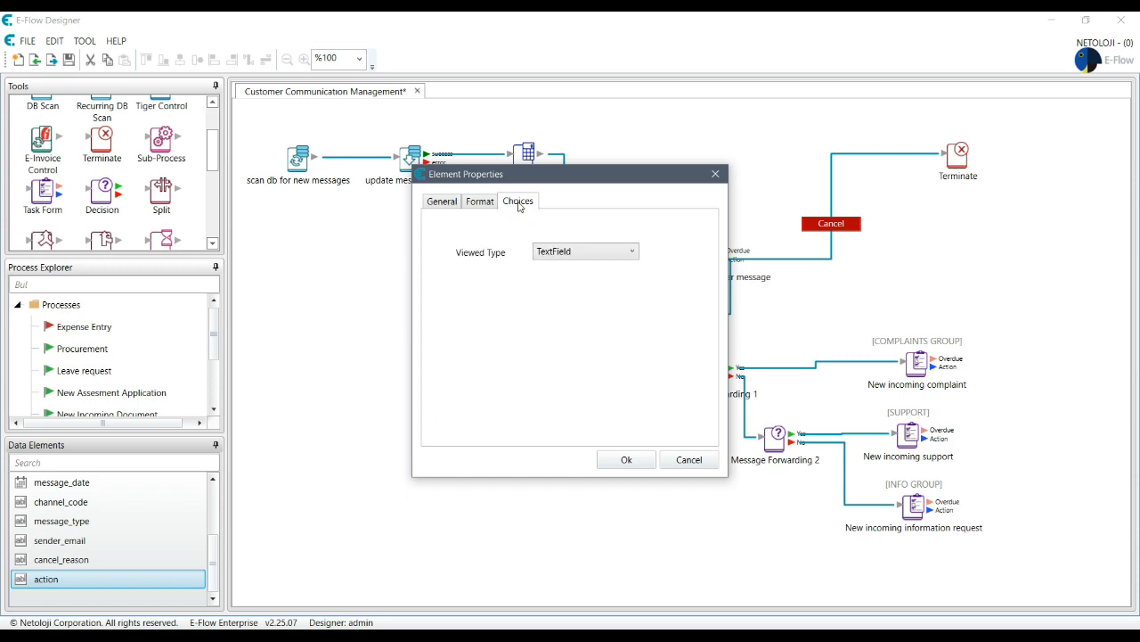
{"action": "left_click", "coordinate": [592, 254]}
{"action": "left_click", "coordinate": [567, 283]}
{"action": "left_click", "coordinate": [557, 291]}
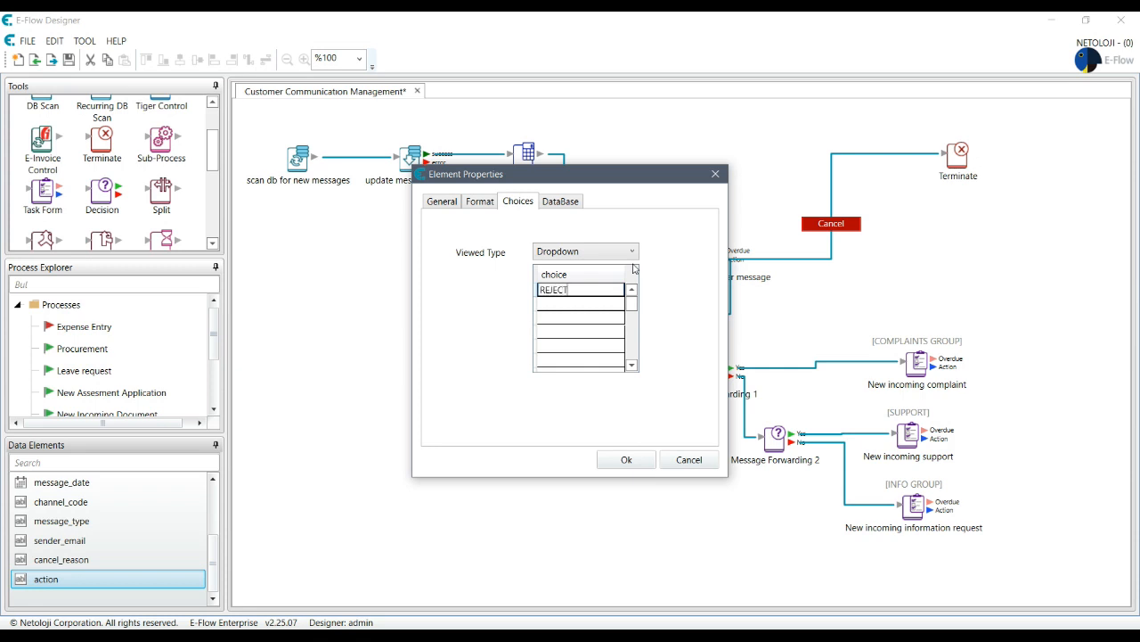
{"action": "left_click", "coordinate": [560, 304]}
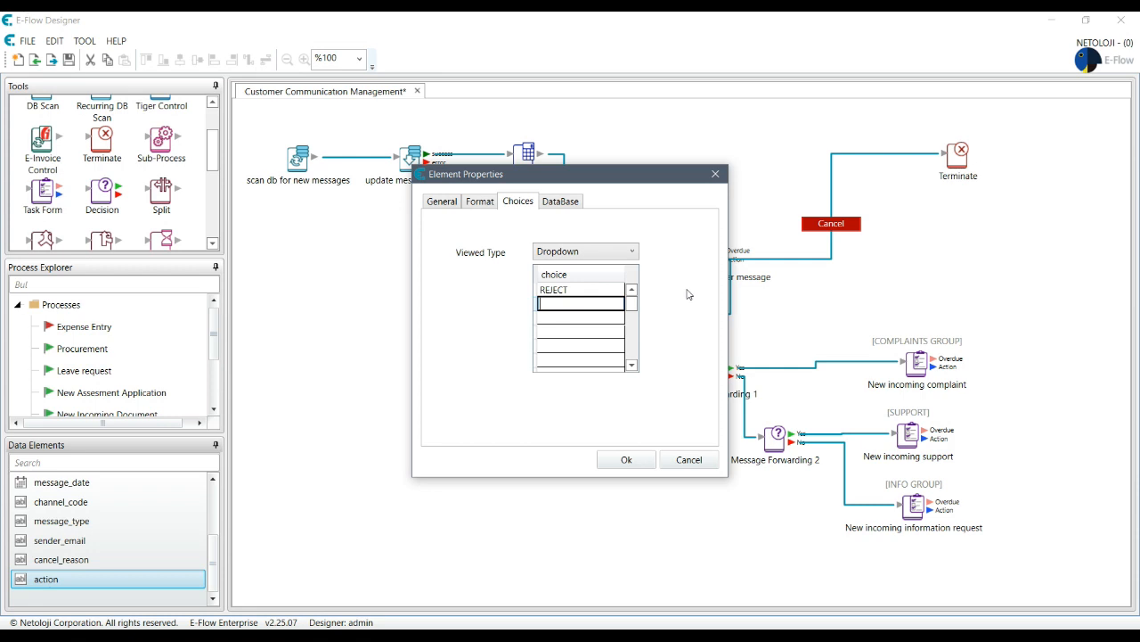
{"action": "type", "text": "REFUND"}
{"action": "key", "text": "Return"}
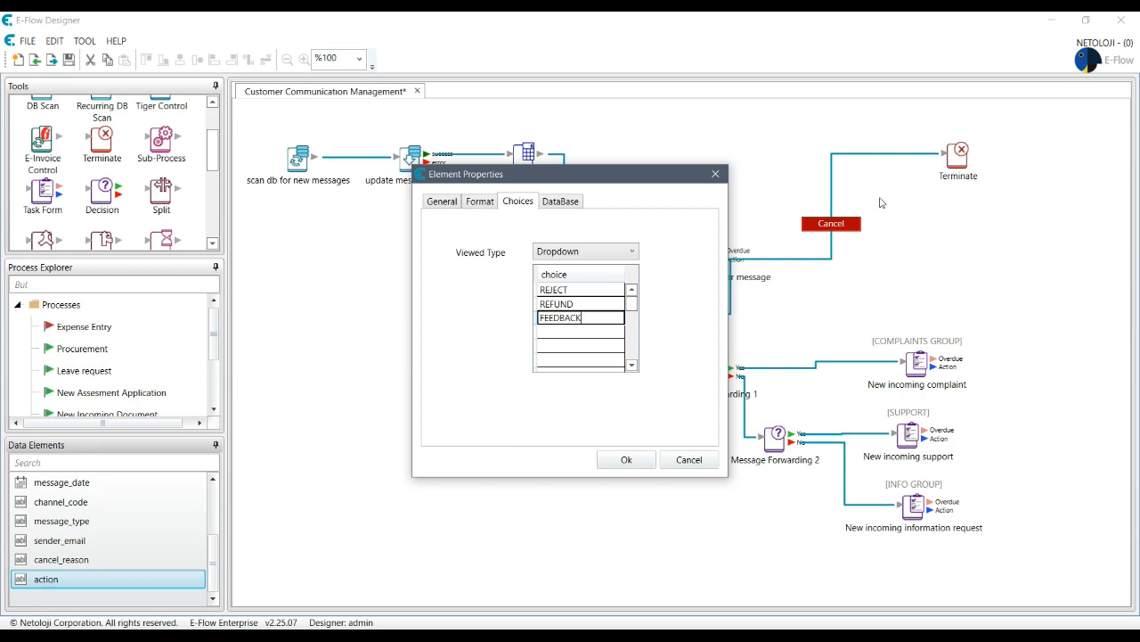
{"action": "left_click", "coordinate": [620, 468]}
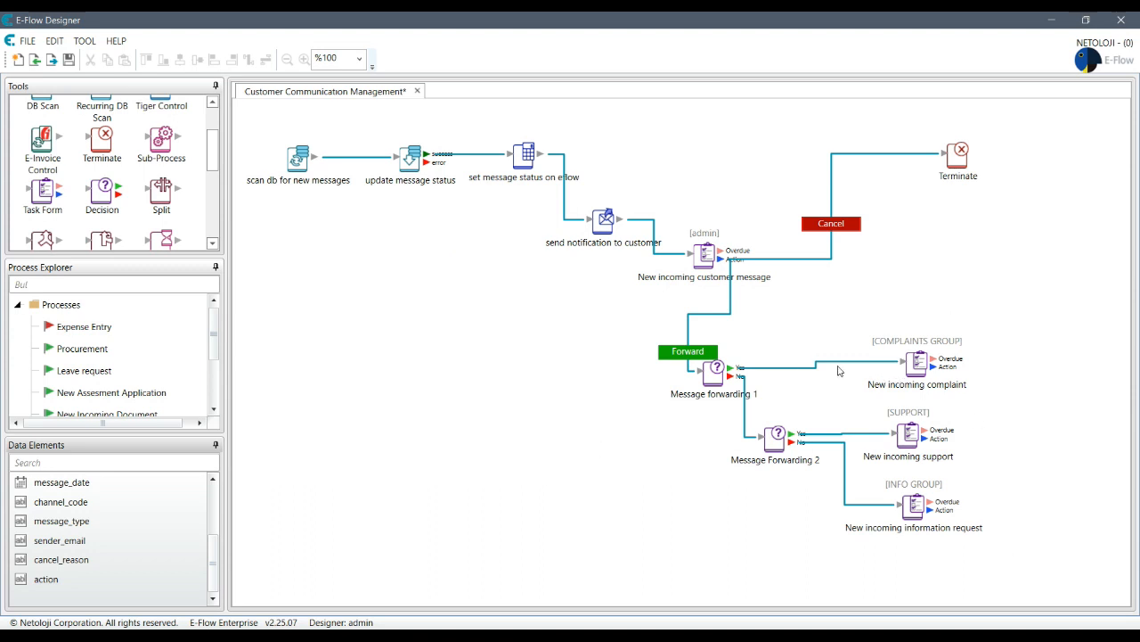
- Add message_to_customer as a Memo-type element in the Data Elements list
{"action": "right_click", "coordinate": [76, 456]}
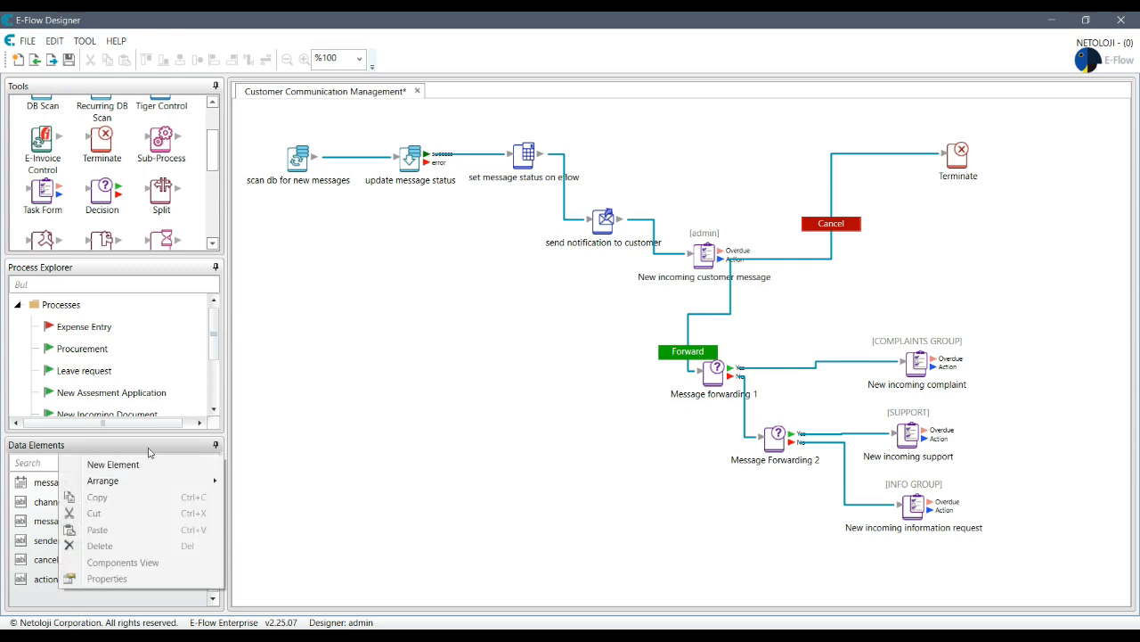
{"action": "left_click", "coordinate": [98, 463]}
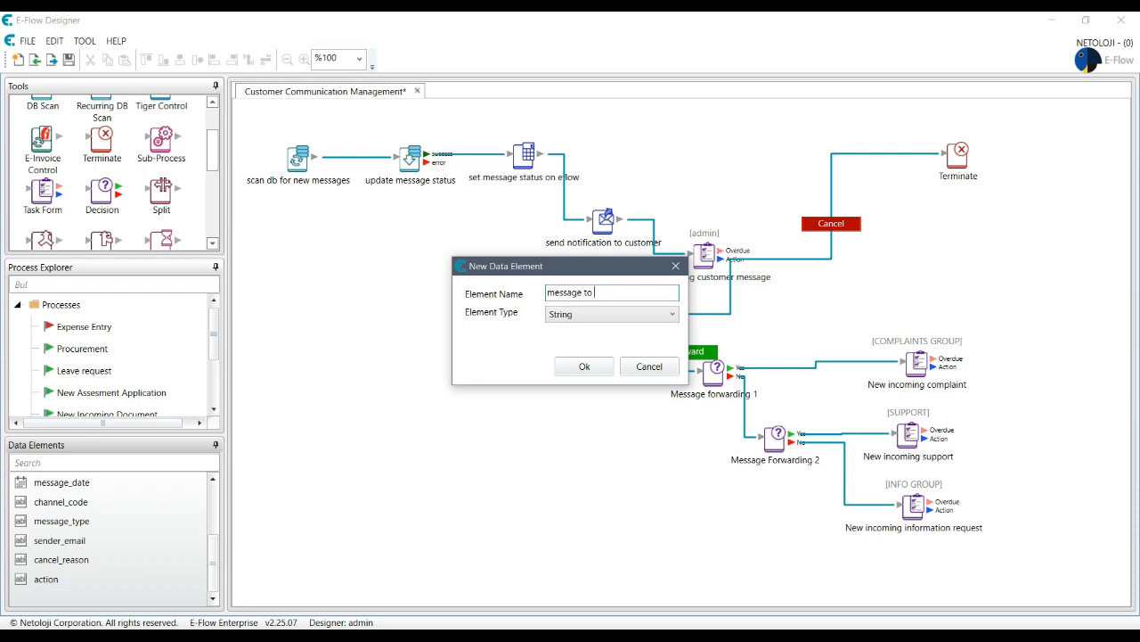
{"action": "left_click", "coordinate": [575, 318]}
{"action": "left_click", "coordinate": [583, 389]}
{"action": "left_click", "coordinate": [584, 366]}
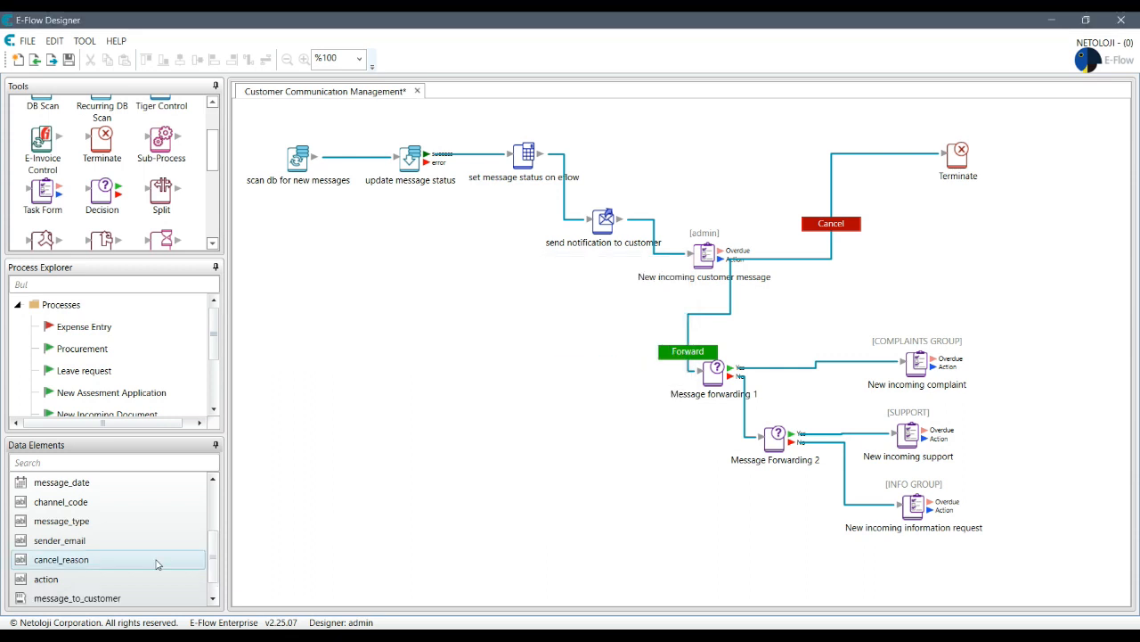
{"action": "left_click", "coordinate": [103, 597]}
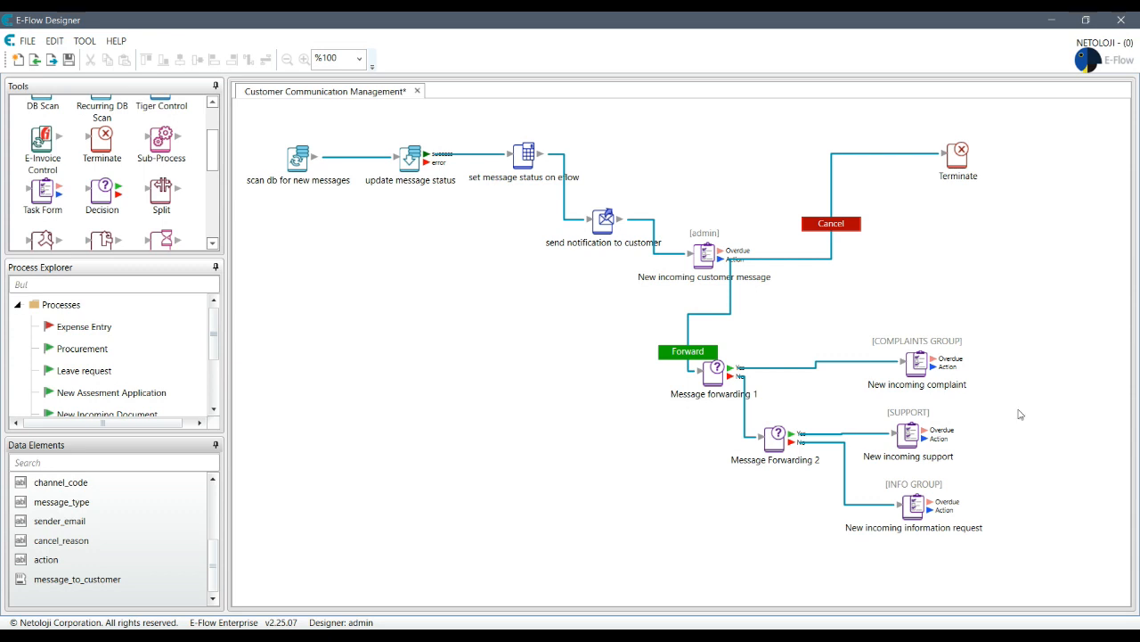
{"action": "left_click", "coordinate": [1073, 411]}
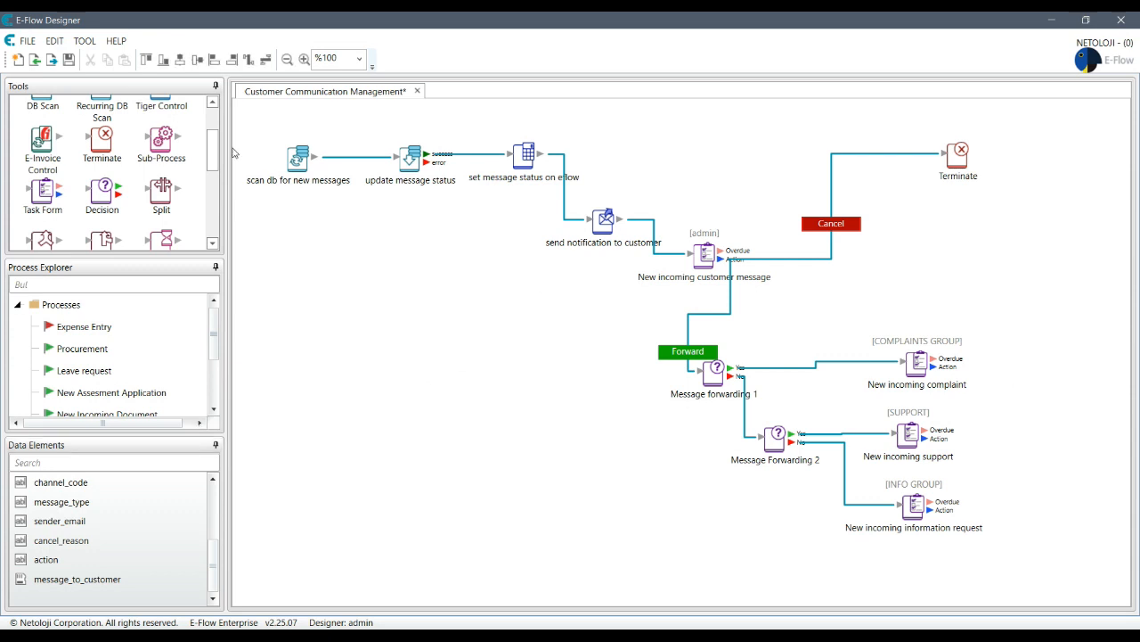
- Place a Send Email step on the process canvas
{"action": "left_click_drag", "start_coordinate": [215, 171], "coordinate": [215, 148]}
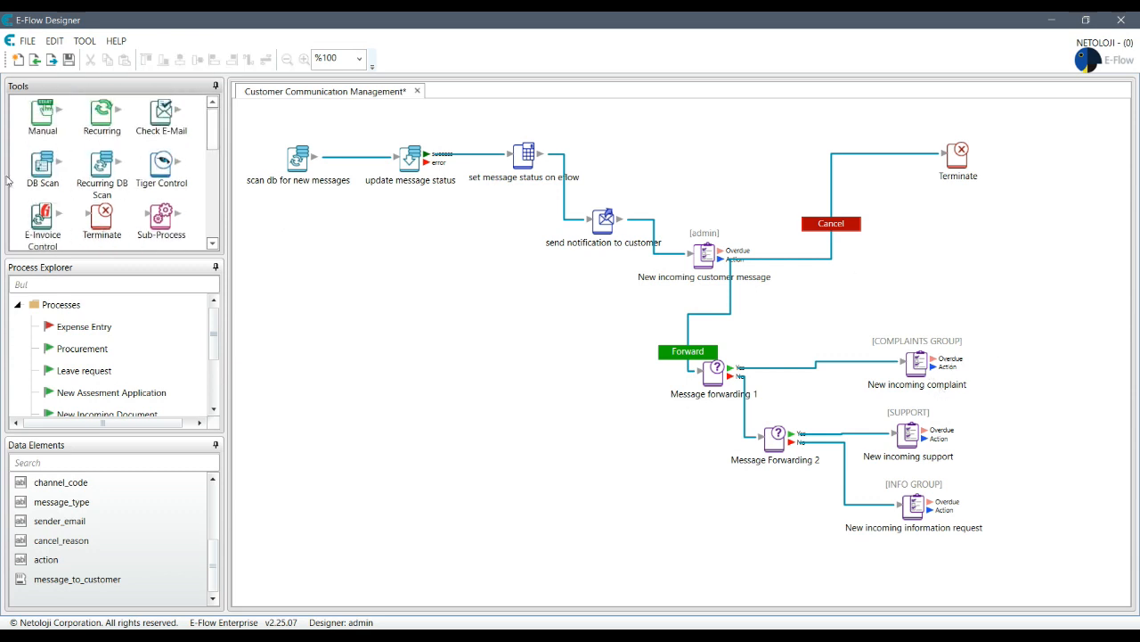
{"action": "left_click_drag", "start_coordinate": [214, 128], "coordinate": [226, 184]}
{"action": "left_click", "coordinate": [161, 172]}
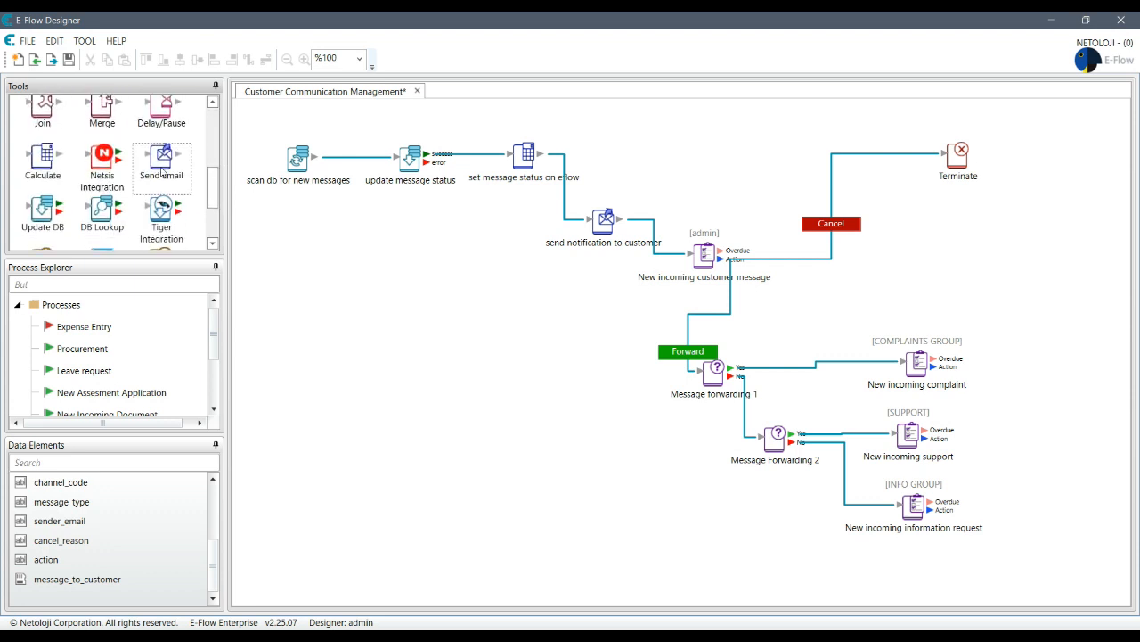
{"action": "left_click_drag", "start_coordinate": [151, 166], "coordinate": [636, 525]}
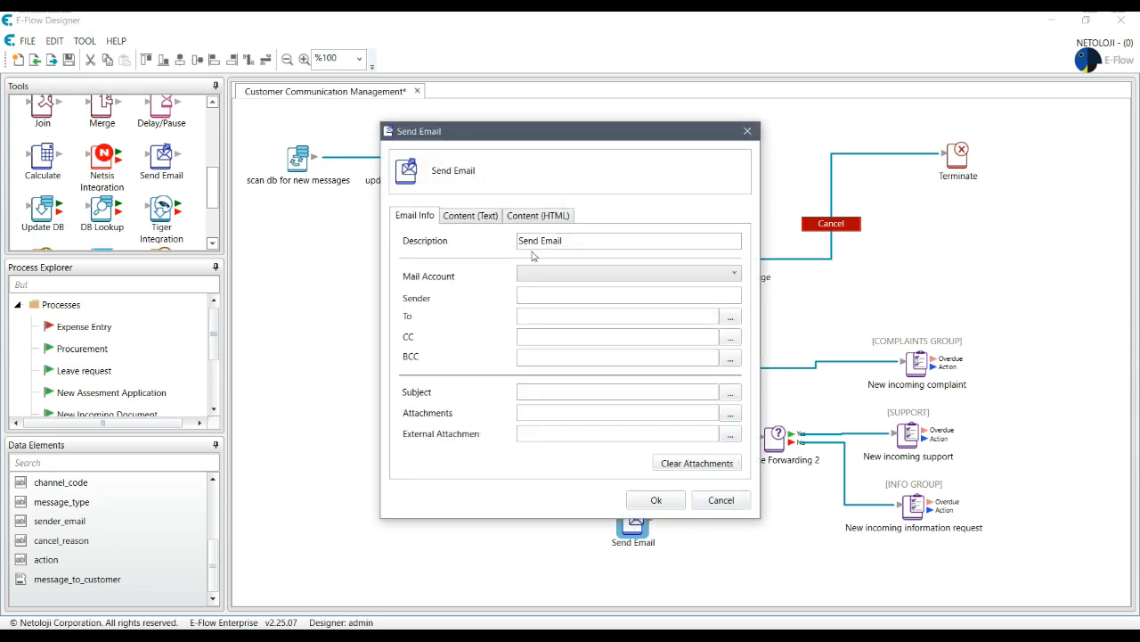
- Choose the mail account and sender, and address the email to %sender_email%
{"action": "left_click", "coordinate": [591, 280]}
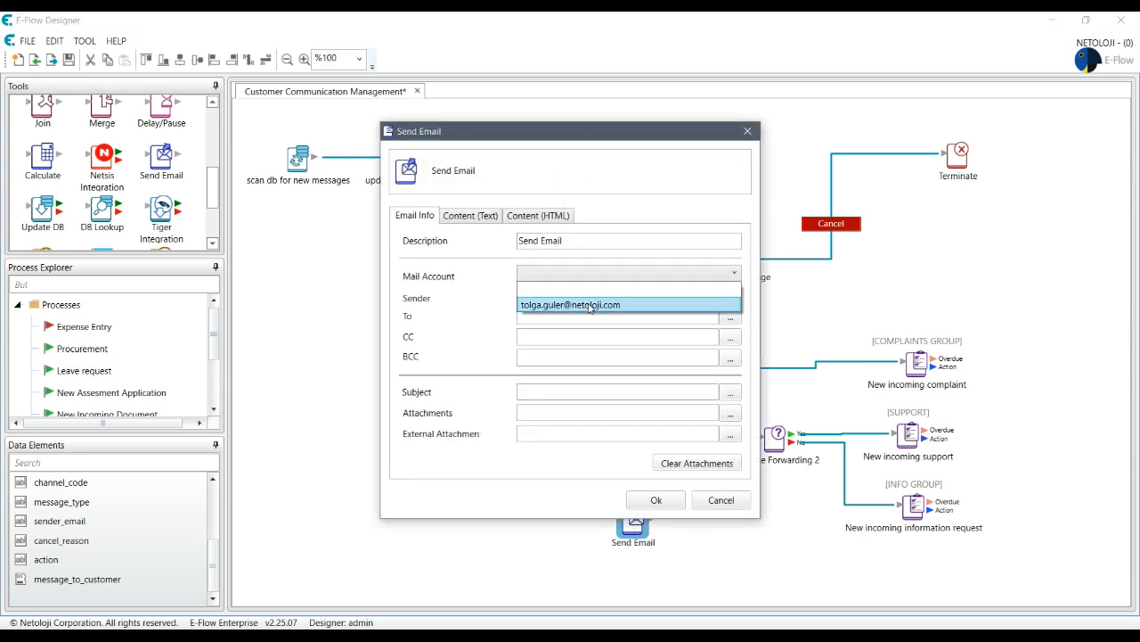
{"action": "left_click", "coordinate": [592, 307]}
{"action": "left_click", "coordinate": [559, 295]}
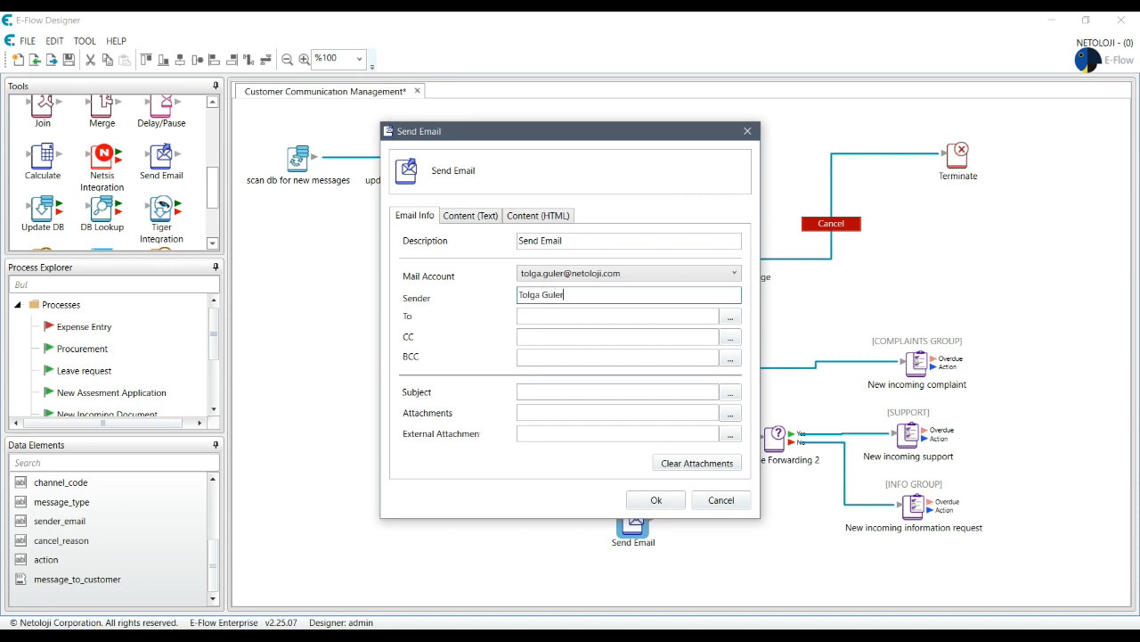
{"action": "left_click", "coordinate": [729, 321]}
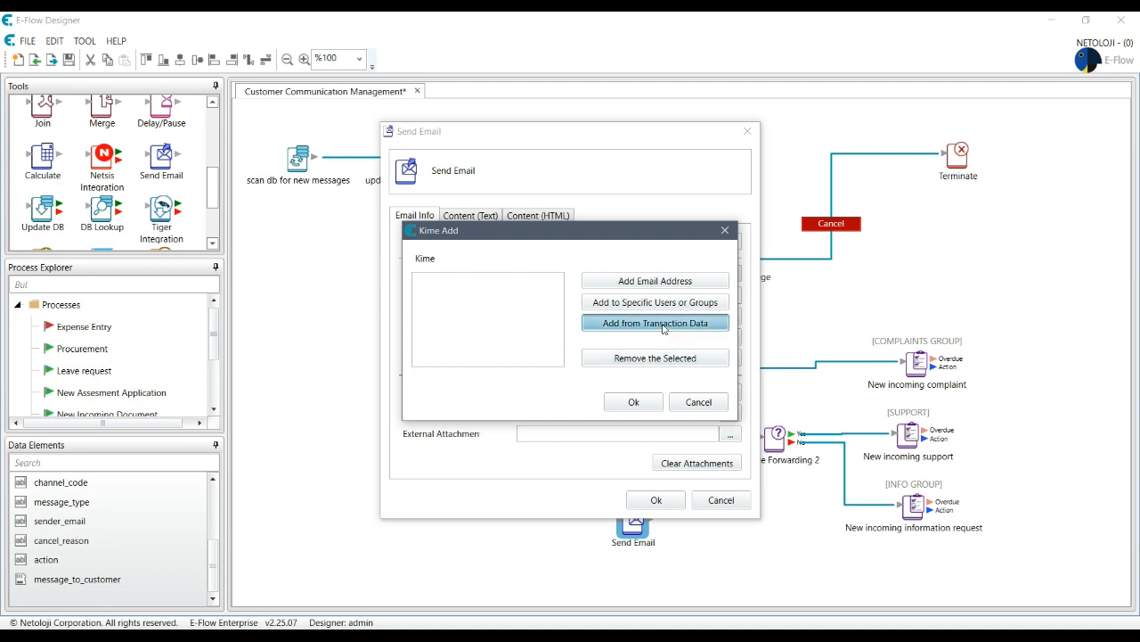
{"action": "left_click", "coordinate": [664, 323]}
{"action": "left_click", "coordinate": [526, 355]}
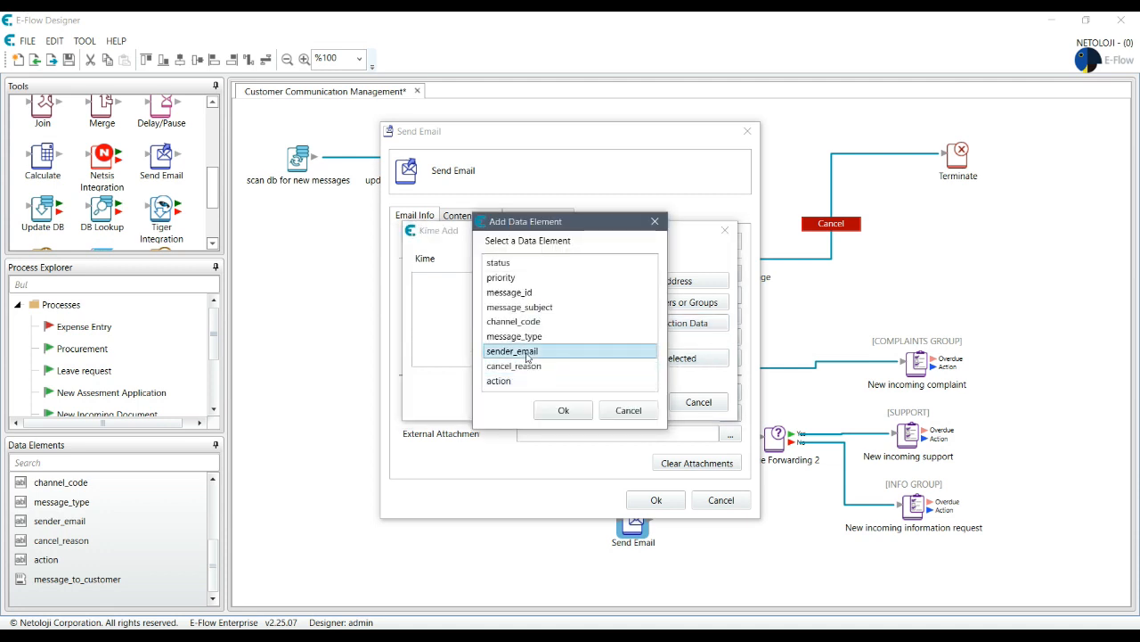
{"action": "left_click", "coordinate": [579, 413]}
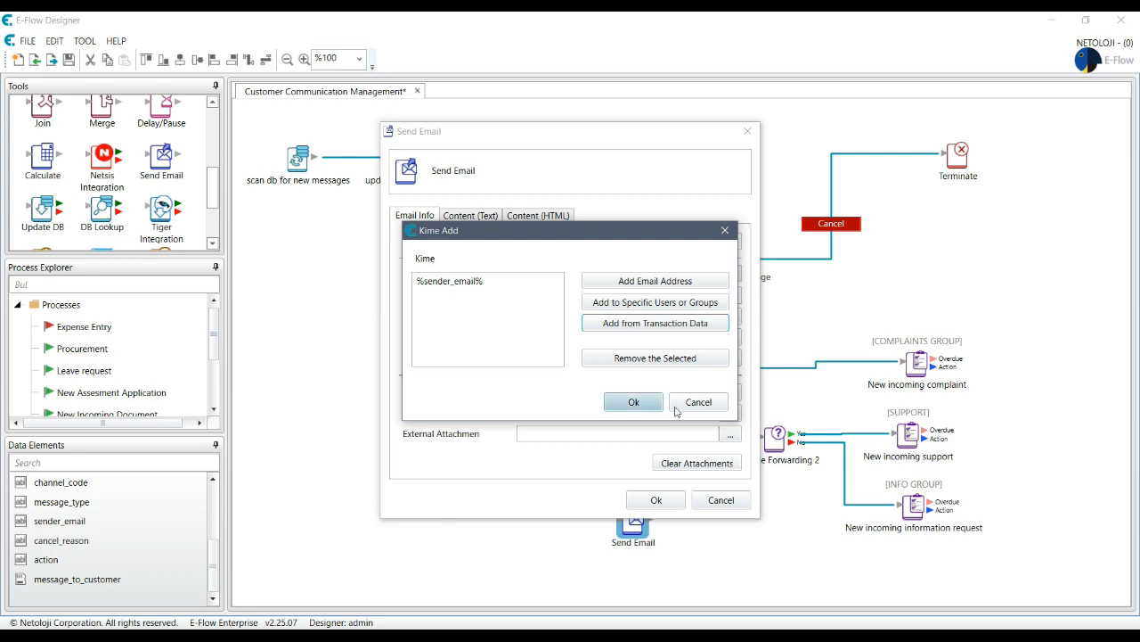
{"action": "left_click", "coordinate": [622, 403]}
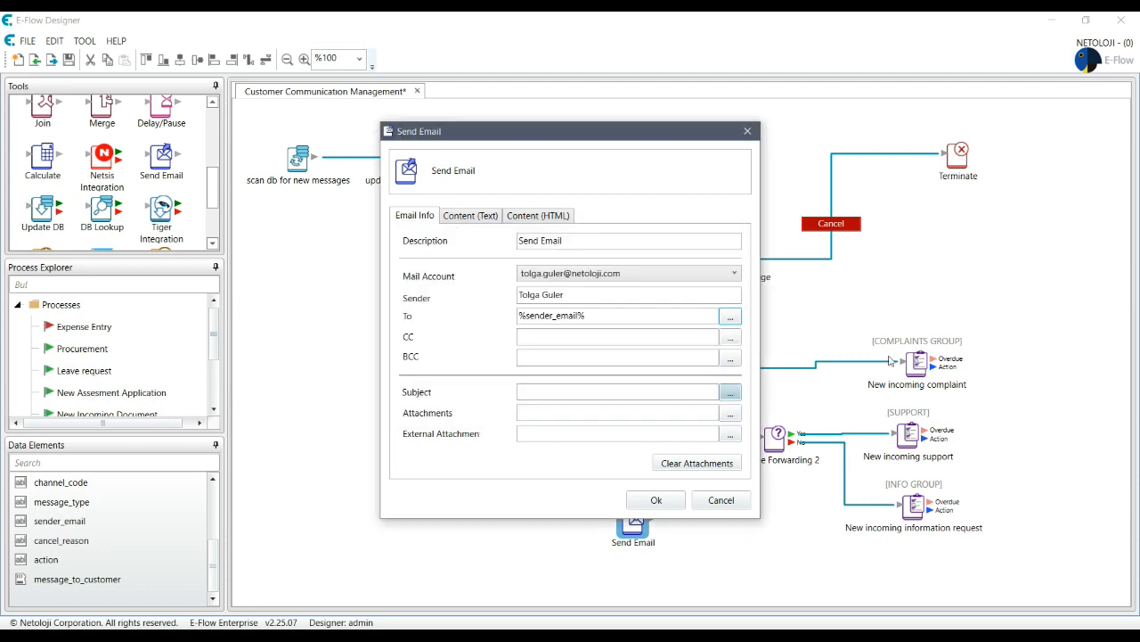
- Set the subject to 'Feedback for your message reference %message_id%', save, and reposition the step
{"action": "left_click", "coordinate": [729, 392]}
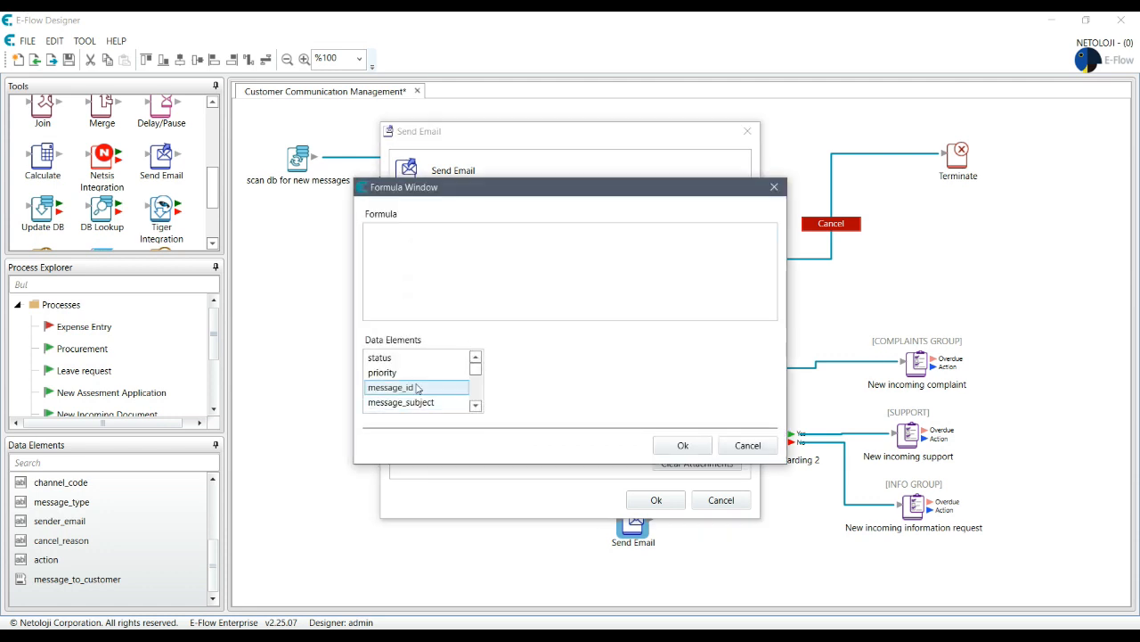
{"action": "double_click", "coordinate": [397, 386]}
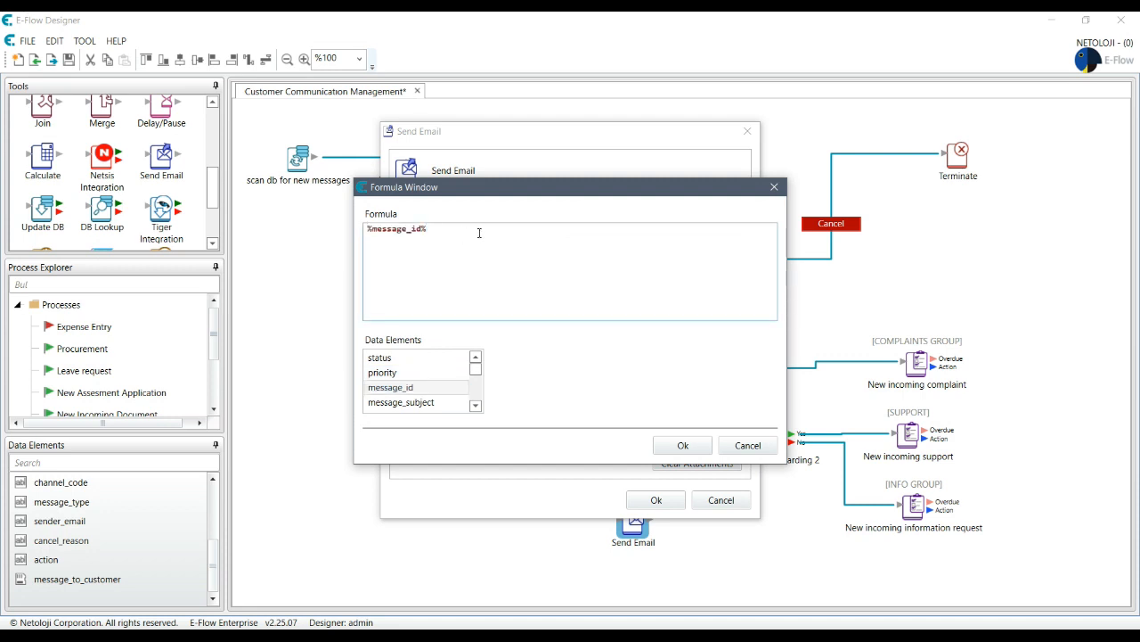
{"action": "left_click", "coordinate": [366, 228]}
{"action": "type", "text": "Feedback "}
{"action": "type", "text": "for your me"}
{"action": "type", "text": "ssage "}
{"action": "type", "text": "fefere"}
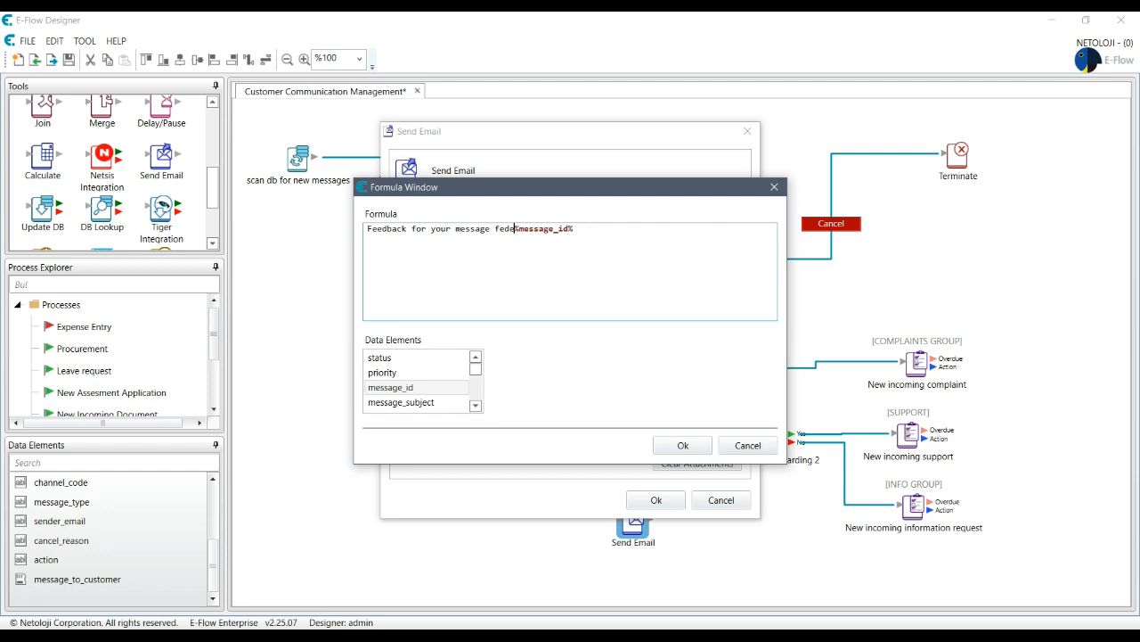
{"action": "key", "text": "ctrl+shift+Left"}
{"action": "key", "text": "BackSpace"}
{"action": "type", "text": "reference"}
{"action": "left_click", "coordinate": [680, 447]}
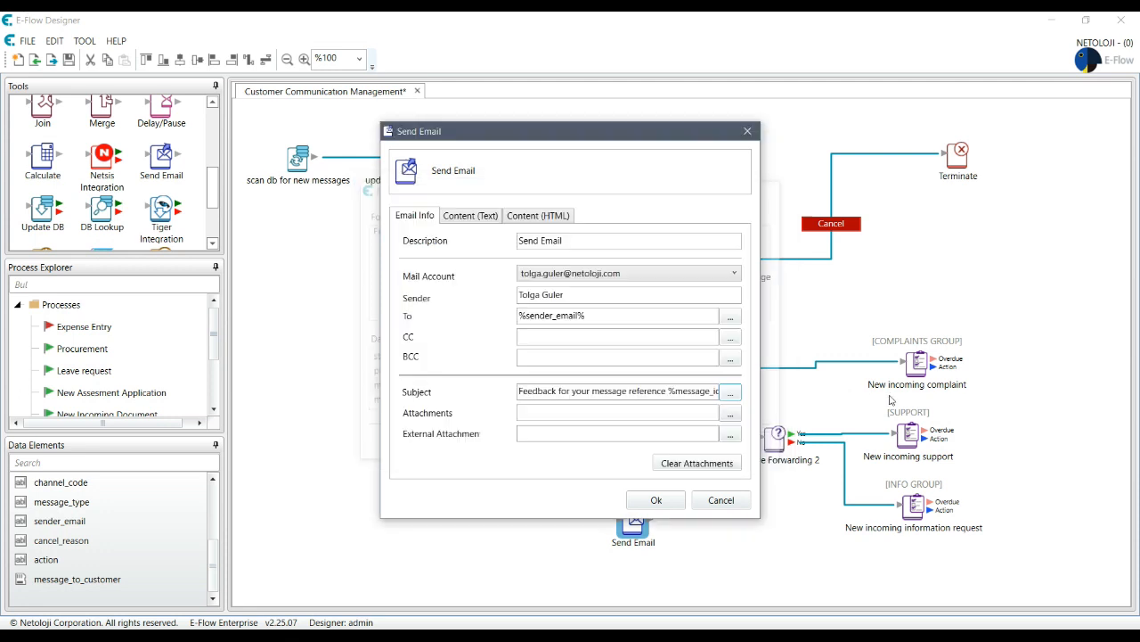
{"action": "left_click", "coordinate": [472, 215]}
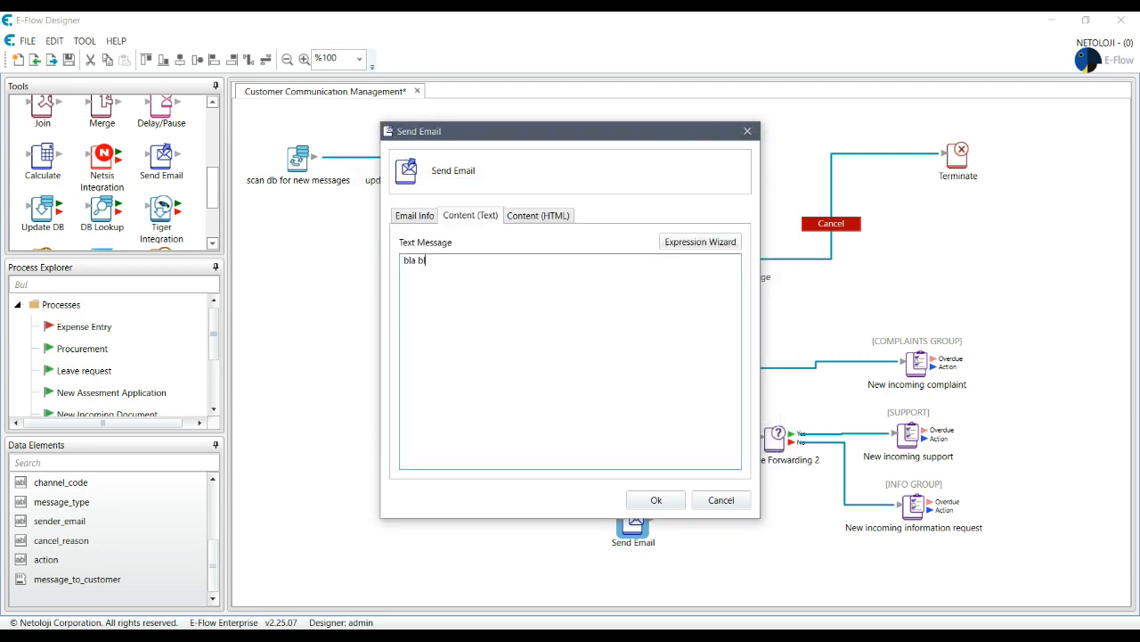
{"action": "left_click", "coordinate": [427, 215]}
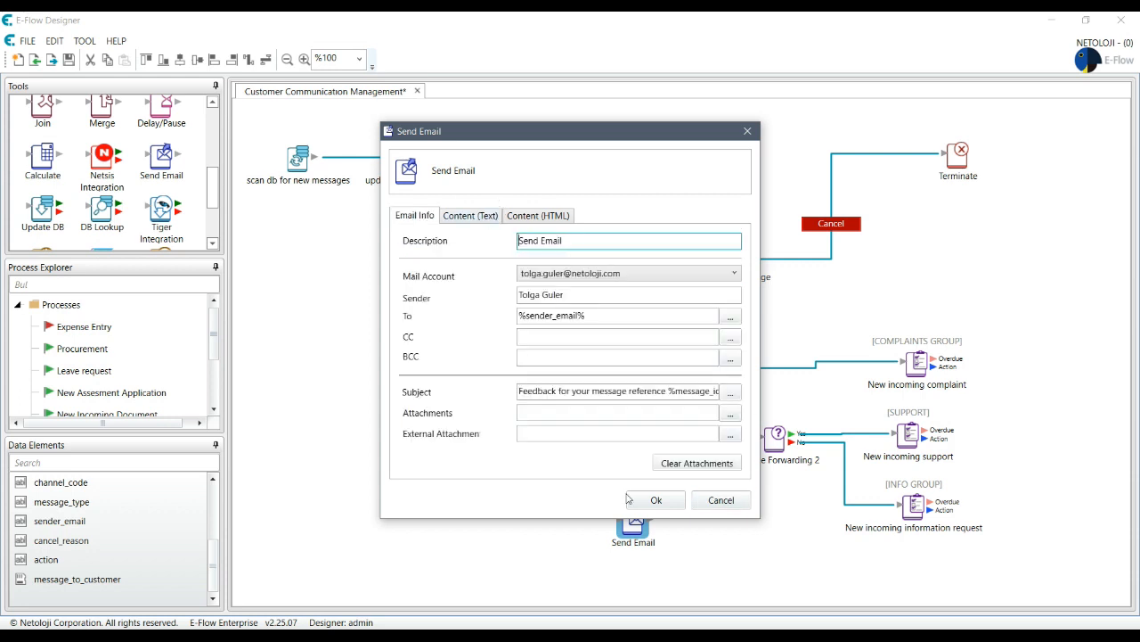
{"action": "left_click", "coordinate": [656, 500]}
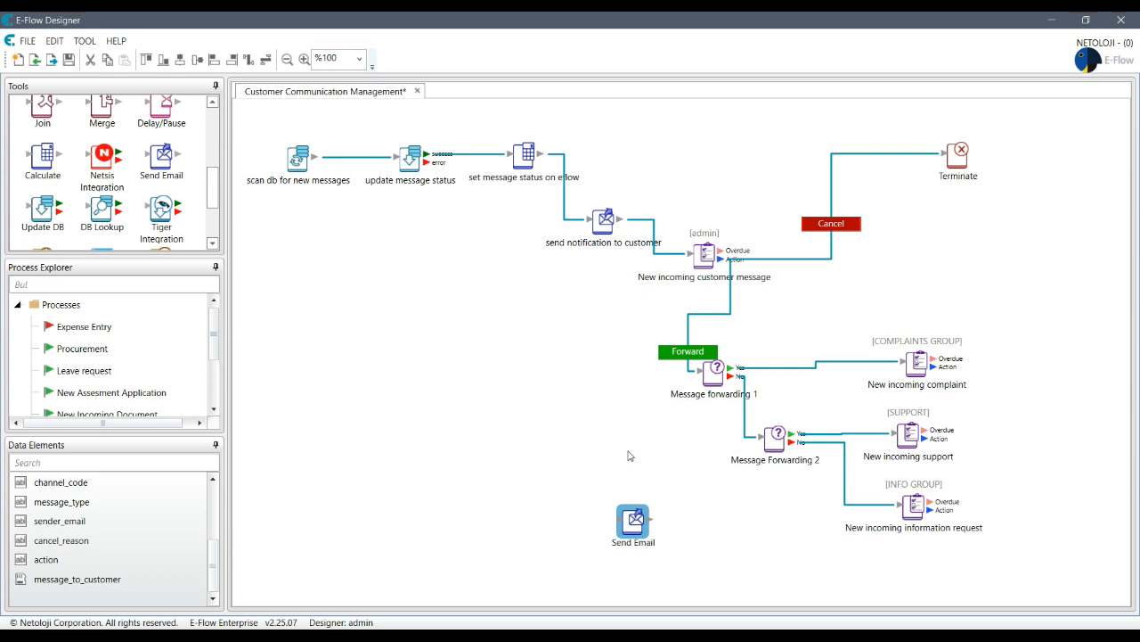
{"action": "left_click_drag", "start_coordinate": [638, 522], "coordinate": [550, 486]}
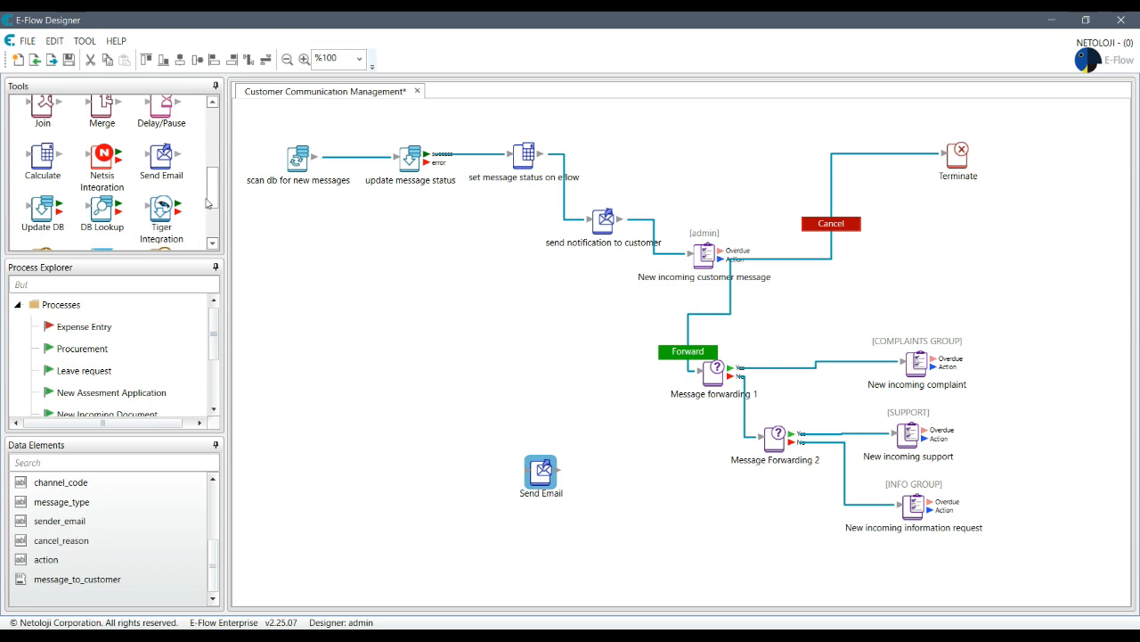
{"action": "left_click_drag", "start_coordinate": [214, 200], "coordinate": [220, 197]}
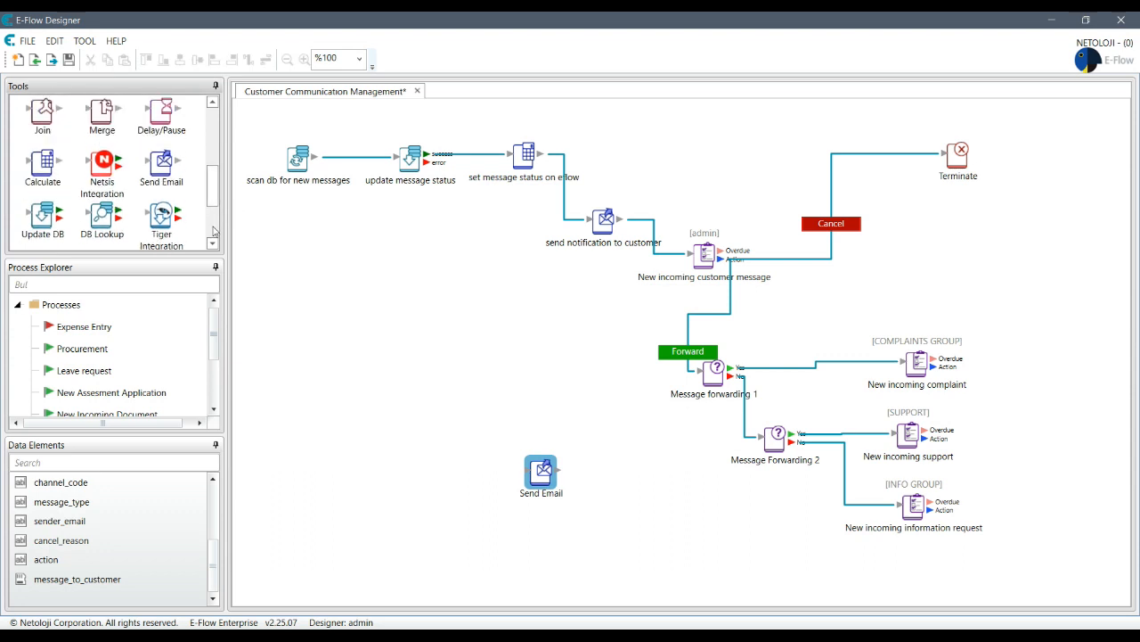
{"action": "left_click_drag", "start_coordinate": [214, 195], "coordinate": [223, 232]}
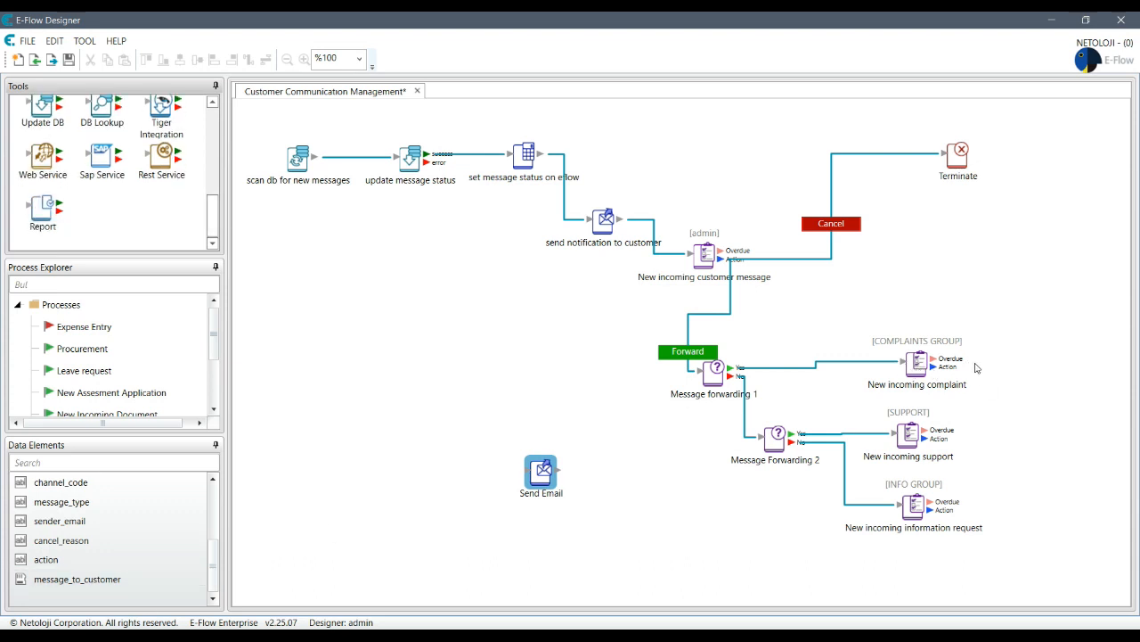
- Show action and message_to_customer on the New incoming complaint task
{"action": "double_click", "coordinate": [917, 363]}
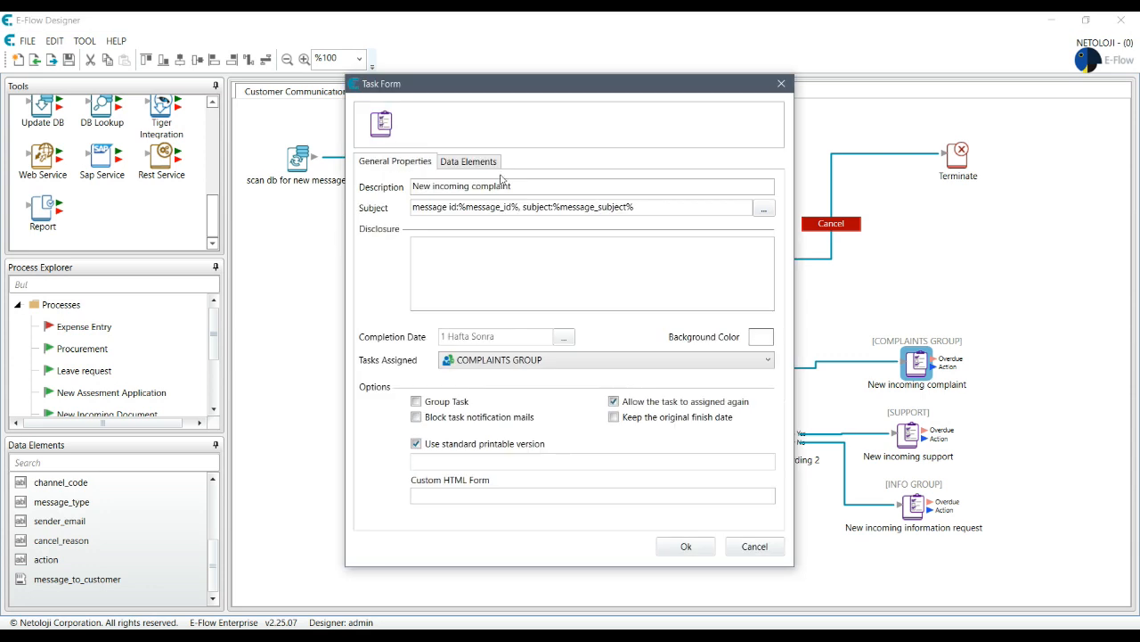
{"action": "left_click", "coordinate": [463, 168]}
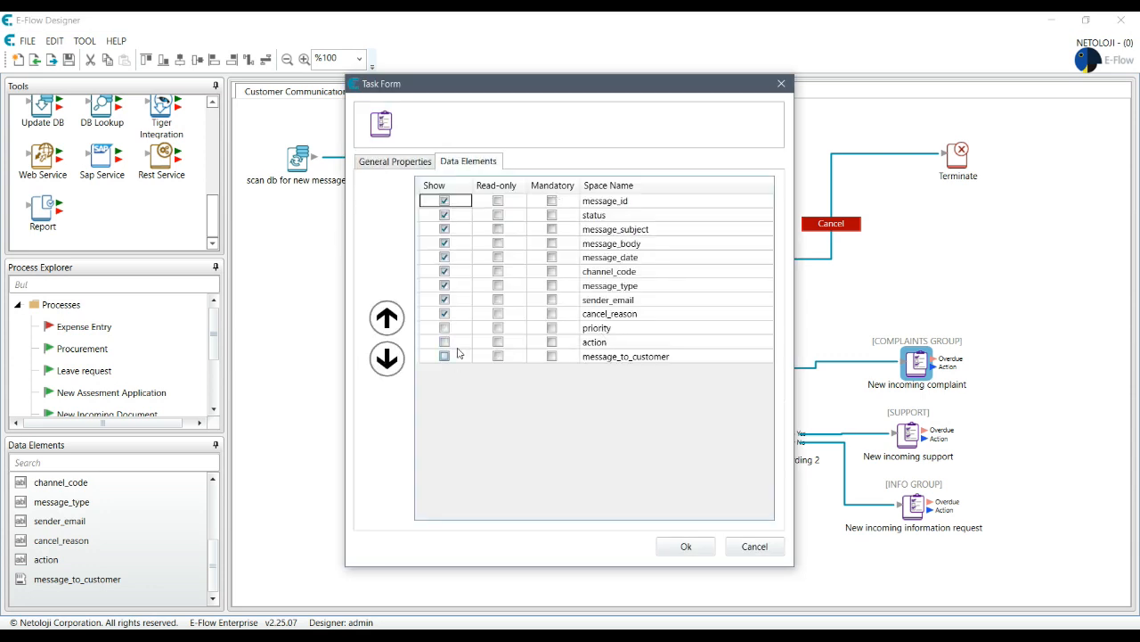
{"action": "left_click", "coordinate": [444, 342]}
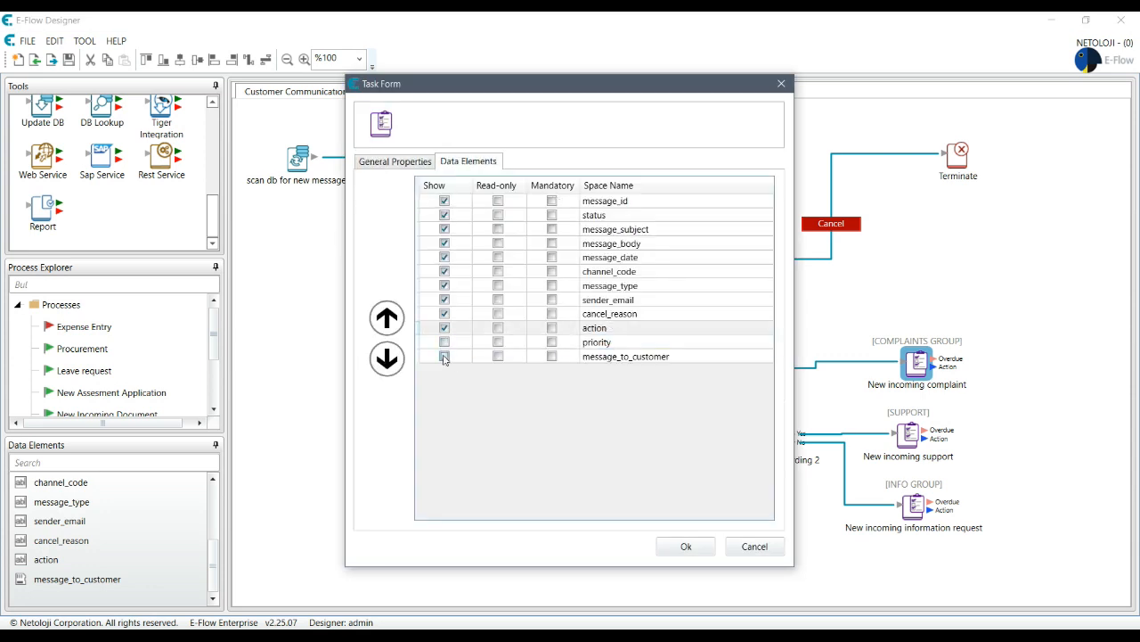
{"action": "left_click", "coordinate": [445, 356]}
{"action": "left_click", "coordinate": [686, 546]}
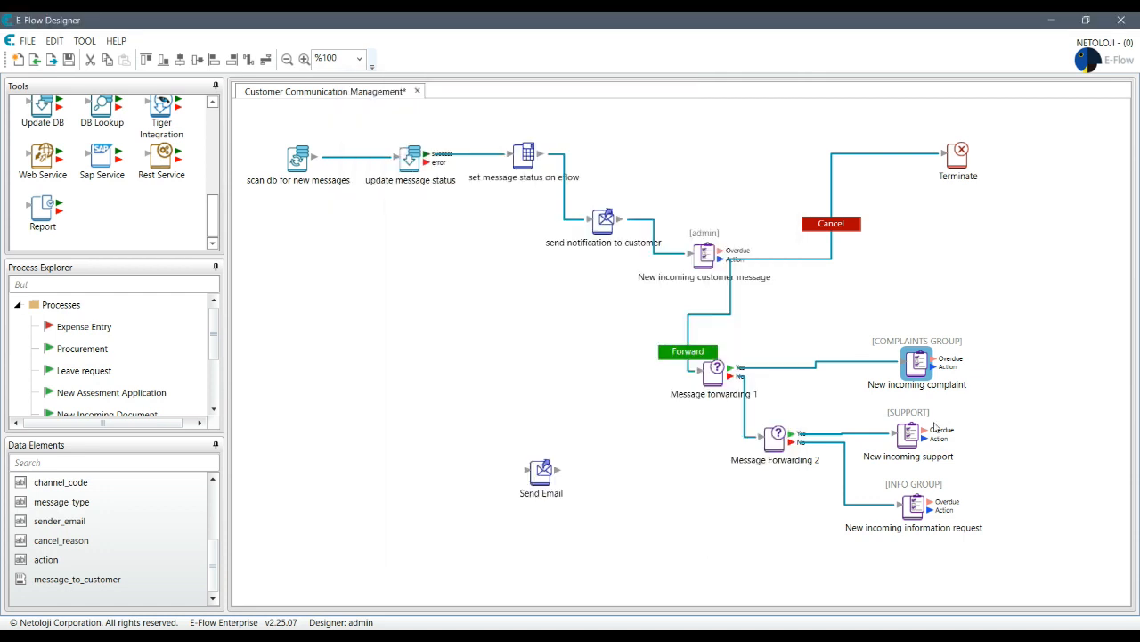
- Show action and message_to_customer on the New incoming support task
{"action": "double_click", "coordinate": [908, 434]}
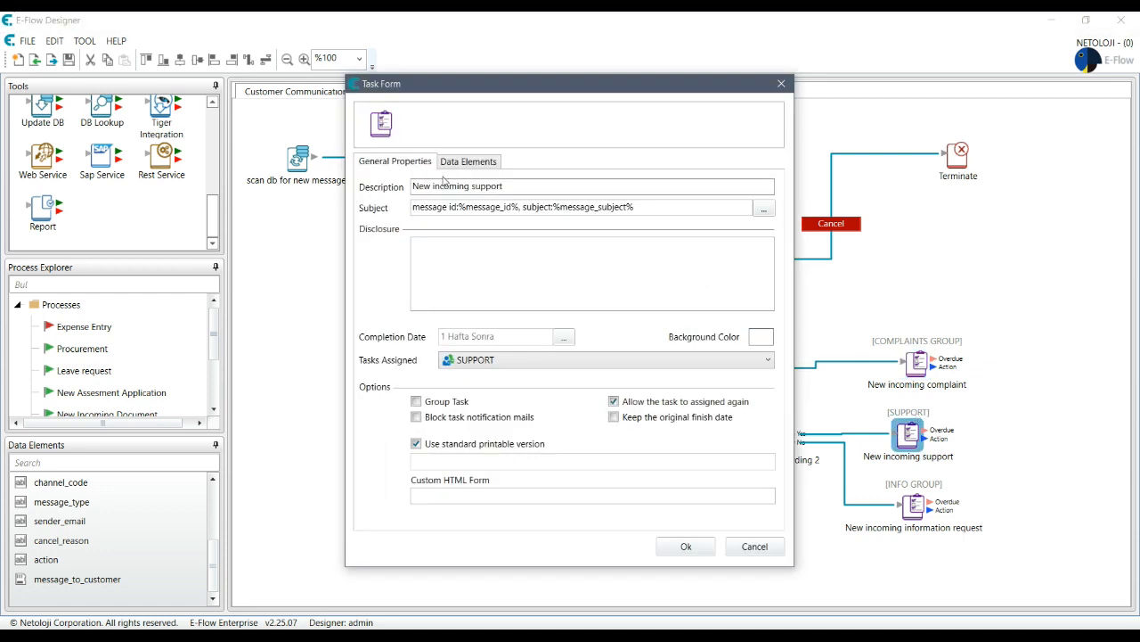
{"action": "left_click", "coordinate": [495, 163]}
{"action": "left_click", "coordinate": [444, 346]}
{"action": "left_click", "coordinate": [445, 343]}
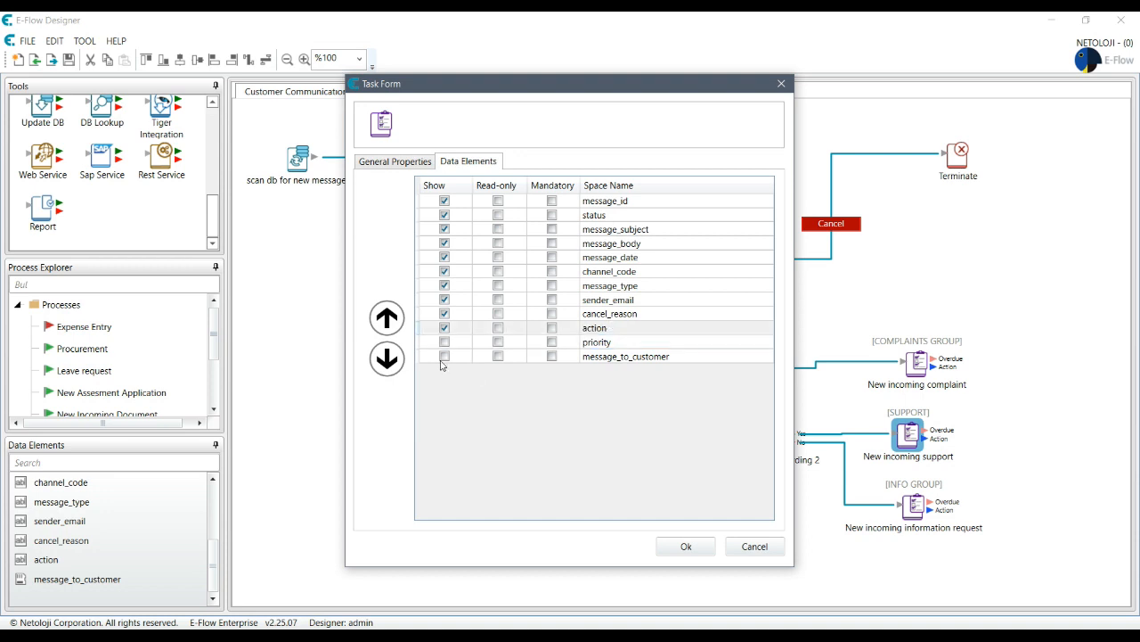
{"action": "left_click", "coordinate": [445, 357]}
{"action": "left_click", "coordinate": [684, 545]}
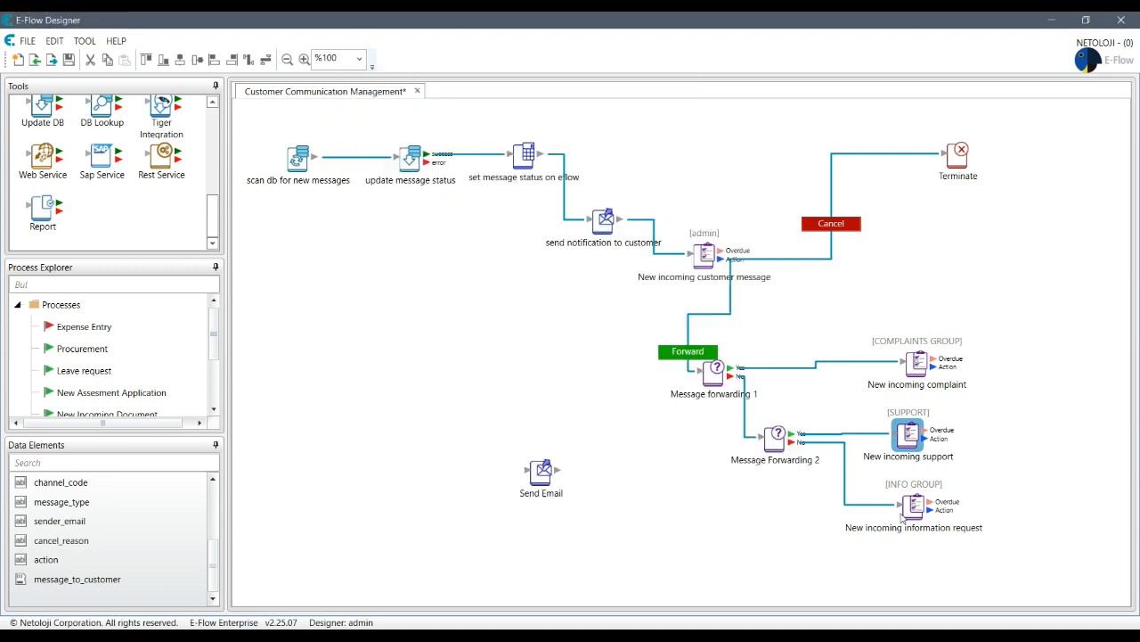
- Show action and message_to_customer on the New incoming information request task
{"action": "left_click", "coordinate": [915, 506]}
{"action": "double_click", "coordinate": [915, 506]}
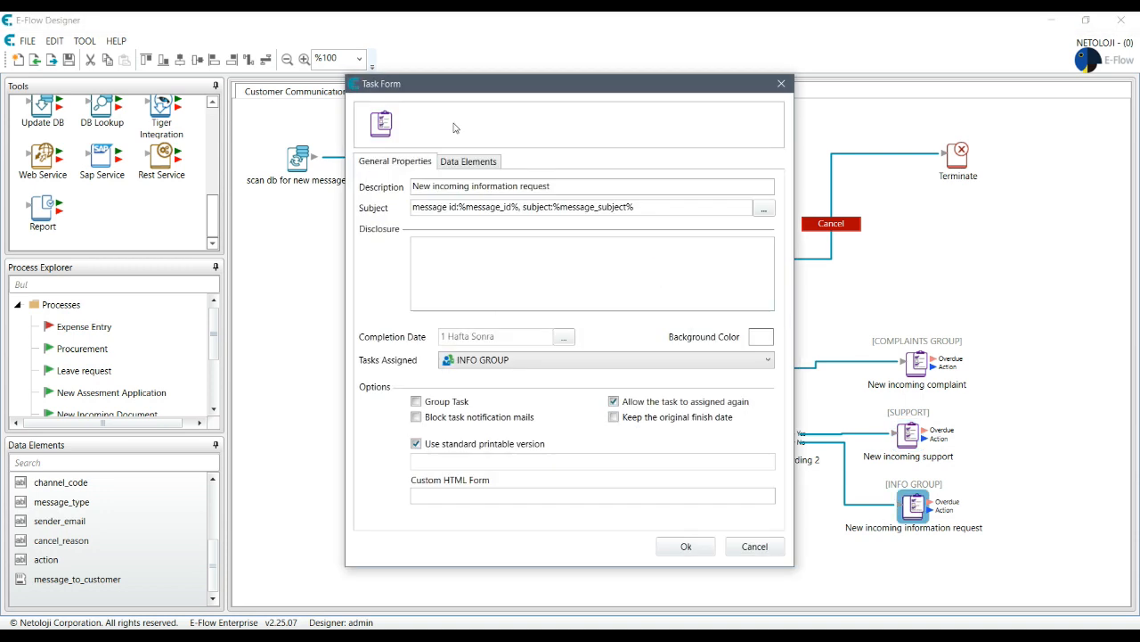
{"action": "left_click", "coordinate": [490, 163]}
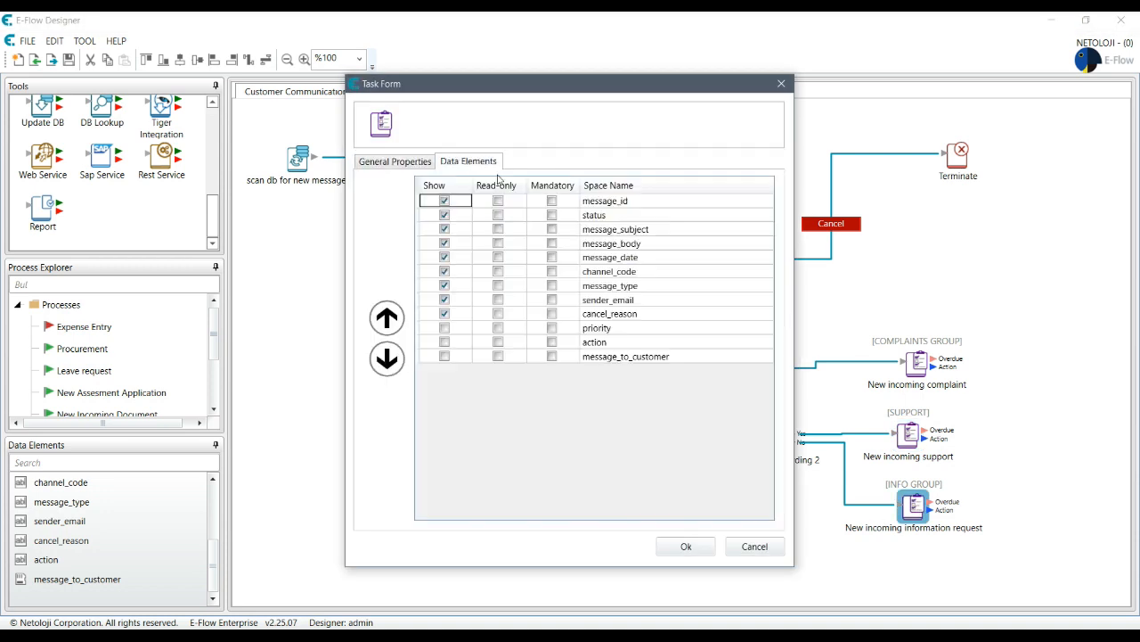
{"action": "left_click", "coordinate": [445, 342]}
{"action": "left_click", "coordinate": [445, 356]}
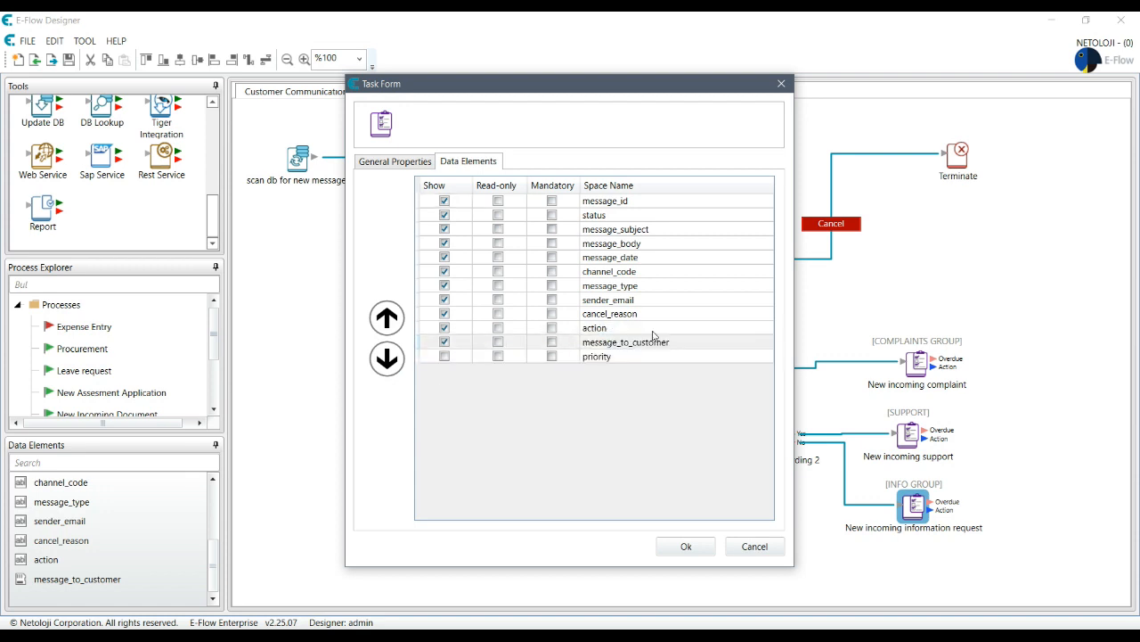
{"action": "left_click", "coordinate": [693, 546]}
- Move Send Email to the diagram's right and add a Decision step
{"action": "left_click_drag", "start_coordinate": [543, 472], "coordinate": [1063, 371]}
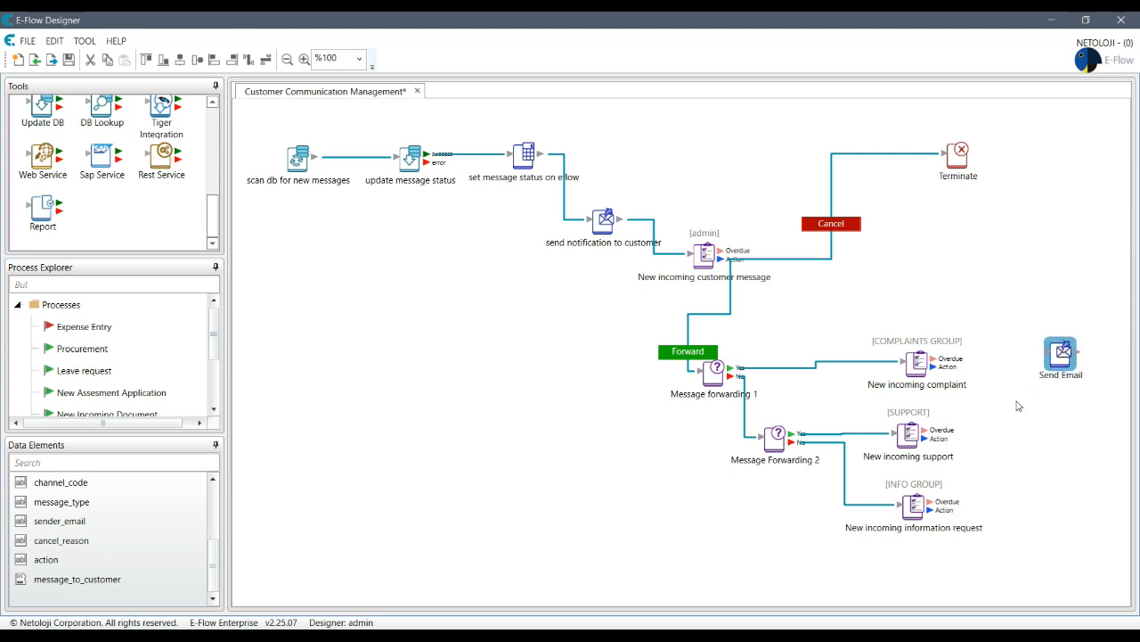
{"action": "left_click_drag", "start_coordinate": [212, 221], "coordinate": [211, 174]}
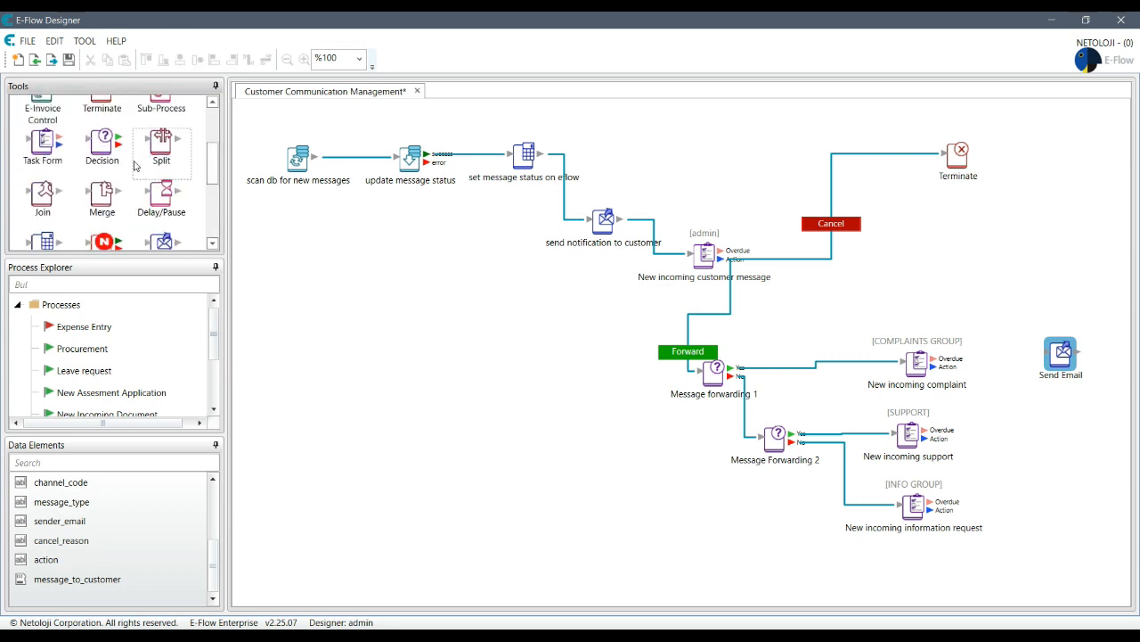
{"action": "left_click_drag", "start_coordinate": [103, 152], "coordinate": [1036, 448]}
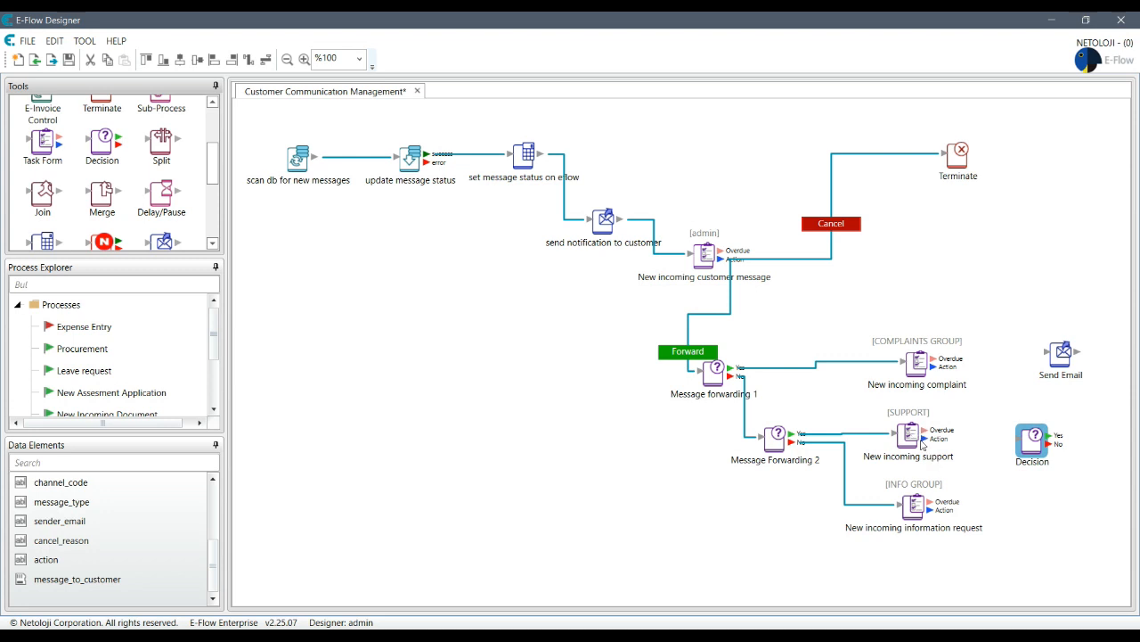
- Connect the support, complaint and information request tasks to the Decision node
{"action": "left_click_drag", "start_coordinate": [922, 438], "coordinate": [1032, 442]}
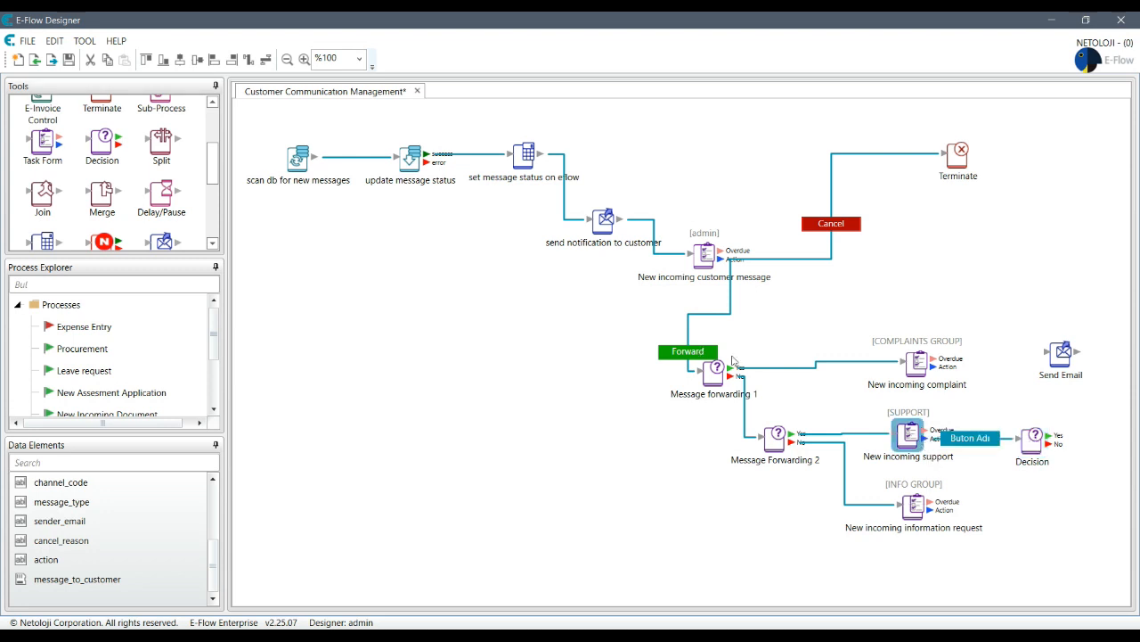
{"action": "left_click_drag", "start_coordinate": [933, 366], "coordinate": [1005, 432]}
{"action": "left_click", "coordinate": [941, 516]}
{"action": "left_click_drag", "start_coordinate": [941, 516], "coordinate": [1045, 440]}
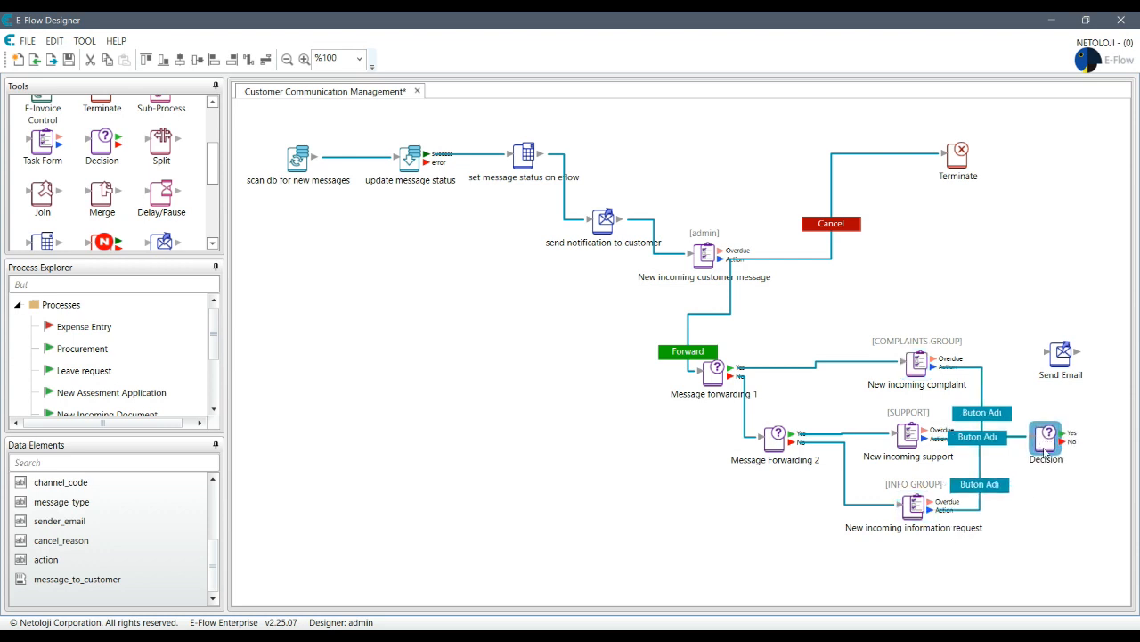
{"action": "double_click", "coordinate": [1045, 451]}
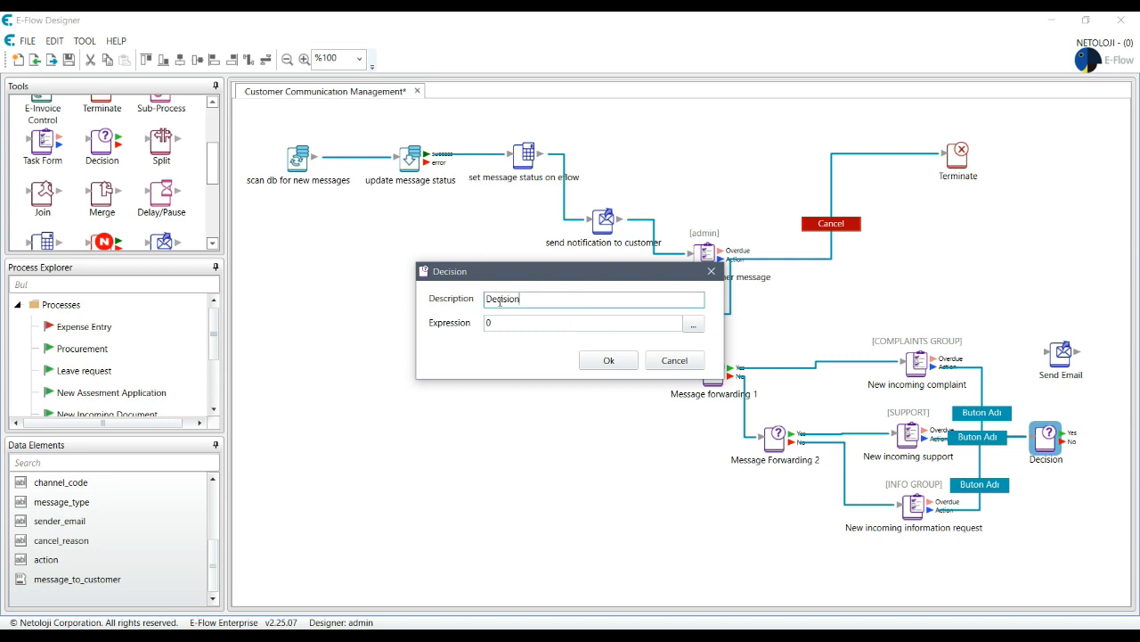
- Name the decision 'check email text' with expression %message_to_customer% != ""
{"action": "type", "text": "ce"}
{"action": "left_click", "coordinate": [693, 324]}
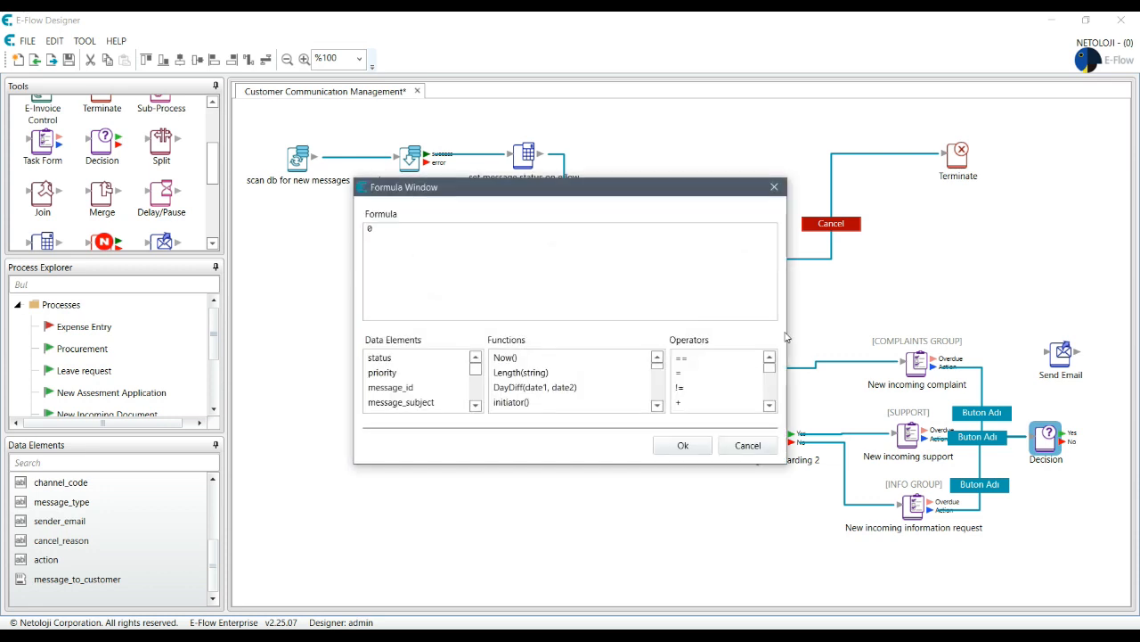
{"action": "scroll", "coordinate": [472, 392], "scroll_direction": "down", "scroll_amount": 2}
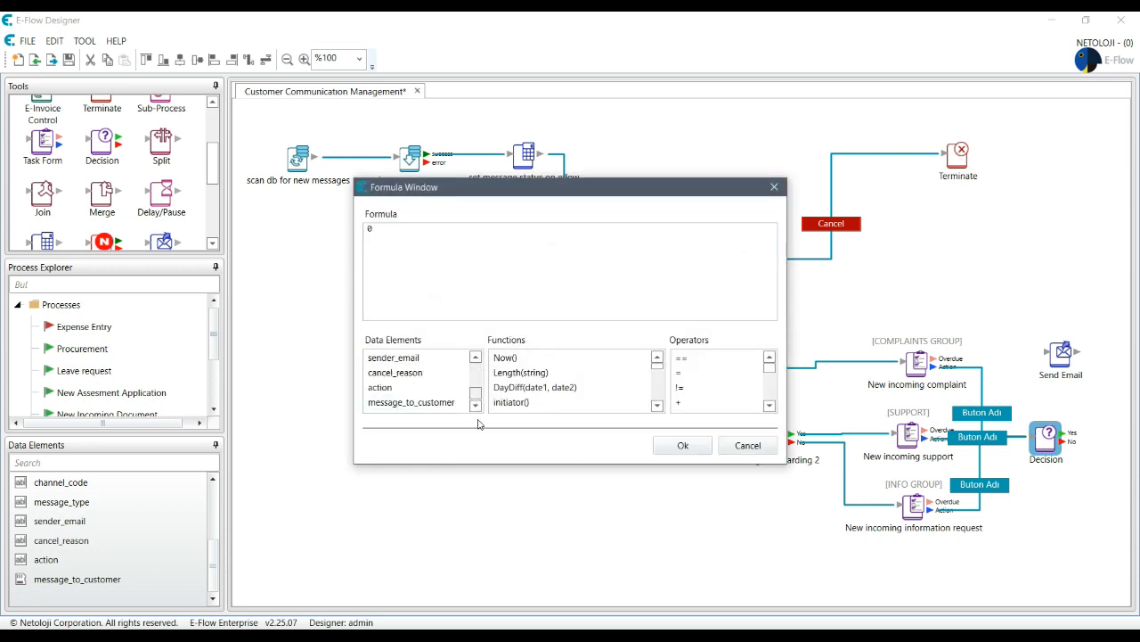
{"action": "left_click", "coordinate": [429, 232]}
{"action": "key", "text": "BackSpace"}
{"action": "left_click", "coordinate": [416, 402]}
{"action": "double_click", "coordinate": [415, 403]}
{"action": "left_click", "coordinate": [497, 235]}
{"action": "left_click", "coordinate": [699, 359]}
{"action": "double_click", "coordinate": [698, 359]}
{"action": "left_click", "coordinate": [591, 235]}
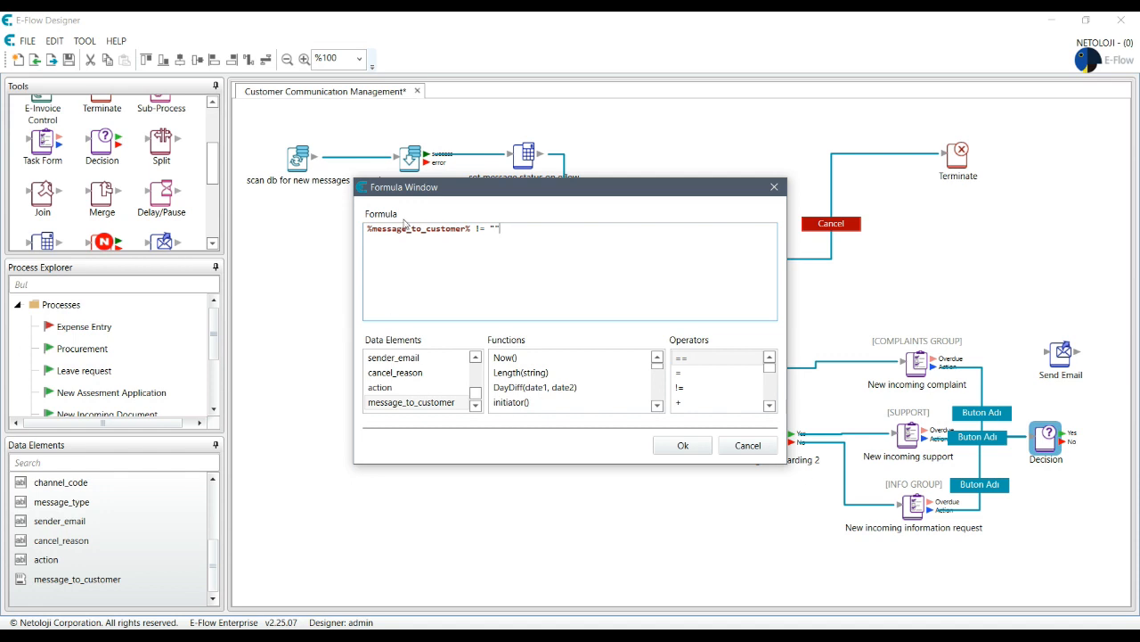
{"action": "left_click", "coordinate": [683, 446]}
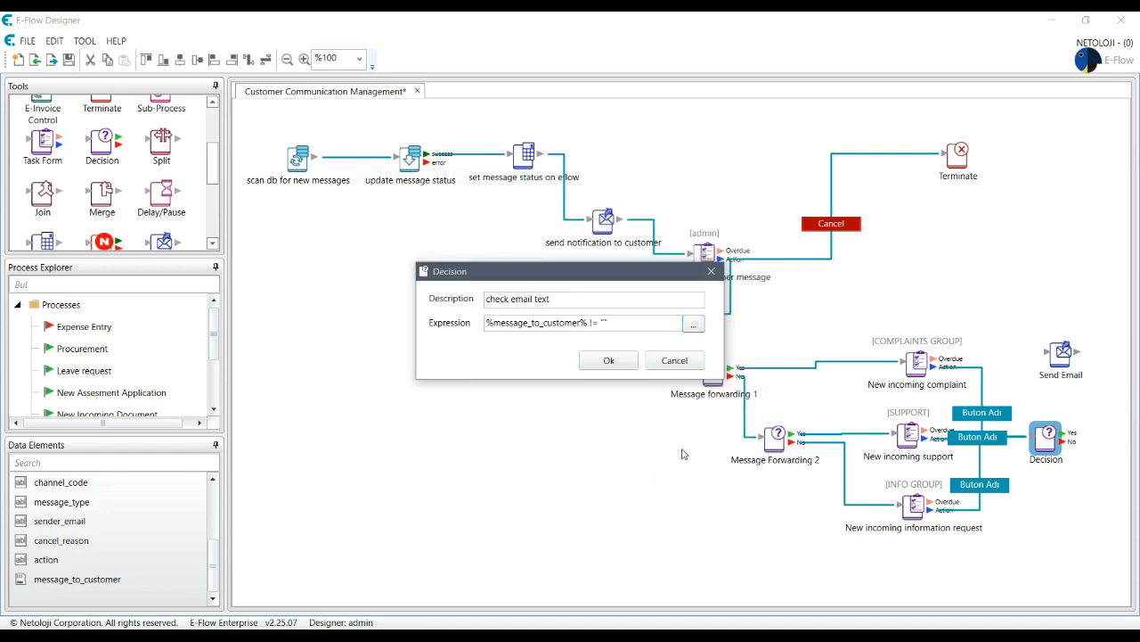
{"action": "left_click", "coordinate": [607, 361]}
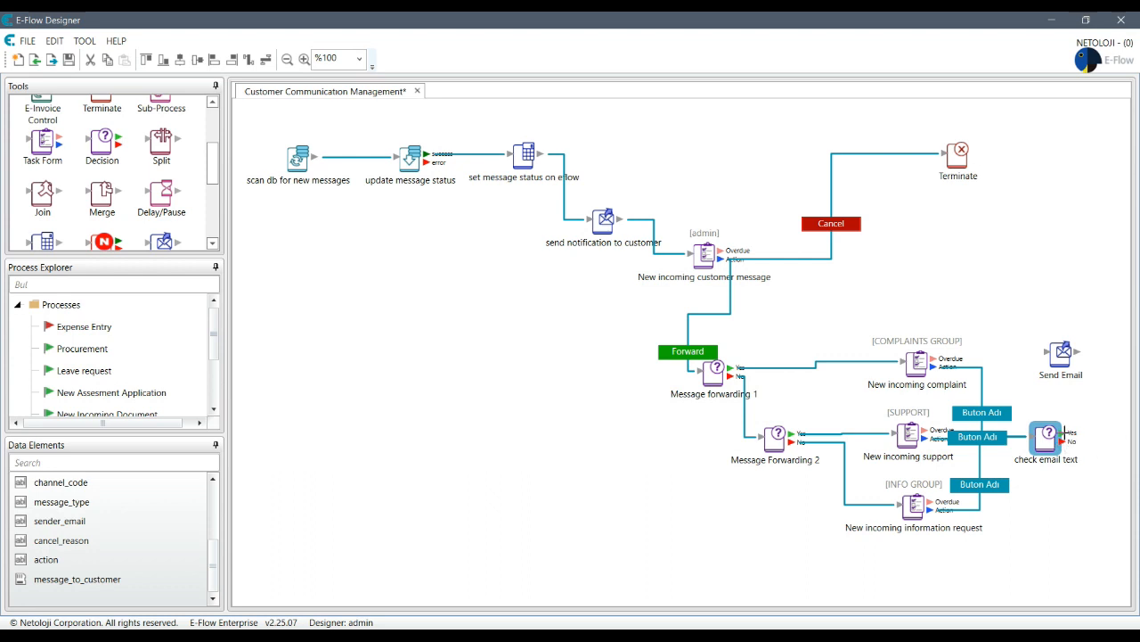
- Link check email text to Send Email and rearrange the three task nodes
{"action": "left_click_drag", "start_coordinate": [1062, 439], "coordinate": [1080, 229]}
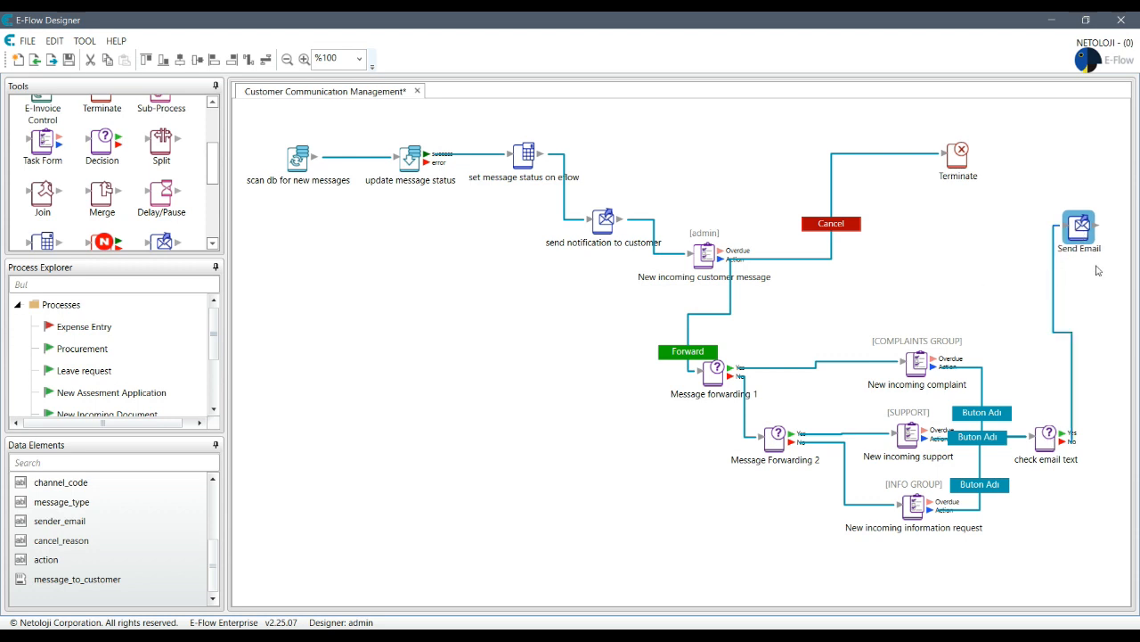
{"action": "left_click_drag", "start_coordinate": [919, 366], "coordinate": [848, 323]}
{"action": "left_click_drag", "start_coordinate": [912, 439], "coordinate": [863, 398]}
{"action": "left_click_drag", "start_coordinate": [913, 506], "coordinate": [844, 537]}
{"action": "left_click_drag", "start_coordinate": [1035, 439], "coordinate": [1040, 474]}
{"action": "double_click", "coordinate": [685, 352]}
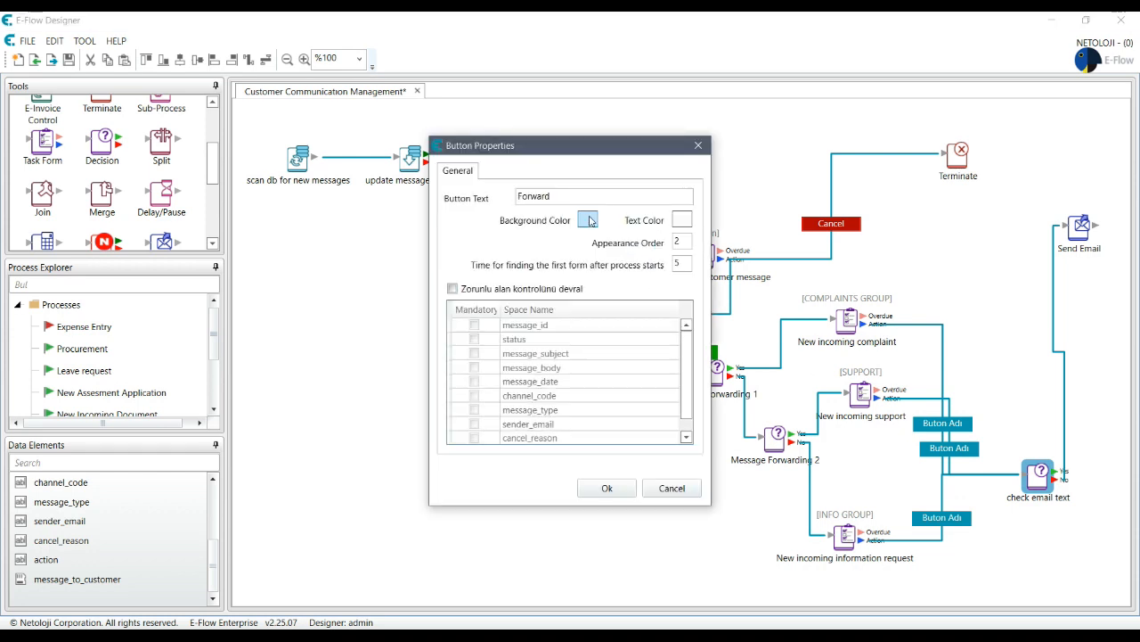
- Look up the Forward button's green colour, discarding an unfinished first Buton Adı edit
{"action": "left_click", "coordinate": [589, 220]}
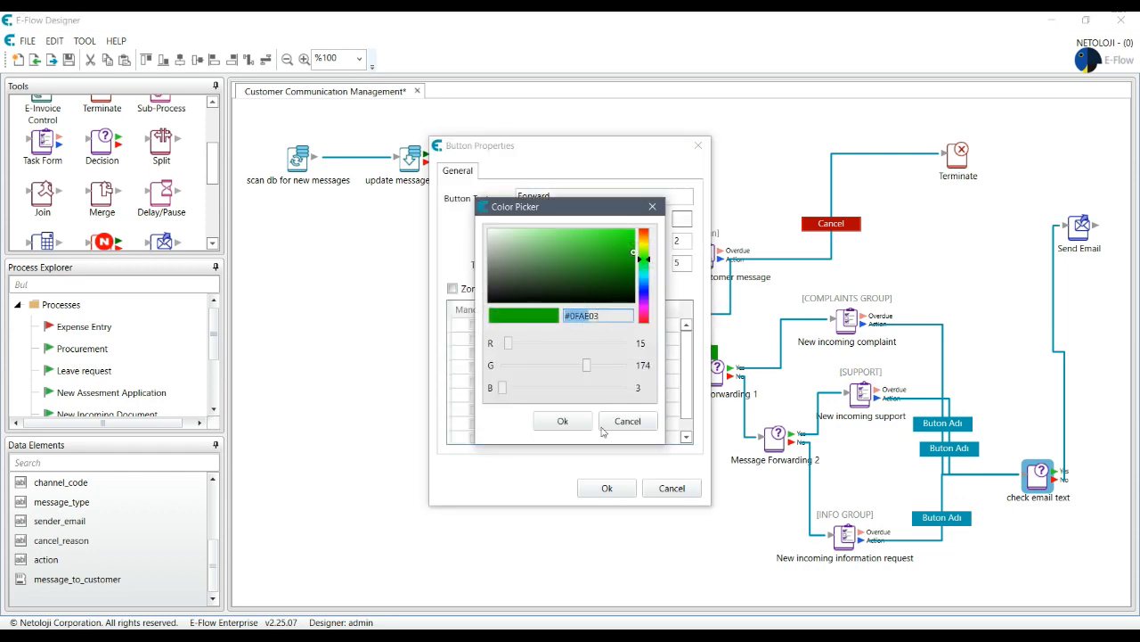
{"action": "left_click", "coordinate": [563, 421]}
{"action": "left_click", "coordinate": [607, 487]}
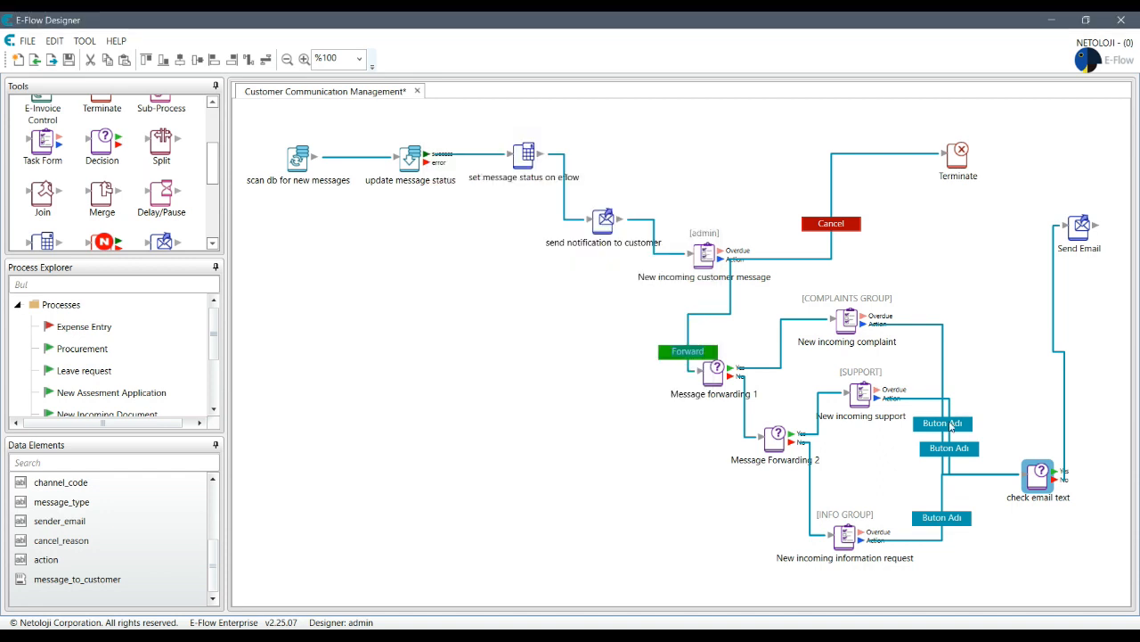
{"action": "double_click", "coordinate": [946, 424]}
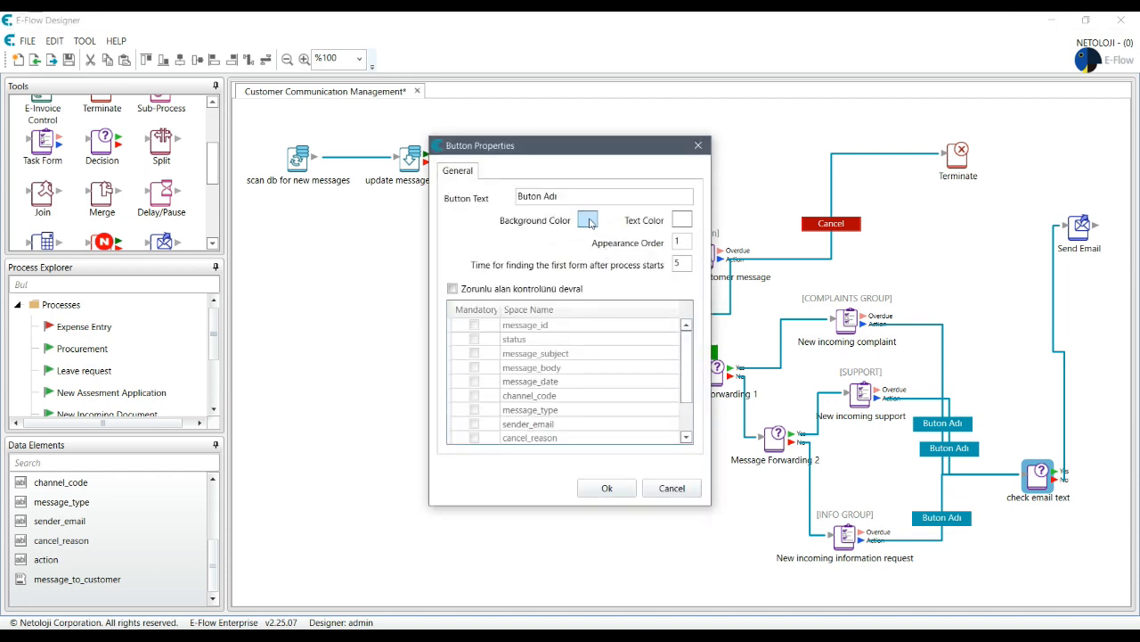
{"action": "left_click", "coordinate": [589, 220]}
{"action": "double_click", "coordinate": [596, 316]}
{"action": "type", "text": "0FAE"}
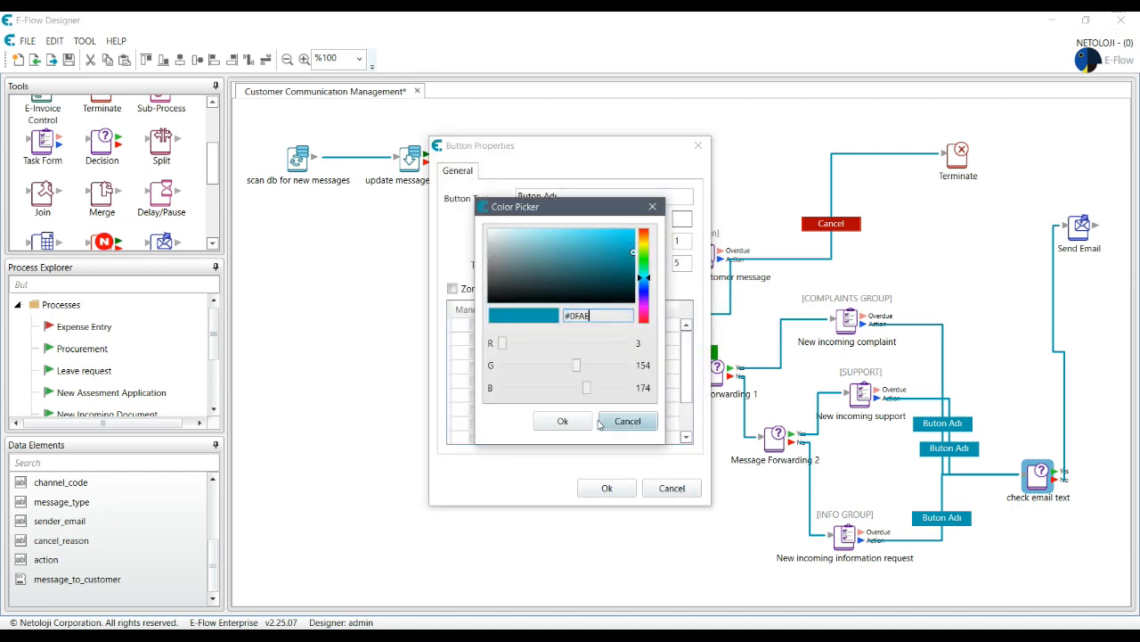
{"action": "left_click", "coordinate": [570, 421]}
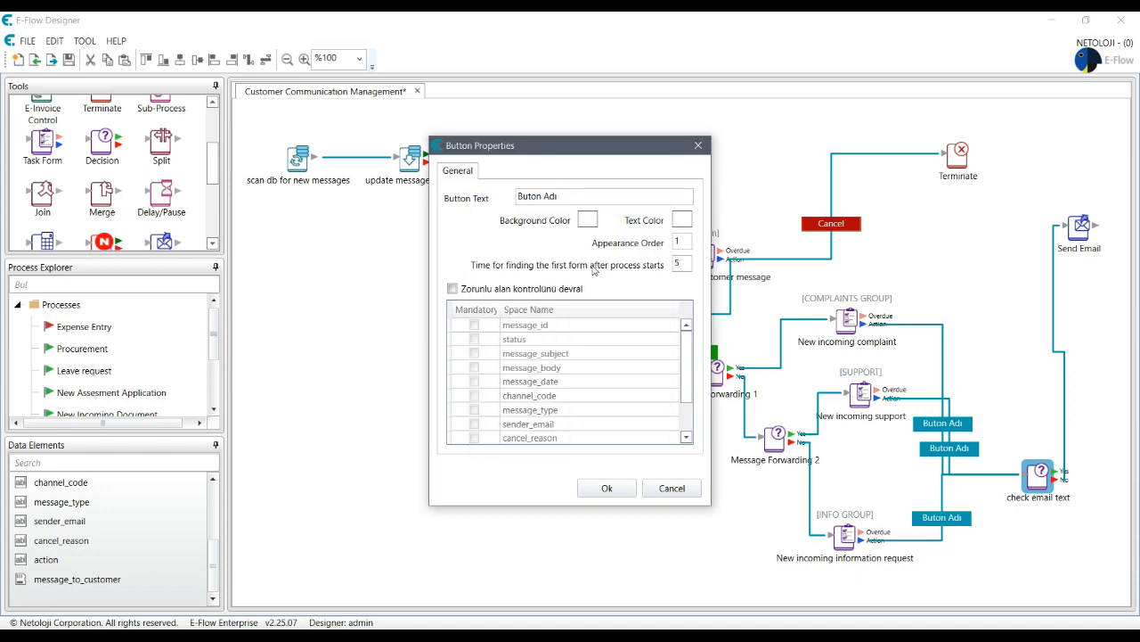
{"action": "left_click", "coordinate": [672, 487]}
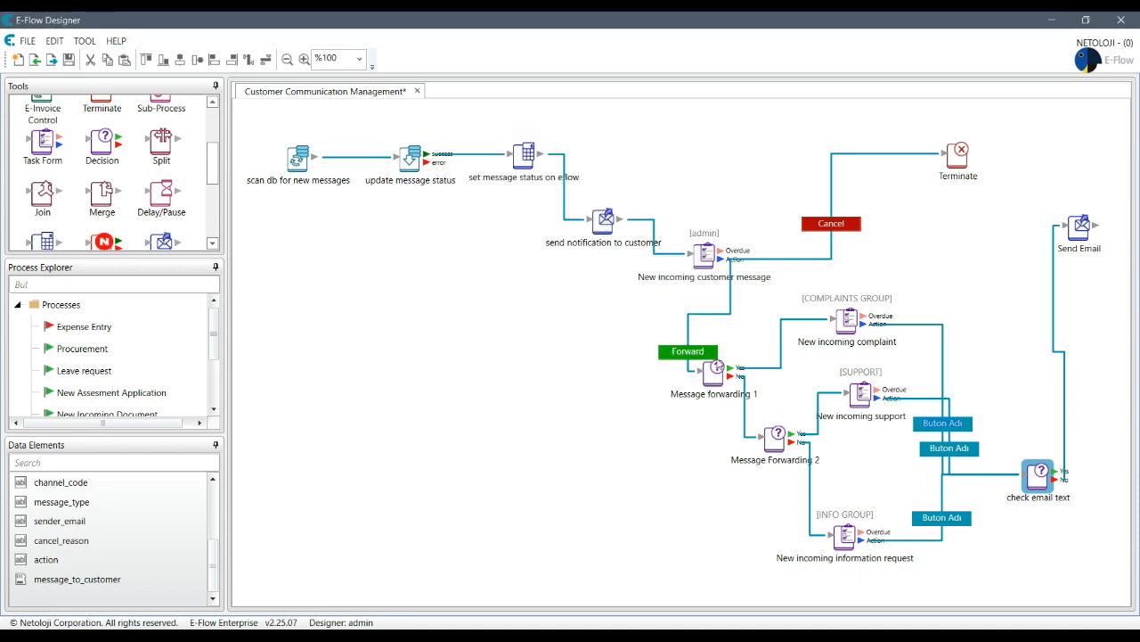
{"action": "double_click", "coordinate": [688, 353]}
{"action": "left_click", "coordinate": [586, 220]}
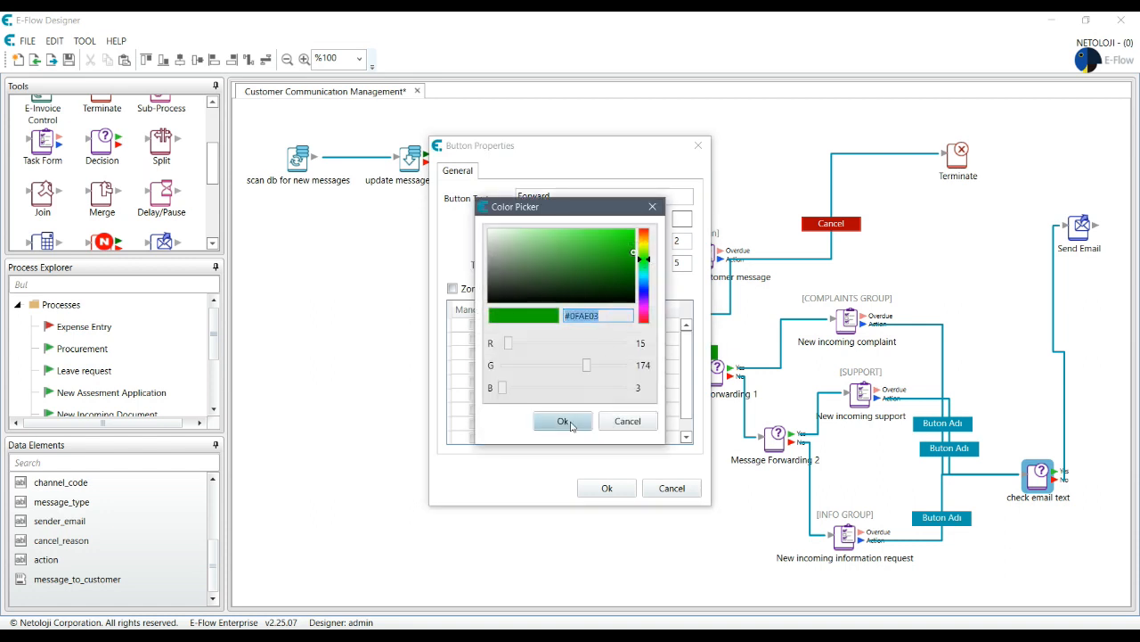
{"action": "left_click", "coordinate": [627, 420]}
{"action": "left_click", "coordinate": [624, 489]}
- Change the middle Buton Adı button's background from teal #039AAE to green #0FAE03
{"action": "double_click", "coordinate": [955, 427]}
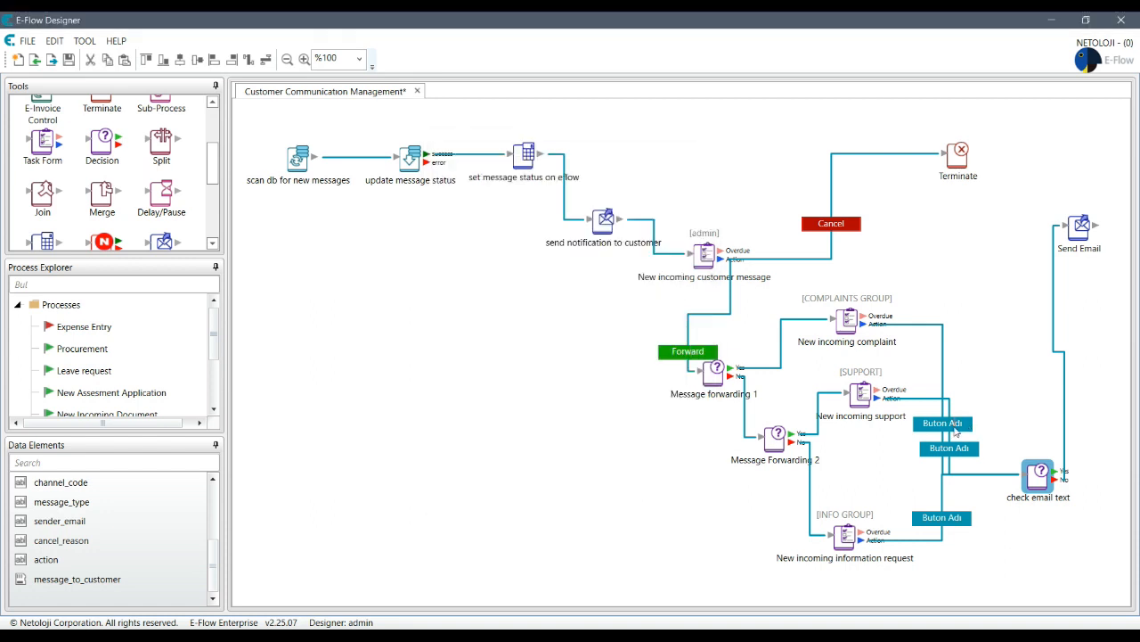
{"action": "left_click", "coordinate": [588, 220]}
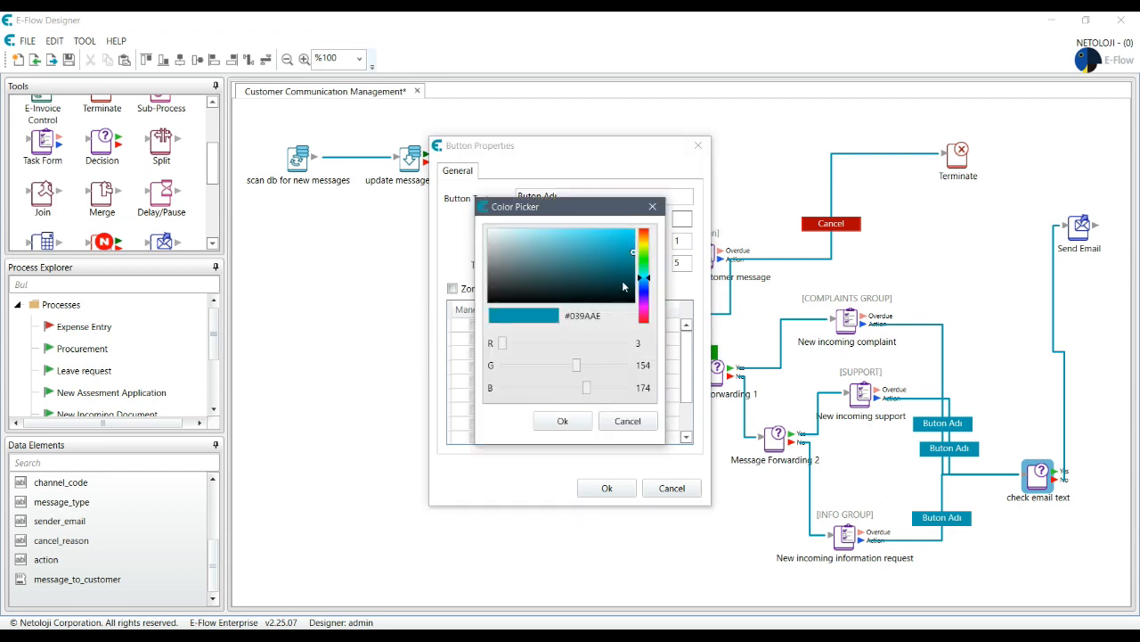
{"action": "left_click_drag", "start_coordinate": [622, 316], "coordinate": [519, 319]}
{"action": "type", "text": "#0FAE03"}
{"action": "left_click", "coordinate": [562, 420]}
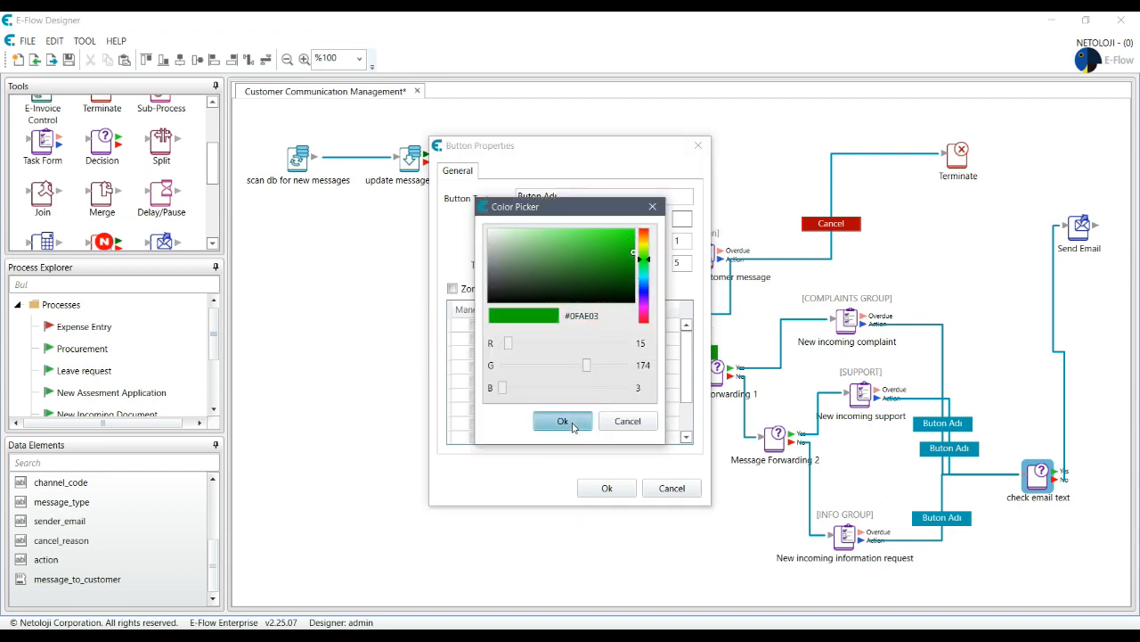
{"action": "left_click", "coordinate": [607, 488]}
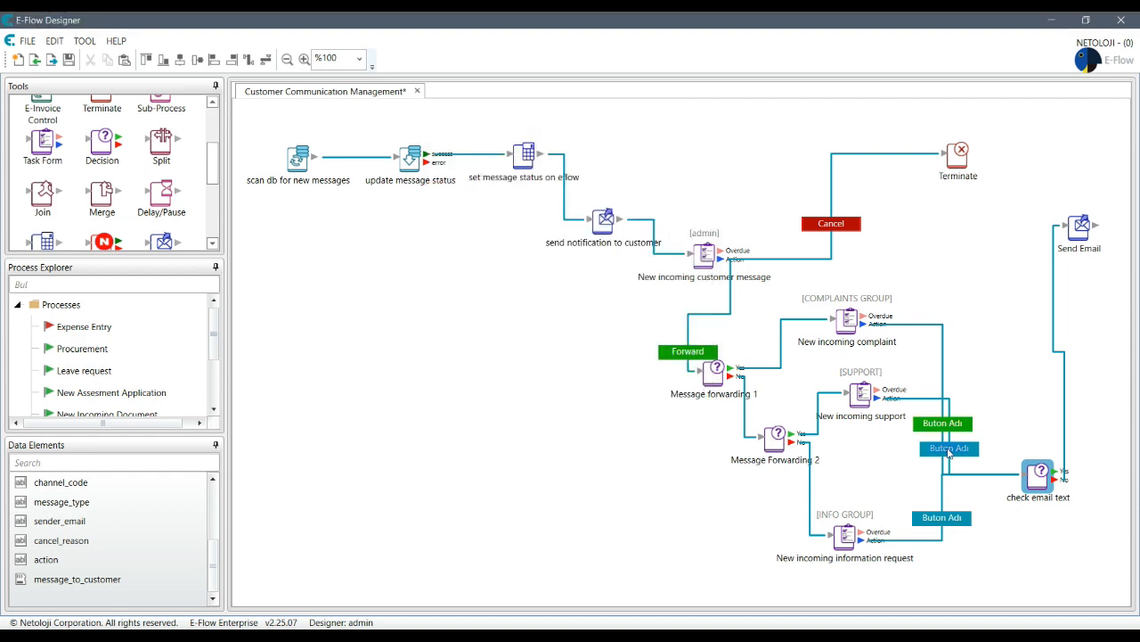
- Relabel the next Buton Adı button 'Ok' with a green #0FAE03 background
{"action": "double_click", "coordinate": [950, 448]}
{"action": "left_click_drag", "start_coordinate": [606, 194], "coordinate": [401, 196]}
{"action": "type", "text": "Ok"}
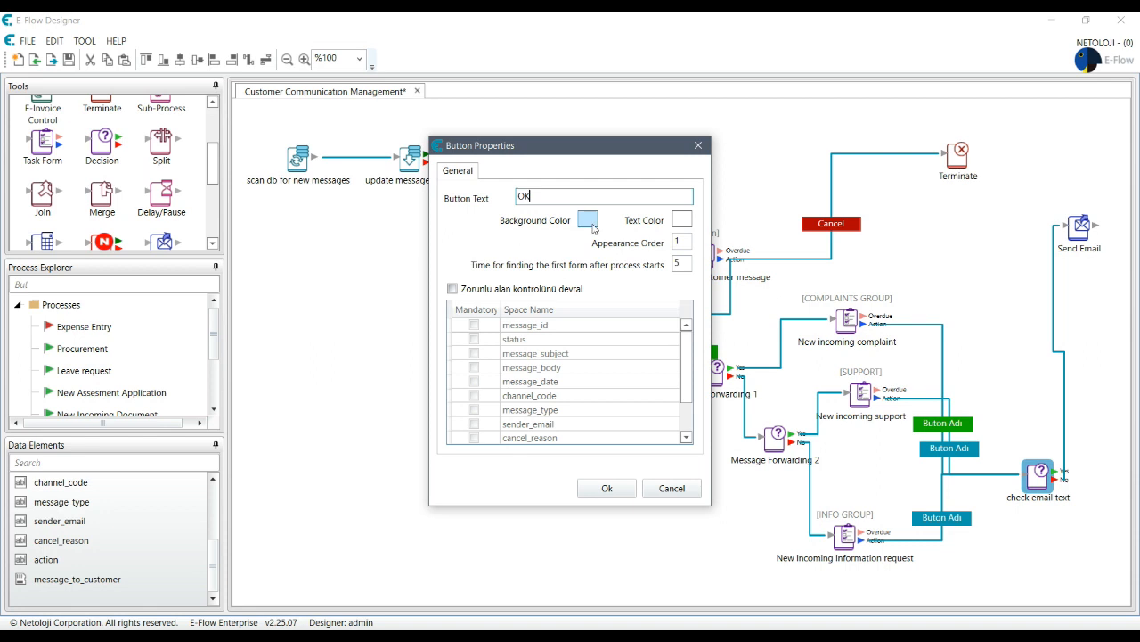
{"action": "left_click", "coordinate": [588, 219]}
{"action": "left_click", "coordinate": [618, 315]}
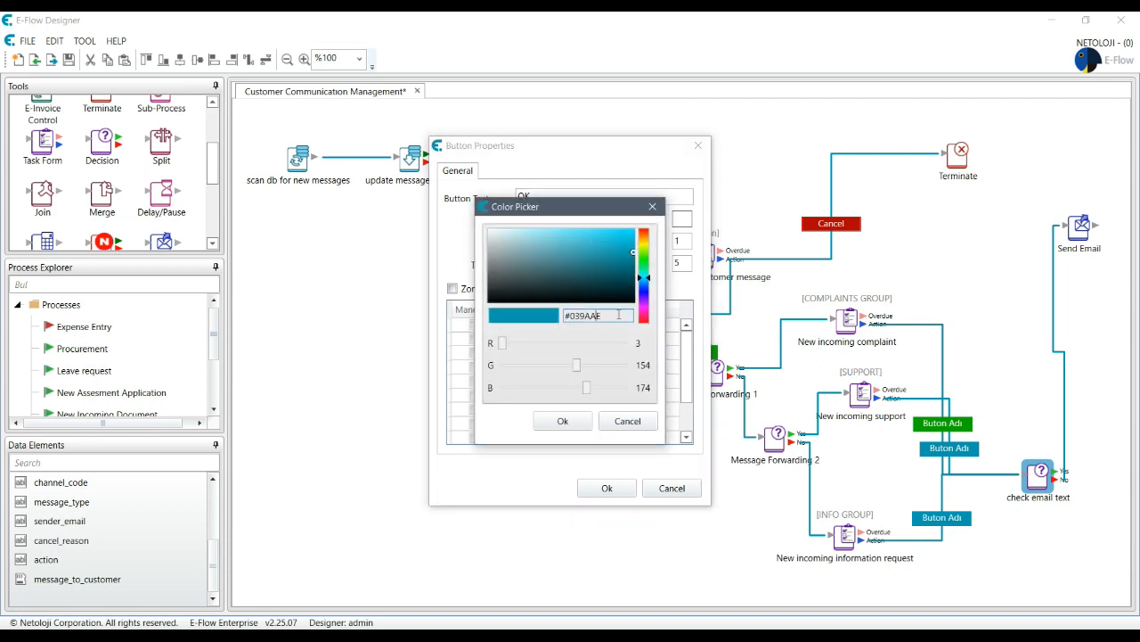
{"action": "left_click_drag", "start_coordinate": [621, 315], "coordinate": [483, 316]}
{"action": "key", "text": "ctrl+v"}
{"action": "left_click", "coordinate": [565, 426]}
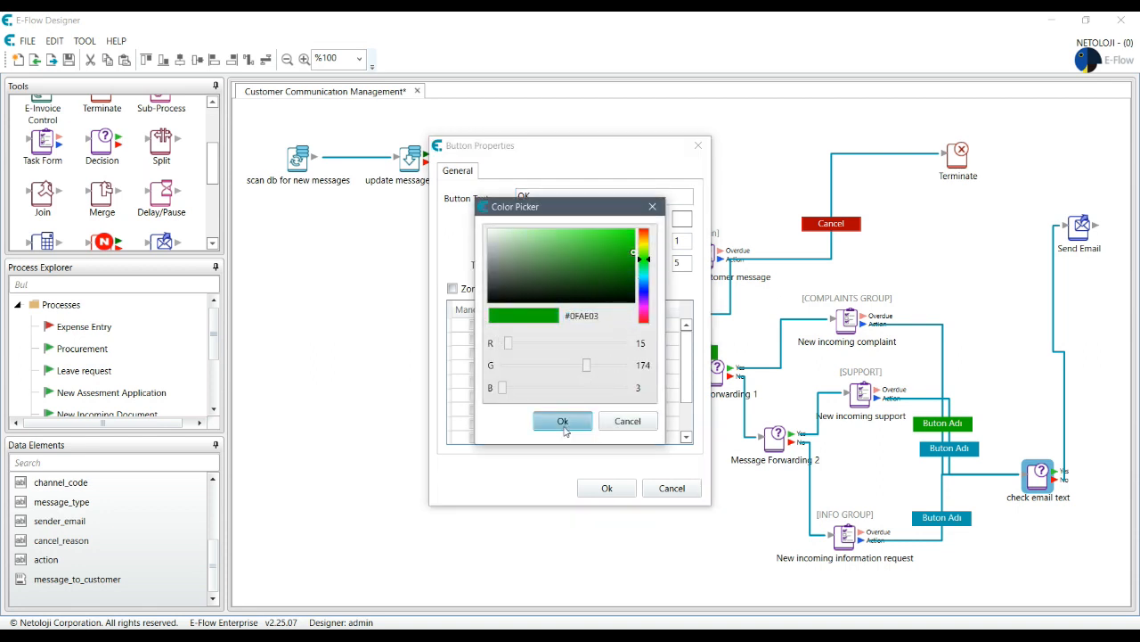
{"action": "left_click", "coordinate": [615, 493]}
- Give the bottom Buton Adı button a green #0FAE03 background and the label 'OK'
{"action": "double_click", "coordinate": [942, 516]}
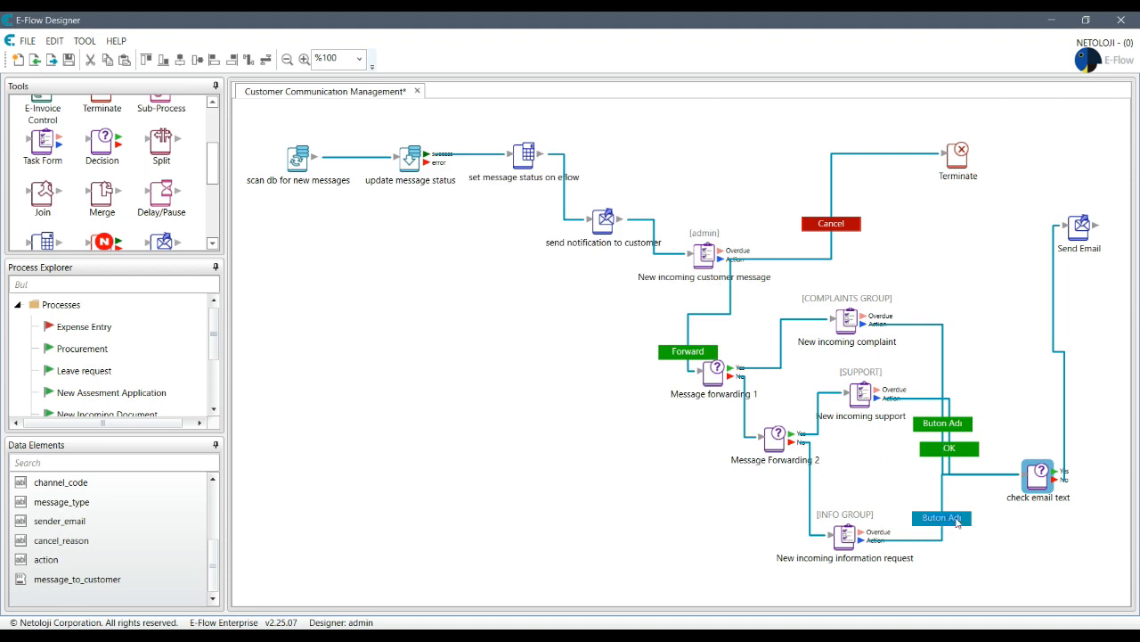
{"action": "left_click", "coordinate": [587, 219]}
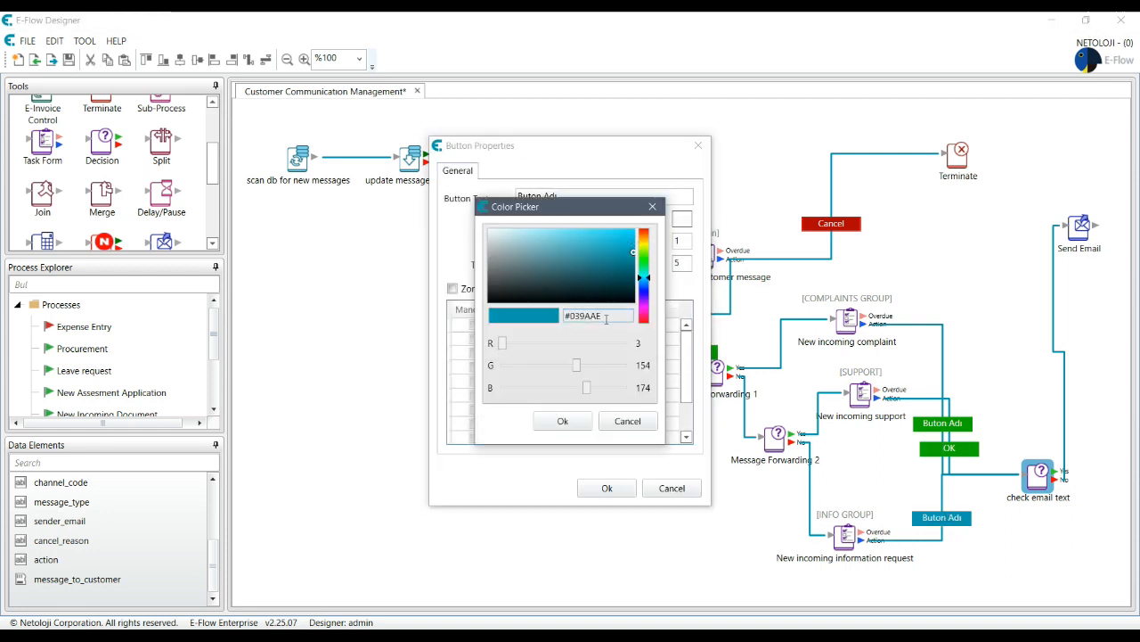
{"action": "left_click_drag", "start_coordinate": [622, 315], "coordinate": [486, 316]}
{"action": "key", "text": "ctrl+v"}
{"action": "left_click", "coordinate": [562, 420]}
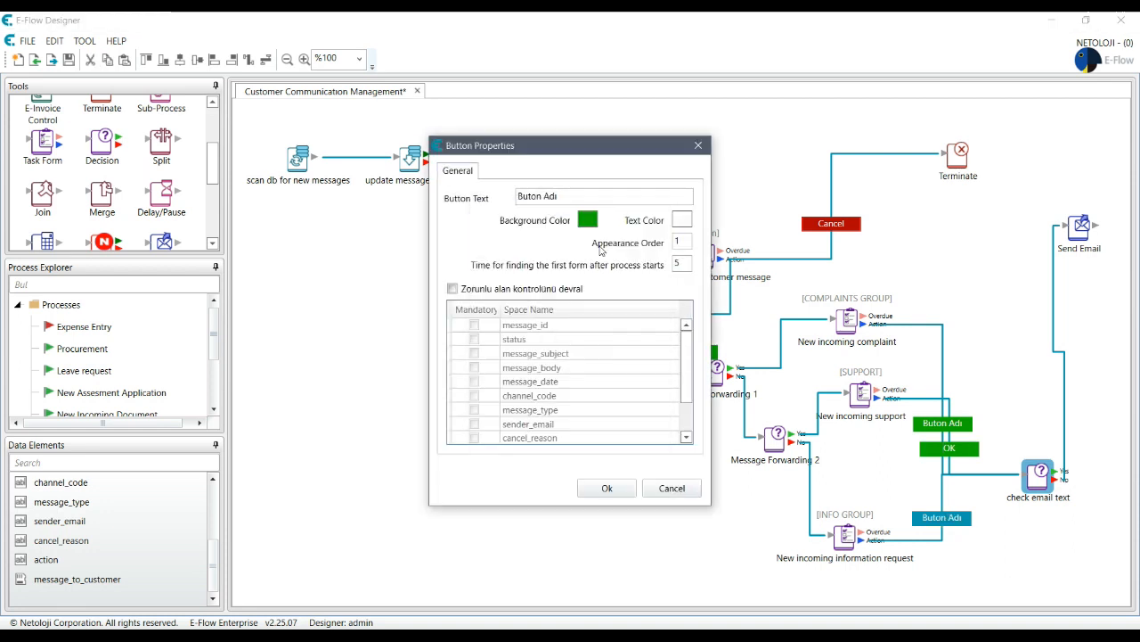
{"action": "left_click_drag", "start_coordinate": [574, 196], "coordinate": [383, 195]}
{"action": "type", "text": "OK"}
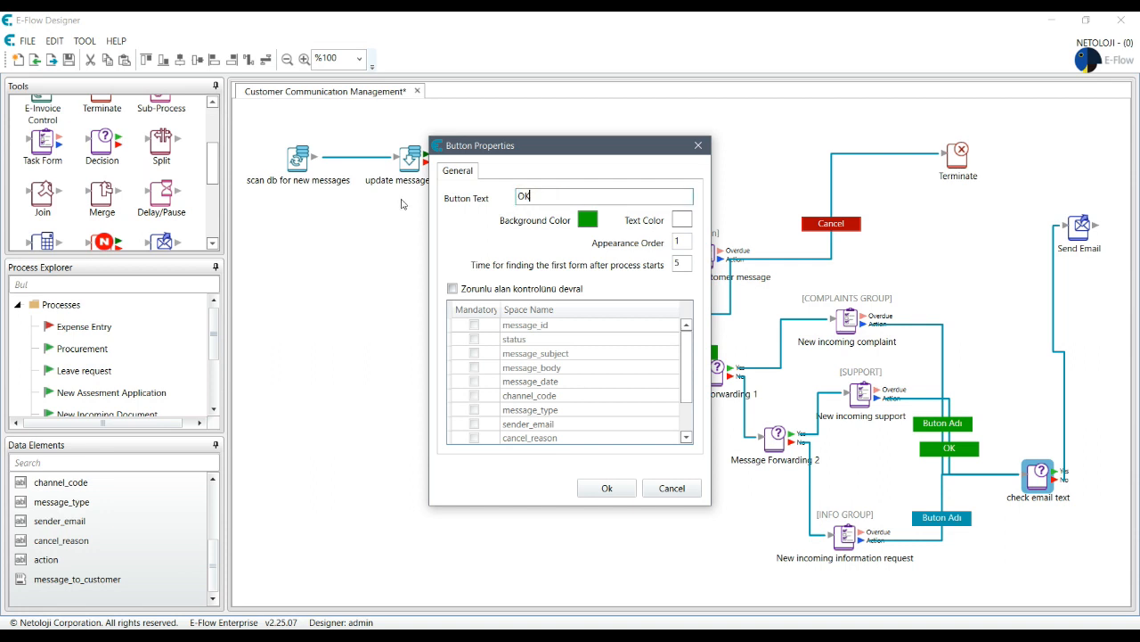
{"action": "left_click", "coordinate": [606, 488]}
- Relabel the top Buton Adı button to OK
{"action": "double_click", "coordinate": [942, 424]}
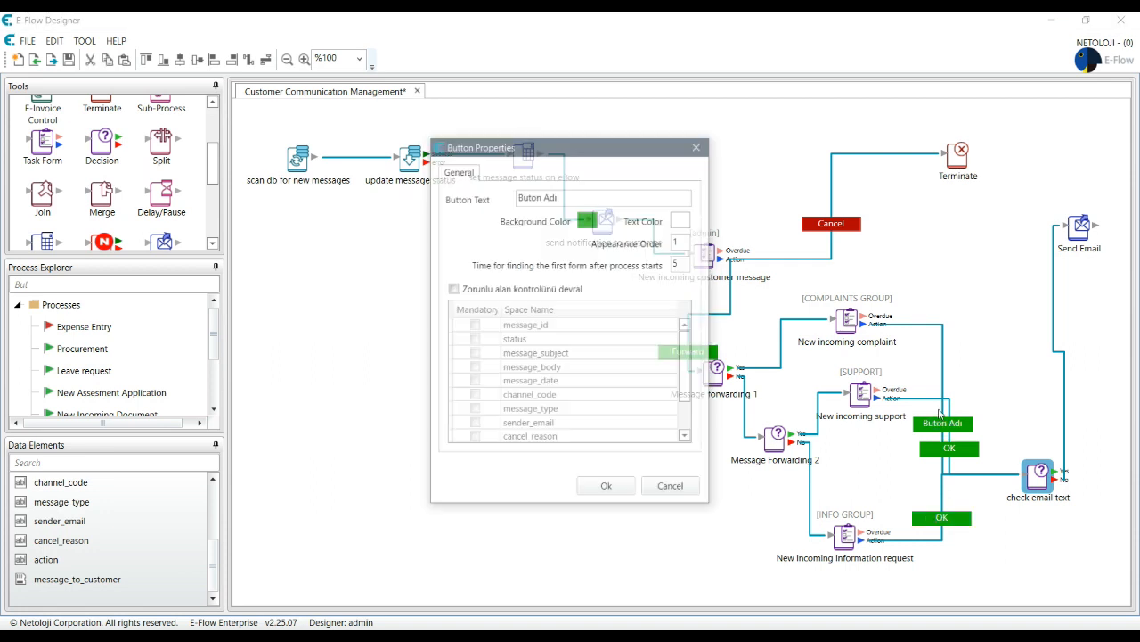
{"action": "type", "text": "O"}
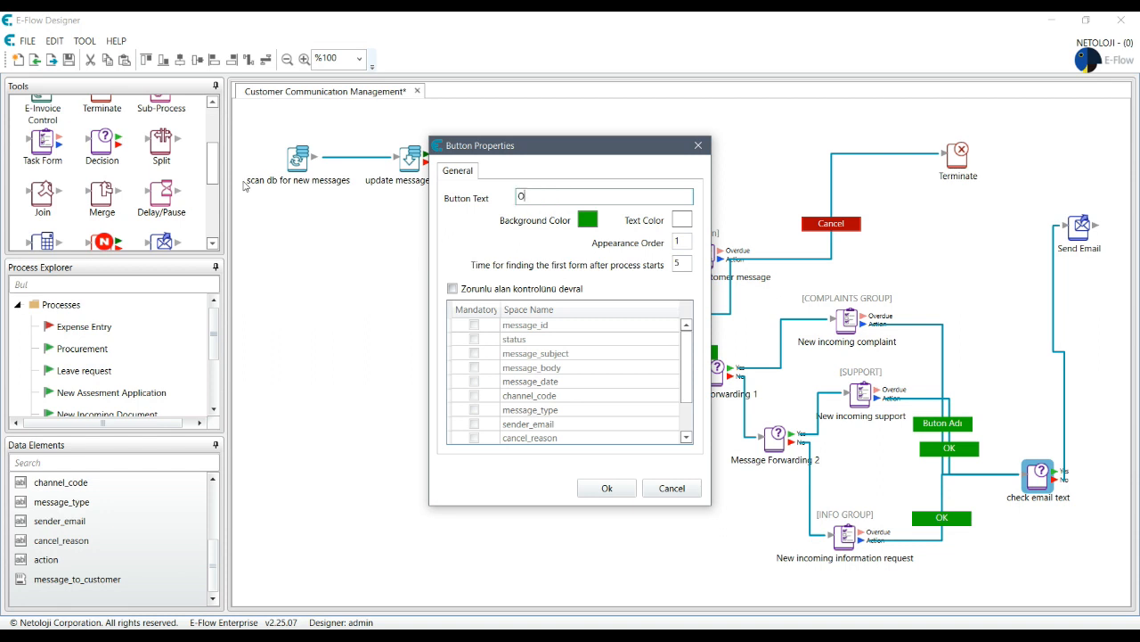
{"action": "left_click", "coordinate": [585, 490]}
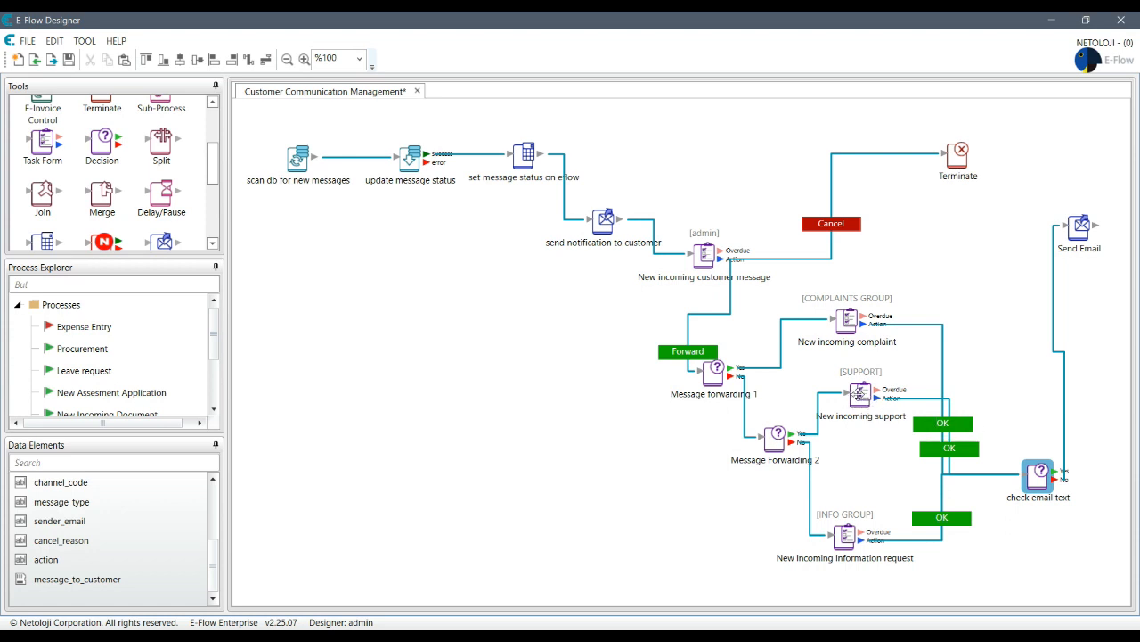
- Tick Mandatory for action and message_id through cancel_reason in the support form's Data Elements
{"action": "double_click", "coordinate": [859, 394]}
{"action": "left_click", "coordinate": [485, 164]}
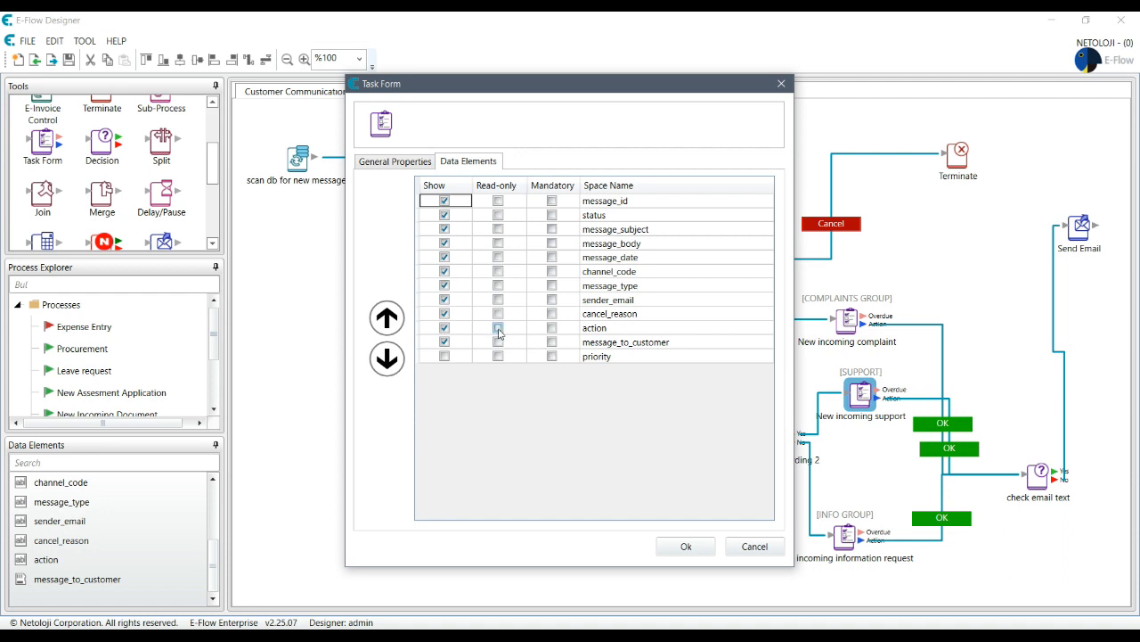
{"action": "left_click", "coordinate": [551, 327]}
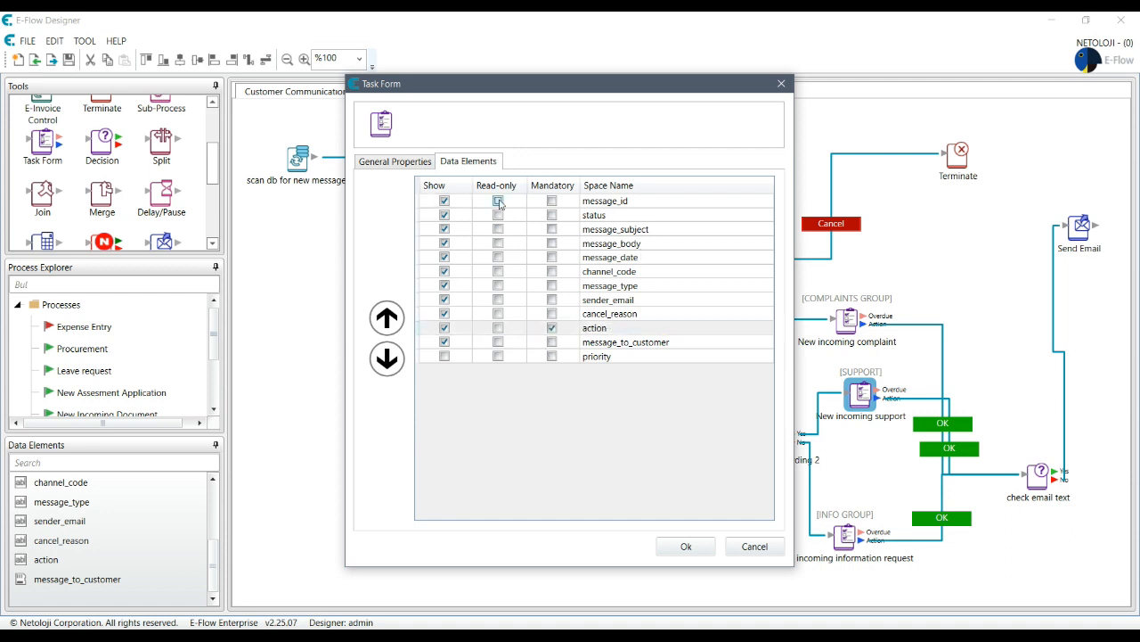
{"action": "left_click", "coordinate": [552, 201]}
{"action": "left_click", "coordinate": [551, 215]}
{"action": "left_click", "coordinate": [551, 229]}
{"action": "left_click", "coordinate": [551, 243]}
{"action": "left_click", "coordinate": [552, 257]}
{"action": "left_click", "coordinate": [552, 271]}
{"action": "left_click", "coordinate": [551, 285]}
{"action": "left_click", "coordinate": [552, 299]}
{"action": "left_click", "coordinate": [552, 314]}
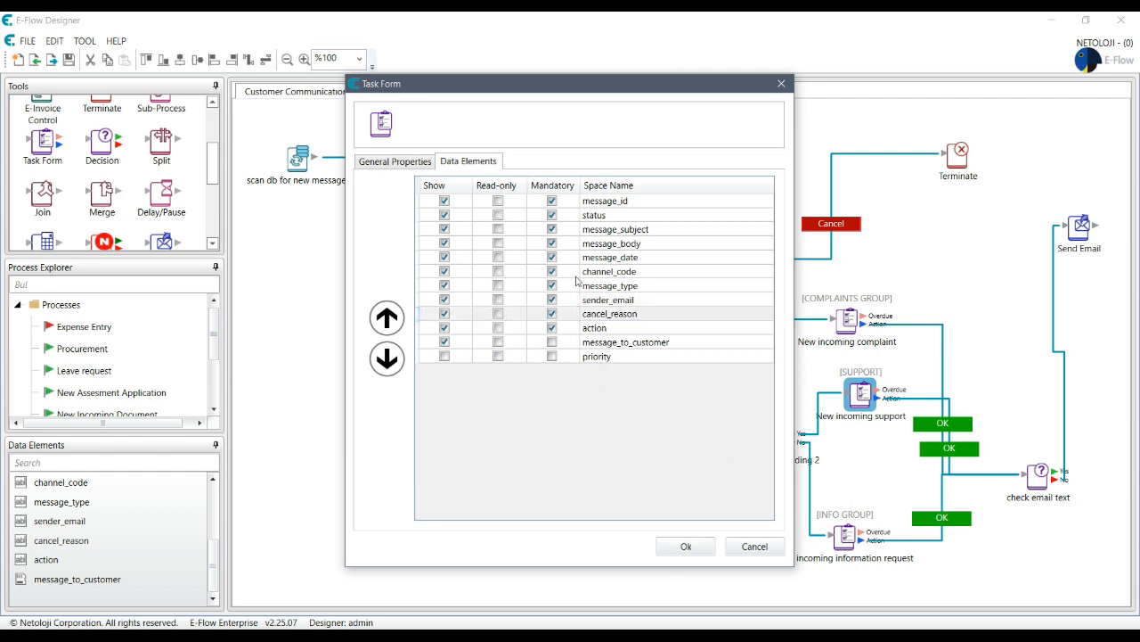
{"action": "left_click", "coordinate": [686, 547]}
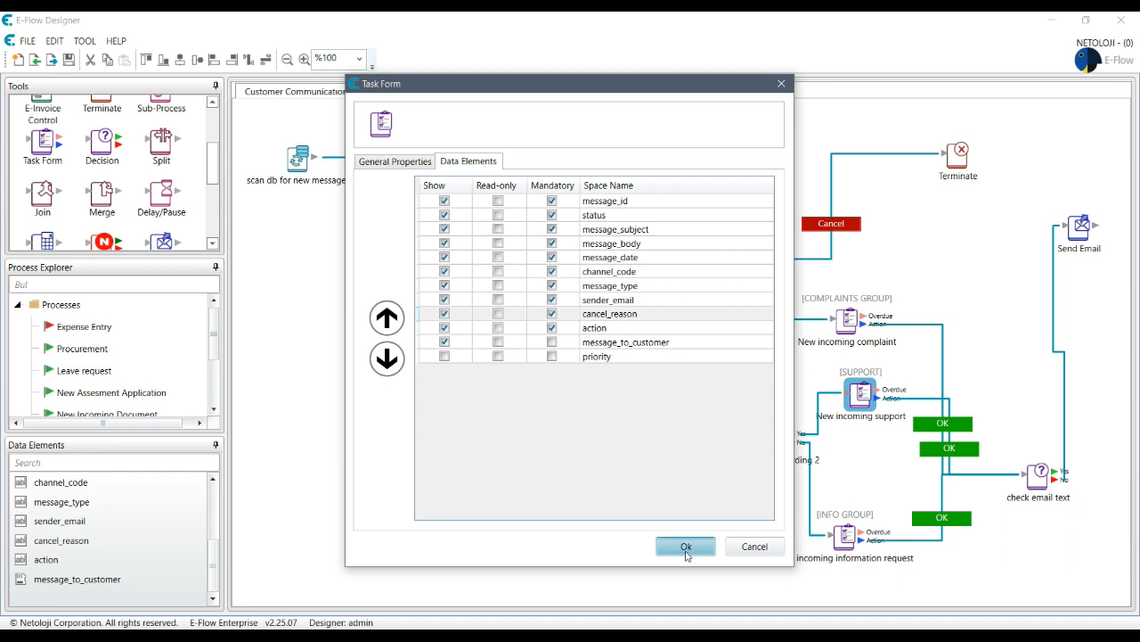
- Inspect the information request form's data elements and the lower OK outcome without changes
{"action": "double_click", "coordinate": [845, 534]}
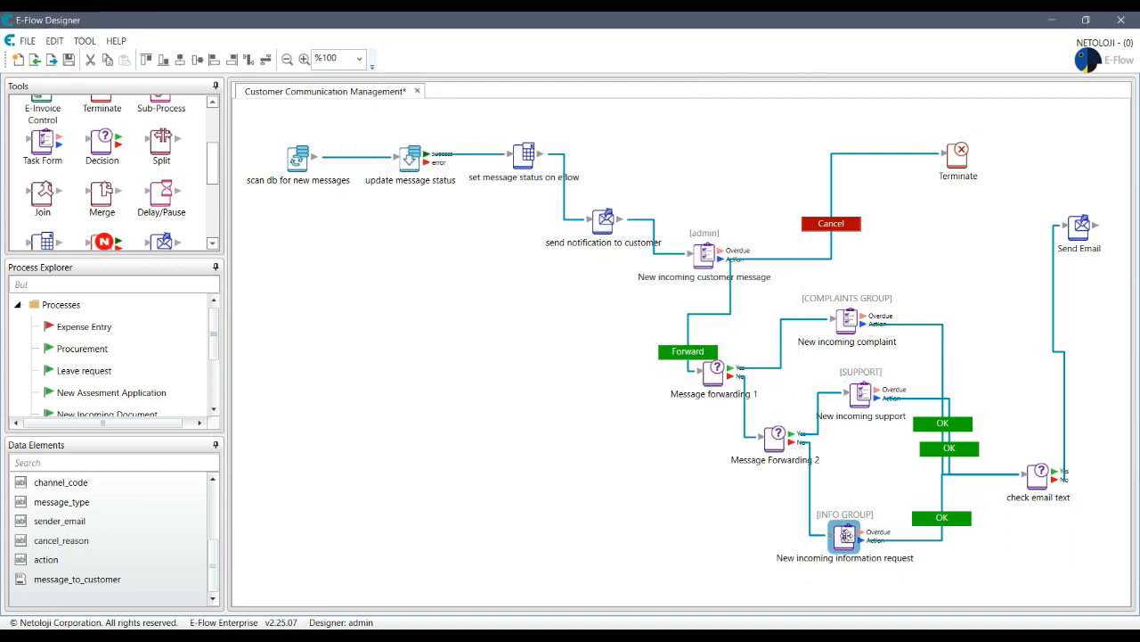
{"action": "left_click", "coordinate": [467, 162]}
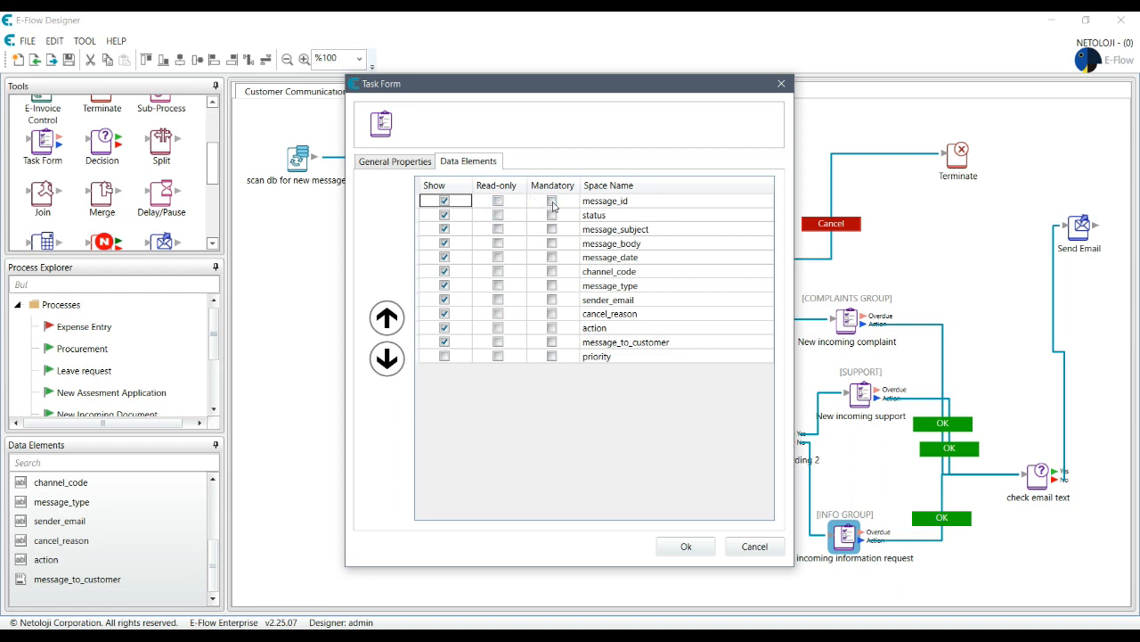
{"action": "left_click", "coordinate": [755, 546]}
{"action": "double_click", "coordinate": [952, 524]}
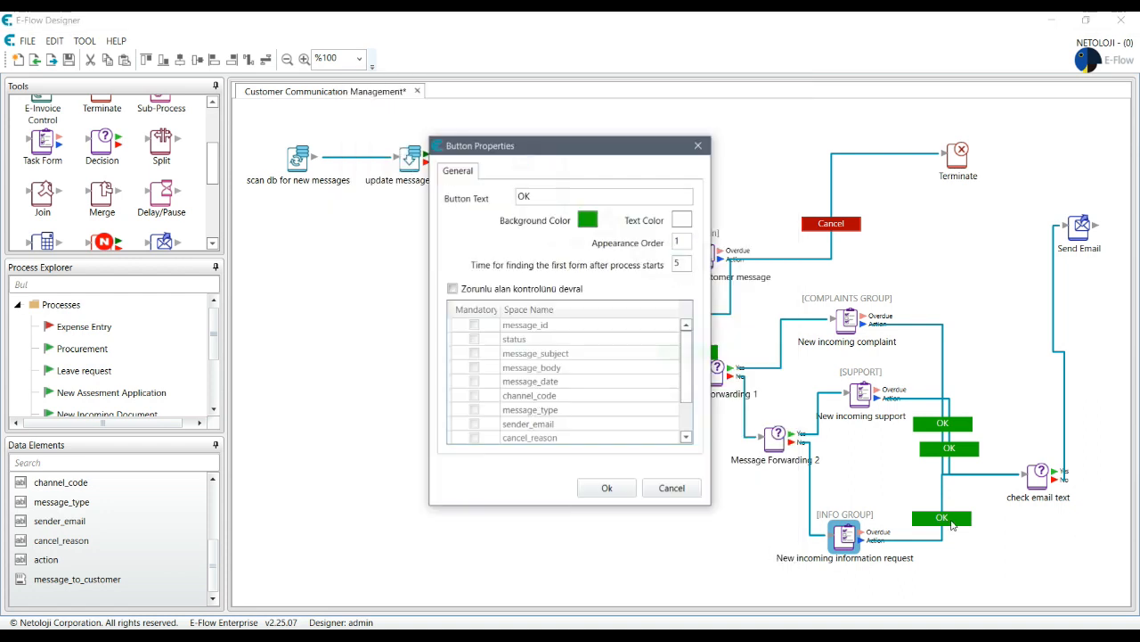
{"action": "left_click", "coordinate": [675, 492]}
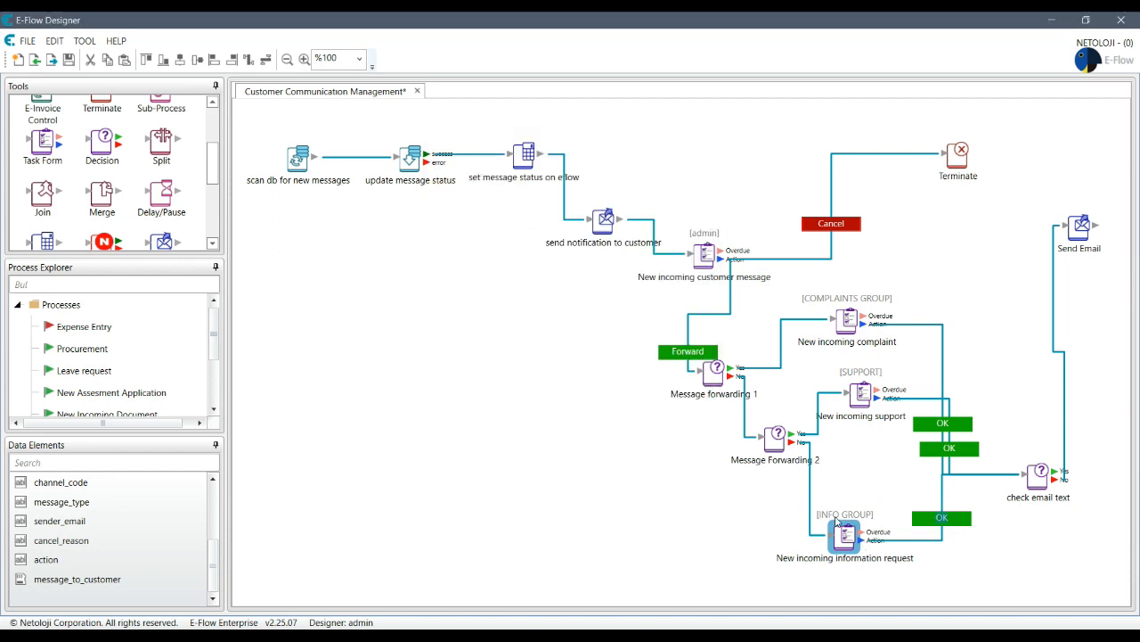
- Untick Mandatory for message_id through cancel_reason in the support form's Data Elements
{"action": "double_click", "coordinate": [860, 395]}
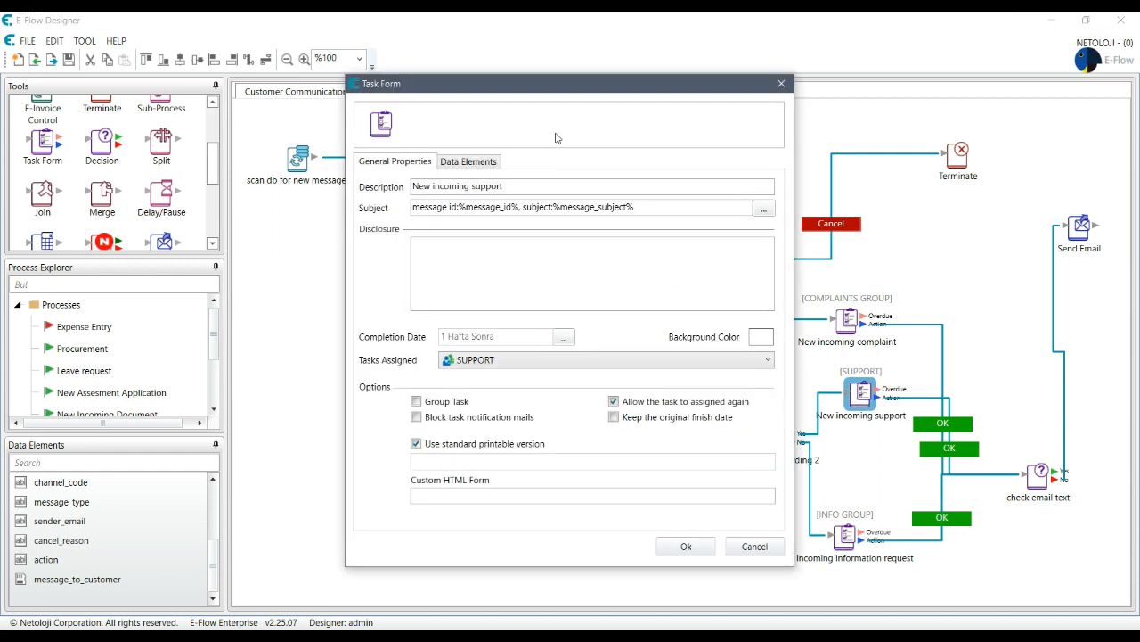
{"action": "left_click", "coordinate": [465, 163]}
{"action": "left_click", "coordinate": [553, 200]}
{"action": "left_click", "coordinate": [553, 214]}
{"action": "left_click", "coordinate": [552, 229]}
{"action": "left_click", "coordinate": [552, 243]}
{"action": "left_click", "coordinate": [552, 257]}
{"action": "left_click", "coordinate": [552, 271]}
{"action": "left_click", "coordinate": [552, 285]}
{"action": "left_click", "coordinate": [552, 300]}
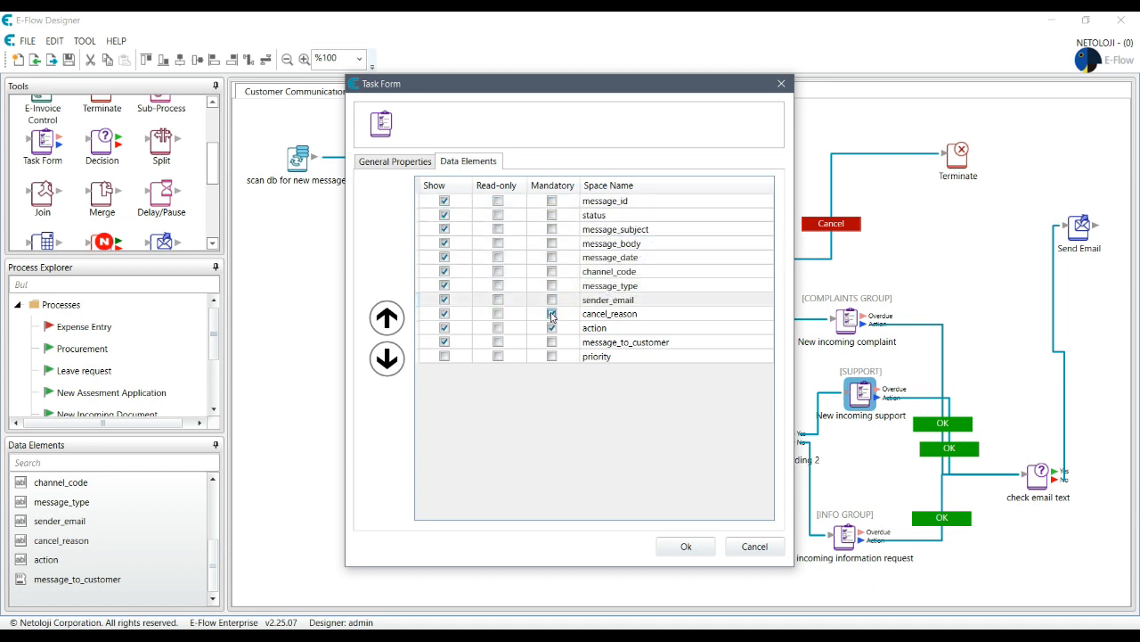
{"action": "left_click", "coordinate": [553, 314]}
- Make message_id through cancel_reason read-only and confirm the form settings
{"action": "left_click", "coordinate": [498, 313]}
{"action": "left_click", "coordinate": [498, 299]}
{"action": "left_click", "coordinate": [498, 286]}
{"action": "left_click", "coordinate": [498, 256]}
{"action": "left_click", "coordinate": [498, 271]}
{"action": "left_click", "coordinate": [498, 256]}
{"action": "left_click", "coordinate": [498, 244]}
{"action": "left_click", "coordinate": [498, 229]}
{"action": "left_click", "coordinate": [498, 214]}
{"action": "left_click", "coordinate": [498, 201]}
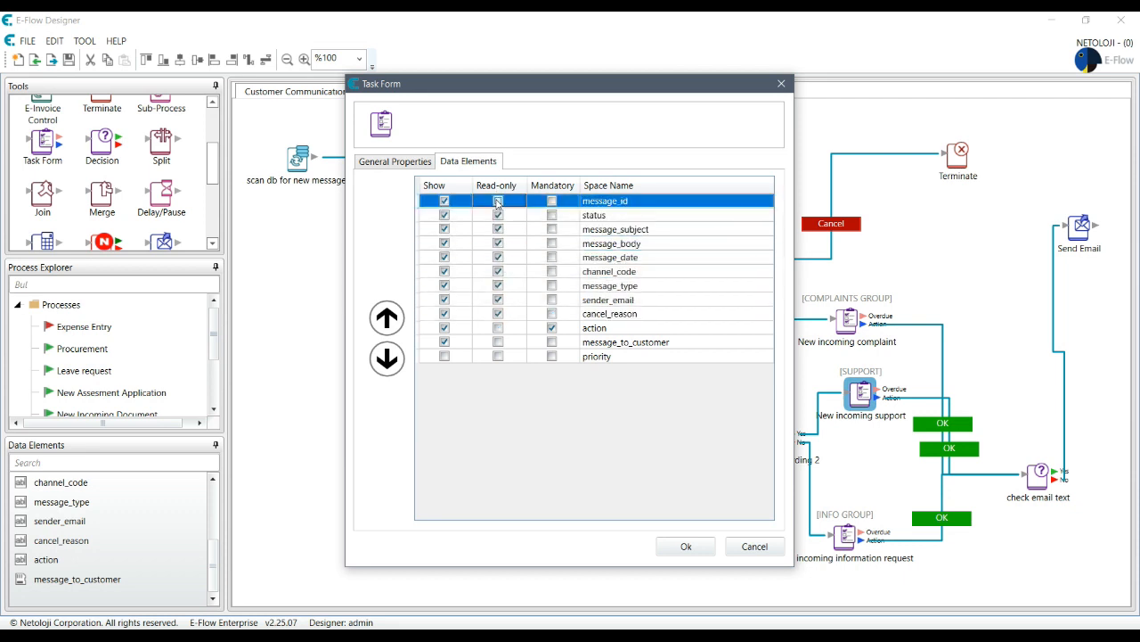
{"action": "left_click", "coordinate": [683, 546]}
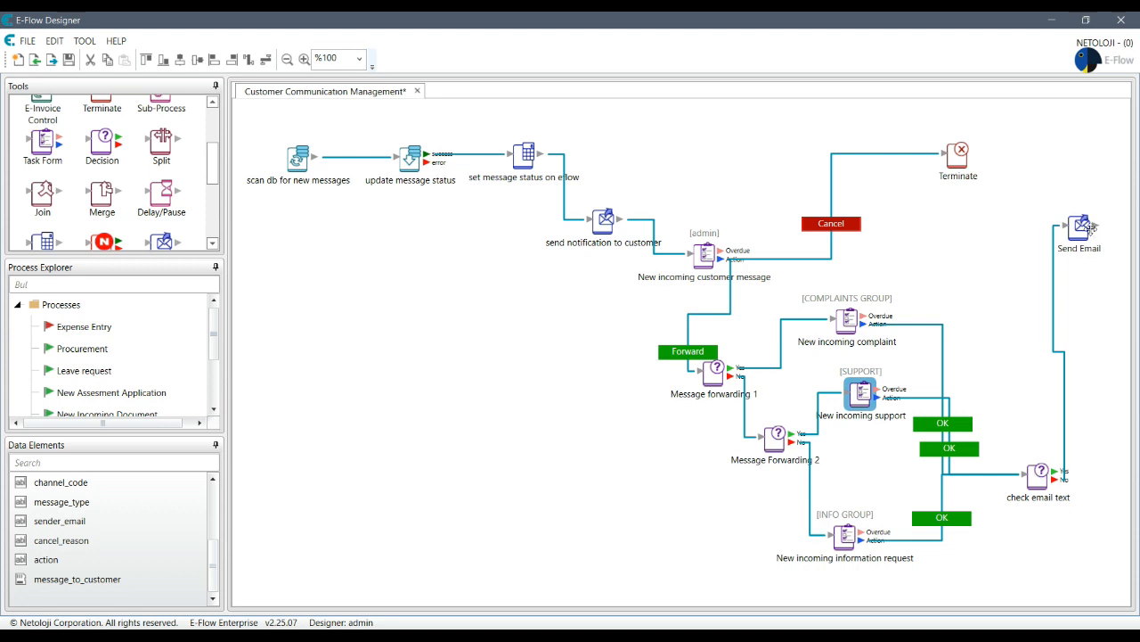
- Move Send Email lower and place a Web Service step near the canvas's top right
{"action": "left_click_drag", "start_coordinate": [1080, 227], "coordinate": [1073, 313]}
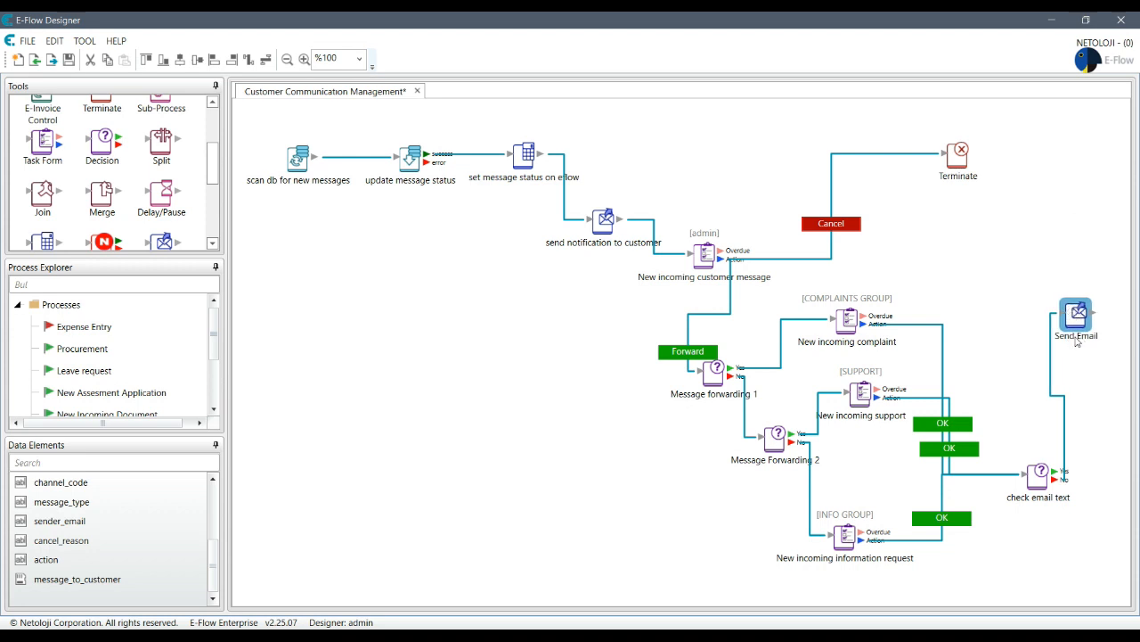
{"action": "left_click_drag", "start_coordinate": [213, 172], "coordinate": [216, 230]}
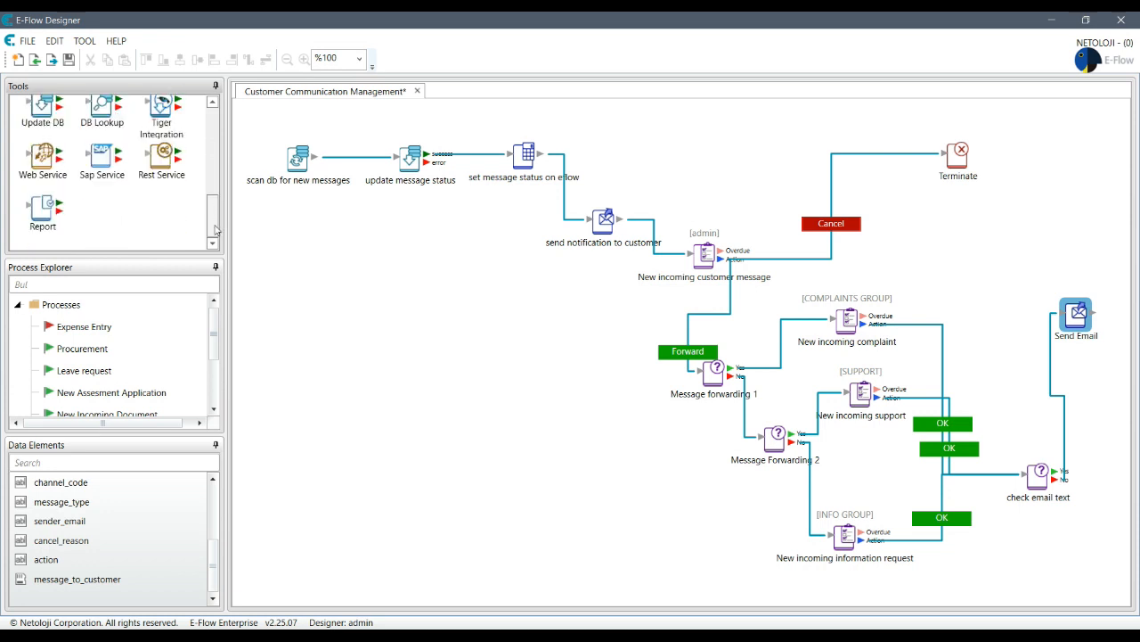
{"action": "left_click_drag", "start_coordinate": [49, 164], "coordinate": [1004, 230]}
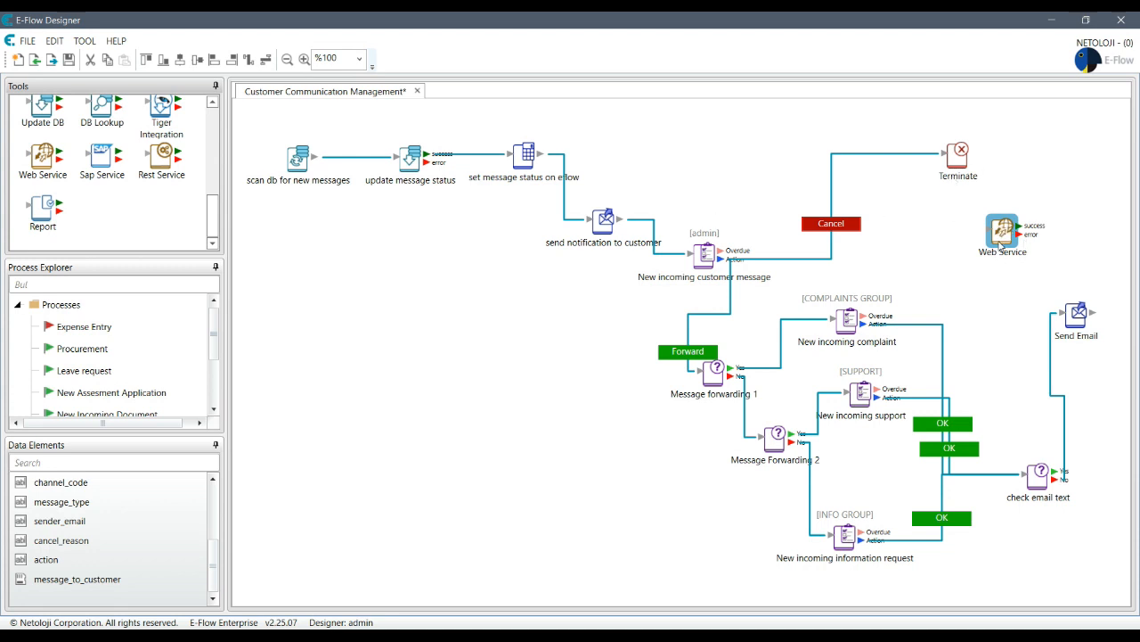
- Open the new Web Service step's Web Service Calling settings, ready to enter the Service URL
{"action": "double_click", "coordinate": [1002, 243]}
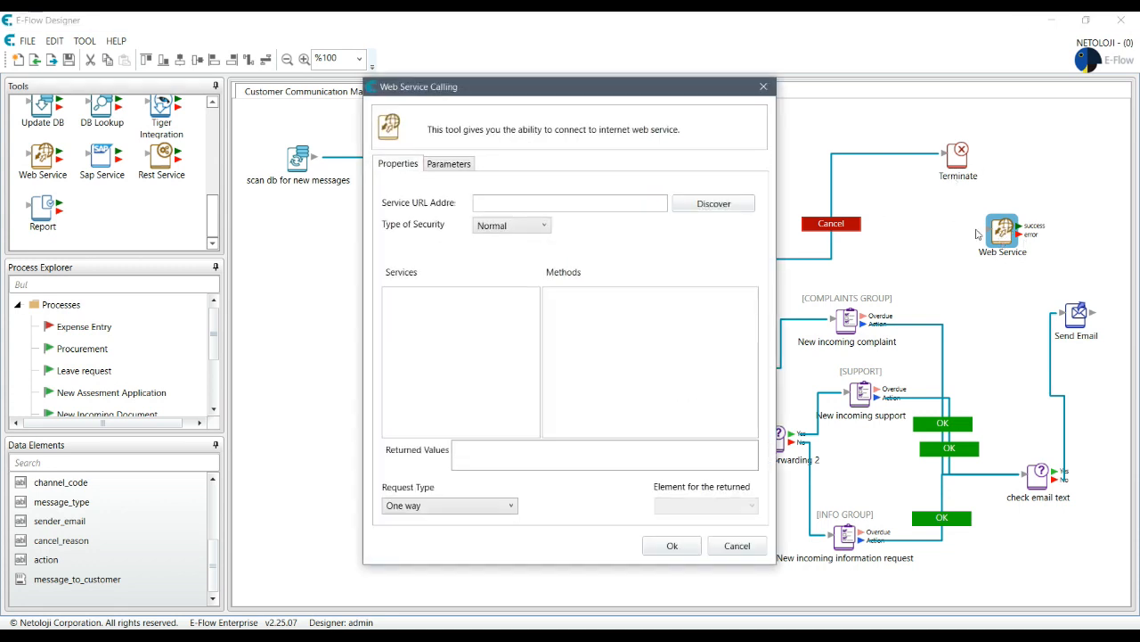
{"action": "left_click", "coordinate": [527, 205]}
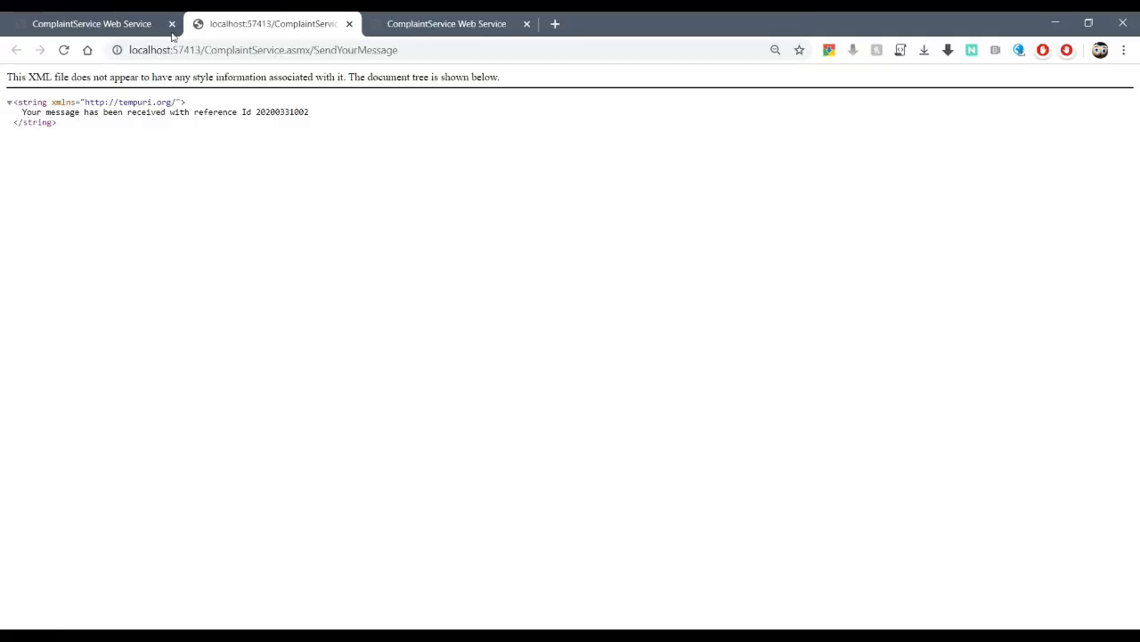
- Close the extra Chrome tabs, copy the ComplaintService.asmx address, and return to the designer
{"action": "left_click", "coordinate": [350, 25]}
{"action": "left_click", "coordinate": [351, 25]}
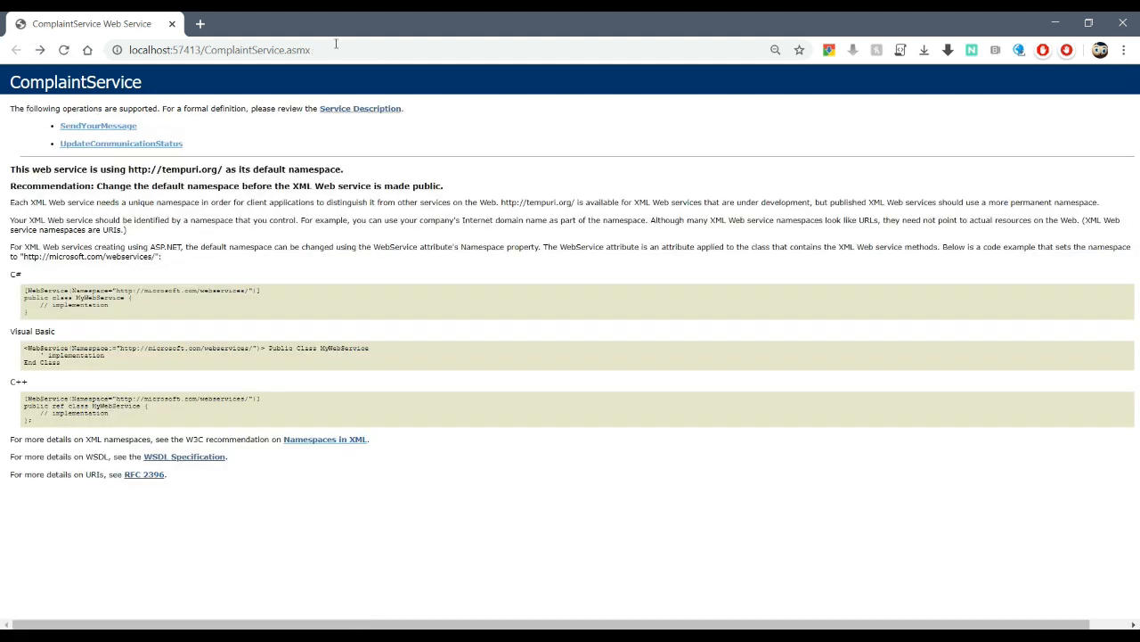
{"action": "left_click", "coordinate": [339, 49]}
{"action": "key", "text": "ctrl+c"}
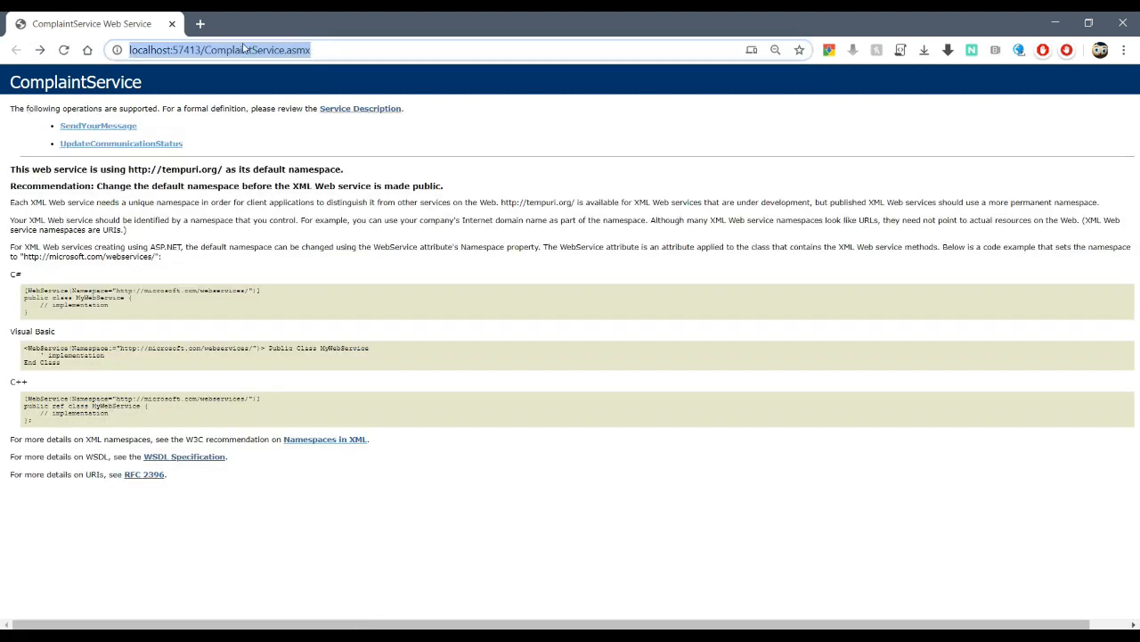
{"action": "key", "text": "alt+Tab"}
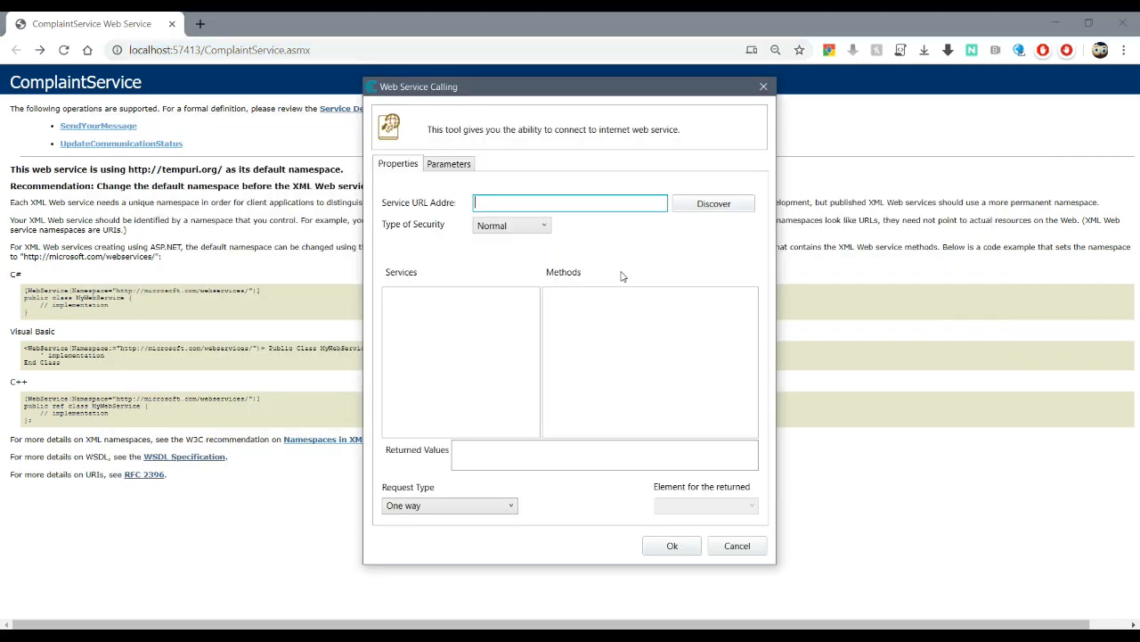
- Point the step at ComplaintService.asmx's ComplaintServiceSoapClient UpdateCommunicationStatus method, with One way requests
{"action": "key", "text": "ctrl+v"}
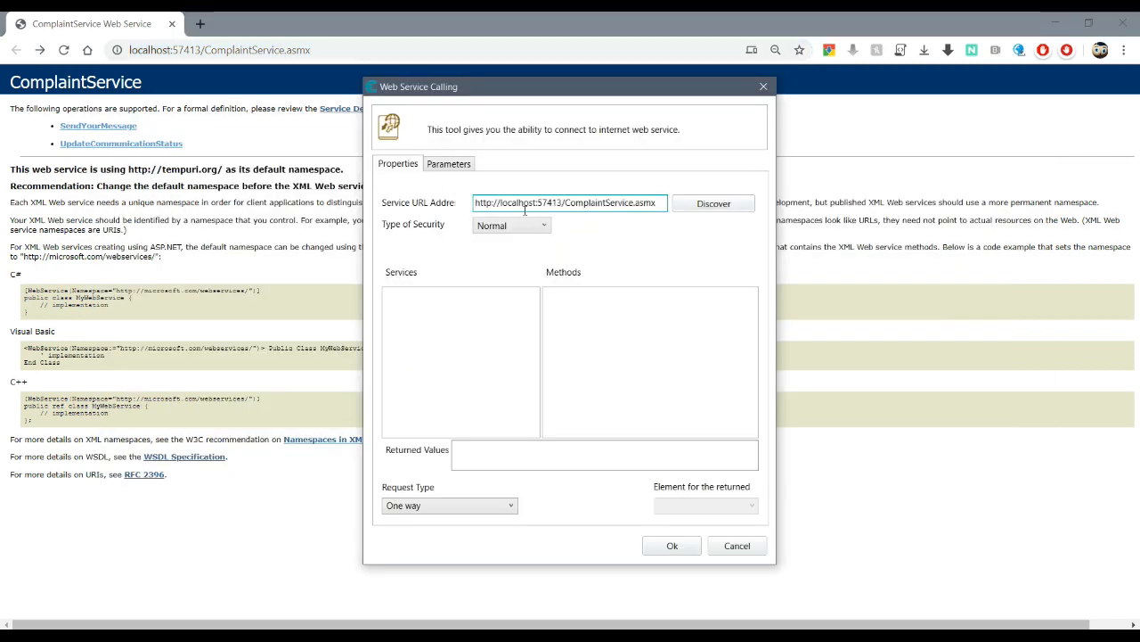
{"action": "left_click", "coordinate": [726, 213]}
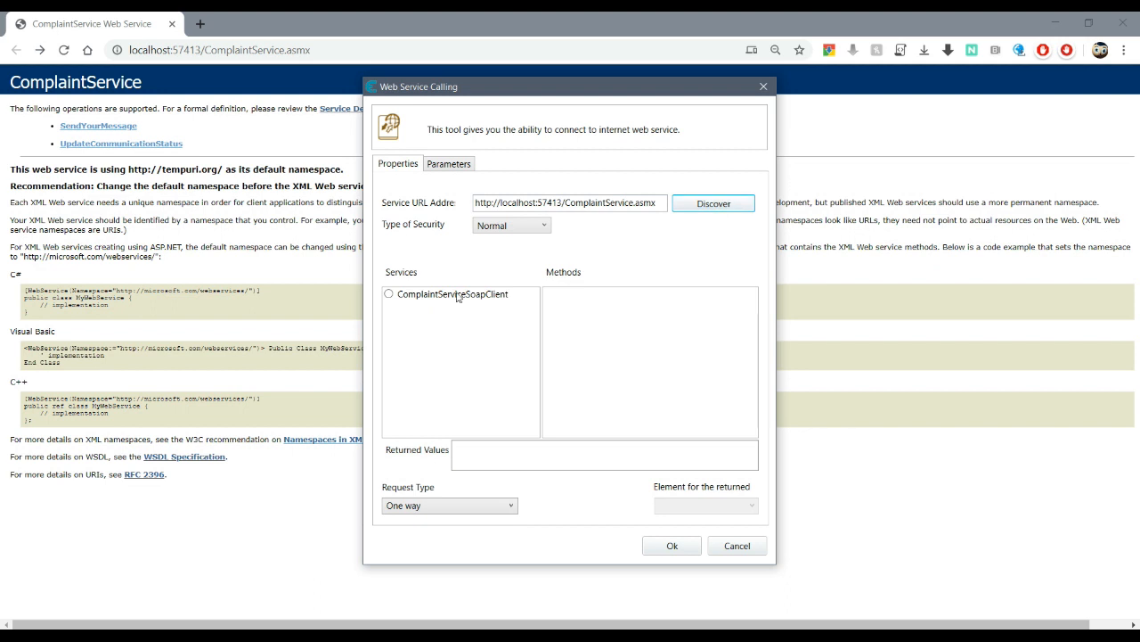
{"action": "left_click", "coordinate": [389, 295]}
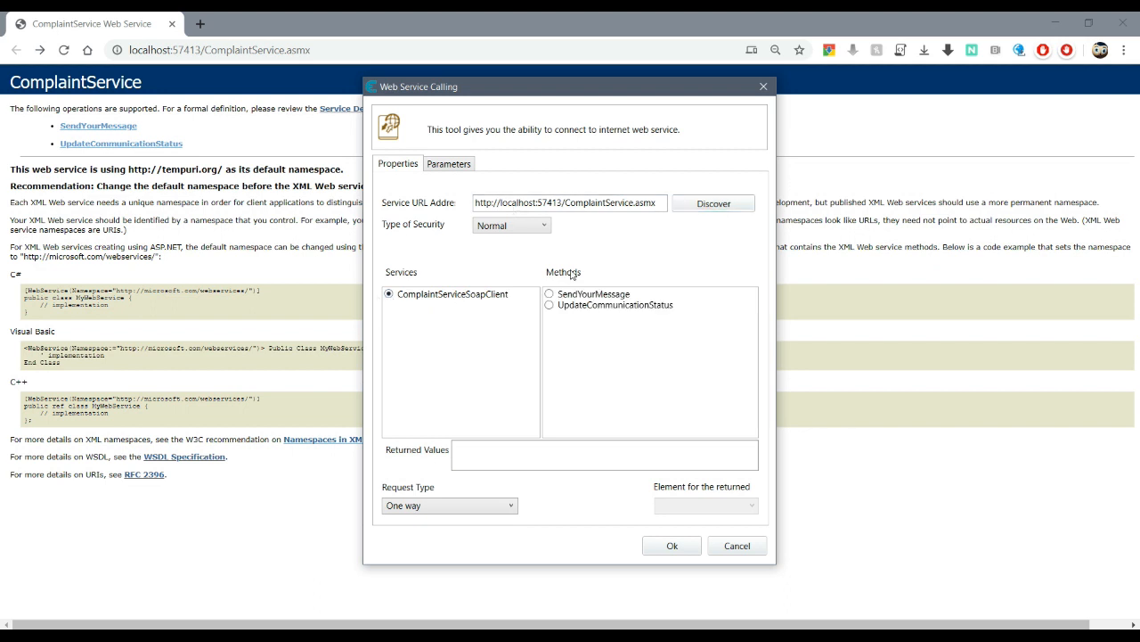
{"action": "left_click", "coordinate": [549, 305]}
{"action": "left_click", "coordinate": [466, 507]}
{"action": "left_click", "coordinate": [448, 538]}
{"action": "left_click", "coordinate": [712, 508]}
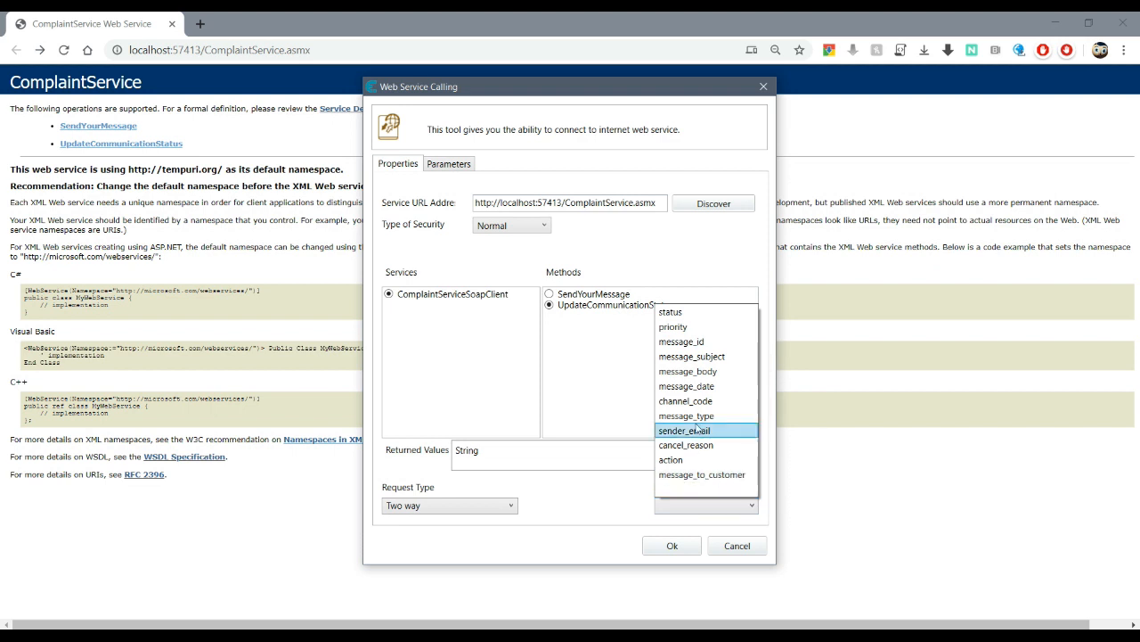
{"action": "left_click", "coordinate": [593, 517]}
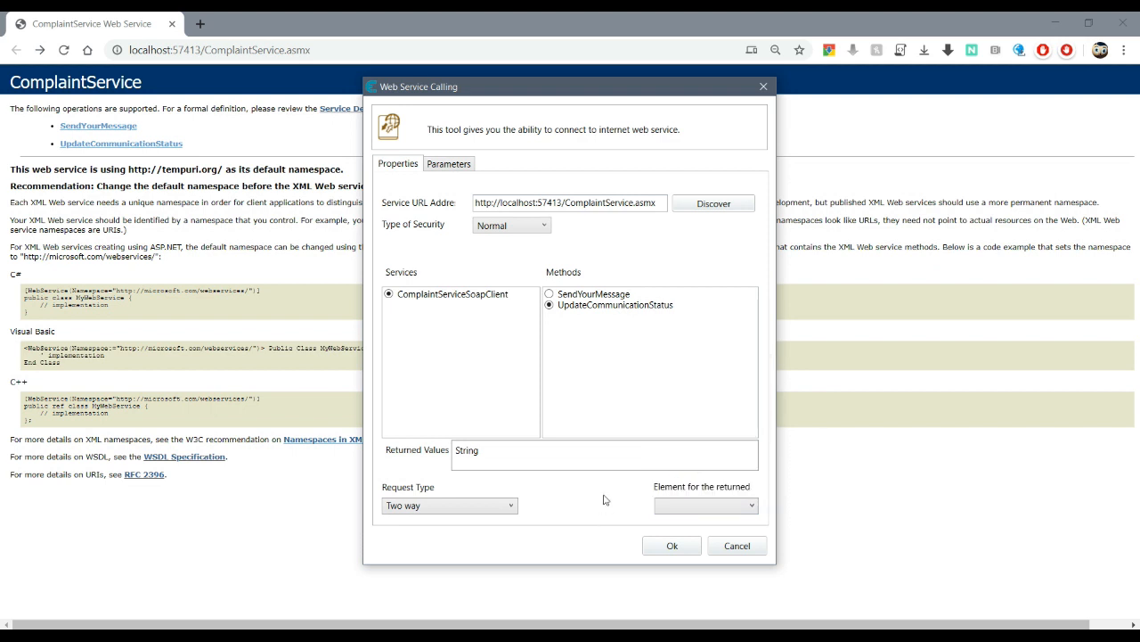
{"action": "left_click", "coordinate": [470, 505]}
{"action": "left_click", "coordinate": [435, 523]}
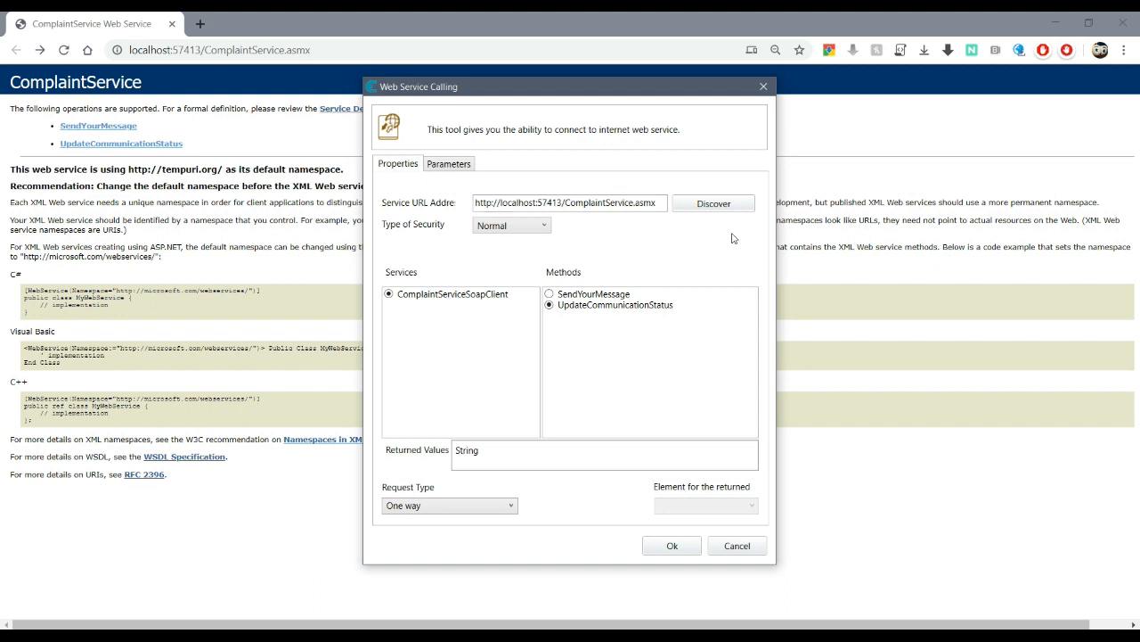
- Map parameter id to message_id and status_code to status, then confirm the settings
{"action": "left_click", "coordinate": [457, 167]}
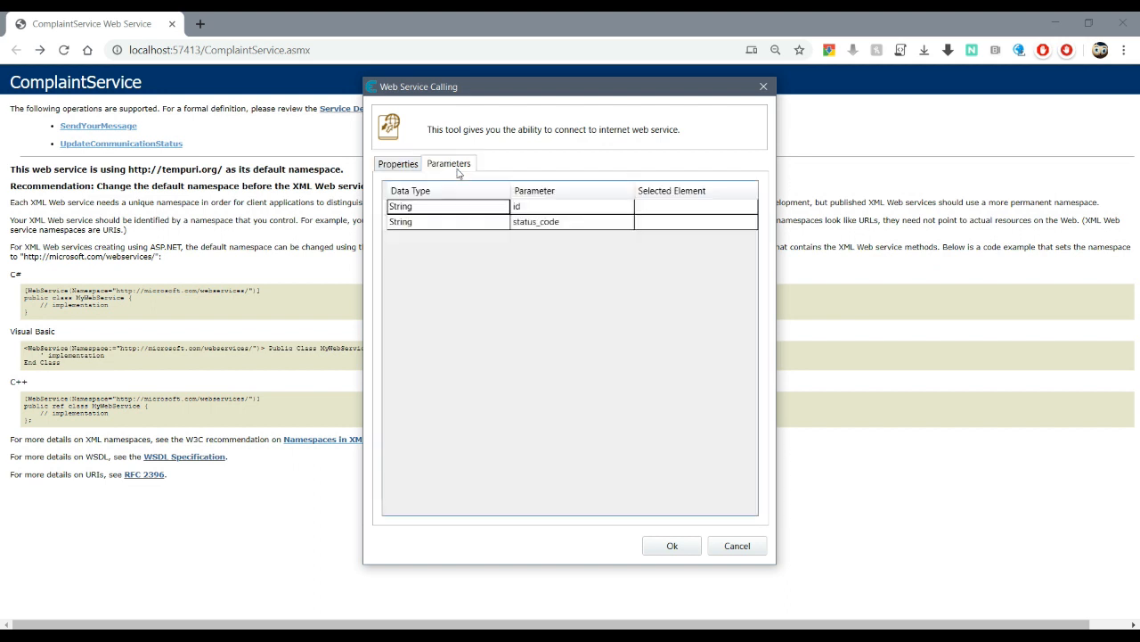
{"action": "left_click", "coordinate": [724, 211]}
{"action": "left_click", "coordinate": [741, 207]}
{"action": "left_click", "coordinate": [736, 209]}
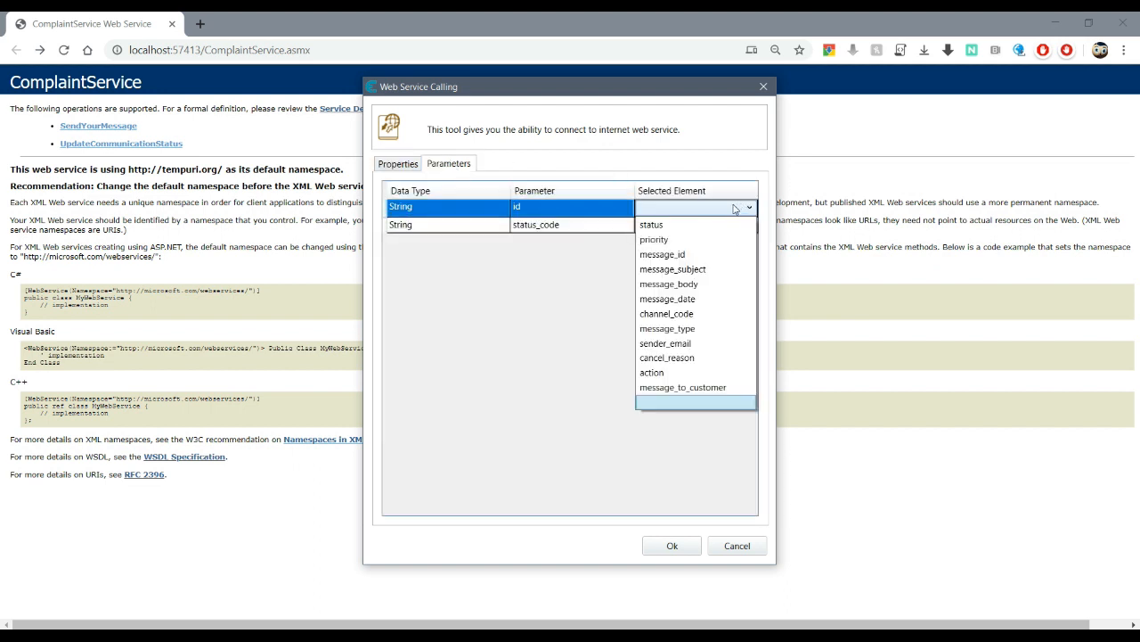
{"action": "left_click", "coordinate": [662, 254]}
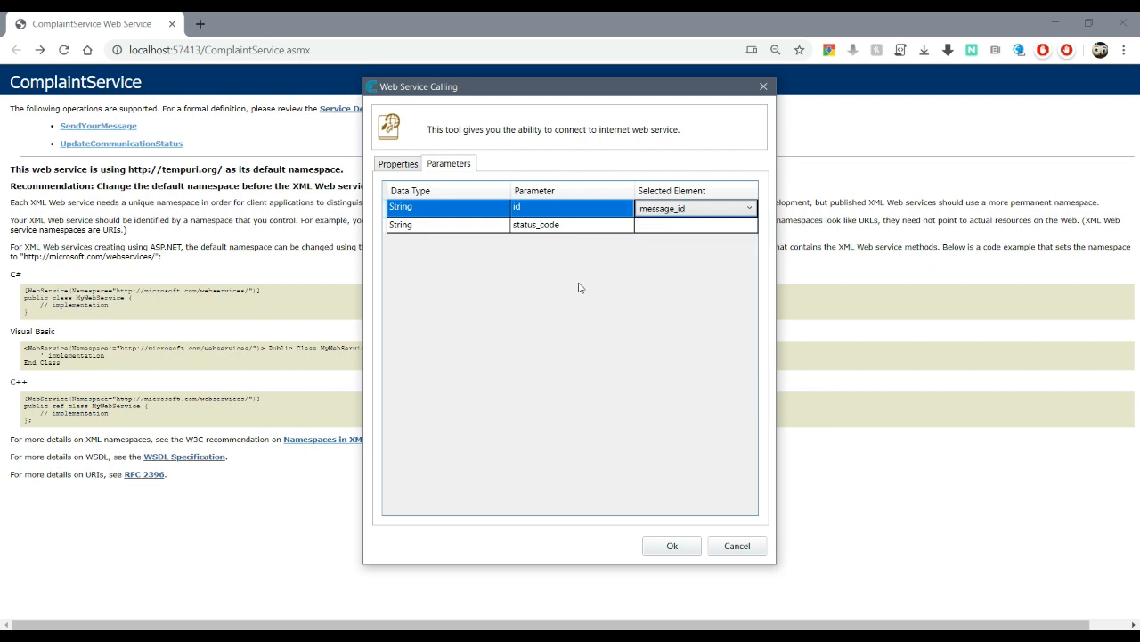
{"action": "left_click", "coordinate": [703, 225]}
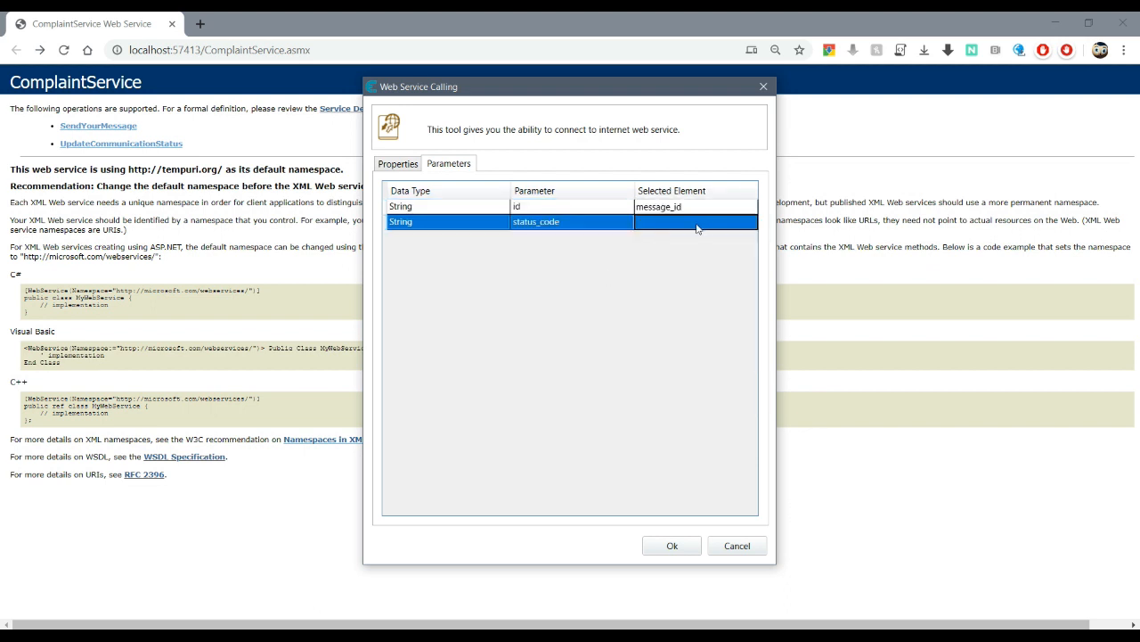
{"action": "left_click", "coordinate": [697, 229]}
{"action": "left_click", "coordinate": [697, 227]}
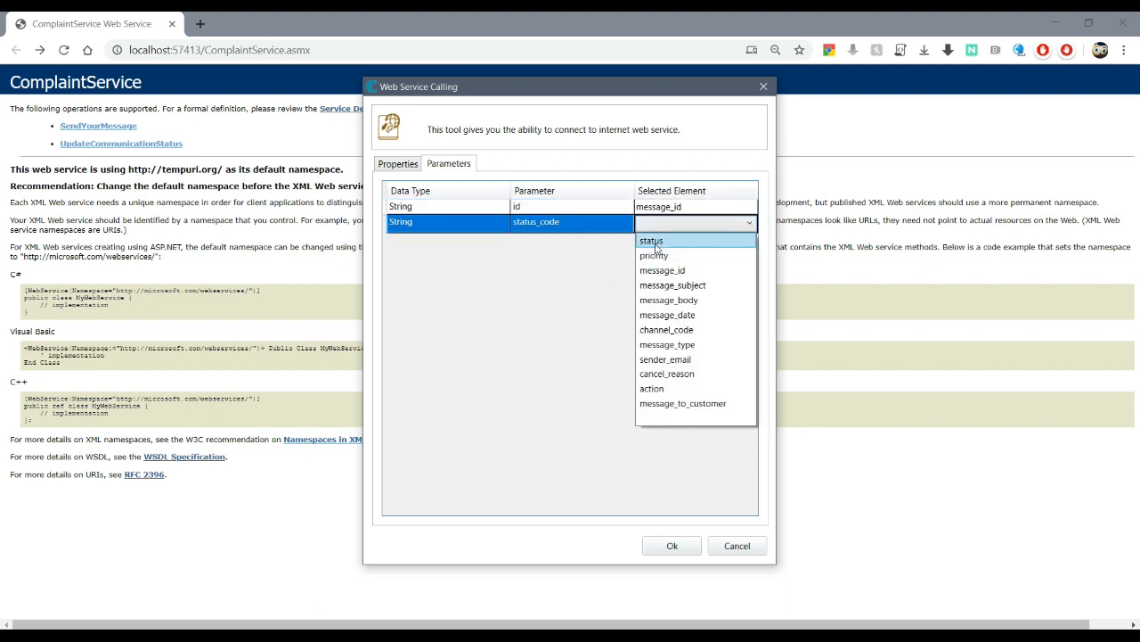
{"action": "left_click", "coordinate": [656, 244]}
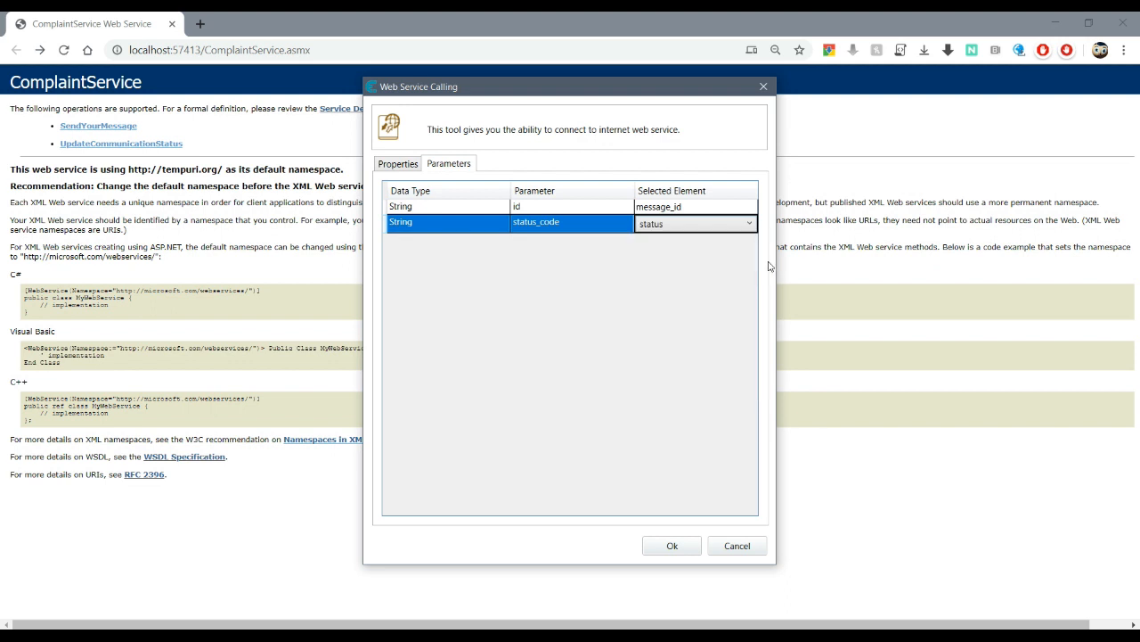
{"action": "left_click", "coordinate": [673, 547]}
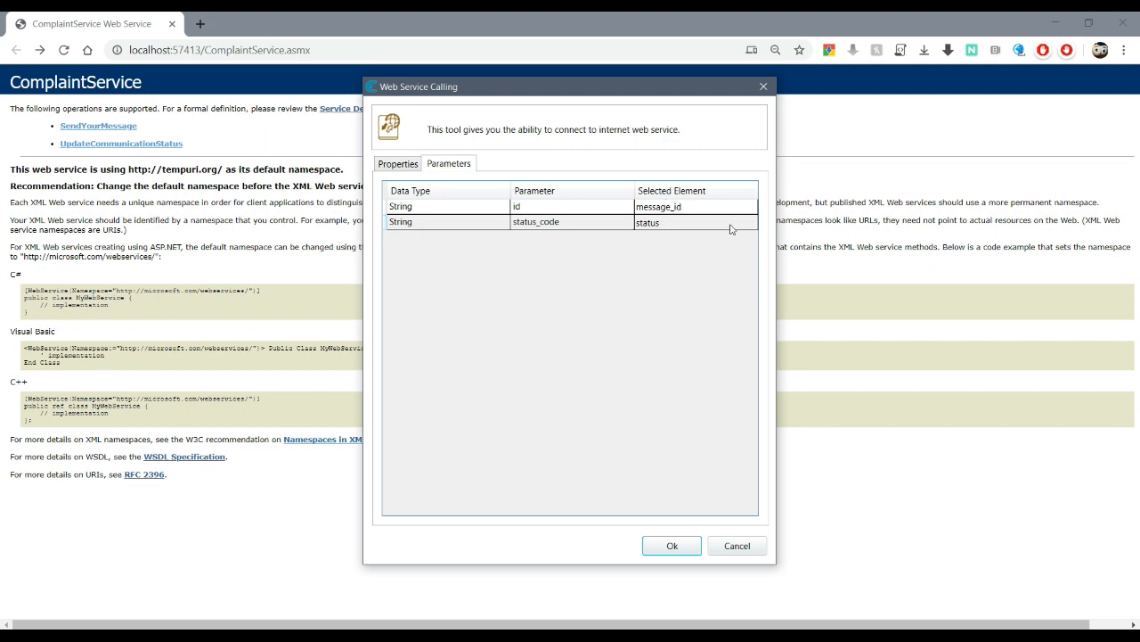
{"action": "left_click", "coordinate": [672, 549]}
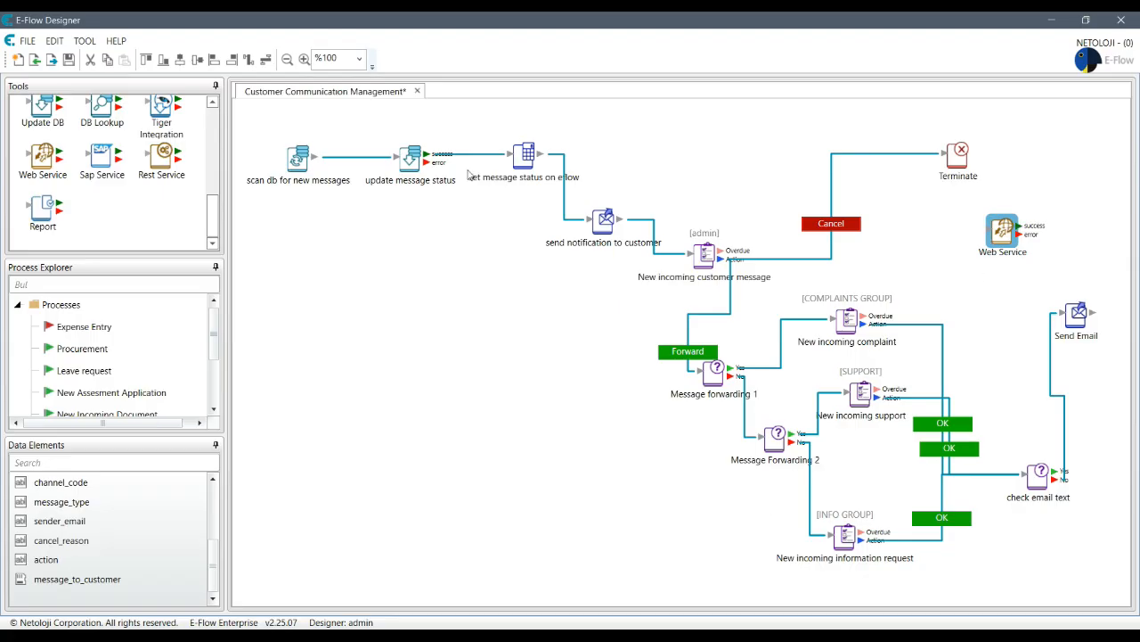
- Copy and paste the 'set message status on eflow' node onto the canvas
{"action": "left_click", "coordinate": [540, 168]}
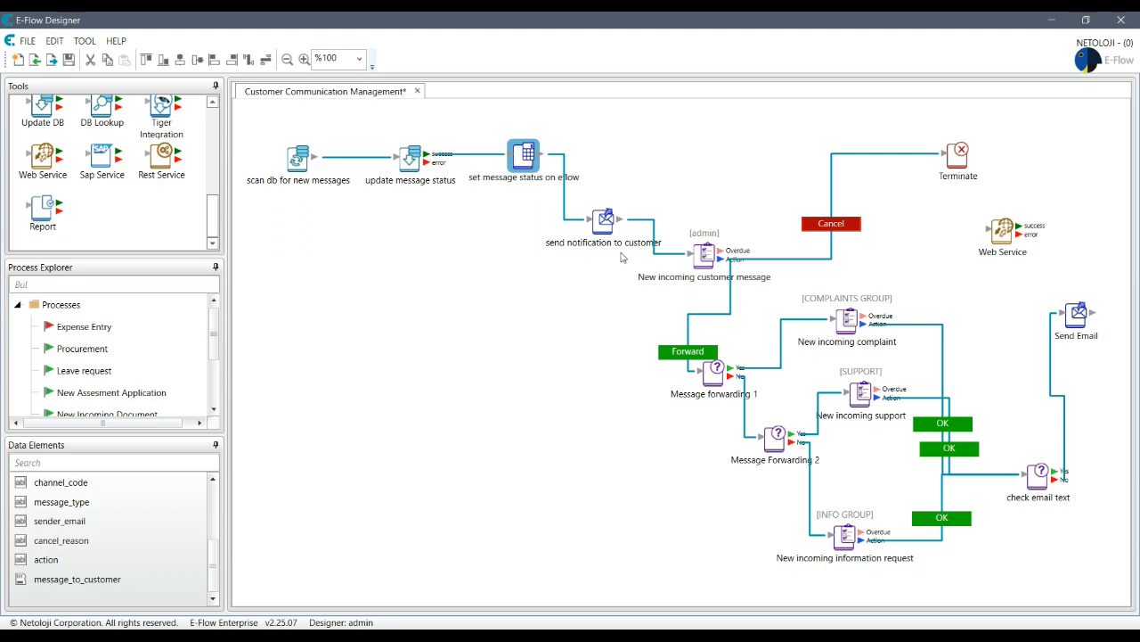
{"action": "right_click", "coordinate": [521, 153]}
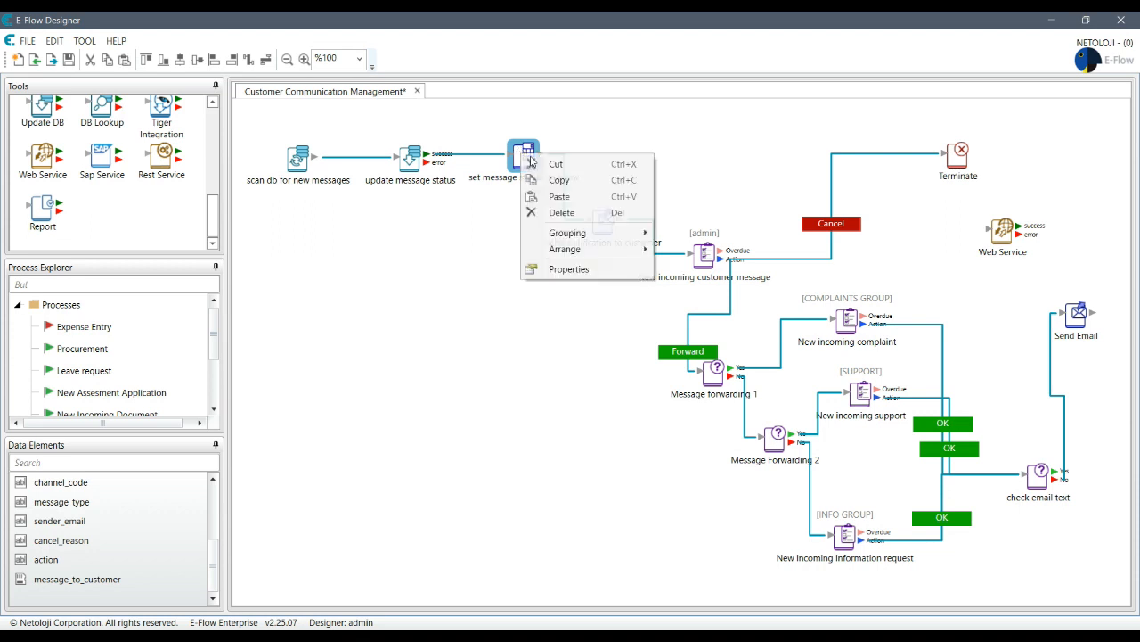
{"action": "left_click", "coordinate": [574, 179]}
{"action": "right_click", "coordinate": [508, 234]}
{"action": "left_click", "coordinate": [556, 238]}
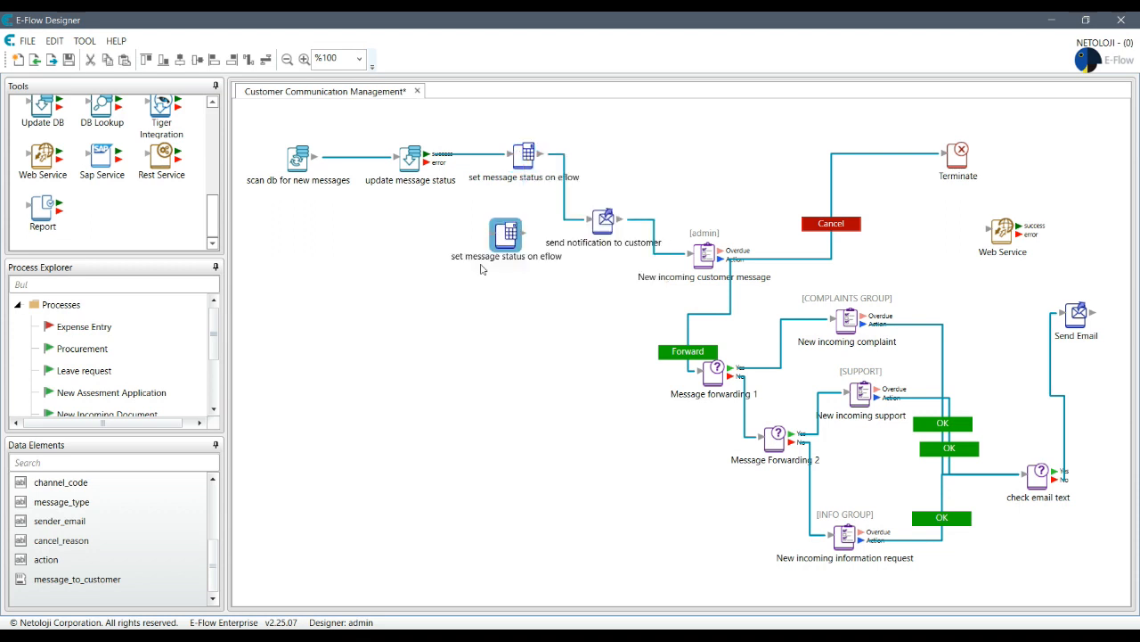
- Change the duplicate node's status expression to "FINISHED"
{"action": "double_click", "coordinate": [508, 232]}
{"action": "left_click", "coordinate": [570, 362]}
{"action": "key", "text": "ctrl+a"}
{"action": "type", "text": "\"FI"}
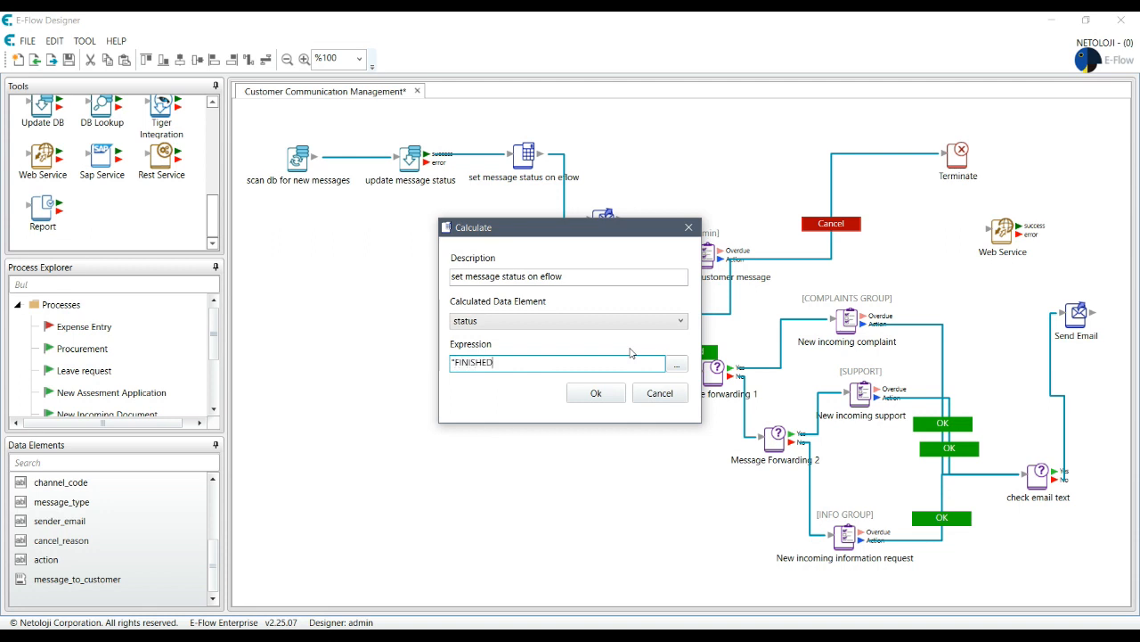
{"action": "left_click", "coordinate": [611, 395]}
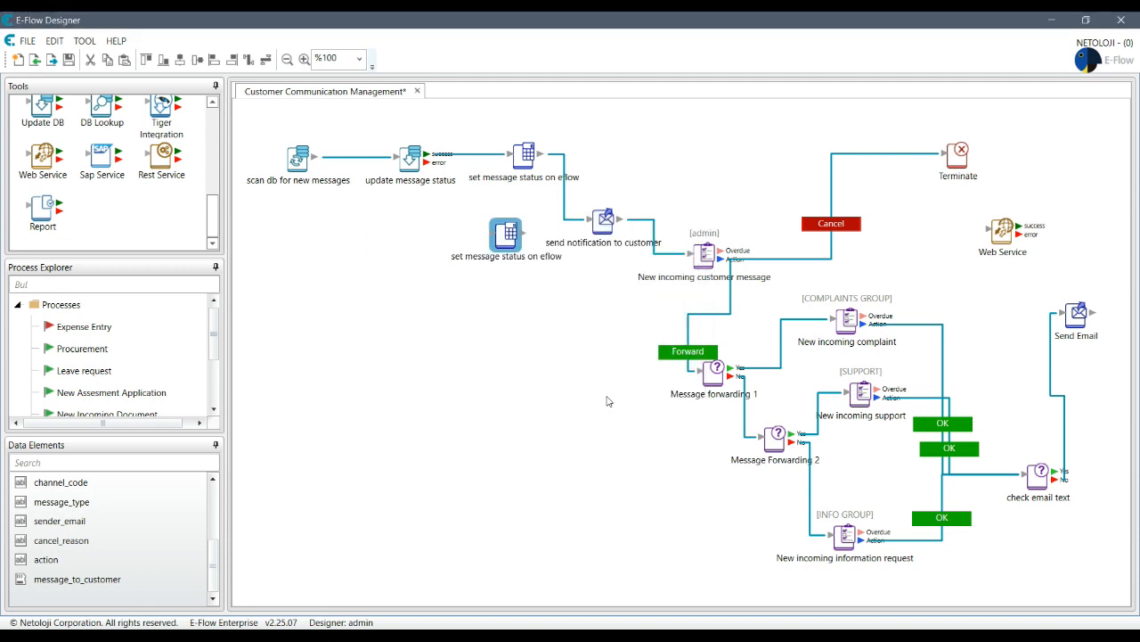
- Arrange the FINISHED status and Web Service nodes at right, and link Send Email to the status node
{"action": "left_click_drag", "start_coordinate": [497, 240], "coordinate": [1004, 277]}
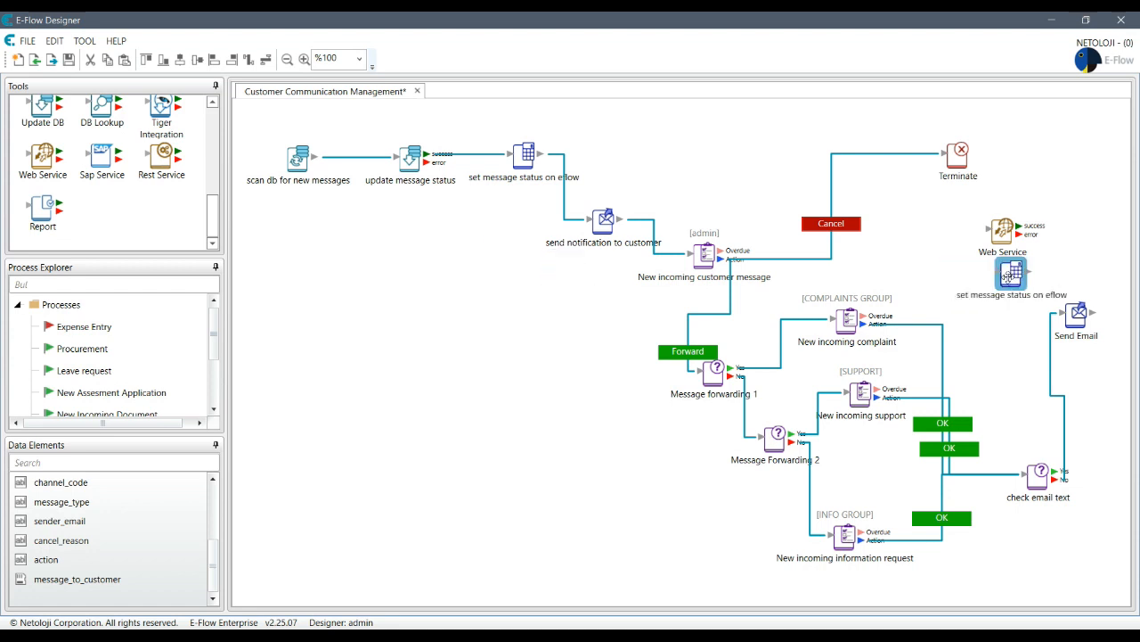
{"action": "left_click_drag", "start_coordinate": [998, 229], "coordinate": [907, 217]}
{"action": "left_click_drag", "start_coordinate": [1015, 277], "coordinate": [1006, 255]}
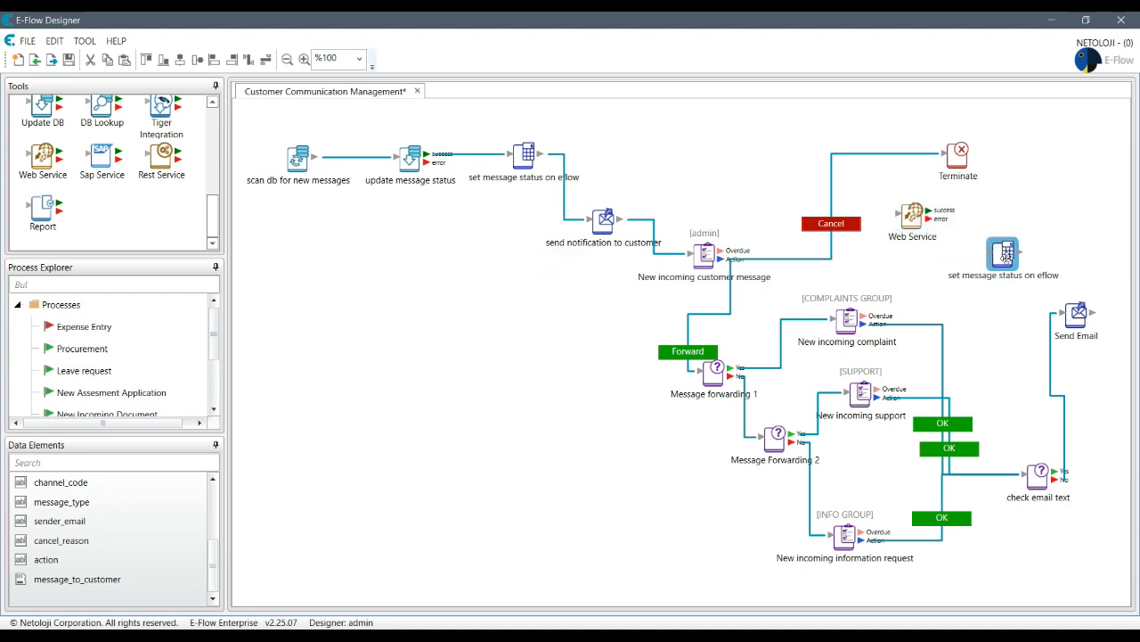
{"action": "left_click_drag", "start_coordinate": [1092, 312], "coordinate": [1004, 233]}
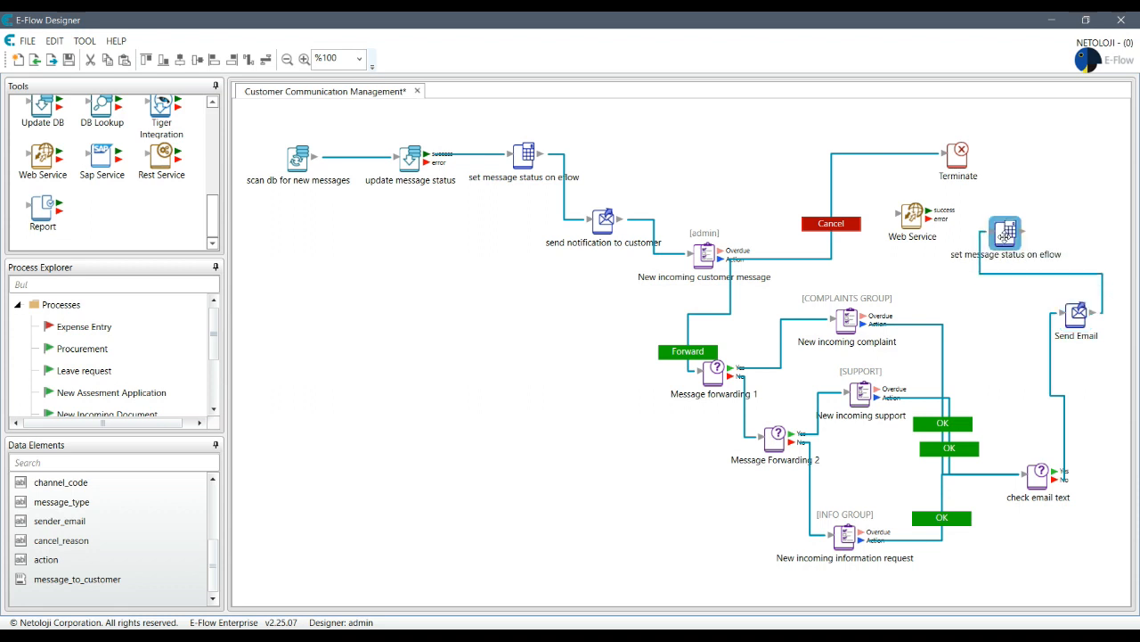
{"action": "left_click_drag", "start_coordinate": [914, 219], "coordinate": [1047, 163]}
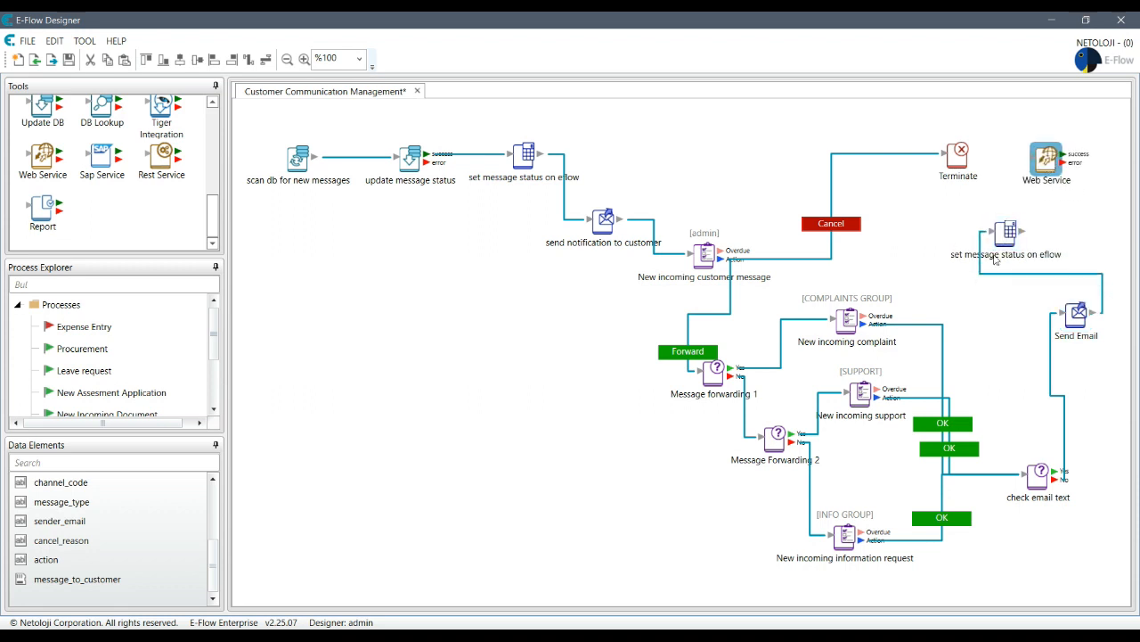
- Redirect the check email text node's link to the FINISHED status node
{"action": "left_click", "coordinate": [1053, 478]}
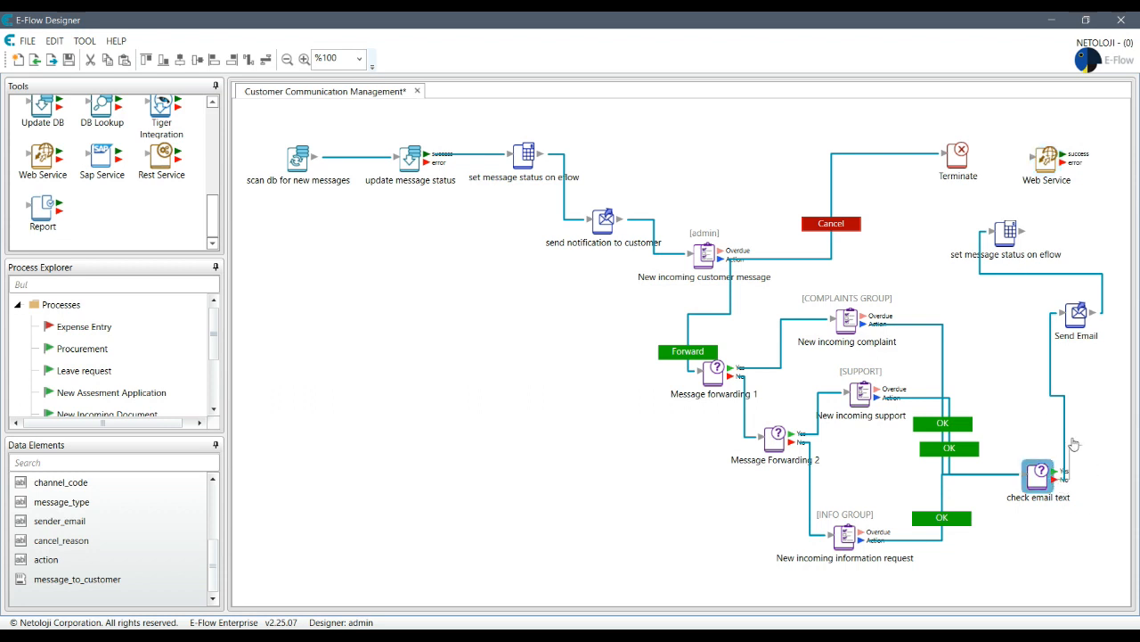
{"action": "left_click_drag", "start_coordinate": [1010, 349], "coordinate": [999, 273]}
{"action": "left_click_drag", "start_coordinate": [1000, 272], "coordinate": [1001, 271]}
{"action": "left_click_drag", "start_coordinate": [1057, 478], "coordinate": [942, 235]}
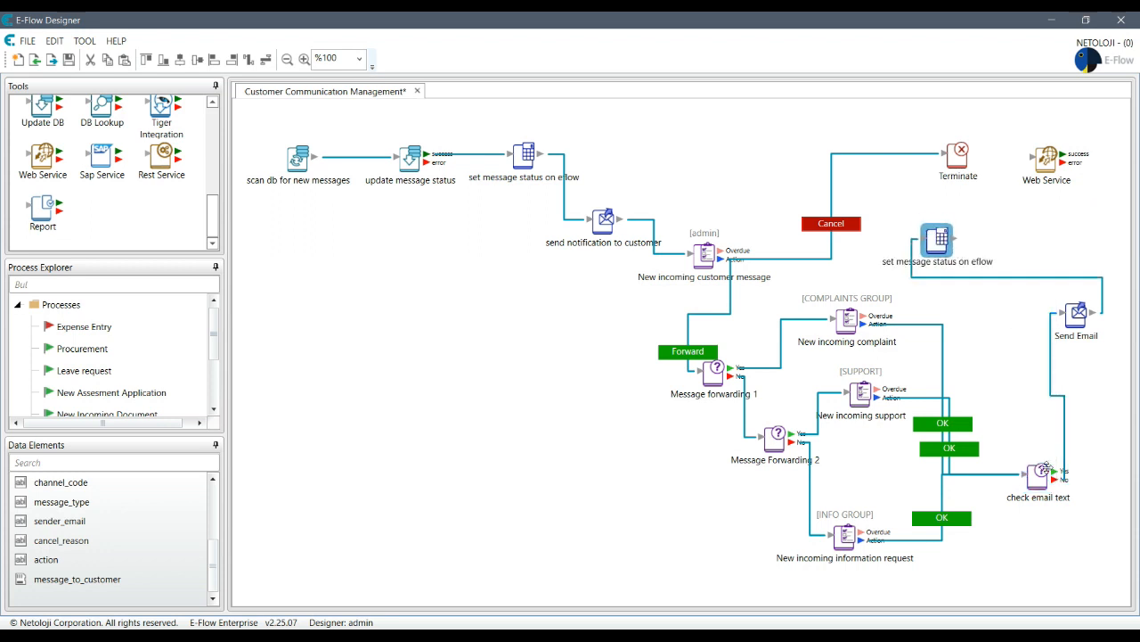
- Reposition the status node above Send Email and check email text beside Send Email
{"action": "left_click", "coordinate": [1043, 476]}
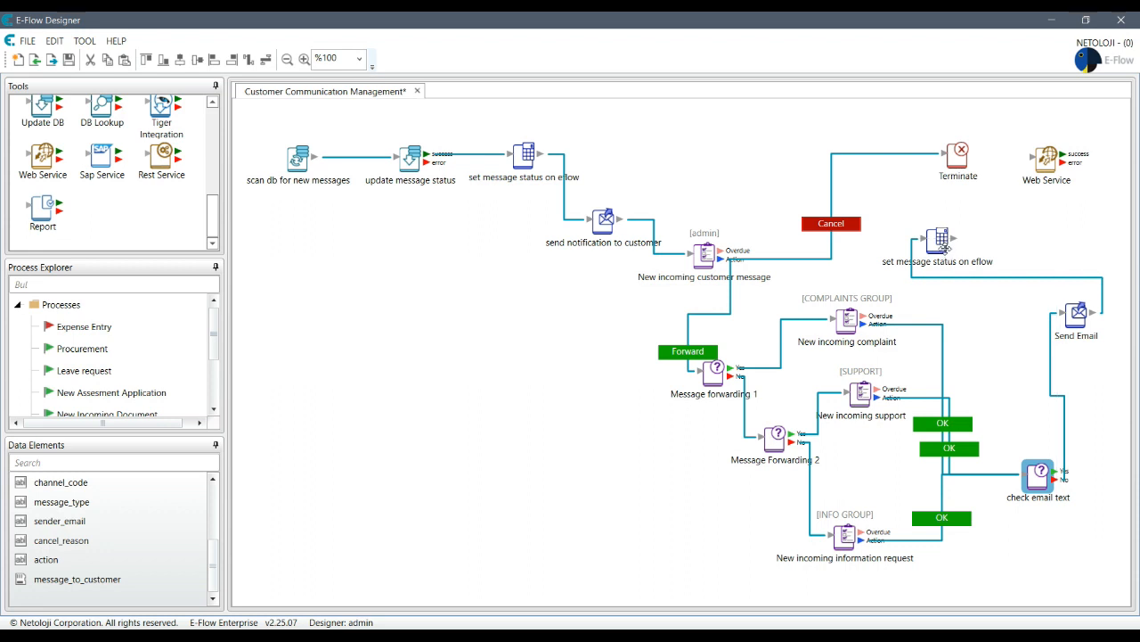
{"action": "left_click_drag", "start_coordinate": [936, 238], "coordinate": [997, 252]}
{"action": "left_click_drag", "start_coordinate": [1076, 312], "coordinate": [978, 366]}
{"action": "left_click_drag", "start_coordinate": [999, 252], "coordinate": [1086, 360]}
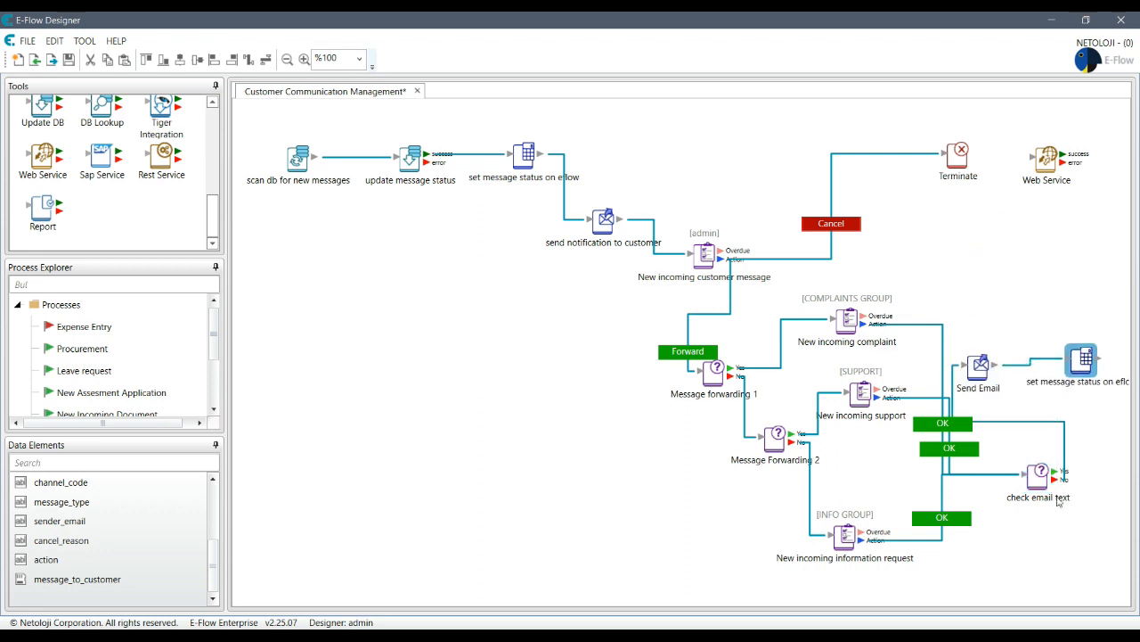
{"action": "left_click", "coordinate": [1053, 481]}
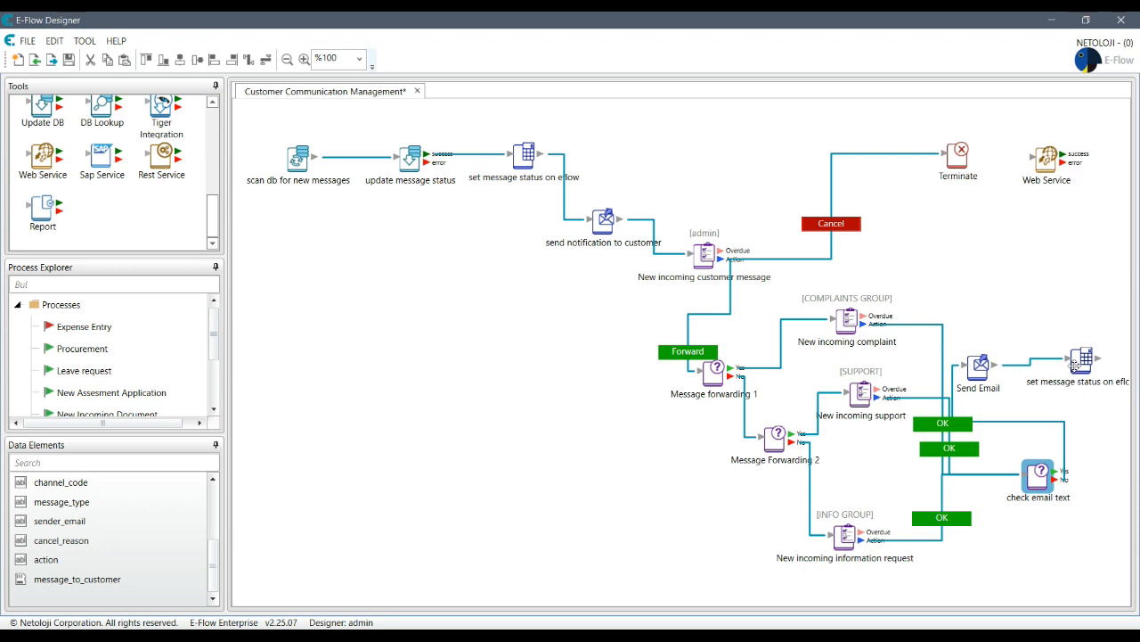
{"action": "left_click_drag", "start_coordinate": [1079, 352], "coordinate": [1067, 300]}
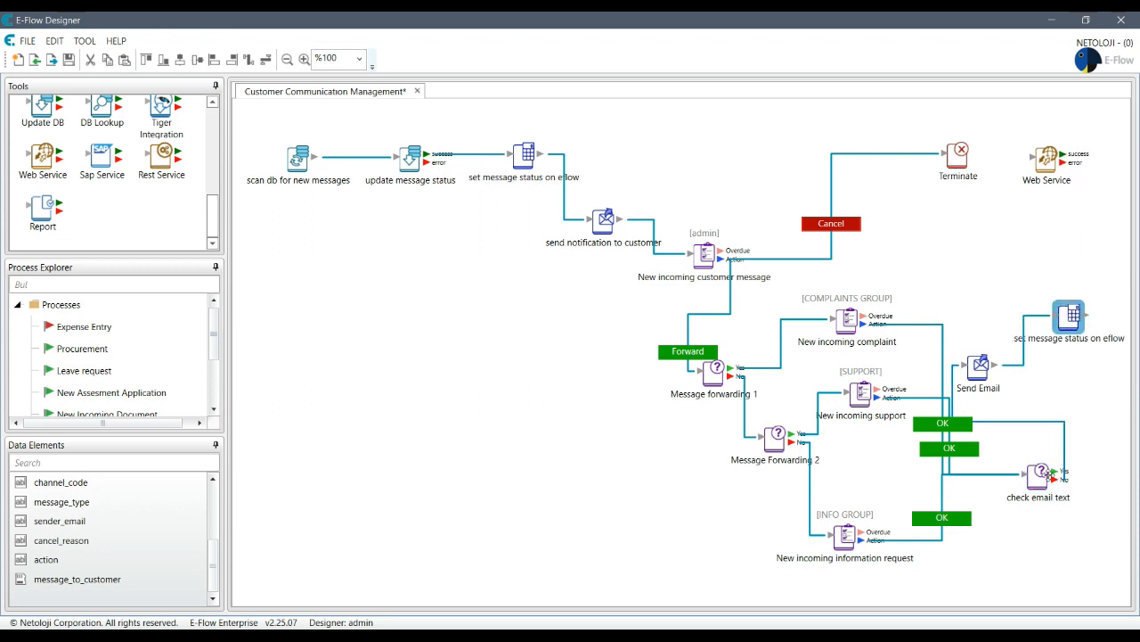
{"action": "left_click", "coordinate": [1050, 479]}
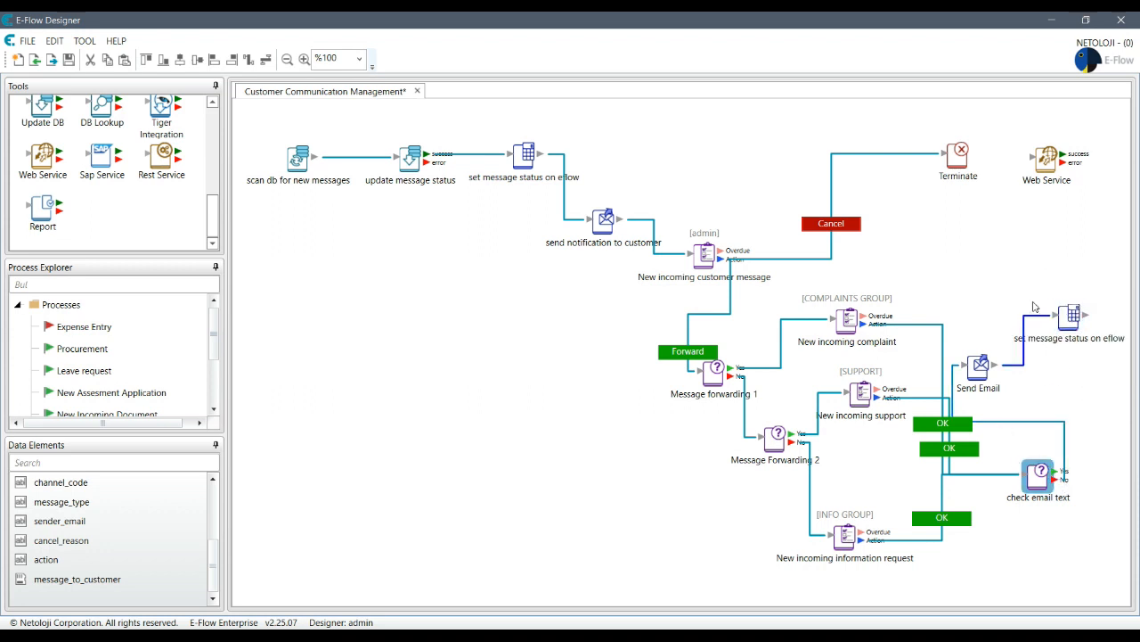
{"action": "left_click_drag", "start_coordinate": [1068, 312], "coordinate": [1016, 563]}
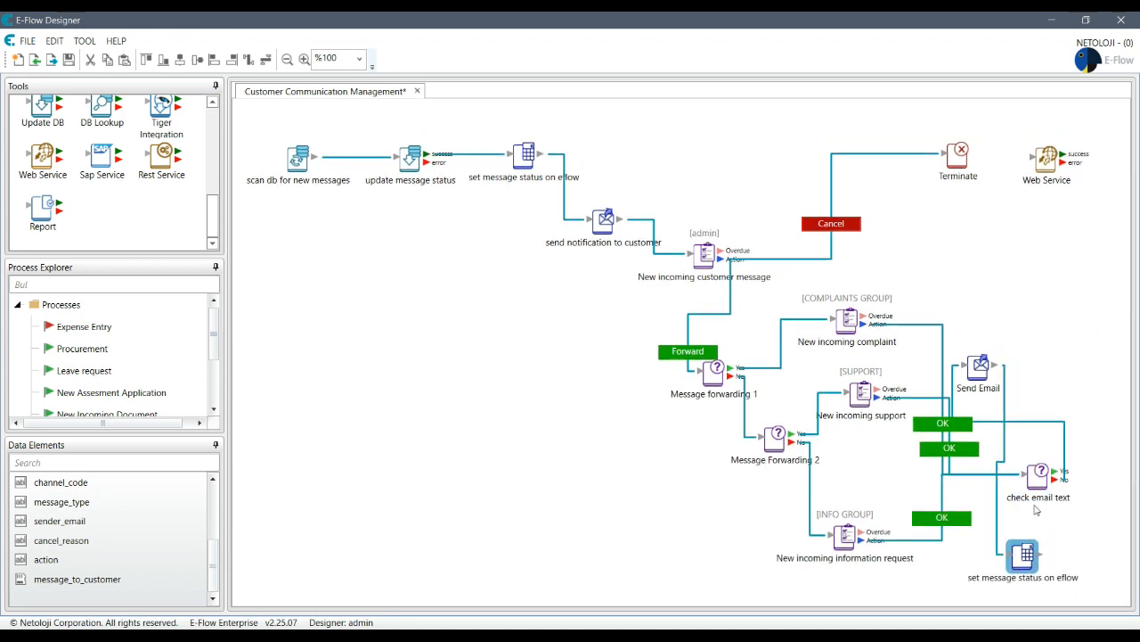
{"action": "left_click", "coordinate": [1054, 502]}
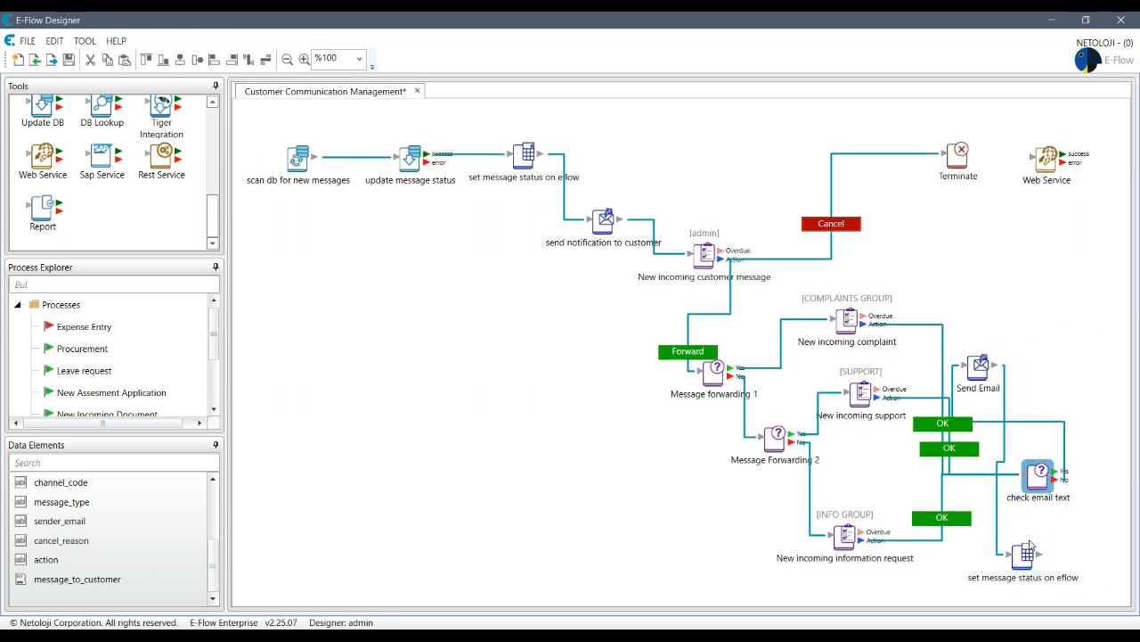
{"action": "left_click_drag", "start_coordinate": [1026, 555], "coordinate": [1023, 248]}
{"action": "left_click_drag", "start_coordinate": [981, 367], "coordinate": [1081, 352]}
{"action": "left_click_drag", "start_coordinate": [1042, 475], "coordinate": [981, 355]}
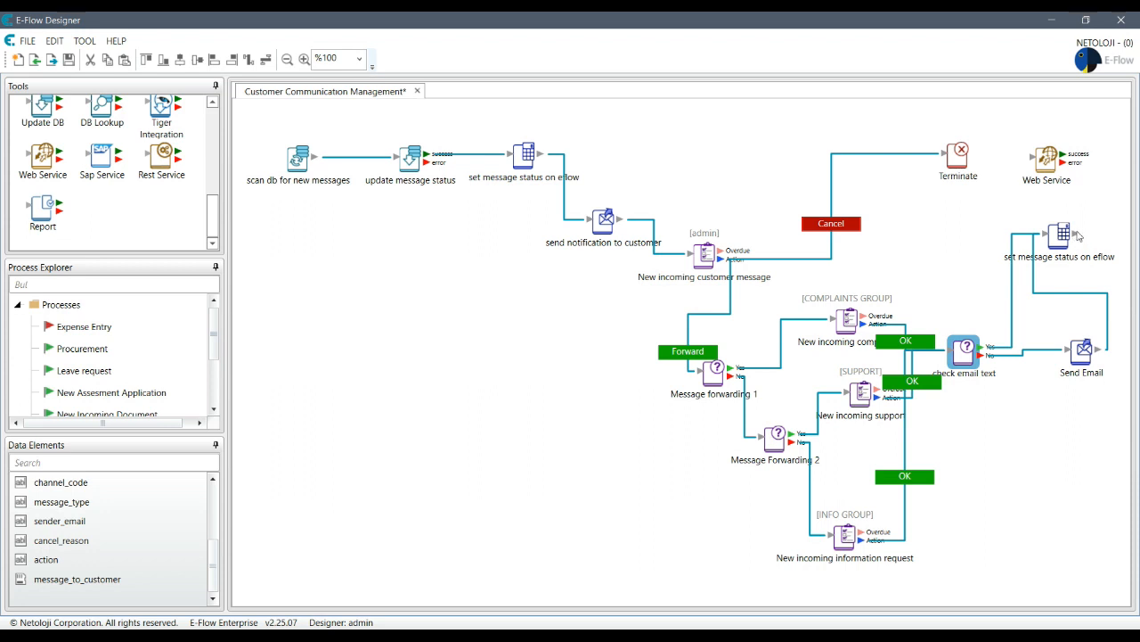
- Connect the status node to Web Service, and Web Service's success output to Terminate
{"action": "left_click_drag", "start_coordinate": [1076, 233], "coordinate": [1043, 164]}
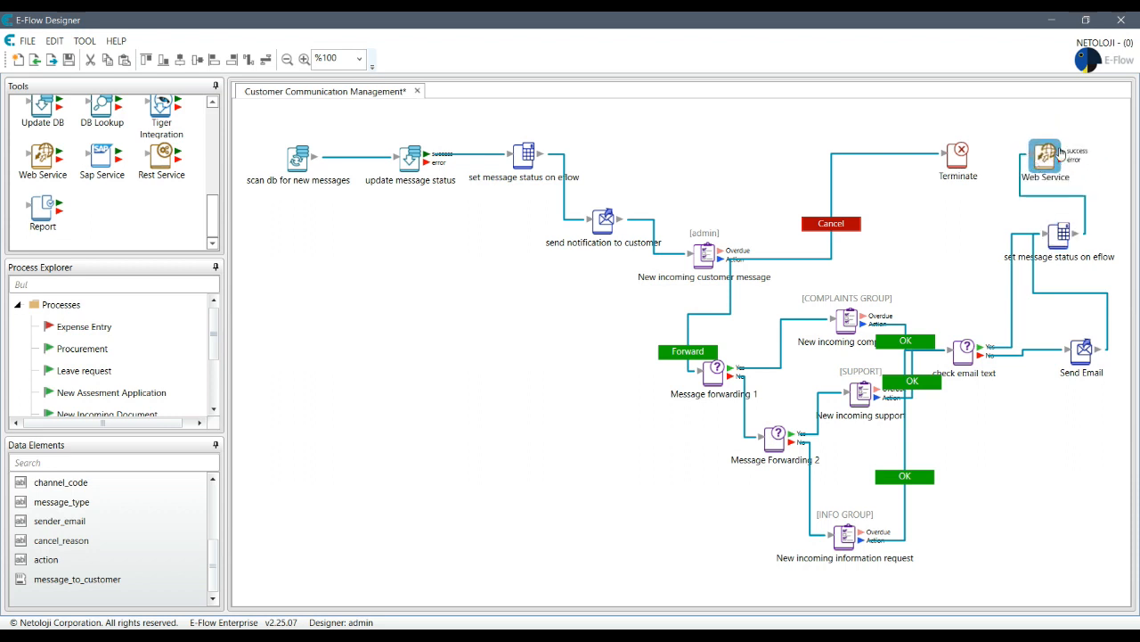
{"action": "left_click_drag", "start_coordinate": [1062, 150], "coordinate": [940, 154]}
{"action": "left_click", "coordinate": [889, 153]}
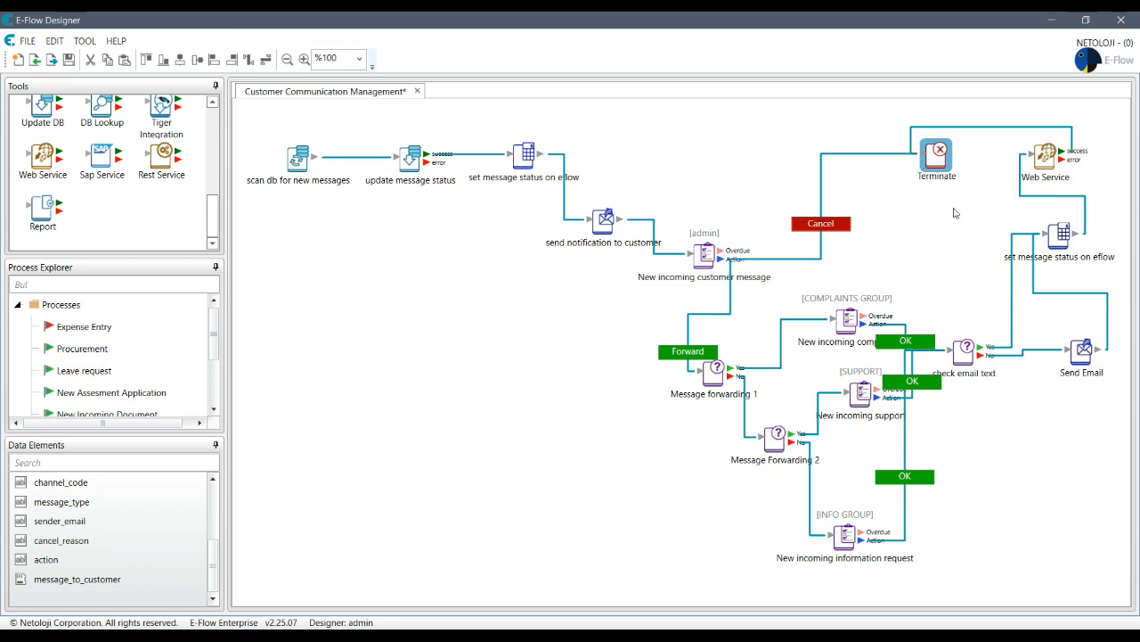
{"action": "left_click", "coordinate": [1057, 238]}
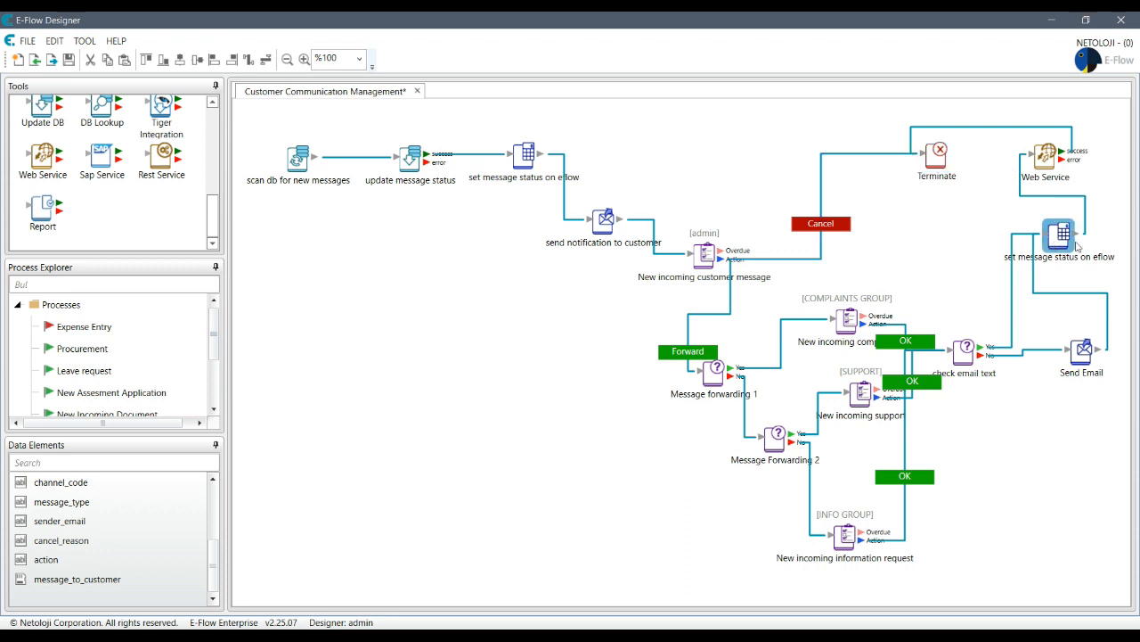
- Copy and paste the FINISHED status node, changing the copy's expression to "CANCELED"
{"action": "right_click", "coordinate": [1062, 236]}
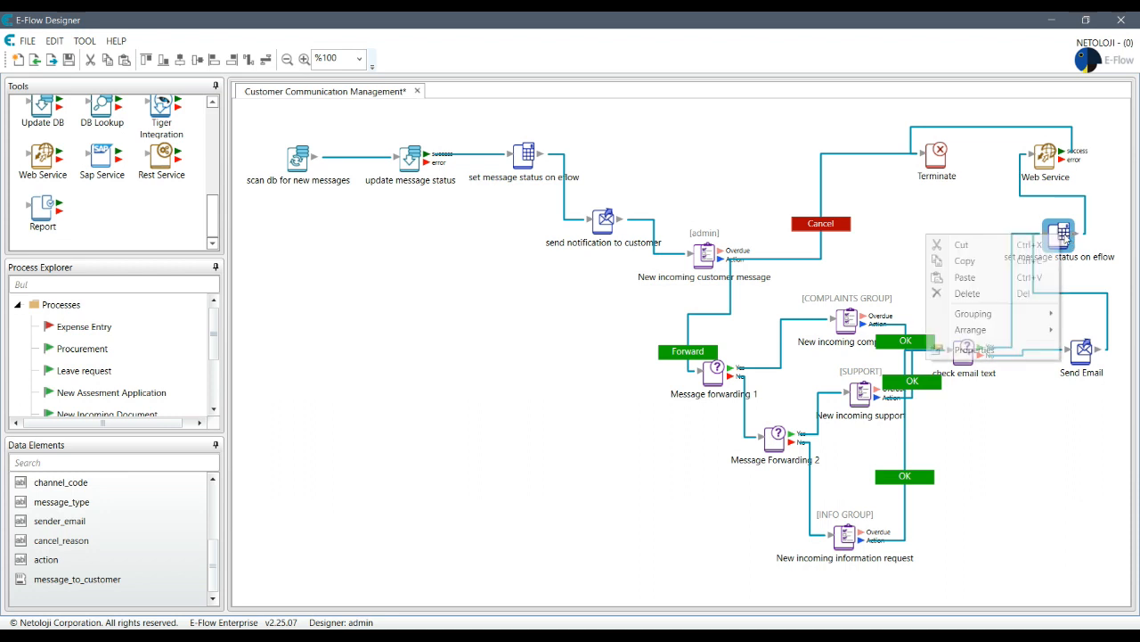
{"action": "left_click", "coordinate": [992, 269]}
{"action": "left_click", "coordinate": [952, 237]}
{"action": "right_click", "coordinate": [952, 237]}
{"action": "left_click", "coordinate": [989, 244]}
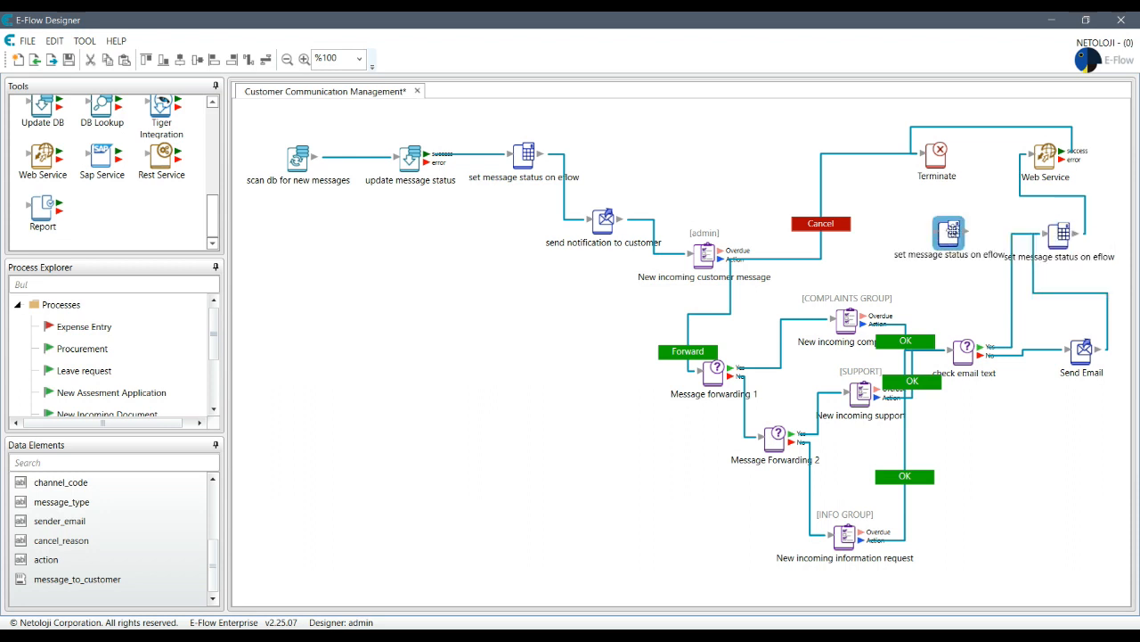
{"action": "double_click", "coordinate": [949, 233]}
{"action": "left_click", "coordinate": [619, 364]}
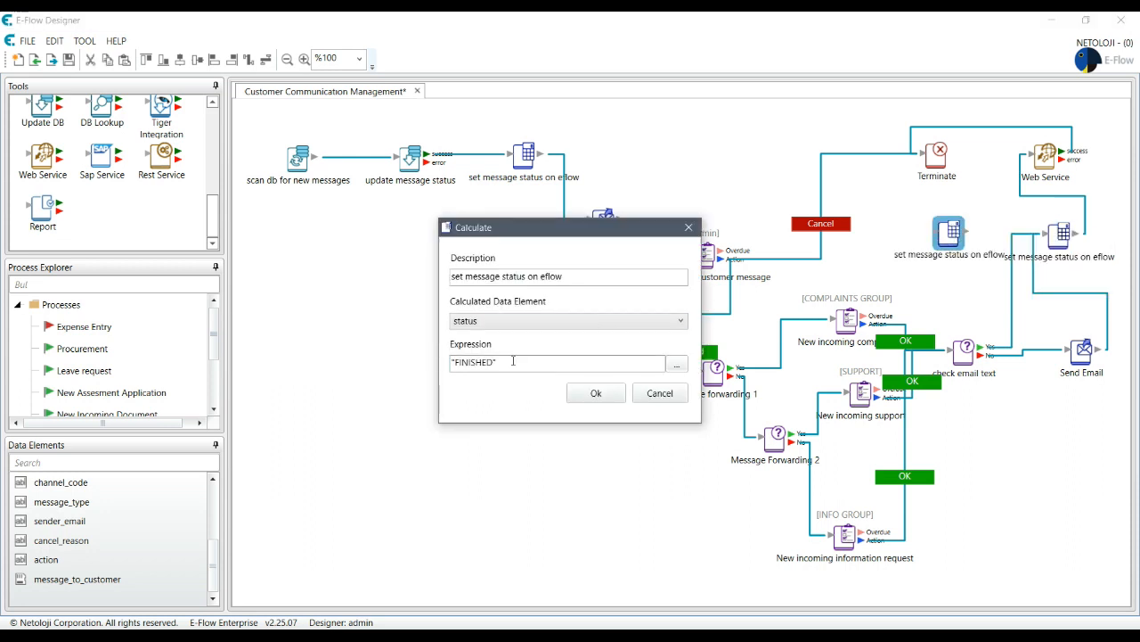
{"action": "key", "text": "ctrl+a"}
{"action": "type", "text": "\"CANCELED\""}
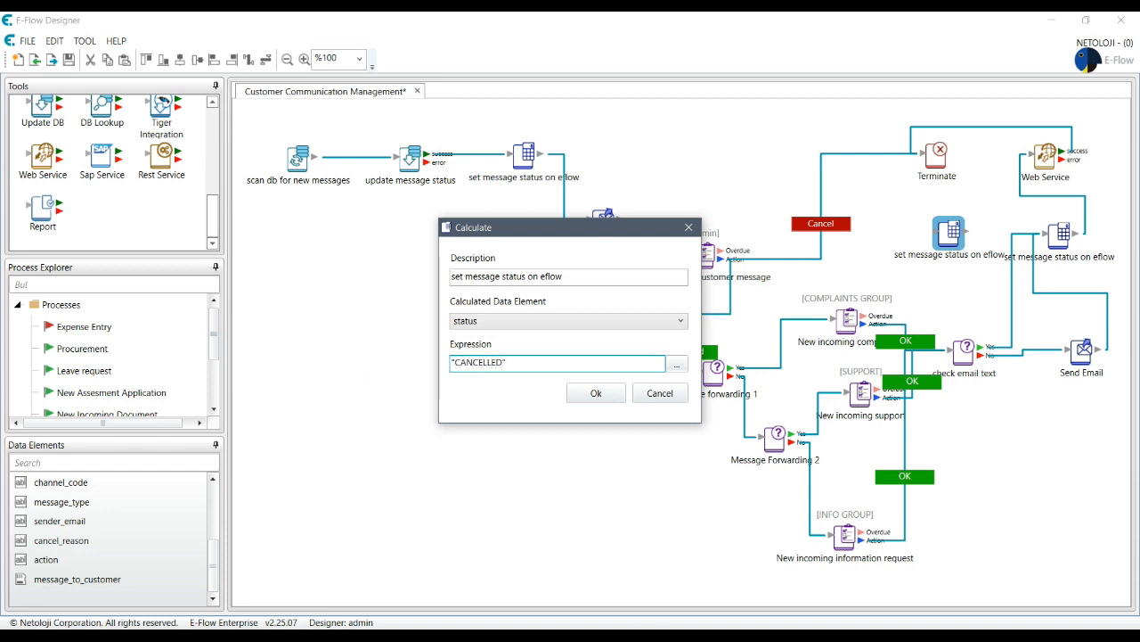
{"action": "left_click", "coordinate": [592, 389]}
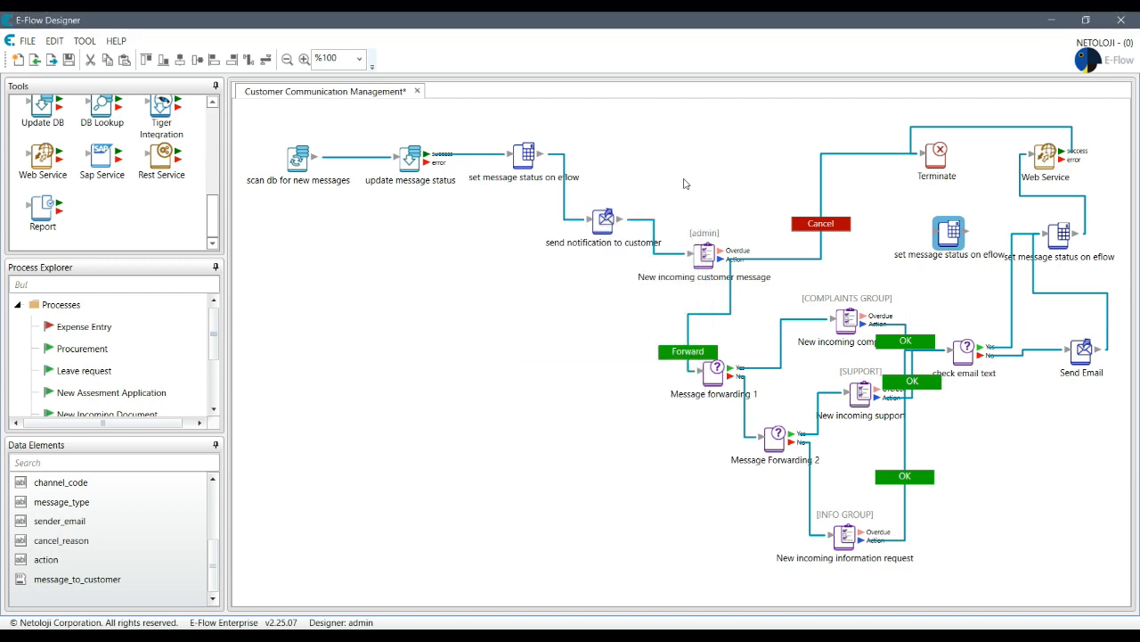
- Reroute the Cancel branch from Terminate into the CANCELLED status step, removing the extra link
{"action": "left_click", "coordinate": [873, 154]}
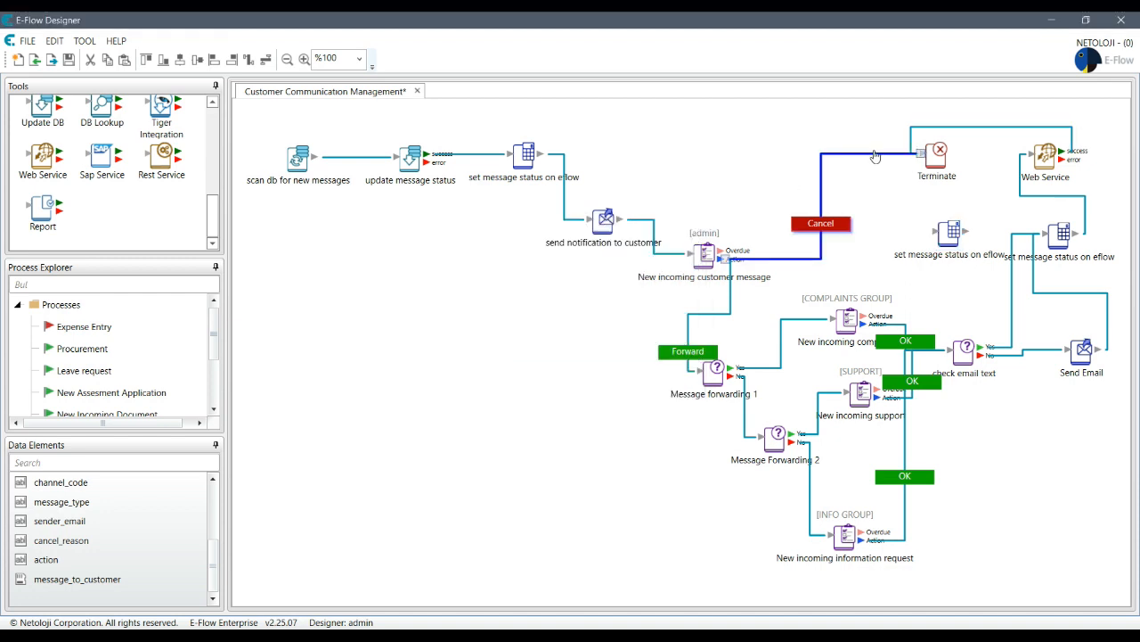
{"action": "left_click_drag", "start_coordinate": [922, 157], "coordinate": [881, 158]}
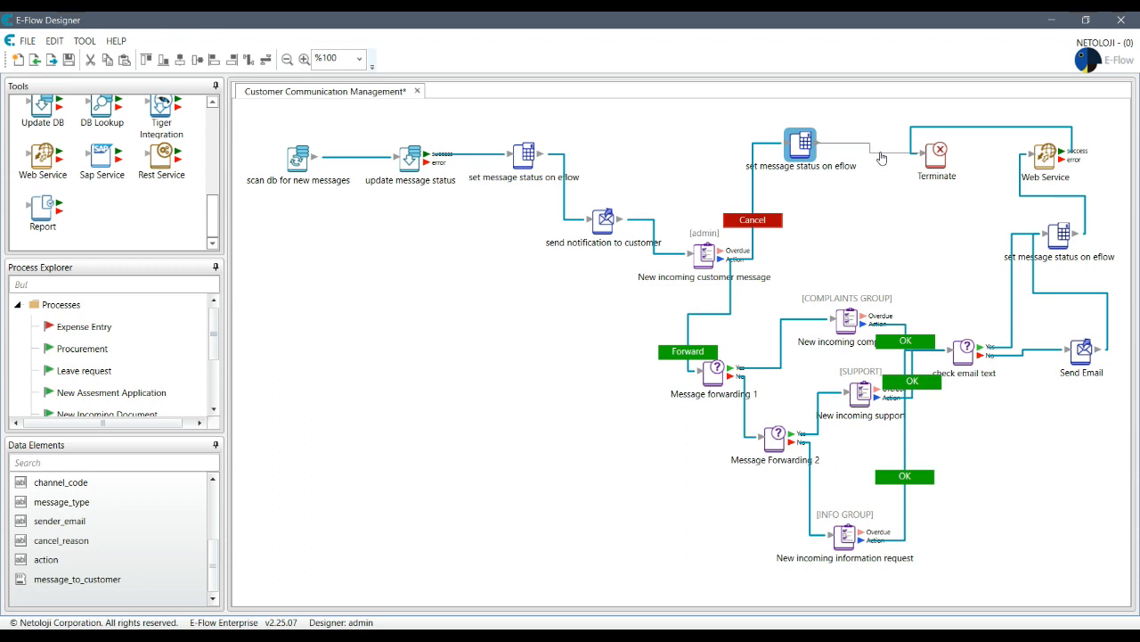
{"action": "left_click_drag", "start_coordinate": [882, 158], "coordinate": [882, 157]}
{"action": "key", "text": "Delete"}
{"action": "left_click", "coordinate": [803, 149]}
{"action": "mouse_move", "coordinate": [803, 149]}
{"action": "left_mouse_down"}
{"action": "mouse_move", "coordinate": [835, 237]}
{"action": "mouse_move", "coordinate": [909, 157]}
{"action": "mouse_move", "coordinate": [946, 165]}
{"action": "mouse_move", "coordinate": [933, 149]}
{"action": "mouse_move", "coordinate": [768, 142]}
{"action": "left_mouse_up"}
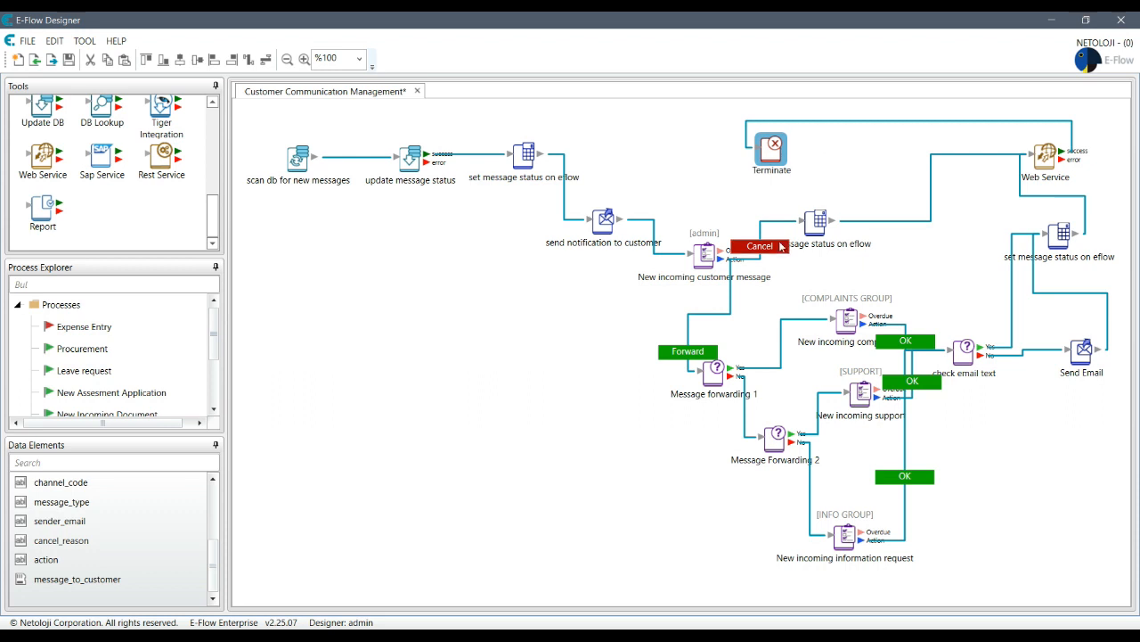
{"action": "left_click_drag", "start_coordinate": [816, 223], "coordinate": [861, 214]}
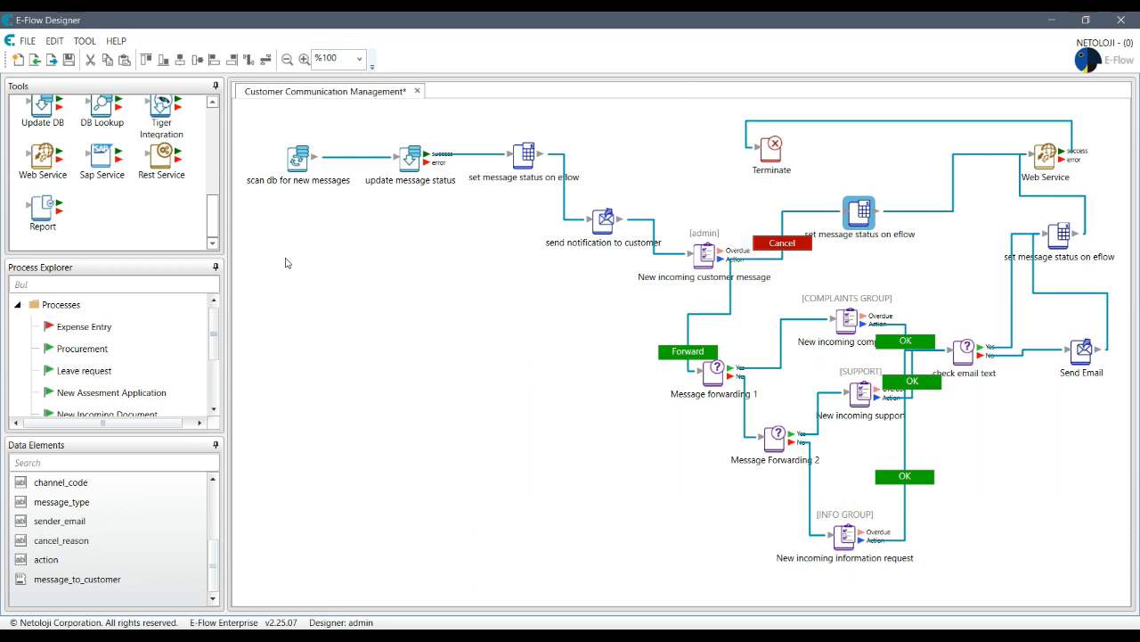
- Save the Customer Communication Management process with Ctrl+S and activate it from Process Explorer
{"action": "key", "text": "ctrl+s"}
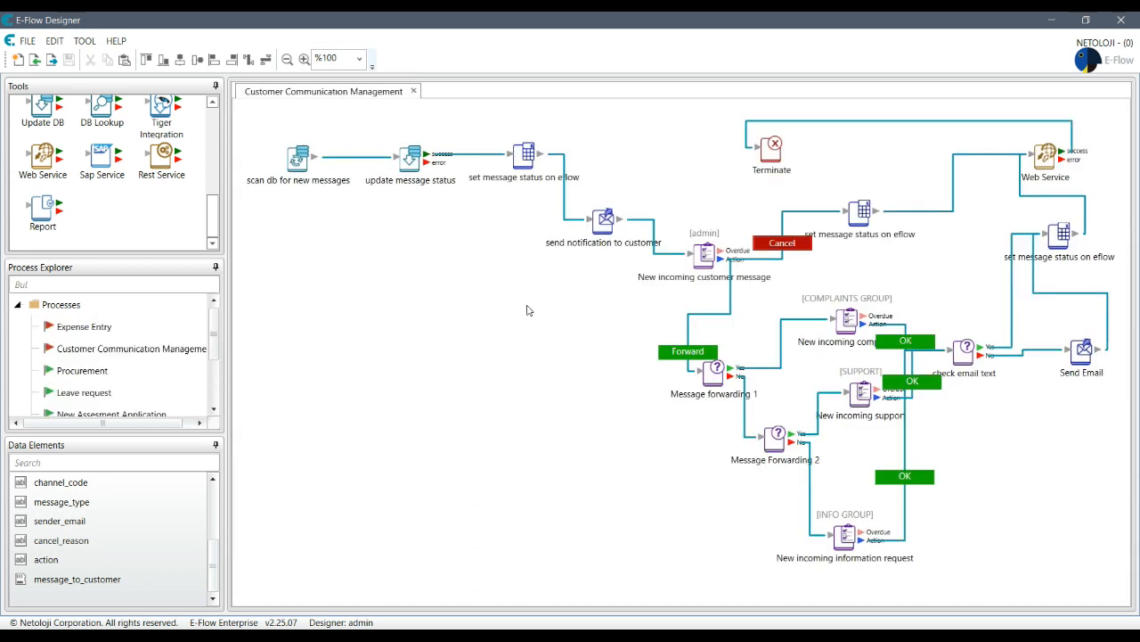
{"action": "right_click", "coordinate": [181, 354]}
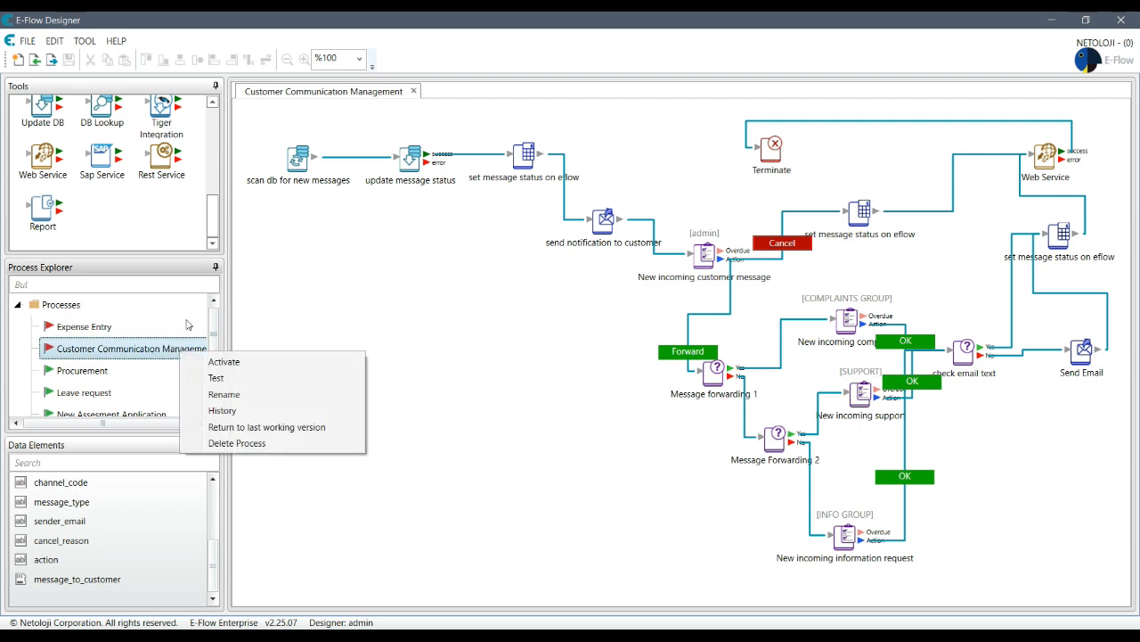
{"action": "left_click", "coordinate": [227, 363]}
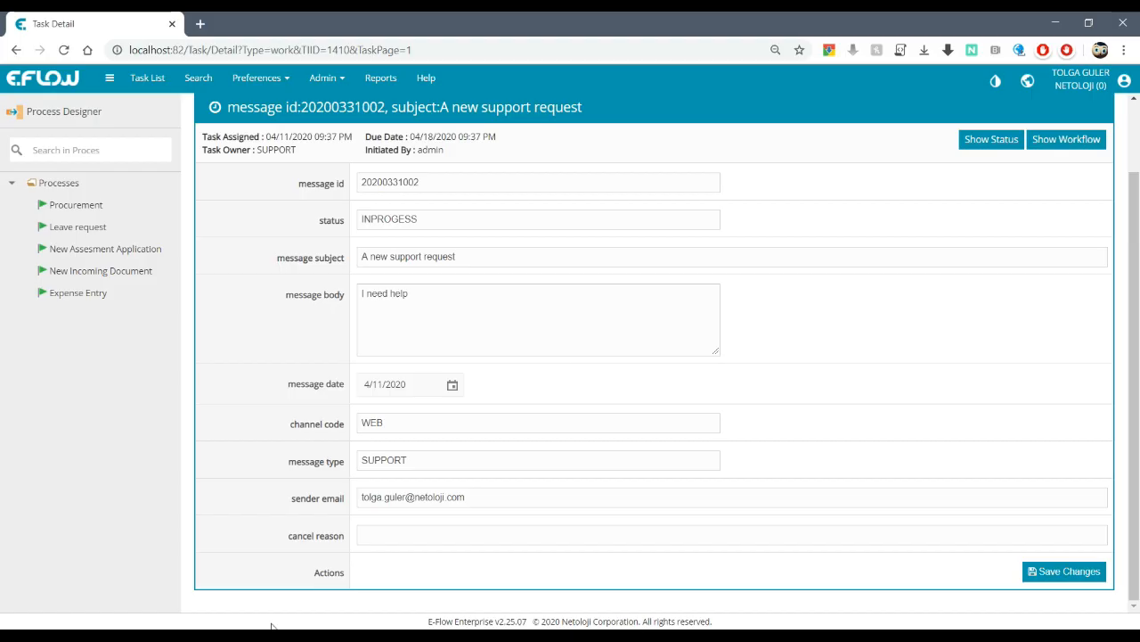
- Return to the Task List and open the New incoming complaint task
{"action": "scroll", "coordinate": [637, 318], "scroll_direction": "up", "scroll_amount": 1}
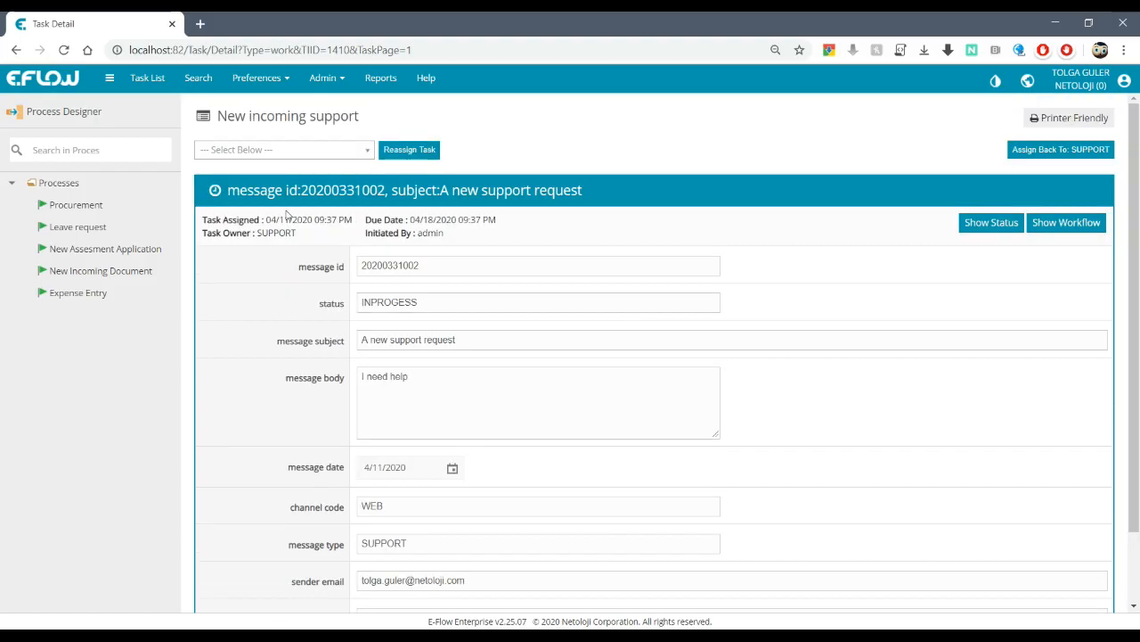
{"action": "left_click", "coordinate": [155, 78]}
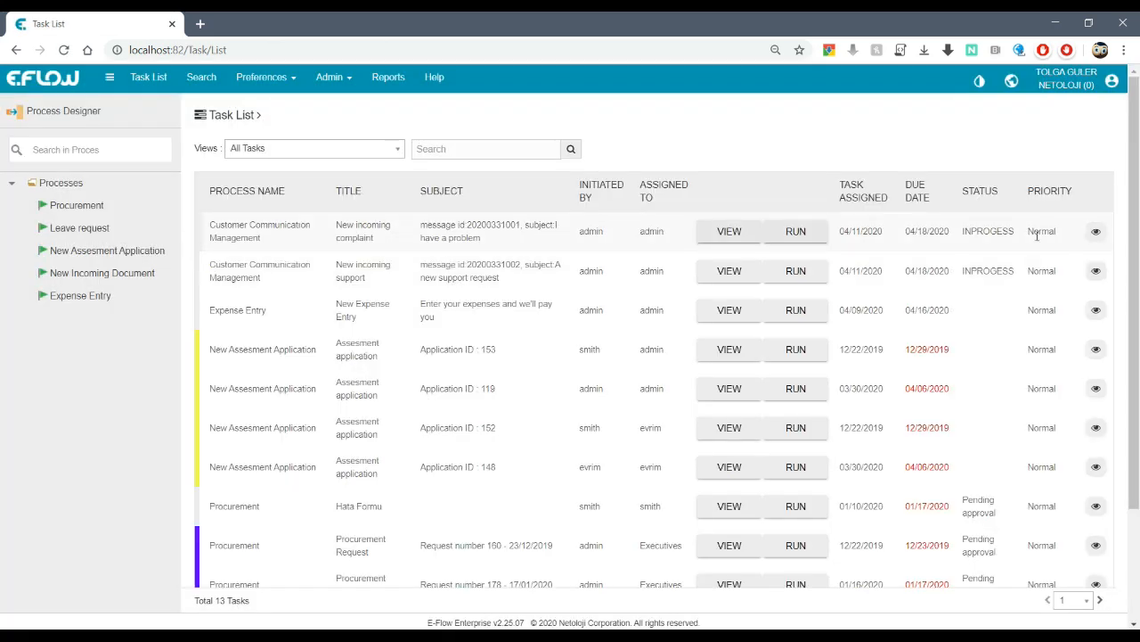
{"action": "left_click", "coordinate": [795, 233]}
{"action": "scroll", "coordinate": [855, 303], "scroll_direction": "down", "scroll_amount": 3}
{"action": "scroll", "coordinate": [887, 366], "scroll_direction": "up", "scroll_amount": 3}
{"action": "scroll", "coordinate": [886, 419], "scroll_direction": "down", "scroll_amount": 3}
{"action": "scroll", "coordinate": [886, 413], "scroll_direction": "up", "scroll_amount": 3}
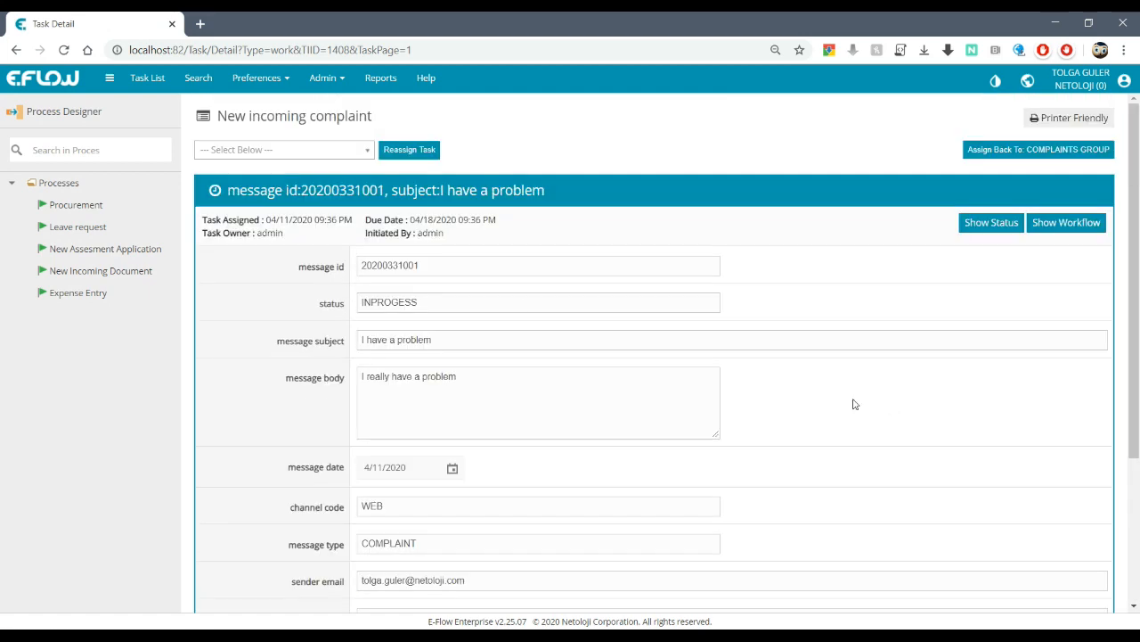
{"action": "scroll", "coordinate": [868, 364], "scroll_direction": "down", "scroll_amount": 3}
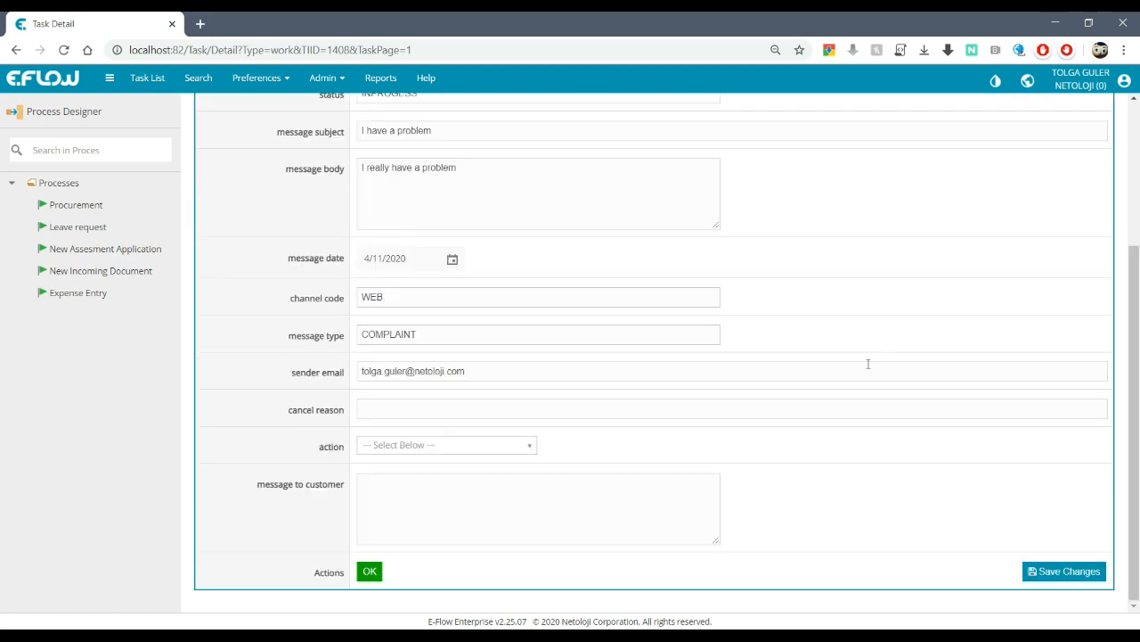
- Choose action FEEDBACK, enter the customer message 'here is my message to', and submit
{"action": "left_click", "coordinate": [525, 447]}
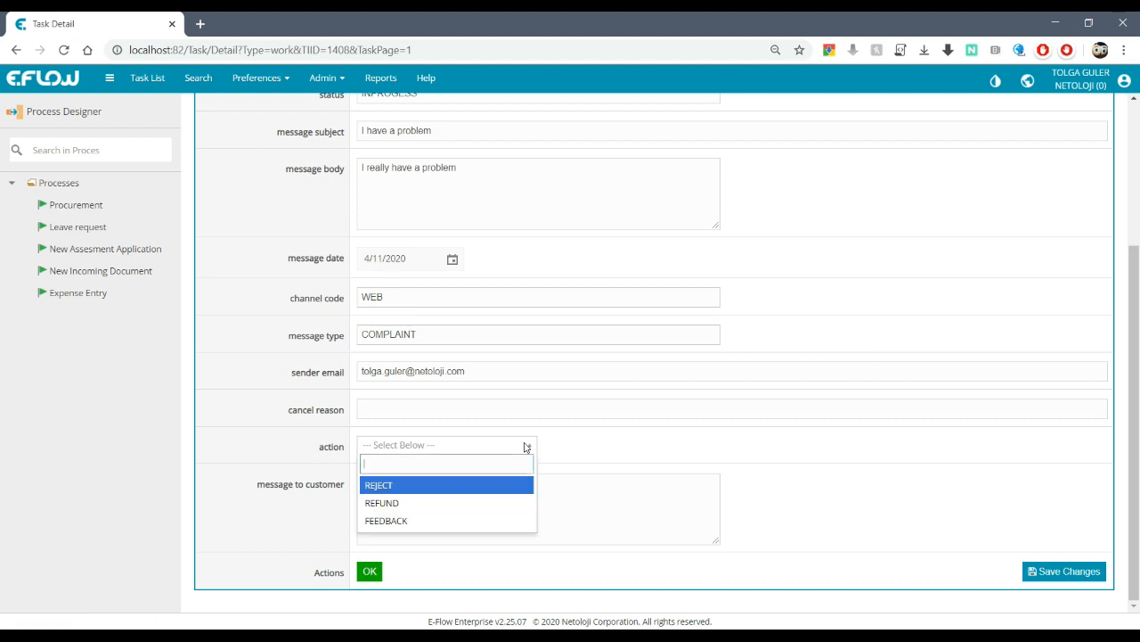
{"action": "left_click", "coordinate": [426, 521]}
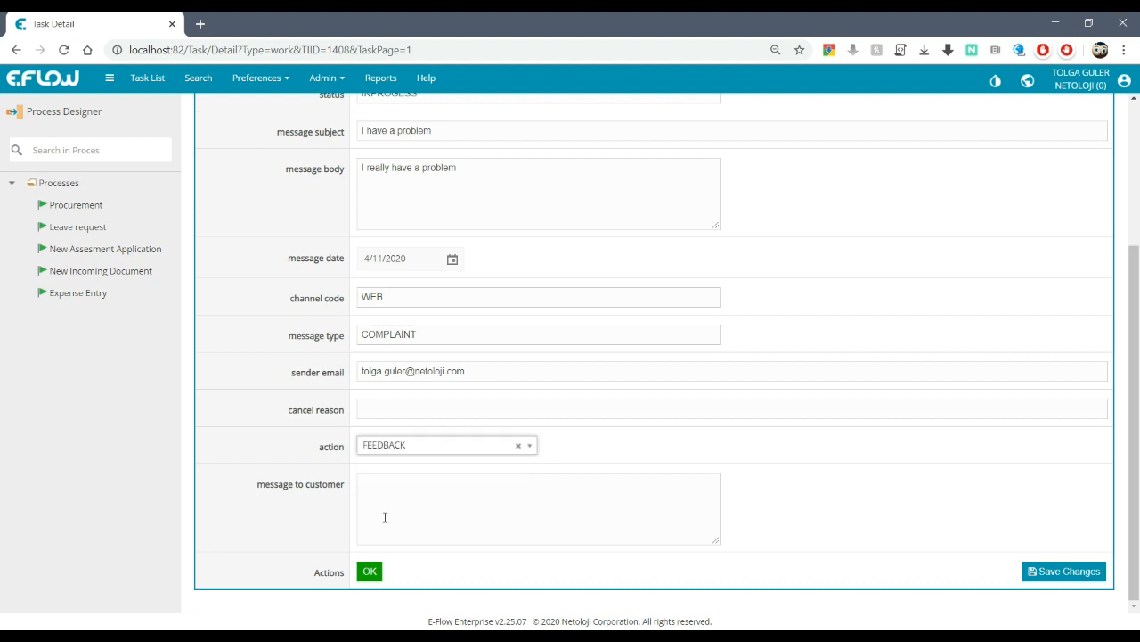
{"action": "left_click", "coordinate": [538, 493]}
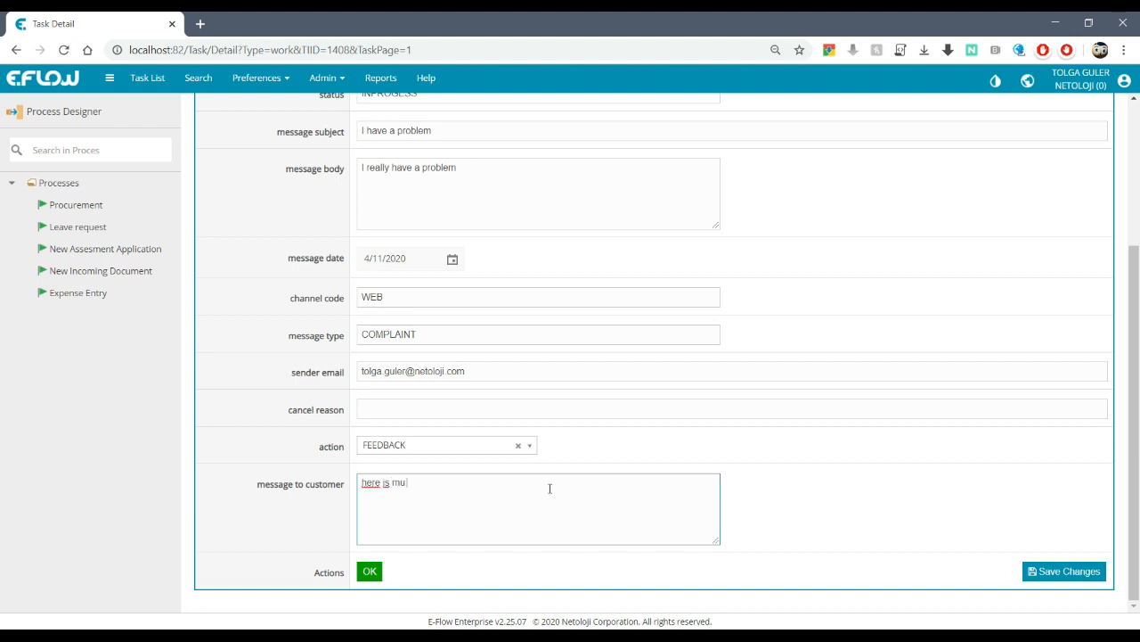
{"action": "type", "text": "here is my message to yo"}
{"action": "scroll", "coordinate": [861, 426], "scroll_direction": "up", "scroll_amount": 4}
{"action": "scroll", "coordinate": [914, 315], "scroll_direction": "down", "scroll_amount": 4}
{"action": "left_click", "coordinate": [370, 573]}
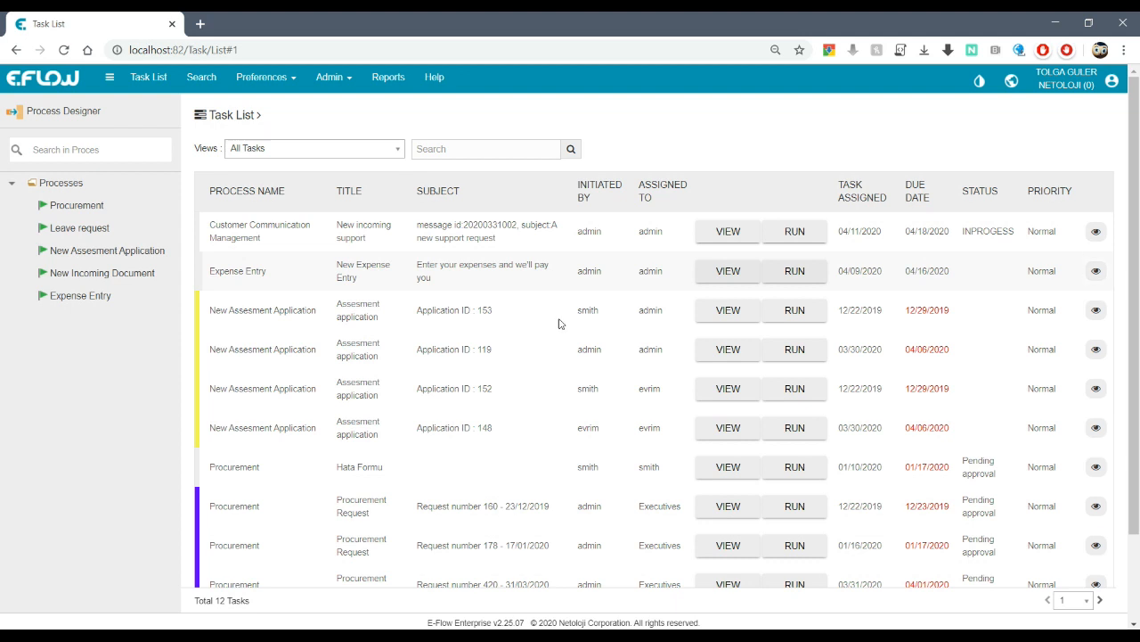
- Complete the New incoming support task with action REJECT and customer message 'rejected'
{"action": "left_click", "coordinate": [801, 234]}
{"action": "scroll", "coordinate": [799, 311], "scroll_direction": "down", "scroll_amount": 3}
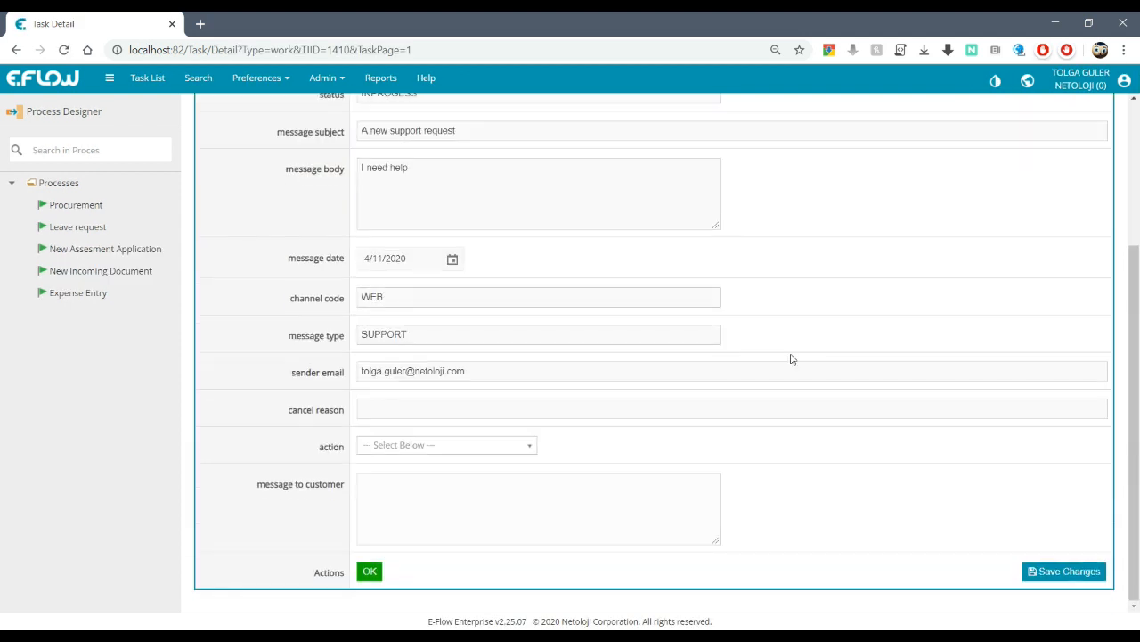
{"action": "left_click", "coordinate": [499, 446]}
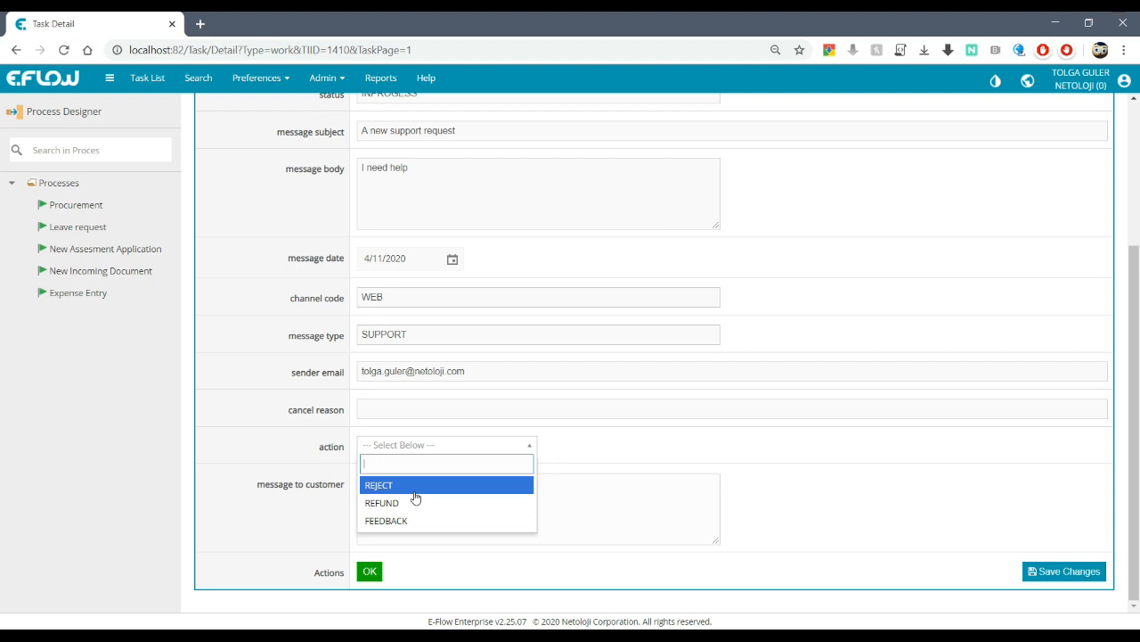
{"action": "left_click", "coordinate": [446, 485]}
{"action": "left_click", "coordinate": [401, 508]}
{"action": "type", "text": "rejected"}
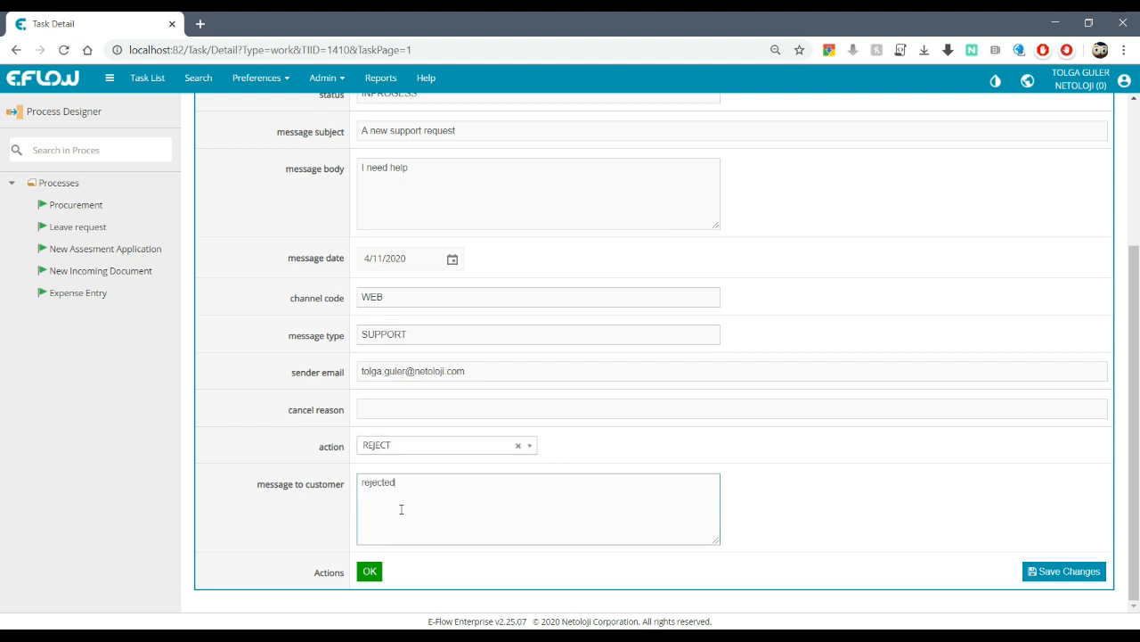
{"action": "left_click", "coordinate": [370, 573]}
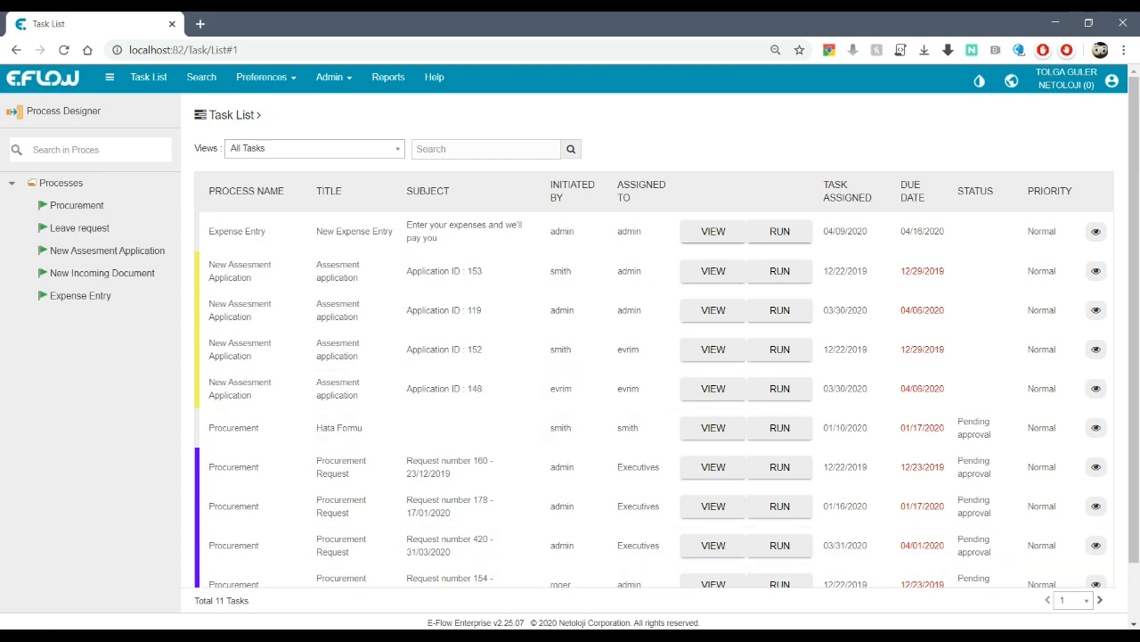
- In SQL Server Management Studio, select and execute the SELECT query on CUSTOMER_COMMUNICATION
{"action": "key", "text": "alt+Tab"}
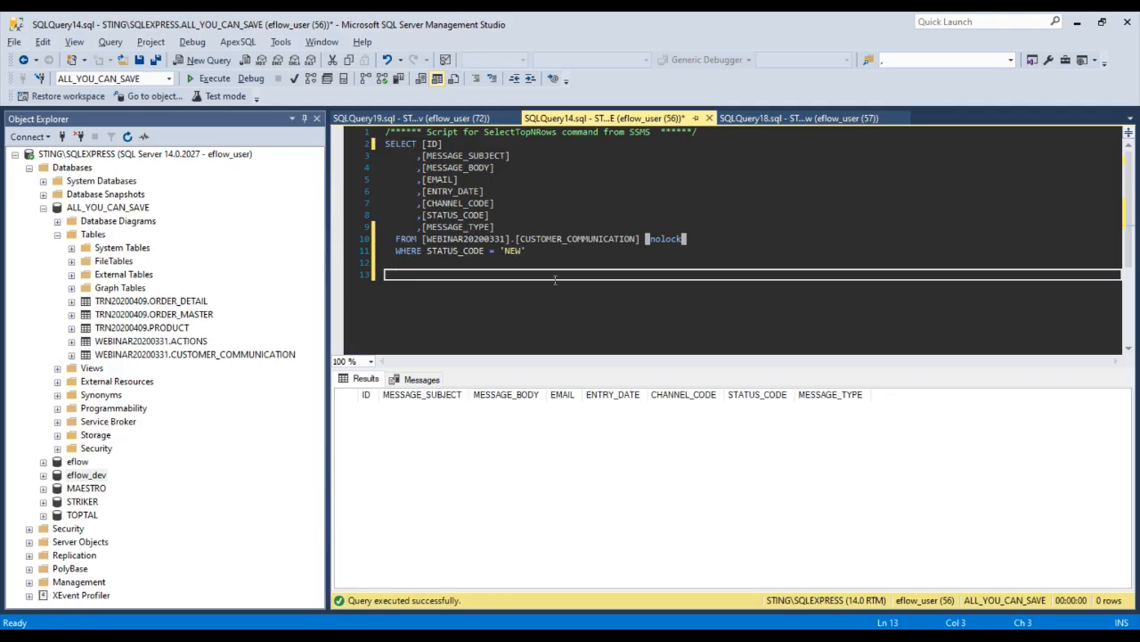
{"action": "left_click", "coordinate": [560, 264]}
{"action": "left_click_drag", "start_coordinate": [691, 239], "coordinate": [352, 143]}
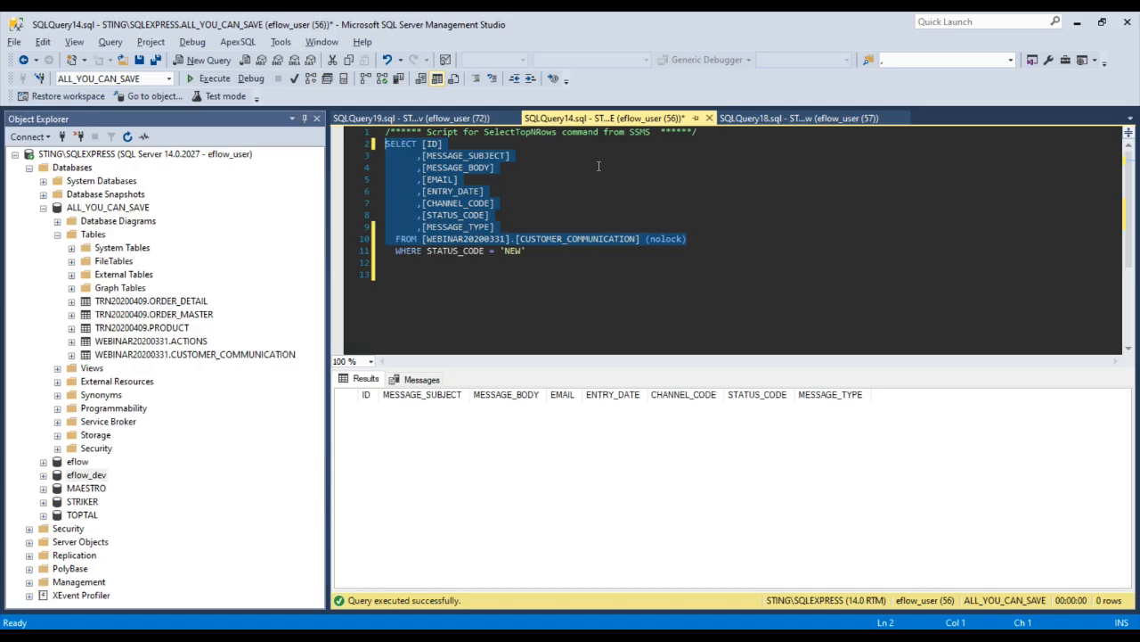
{"action": "left_click", "coordinate": [219, 80]}
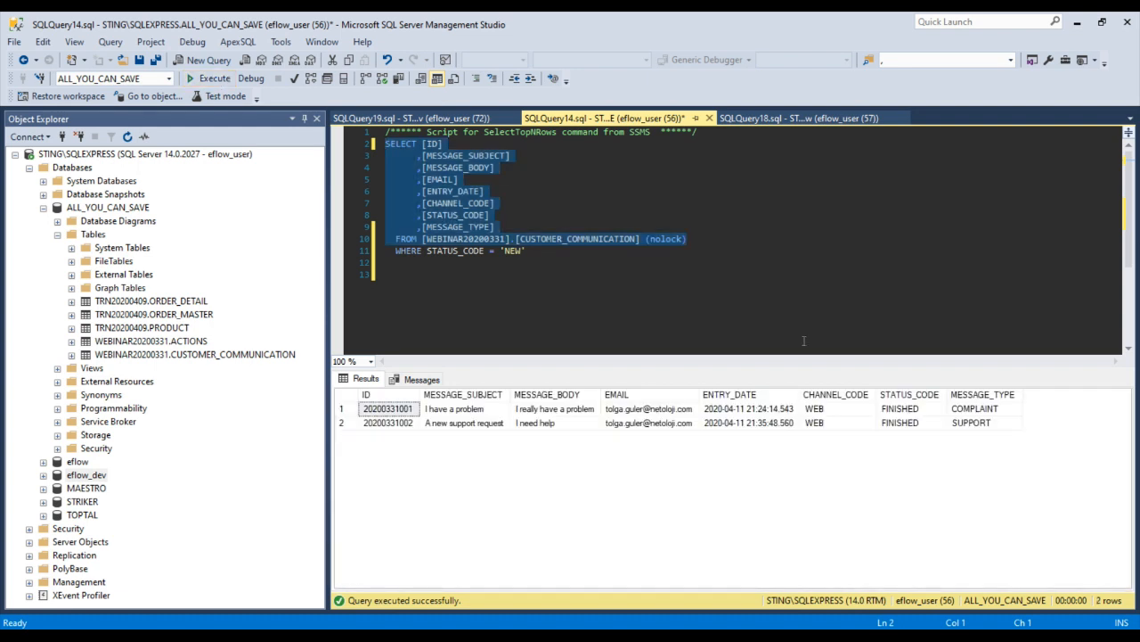
- Check that rows 1 and 2 both show STATUS_CODE FINISHED
{"action": "left_click", "coordinate": [902, 422]}
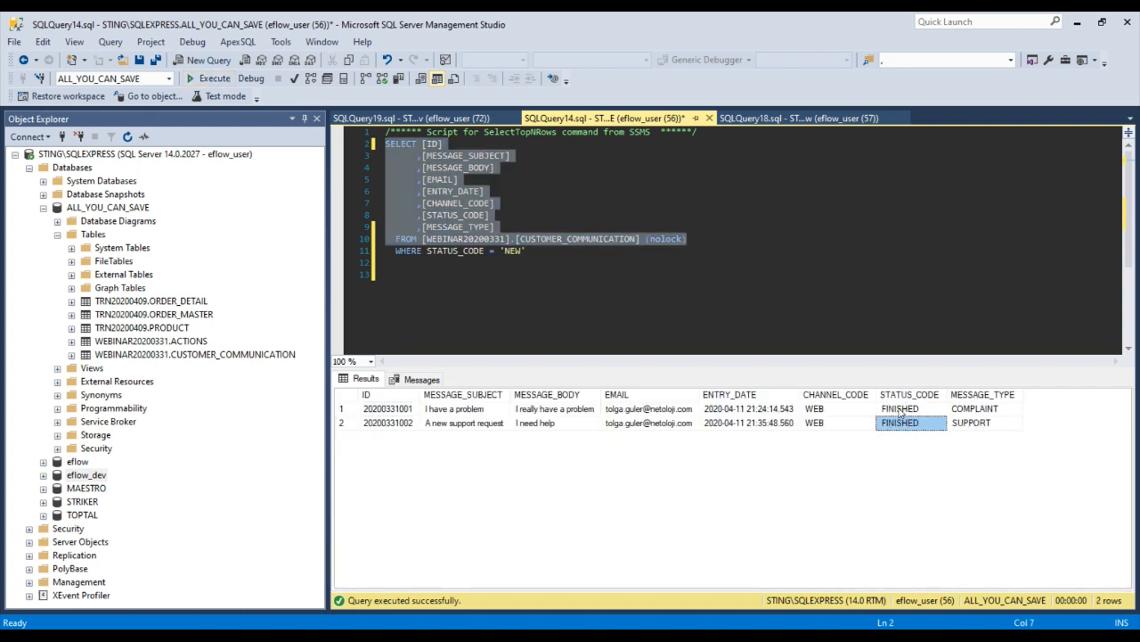
{"action": "left_click", "coordinate": [900, 410]}
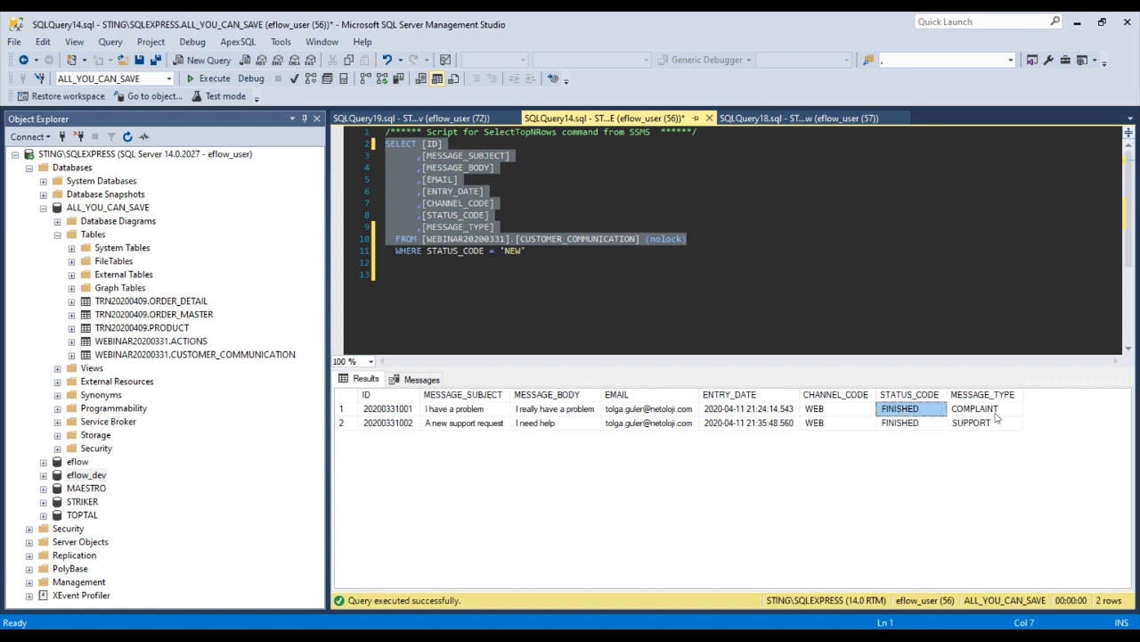
{"action": "left_click", "coordinate": [919, 426]}
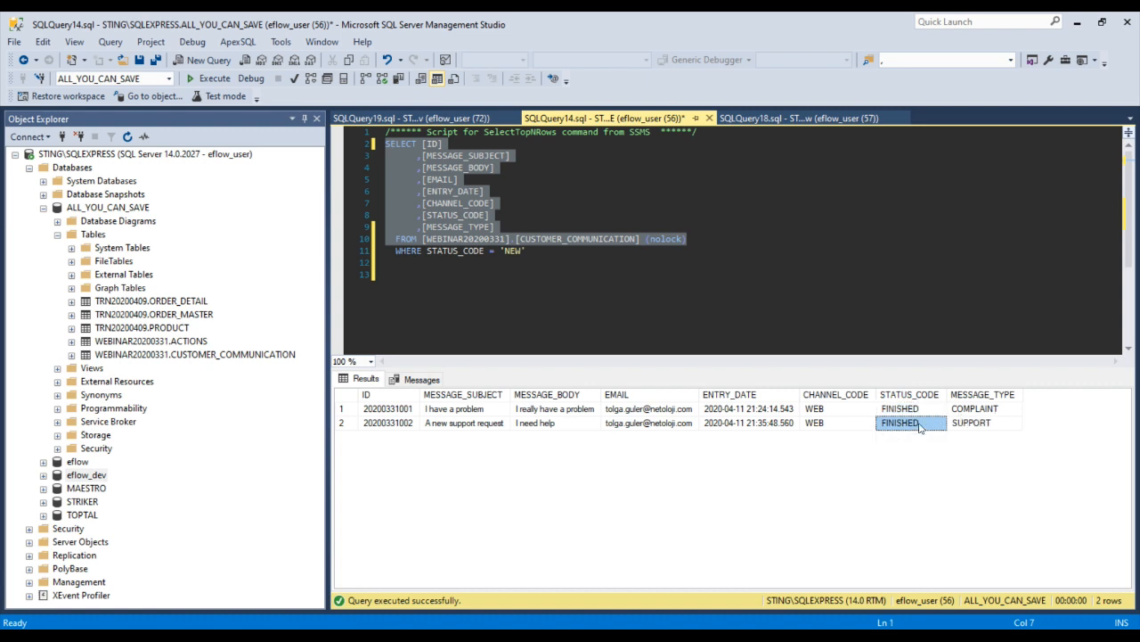
{"action": "left_click", "coordinate": [921, 412]}
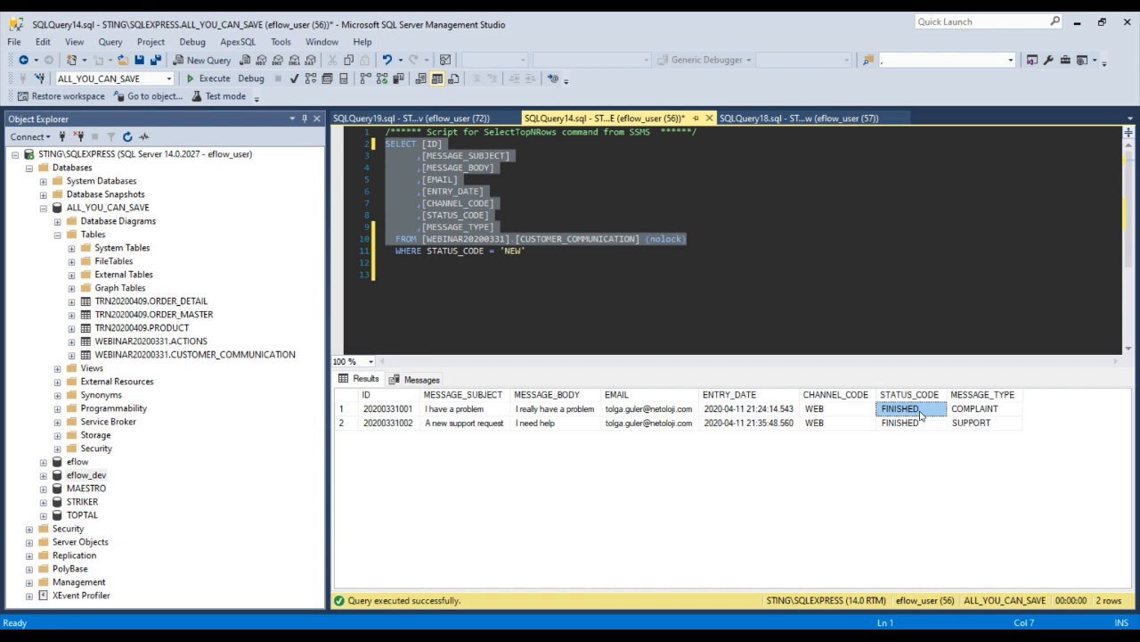